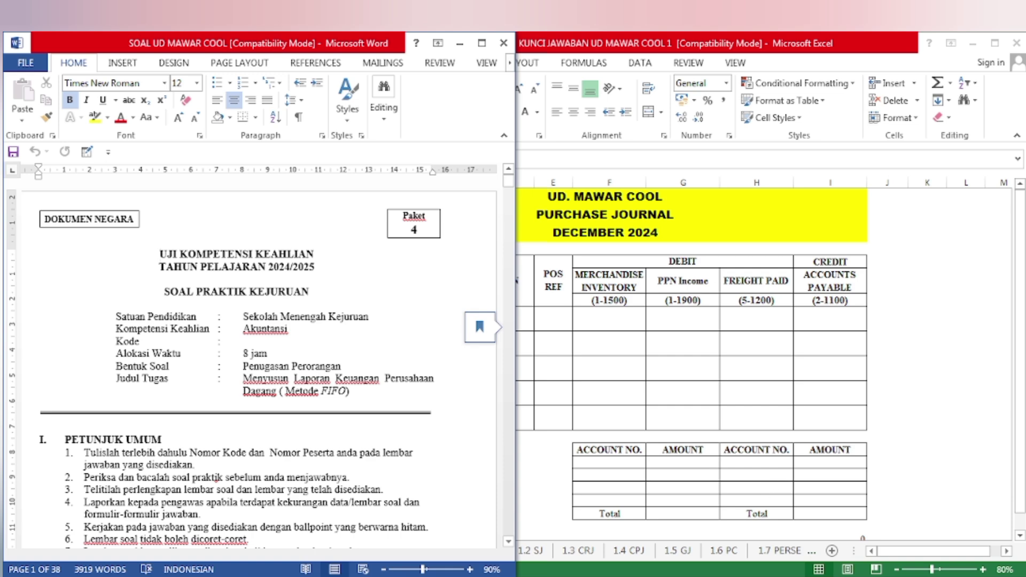
Switch to the Excel answer workbook and review the sales, cash receipt, cash payment, petty cash and general journal sheets, ending on the purchase journal
click(452, 502)
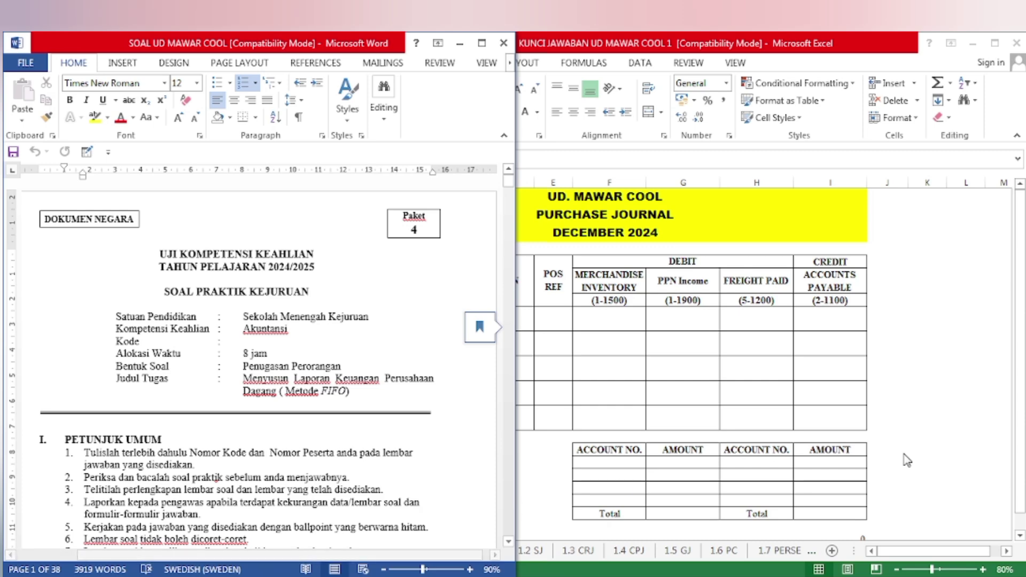
key(alt+Tab)
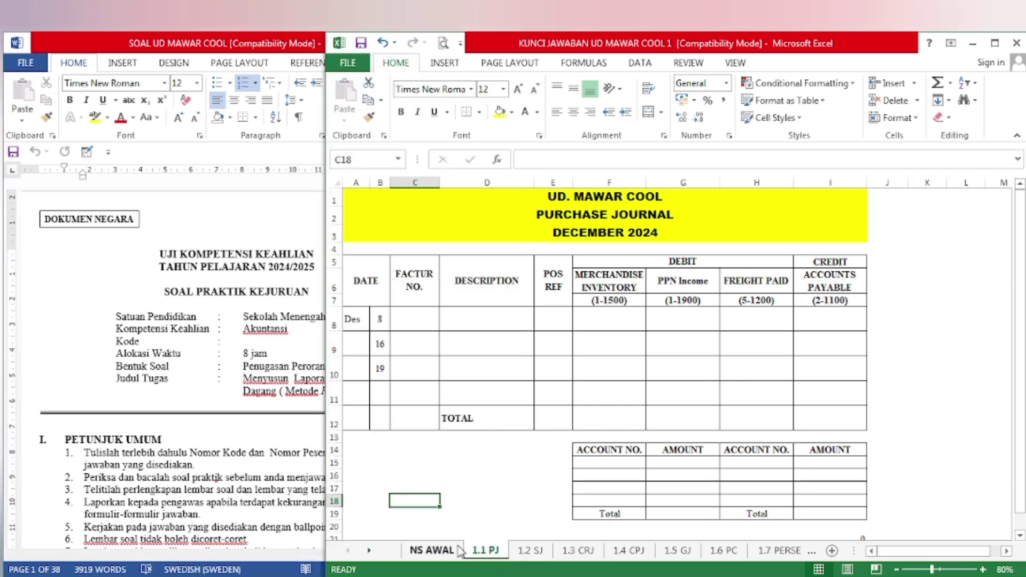
click(528, 552)
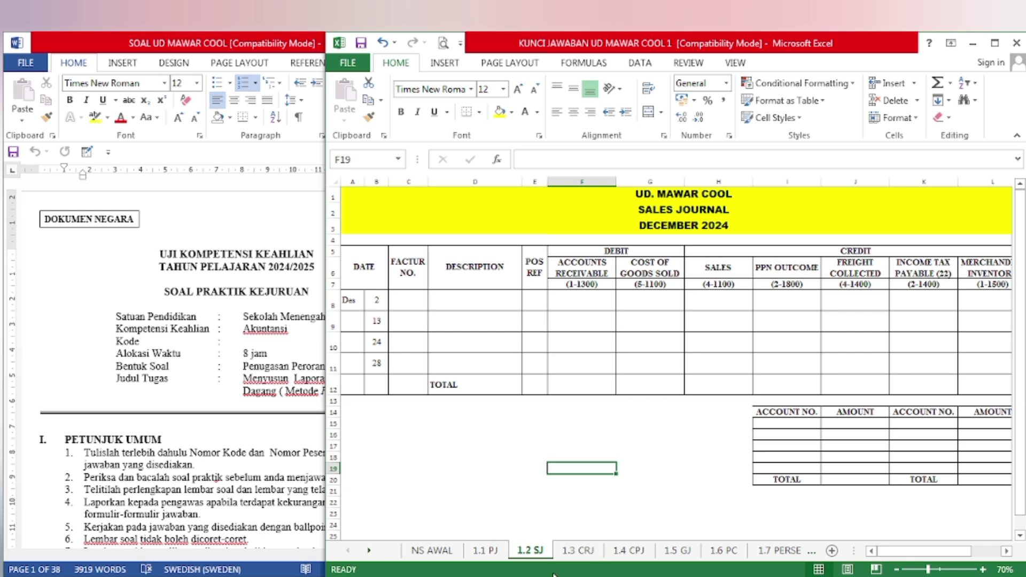
click(578, 551)
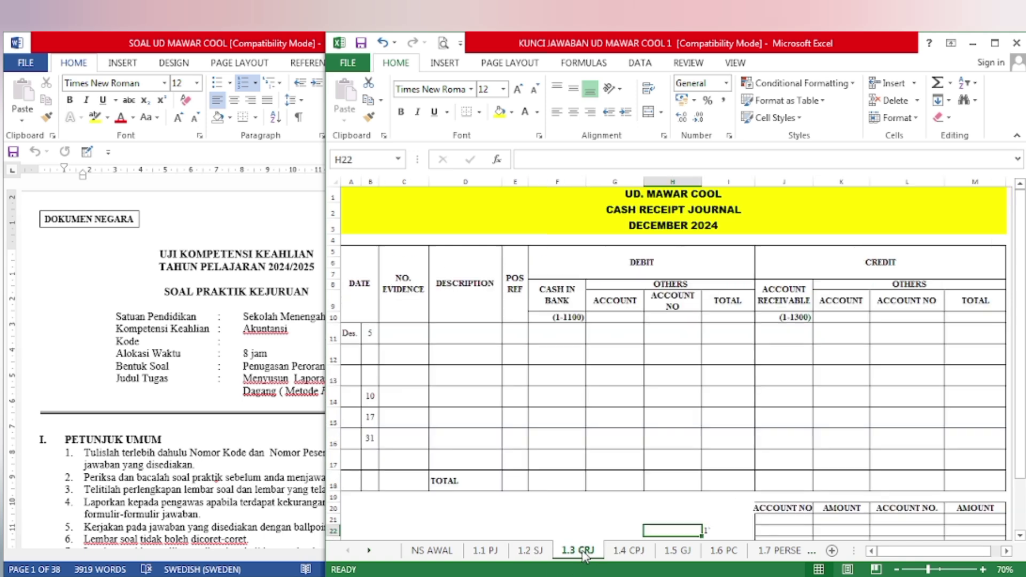
click(630, 550)
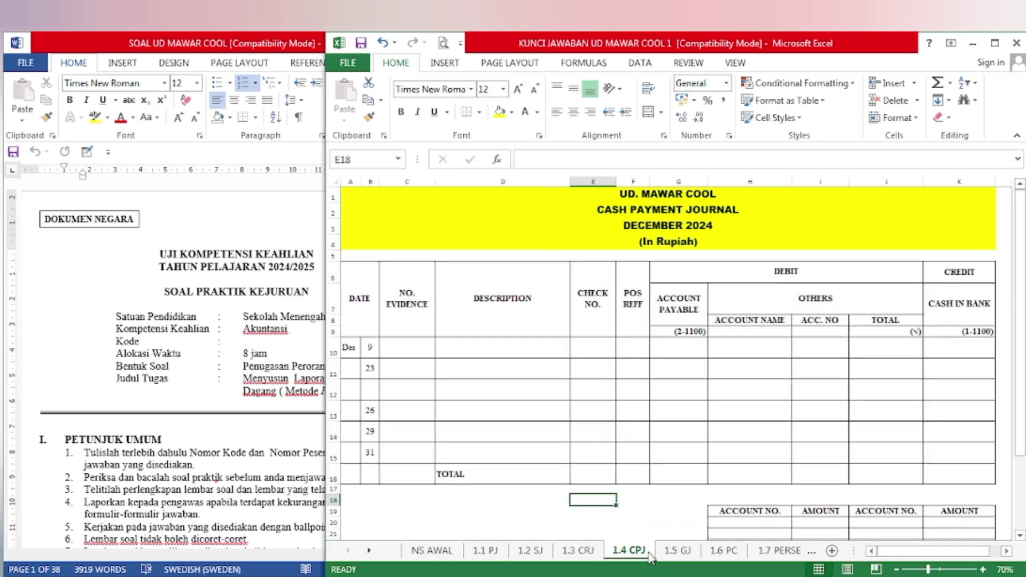
click(725, 551)
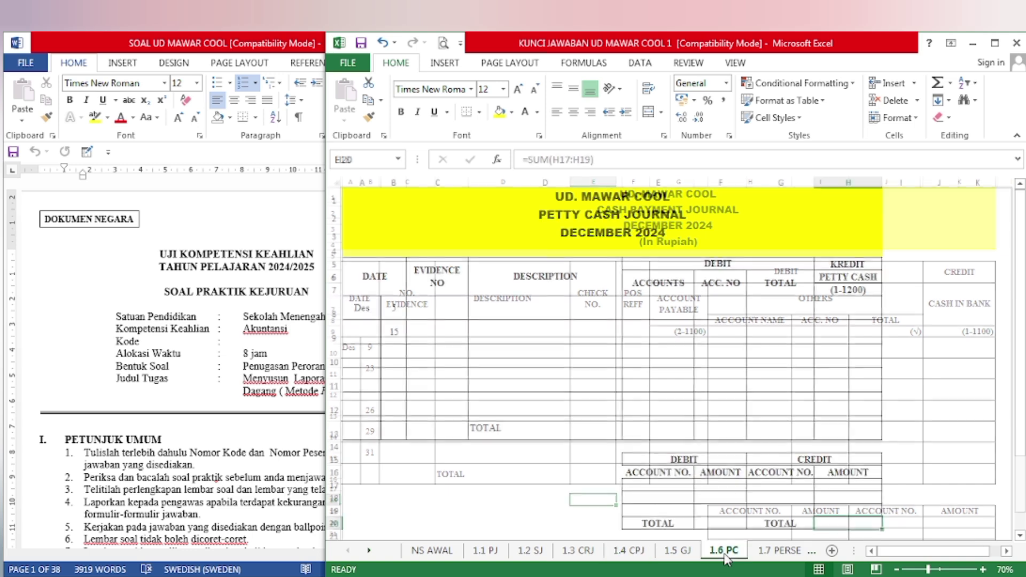
click(683, 556)
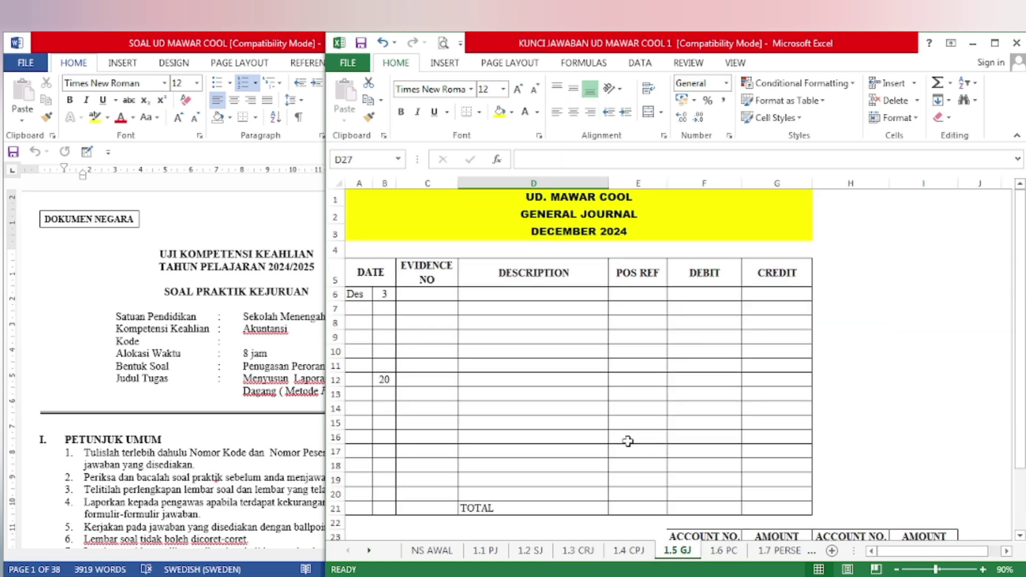
click(485, 551)
Switch to the Word question document and highlight "Metode FIFO" in the task title in yellow
key(alt+Tab)
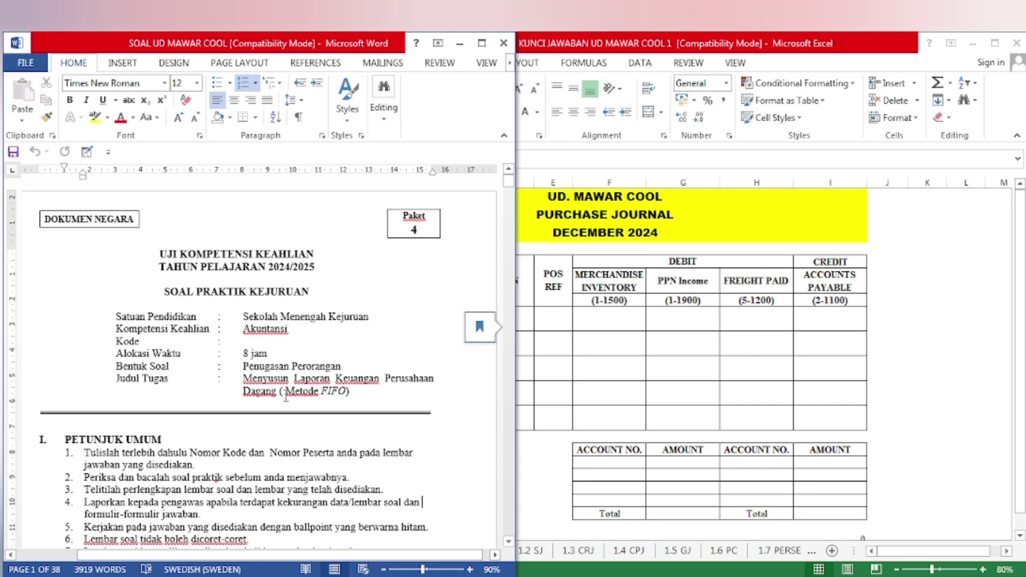
drag(287, 395, 338, 395)
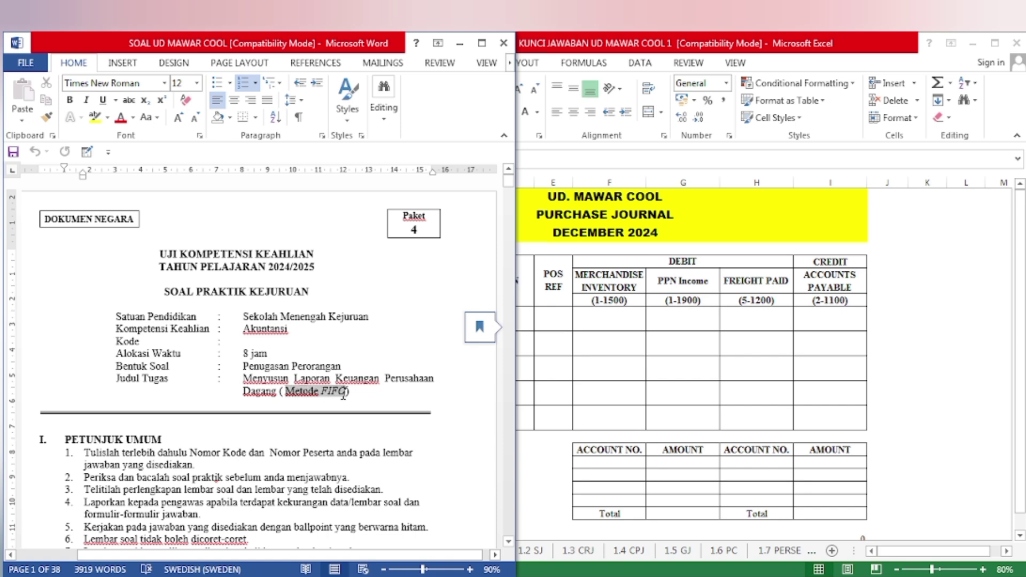
click(404, 367)
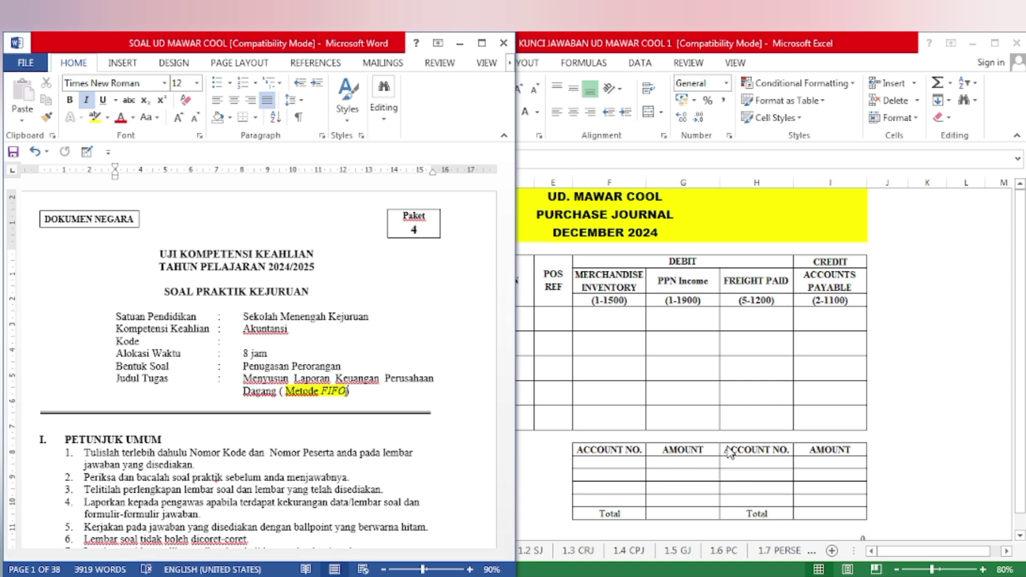
Examine the AC ASRI 2PK and AC COOL 2PK inventory cards on Excel sheet 1.7 PERSEDIAAN and return to sheet 1.1 PJ
click(776, 558)
click(778, 551)
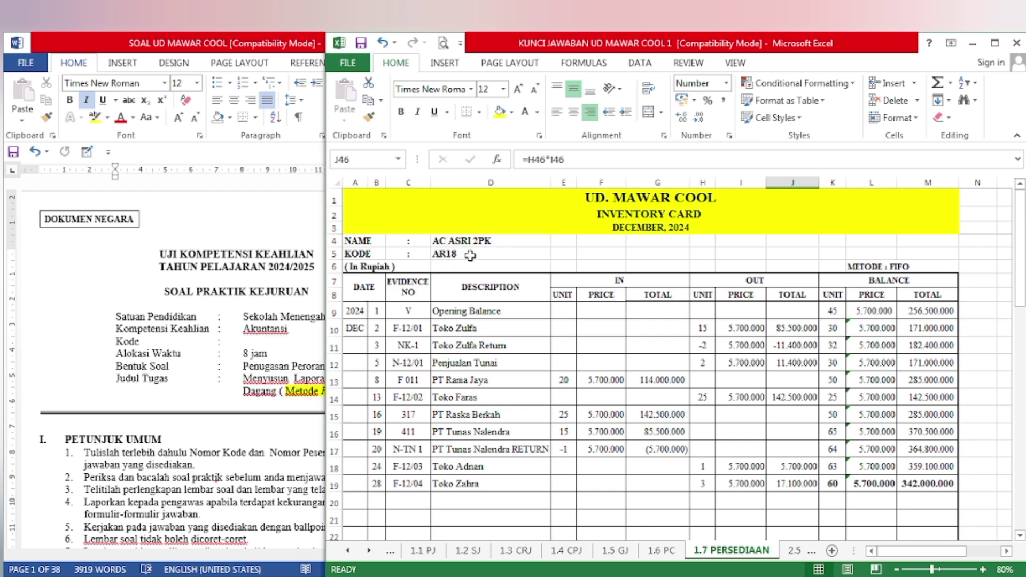
scroll(568, 331, down, 6)
scroll(568, 332, down, 4)
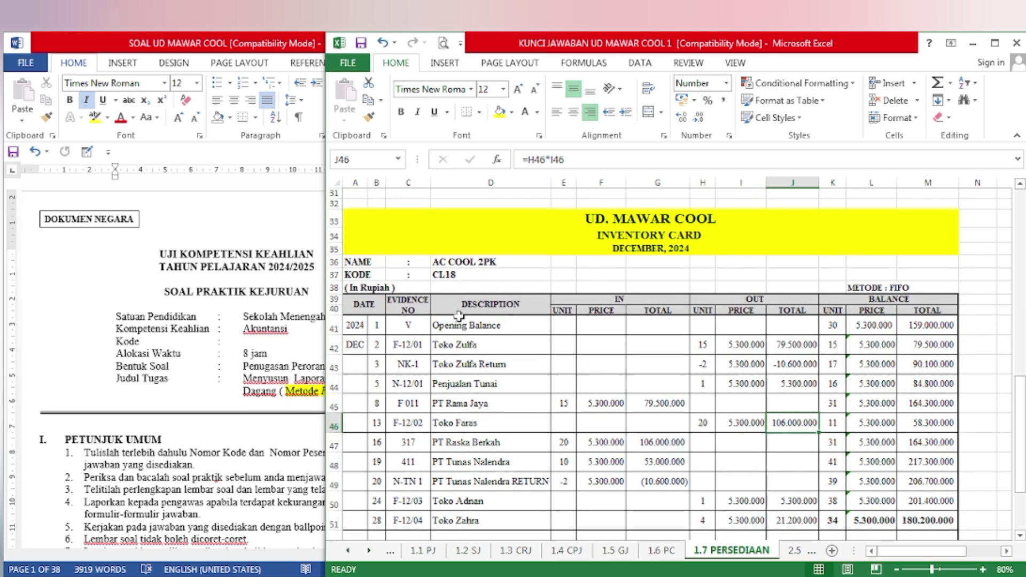
click(422, 550)
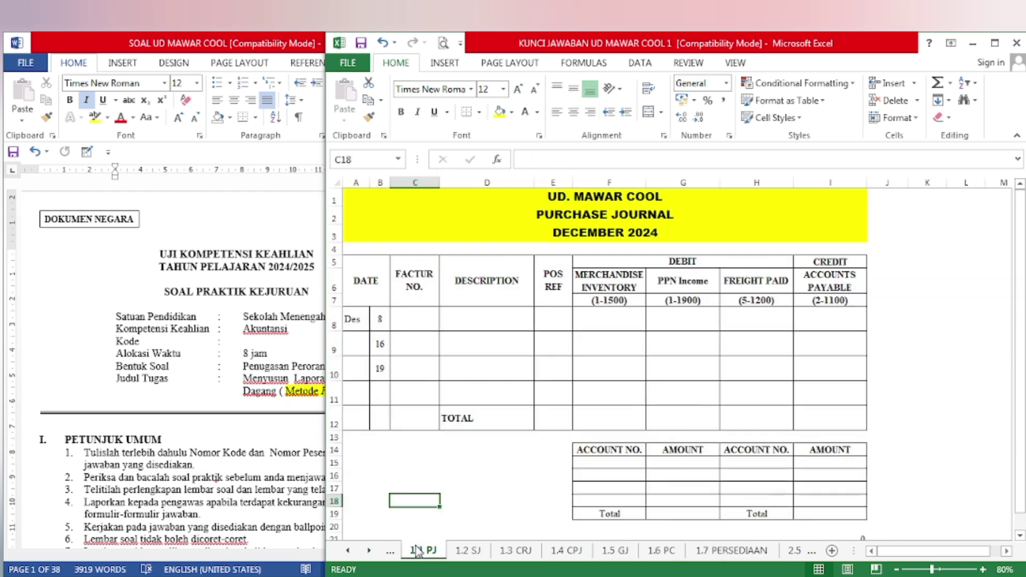
Read the general instructions, equipment list and SOAL/TUGAS work steps in the Word question document
click(164, 520)
scroll(204, 492, down, 5)
scroll(204, 492, down, 15)
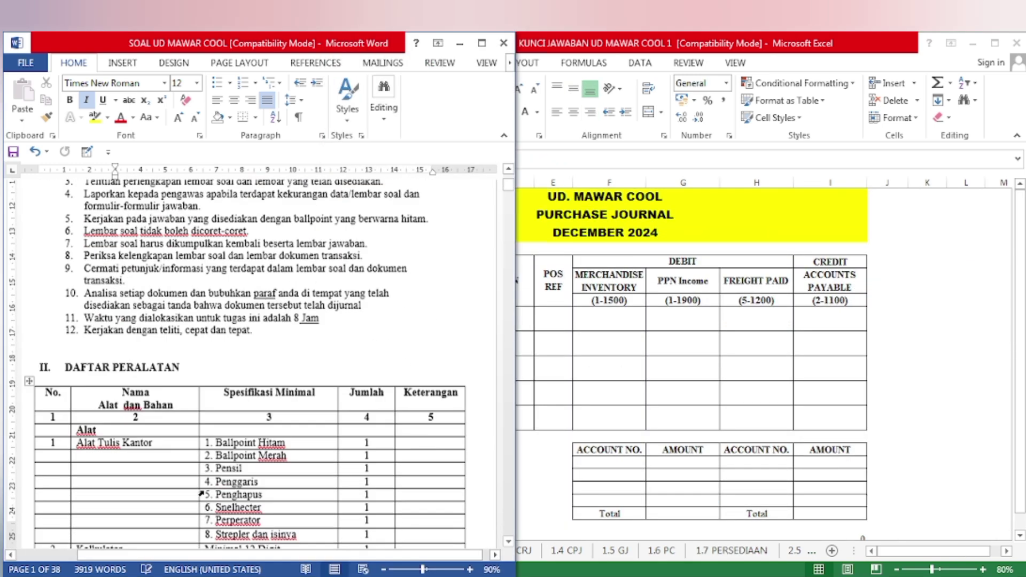
scroll(205, 486, down, 15)
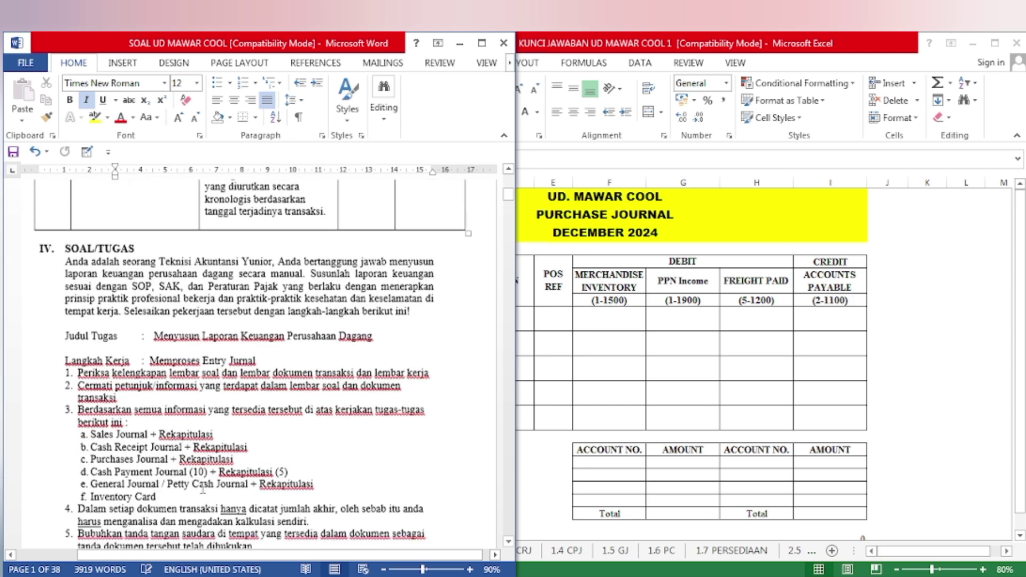
Read the company information and the accounting policies on purchases, cash payments, sales, cash receipts, inventory valuation and depreciation
scroll(208, 481, down, 4)
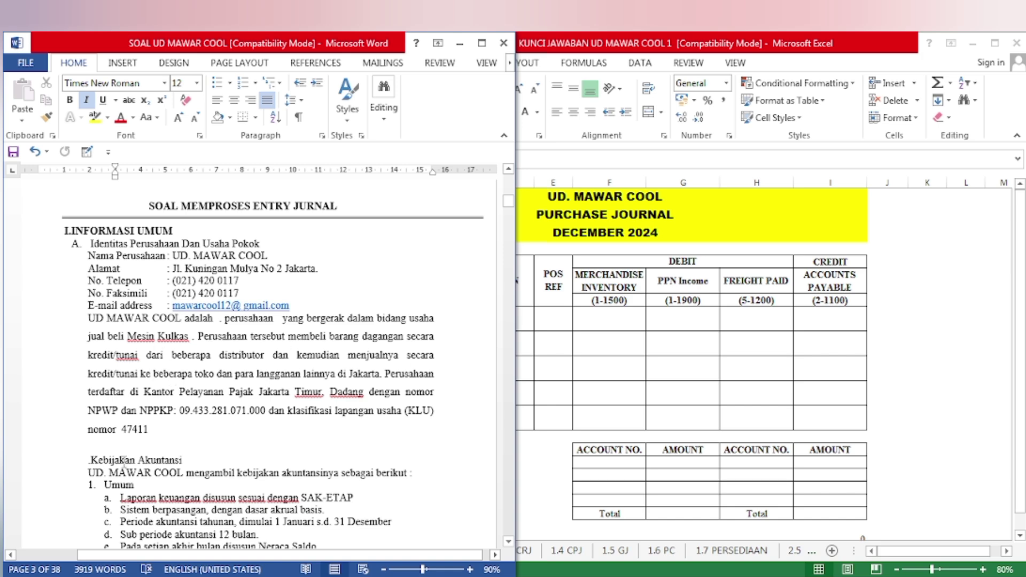
scroll(124, 461, down, 5)
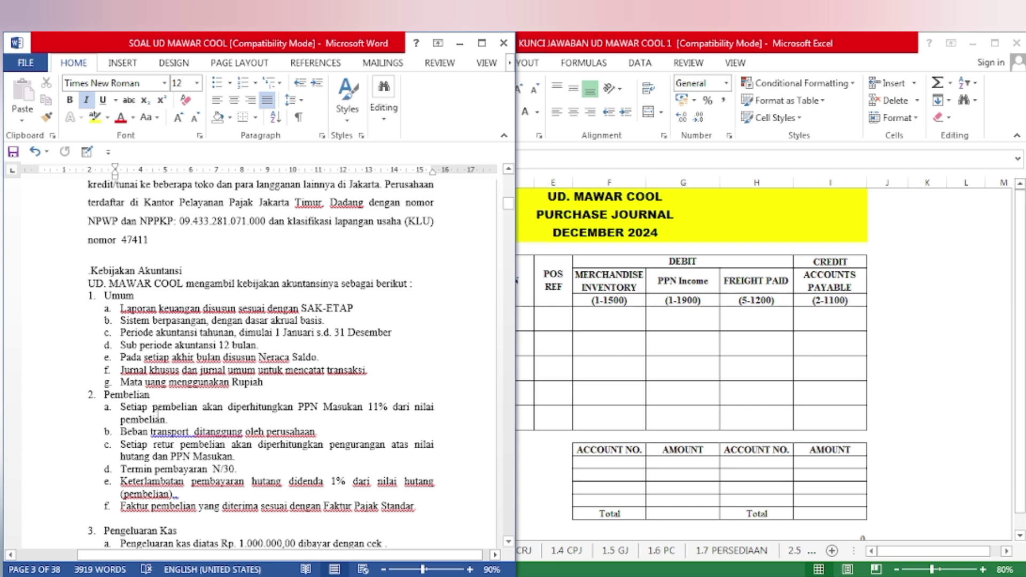
scroll(154, 411, down, 2)
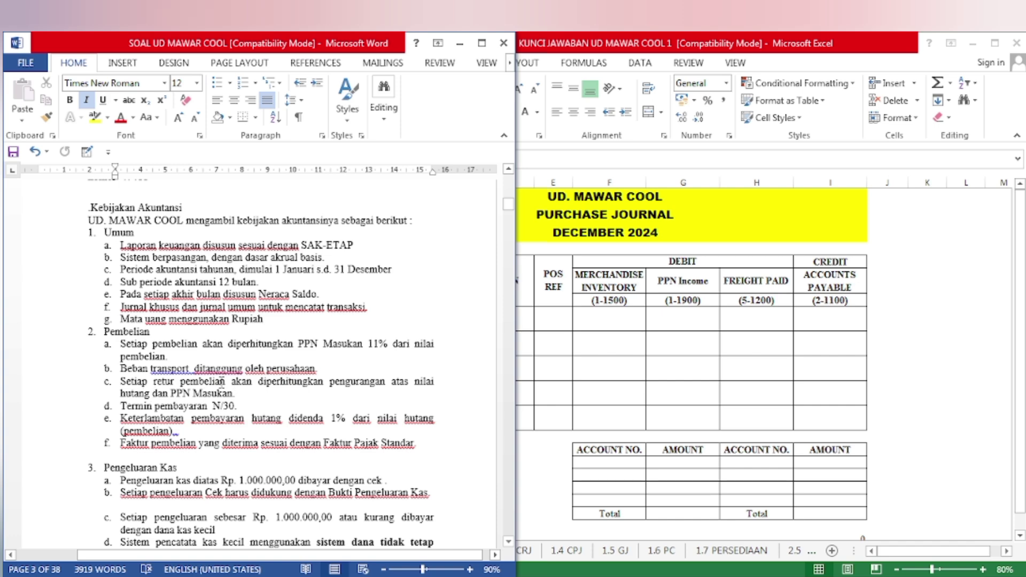
scroll(209, 426, down, 1)
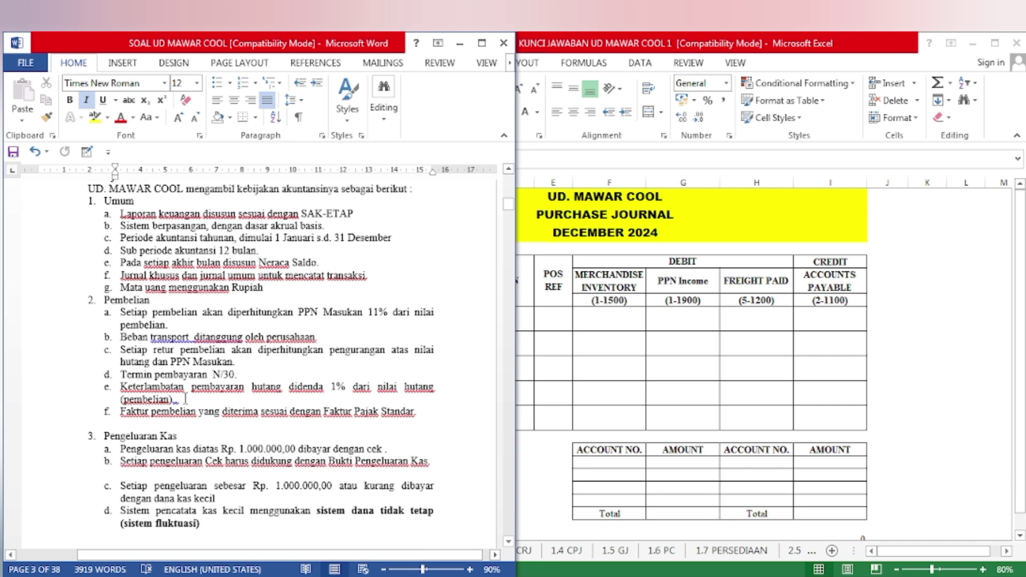
scroll(185, 398, down, 2)
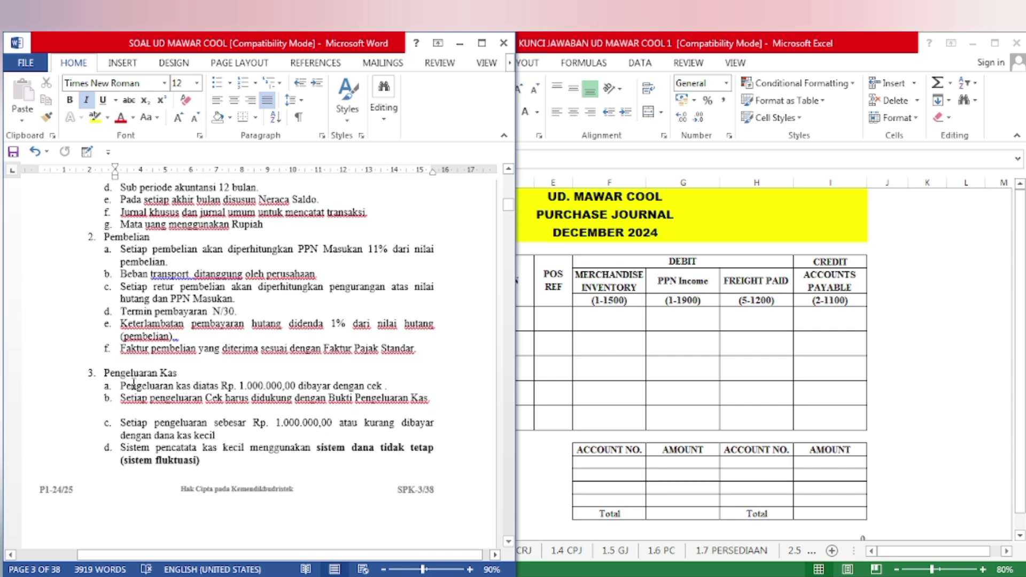
scroll(133, 383, down, 1)
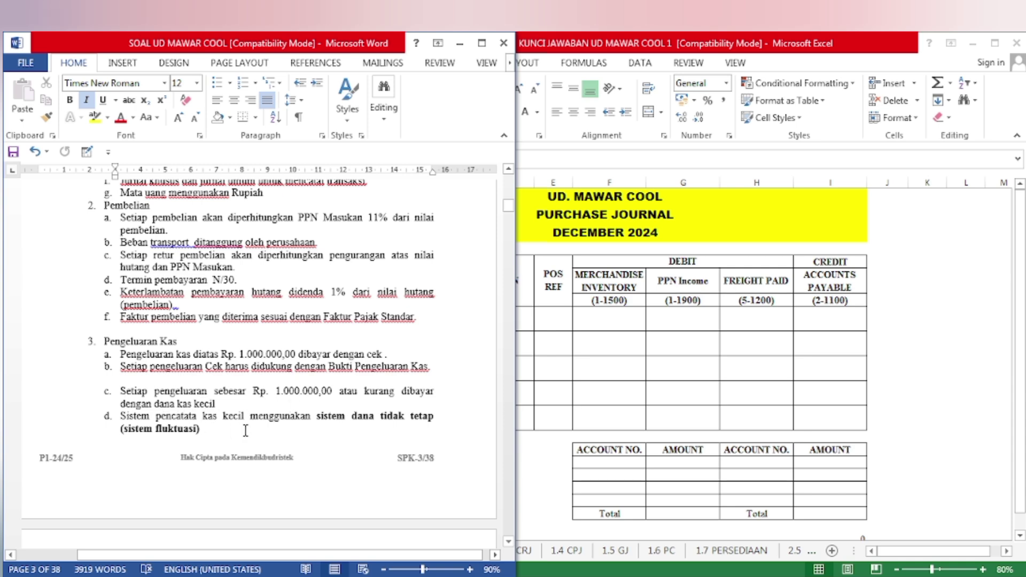
scroll(245, 439, down, 1)
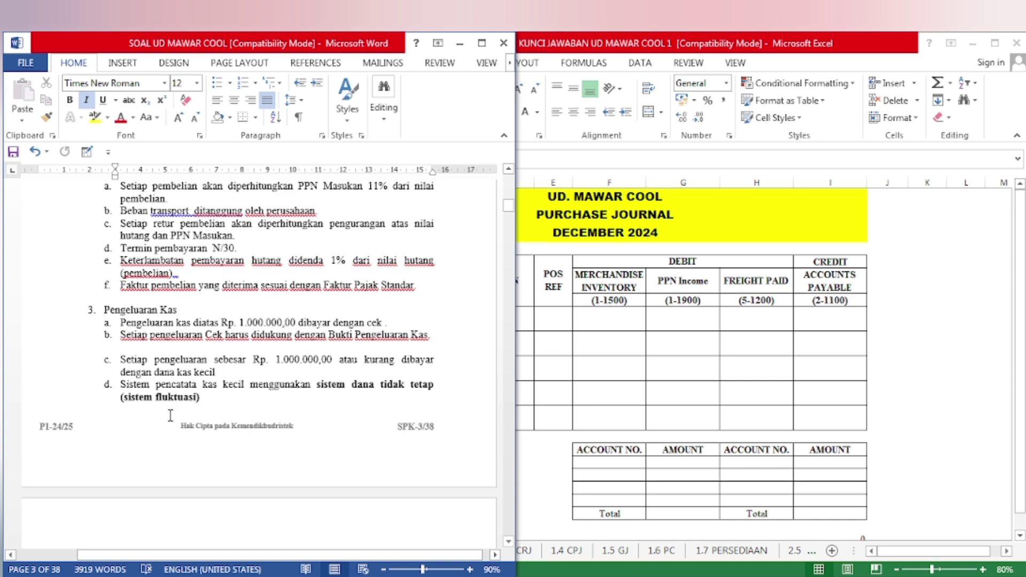
scroll(169, 415, down, 6)
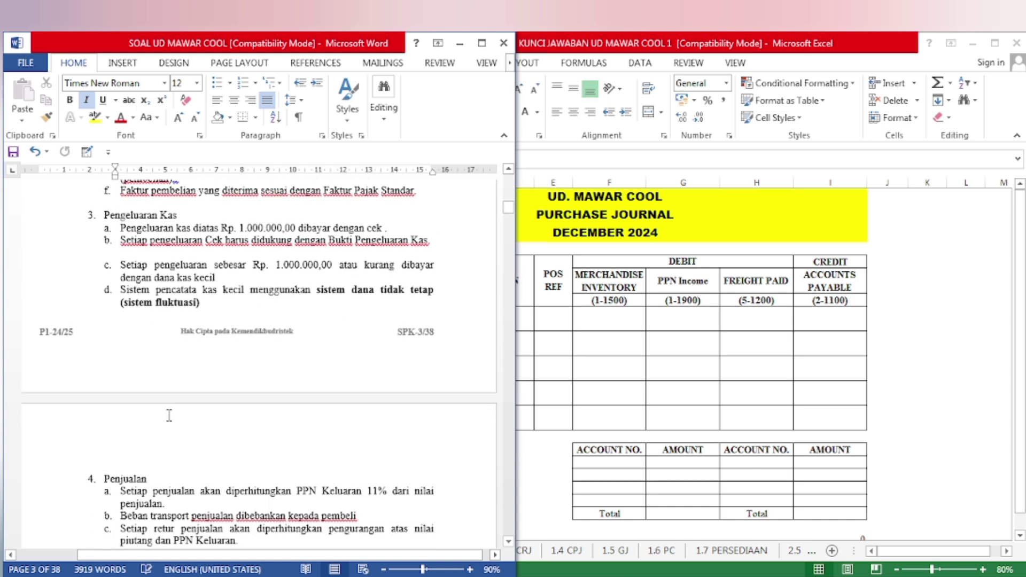
scroll(170, 416, down, 4)
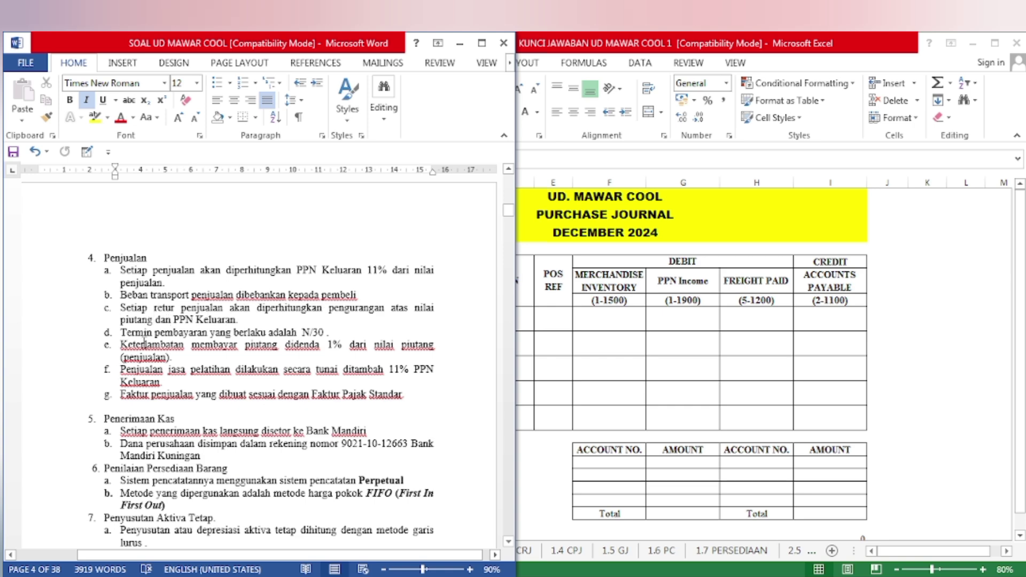
scroll(187, 335, down, 1)
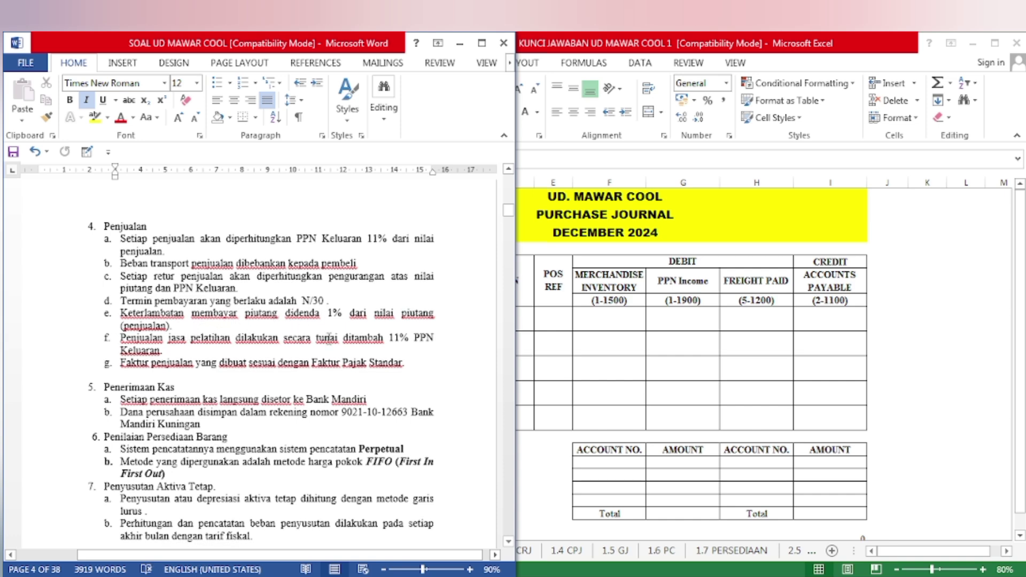
scroll(292, 365, down, 2)
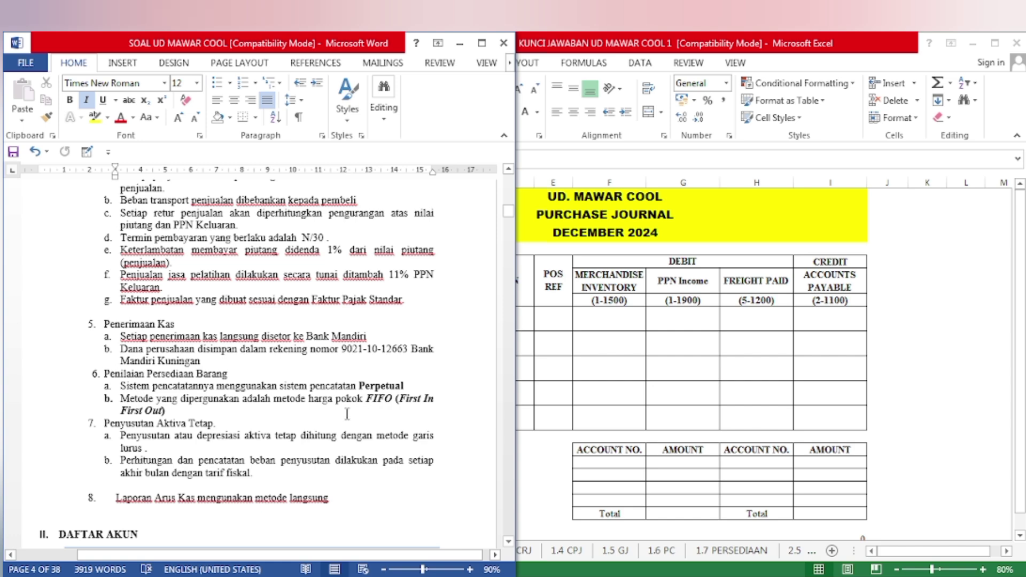
Look through the account list, opening trial balance, customer and supplier lists, receivable and payable balances, and merchandise inventory table
scroll(181, 420, down, 10)
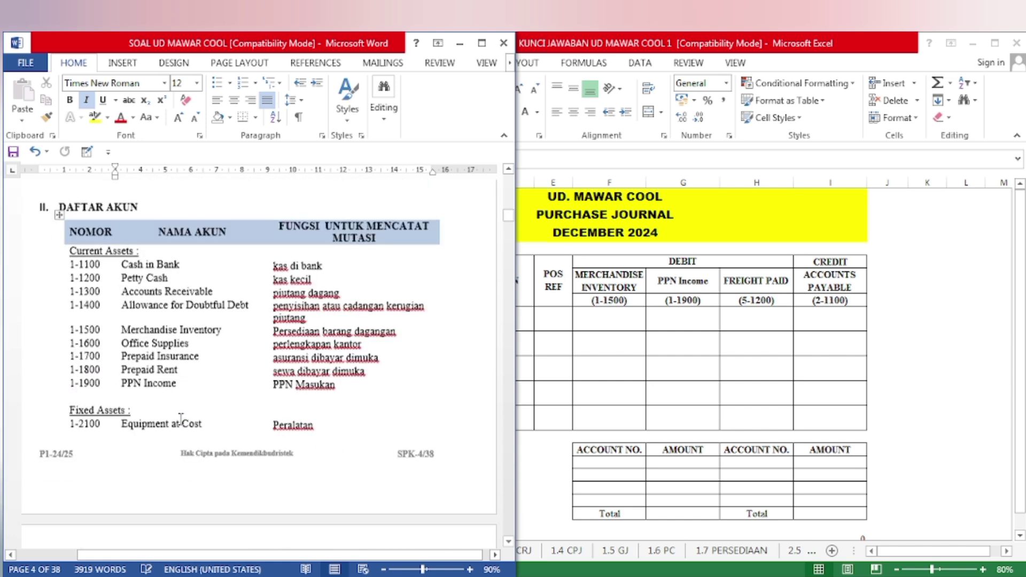
scroll(180, 420, down, 20)
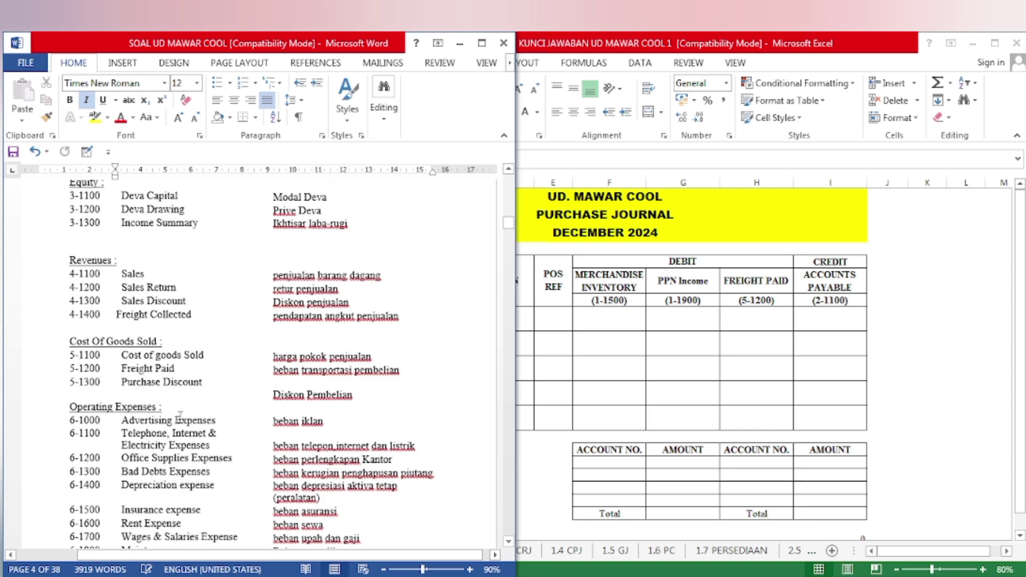
scroll(180, 415, down, 20)
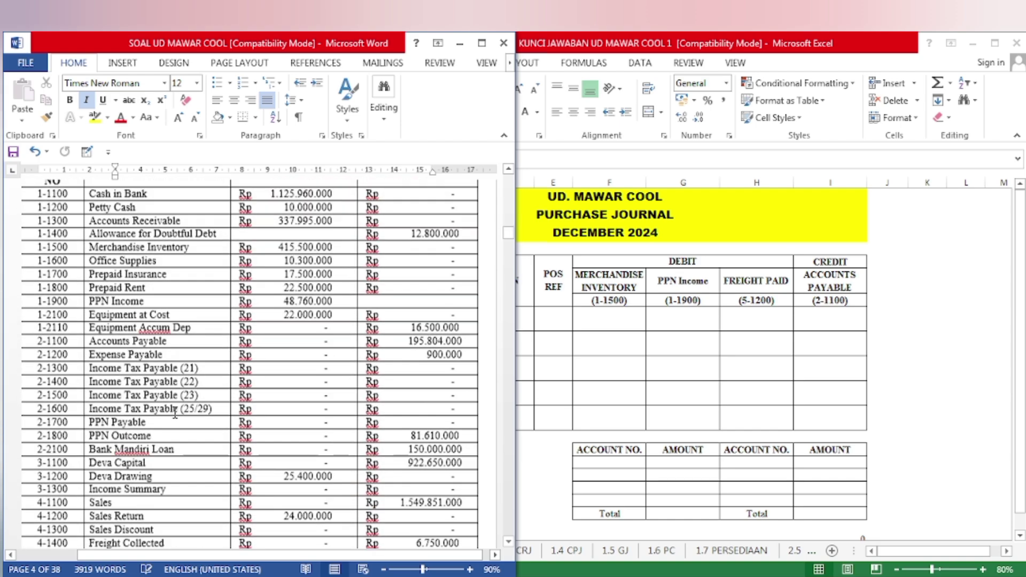
scroll(175, 415, down, 20)
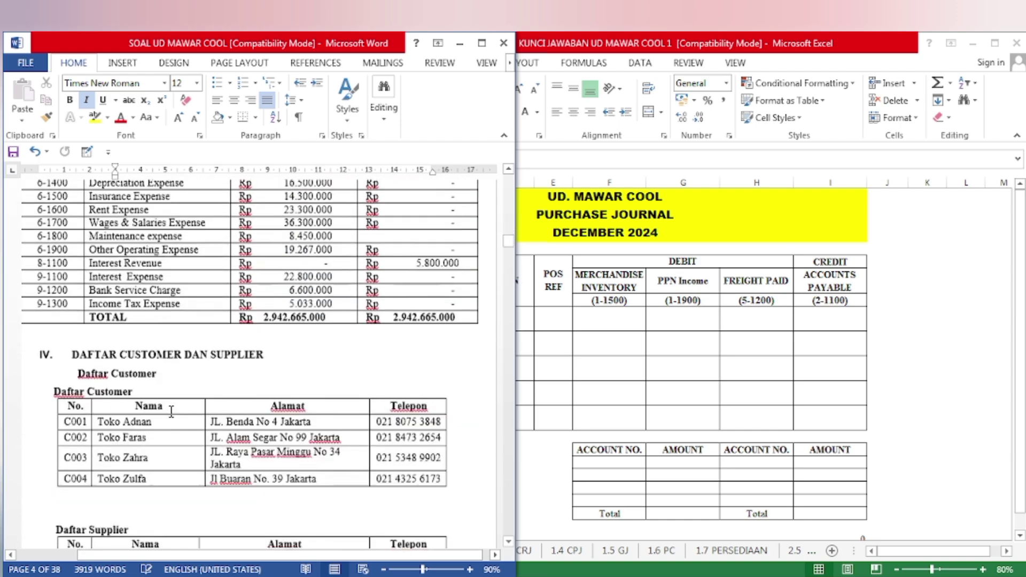
scroll(171, 412, down, 20)
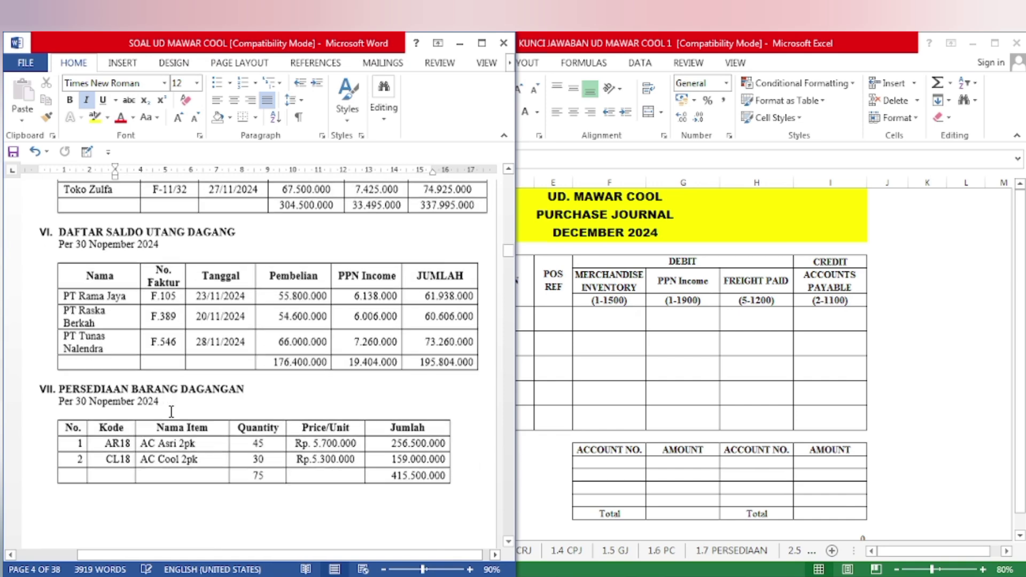
Go to Dokumen No. 1 in the Word question document and highlight its FAKTUR heading in yellow
scroll(171, 412, down, 15)
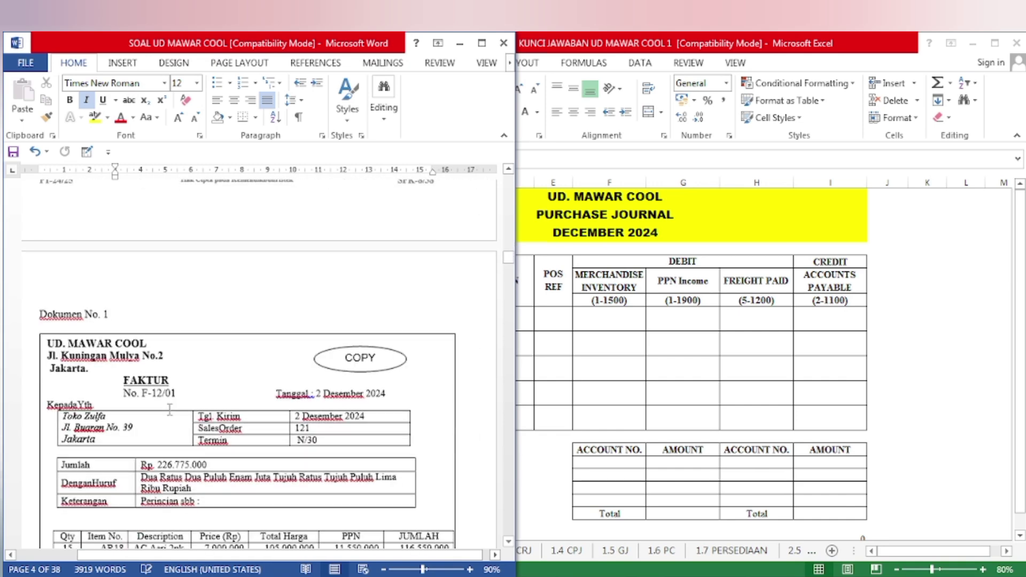
scroll(169, 410, down, 4)
scroll(170, 411, down, 1)
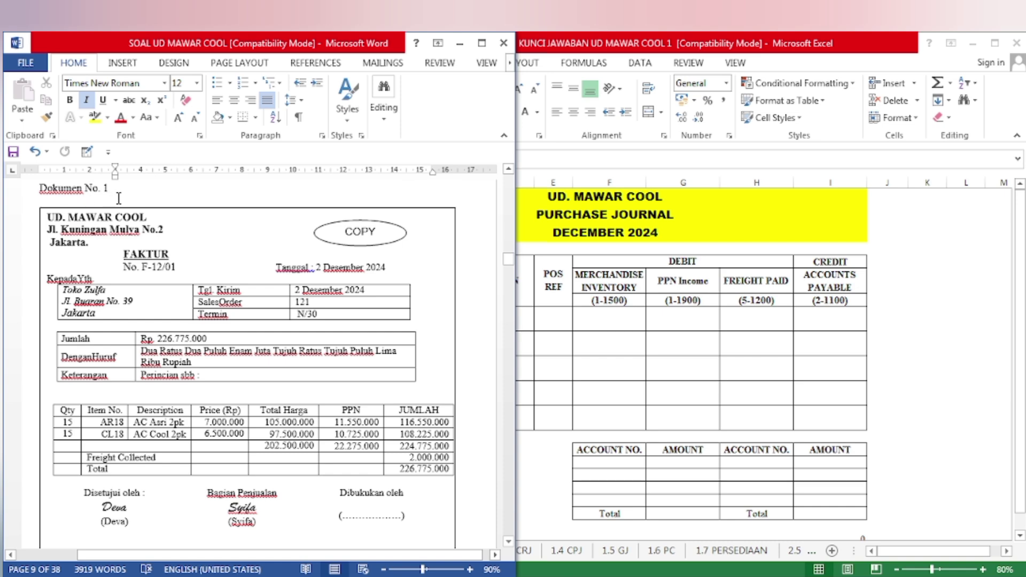
drag(123, 255, 175, 262)
click(233, 231)
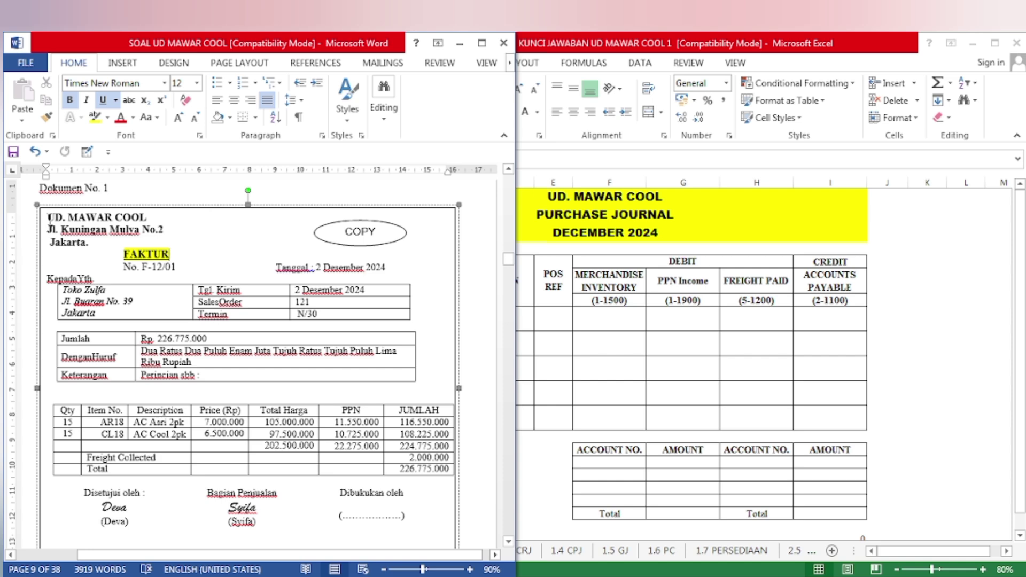
Highlight the seller UD. MAWAR COOL and the customer Toko Zulfa in yellow on the Dokumen No. 1 invoice
drag(49, 218, 160, 219)
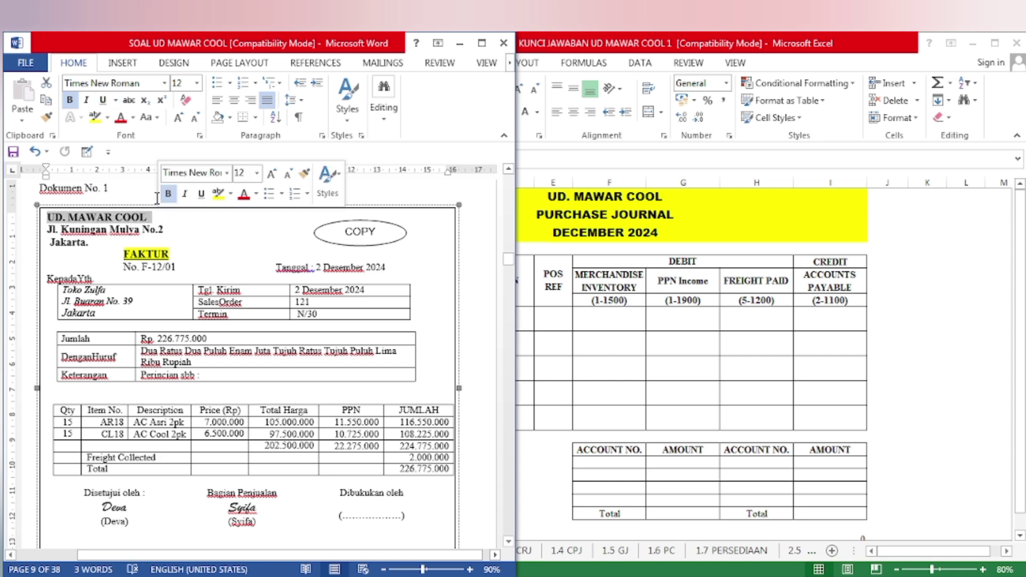
click(196, 193)
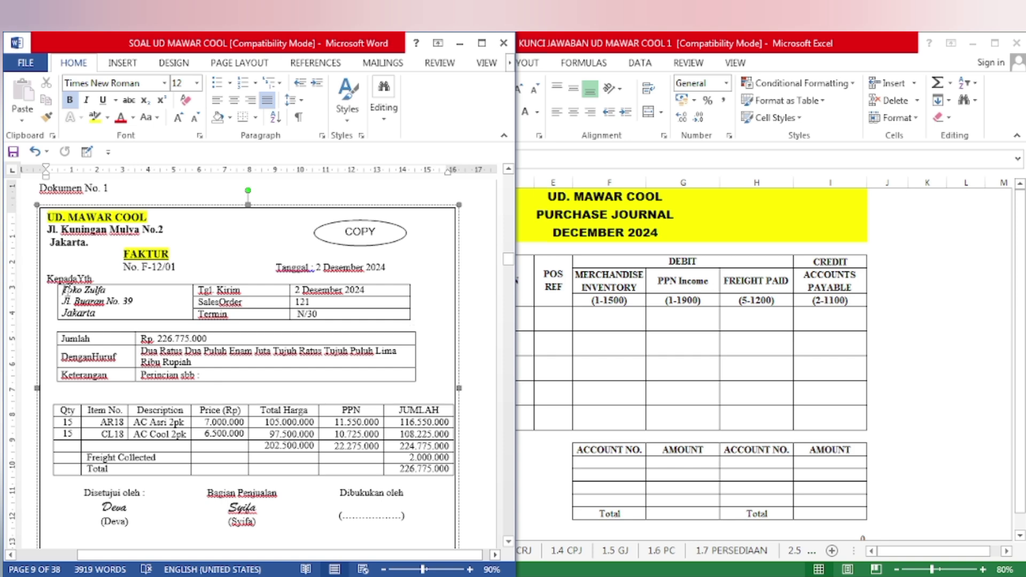
drag(62, 290, 126, 294)
click(168, 336)
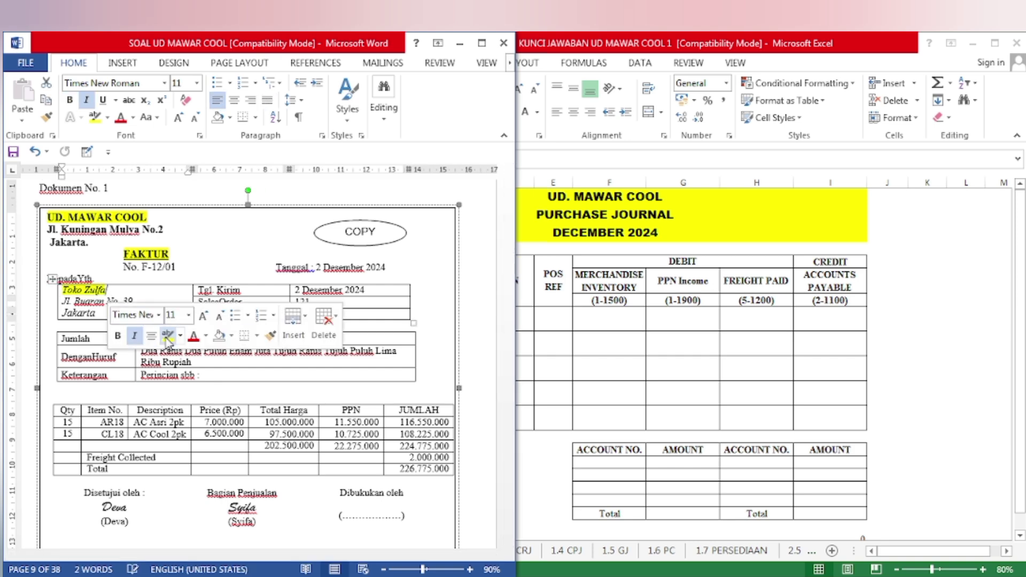
click(121, 392)
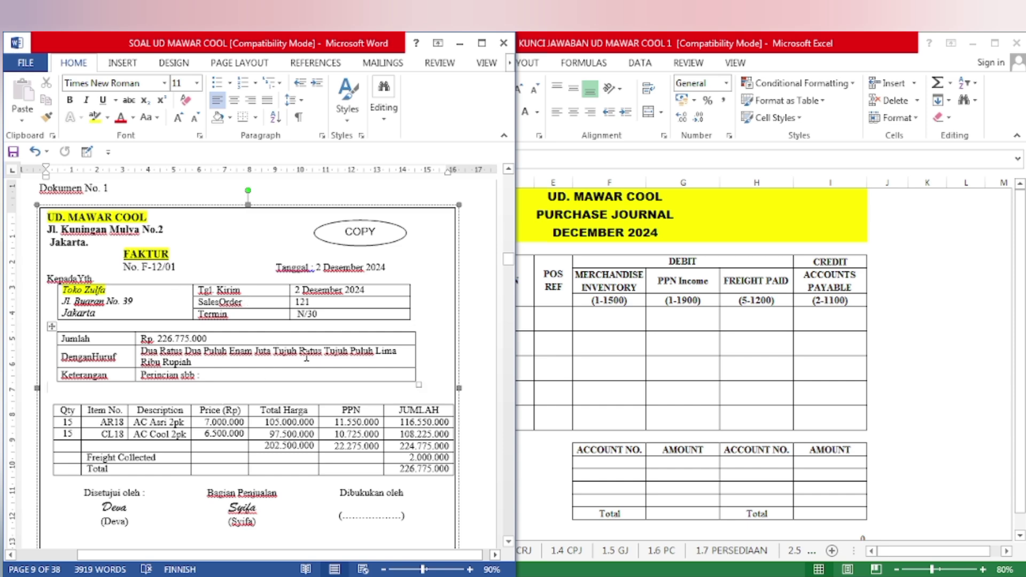
Switch to Excel sheet 1.2 SJ and set the font colour of B8:D8 (2, F-12/01, Toko Zulfa) to Automatic
click(551, 304)
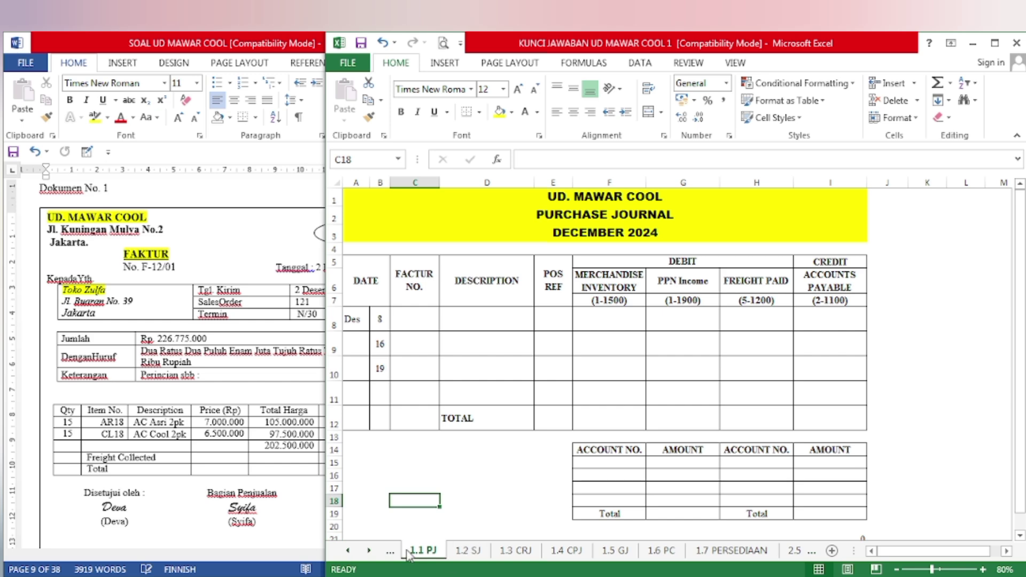
click(467, 551)
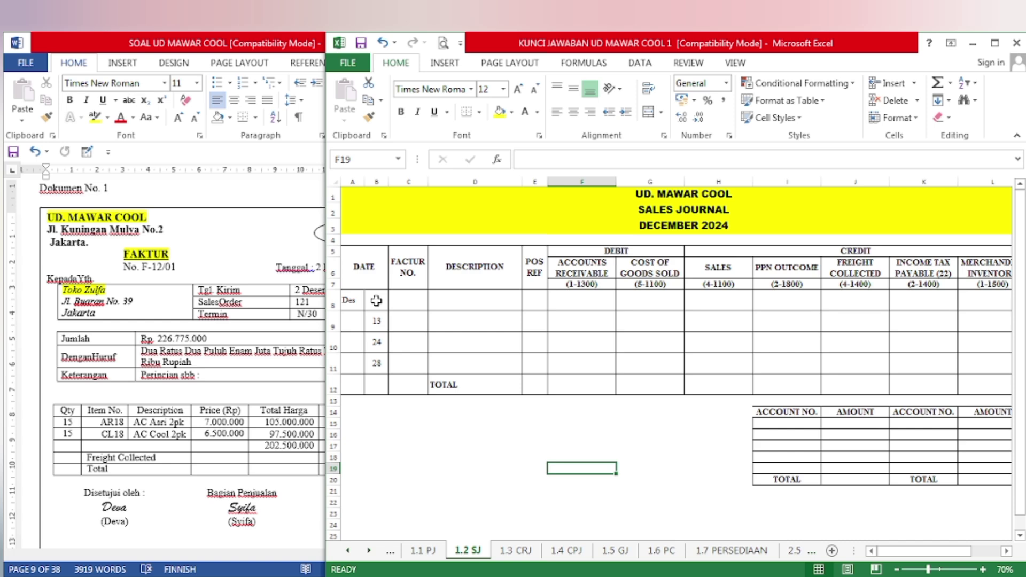
drag(377, 301, 486, 300)
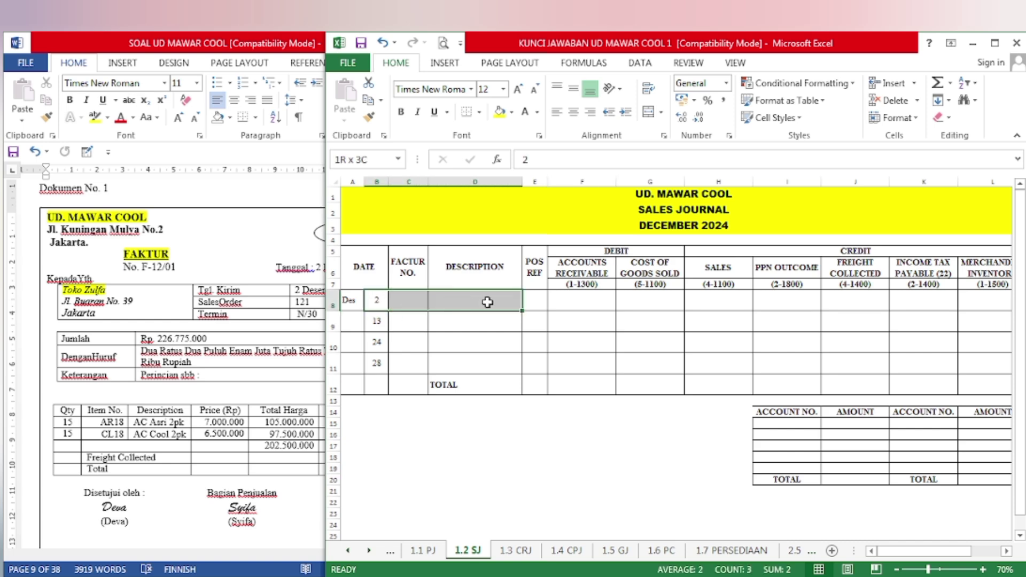
click(537, 113)
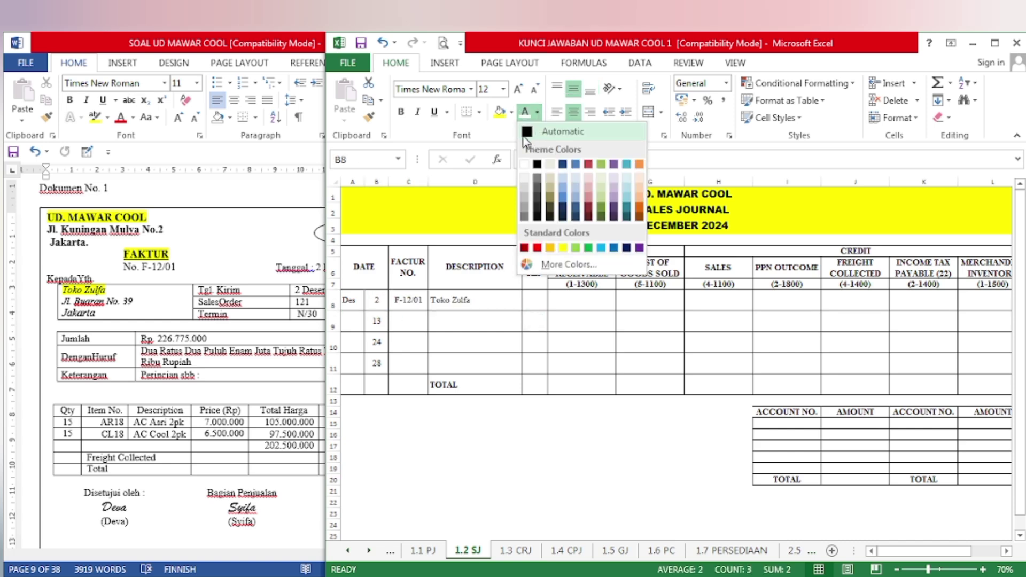
click(525, 136)
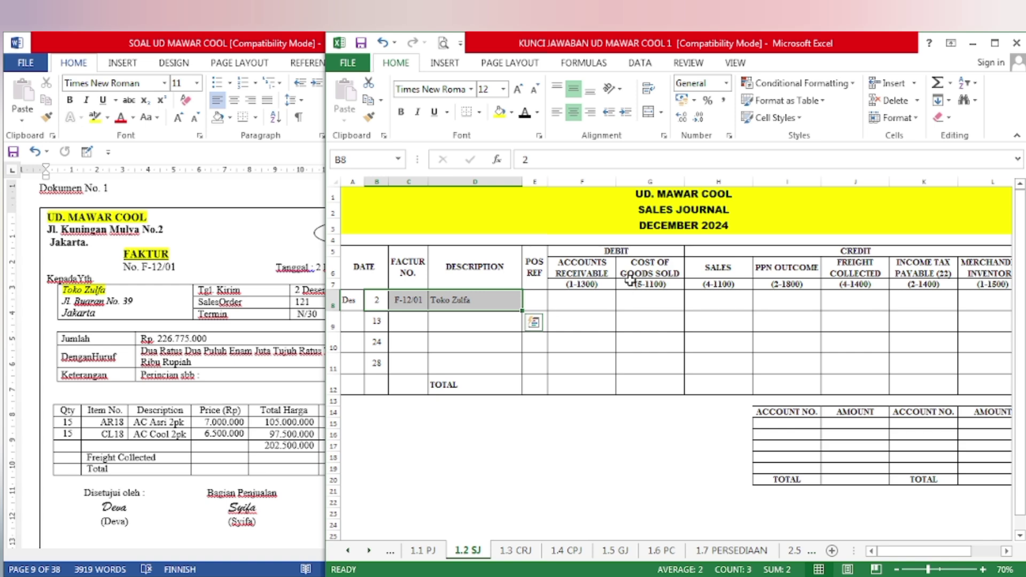
Highlight the invoice total 226.775.000 yellow in Word and reveal it in black under ACCOUNTS RECEIVABLE in the 2 December sales journal row
click(262, 410)
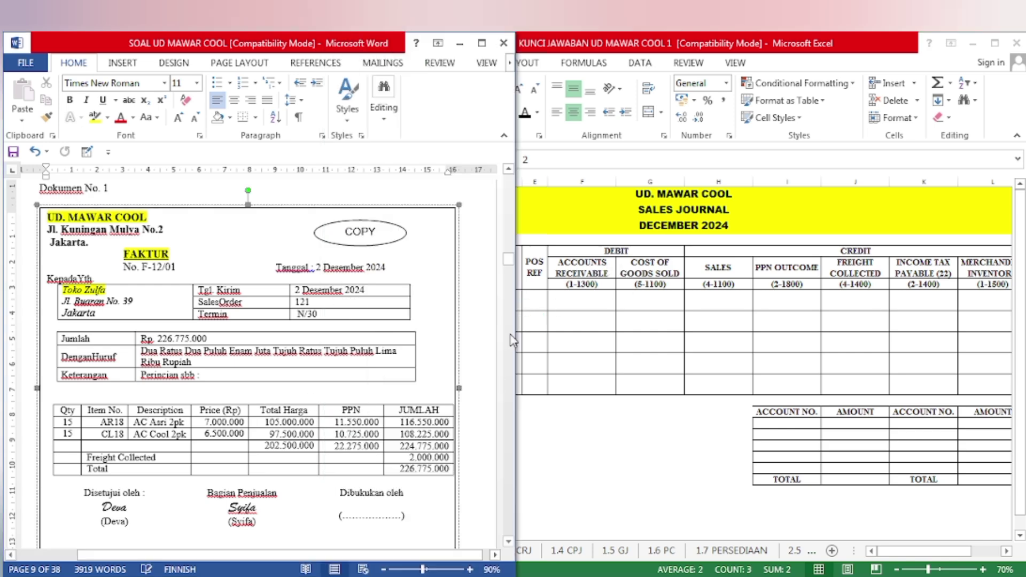
drag(396, 471, 404, 485)
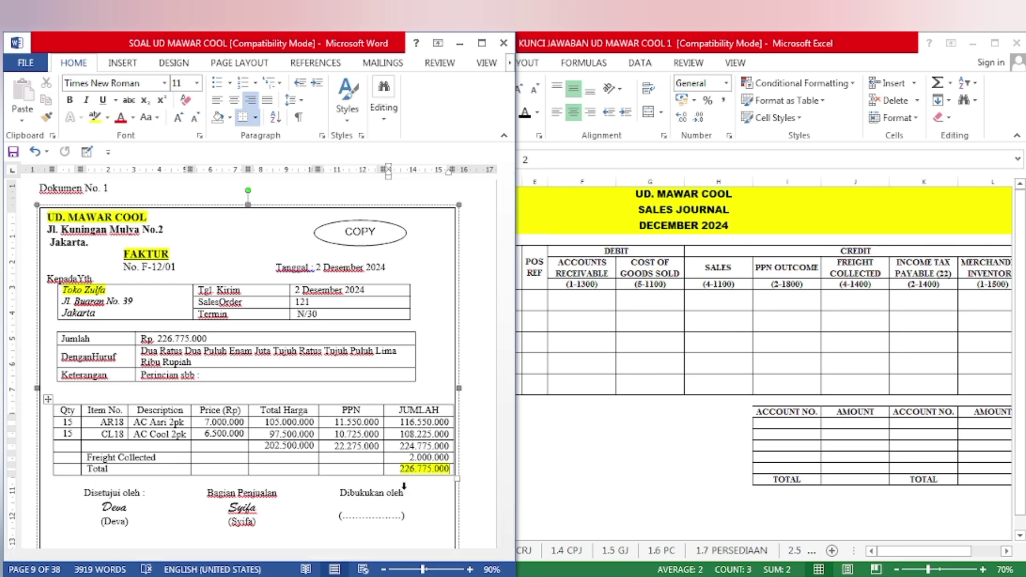
click(583, 300)
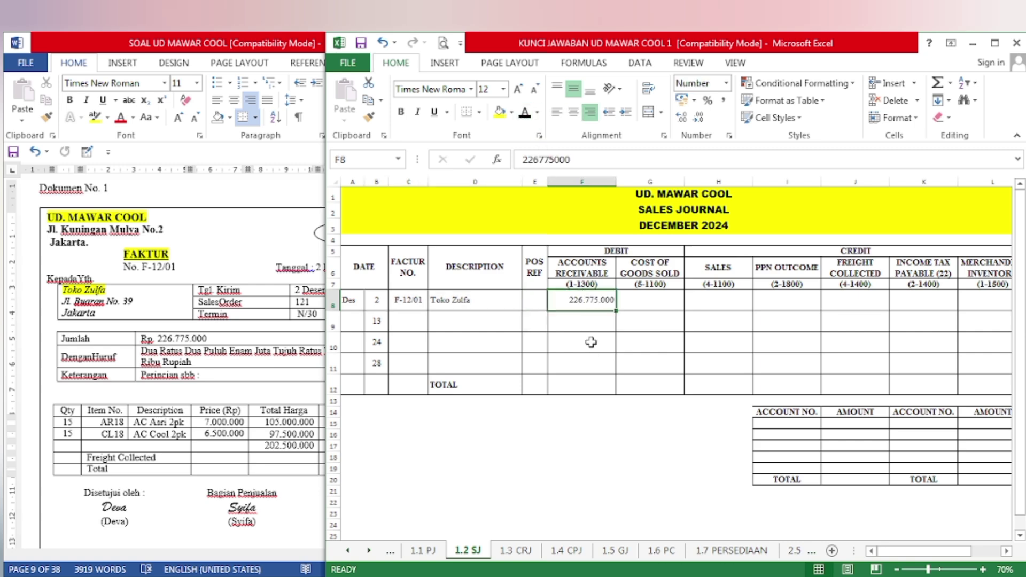
Highlight the Total Harga sum 202.500.000 yellow in the Word invoice and reveal it in black under SALES in the journal's 2 December row
click(229, 412)
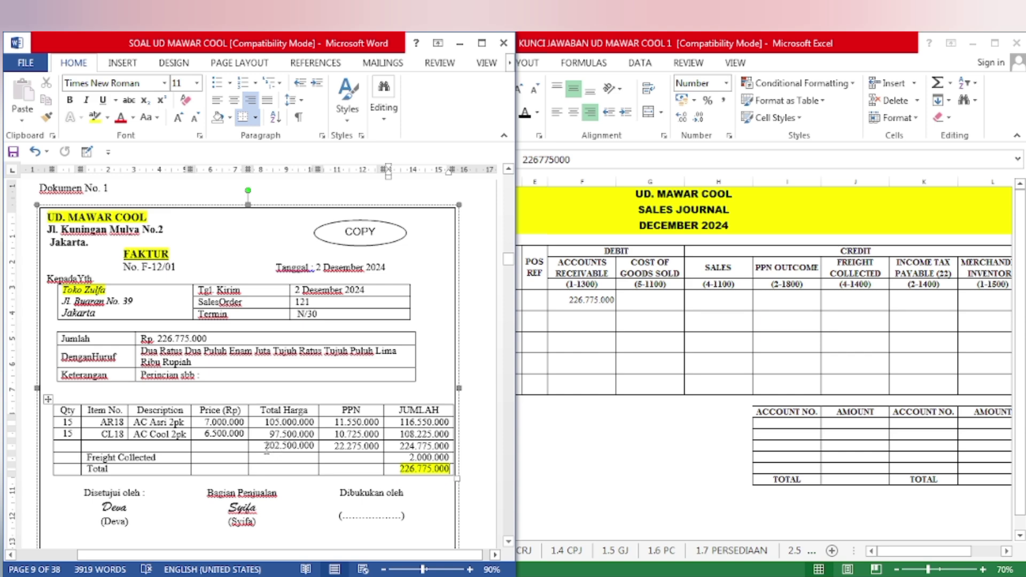
drag(266, 447, 318, 452)
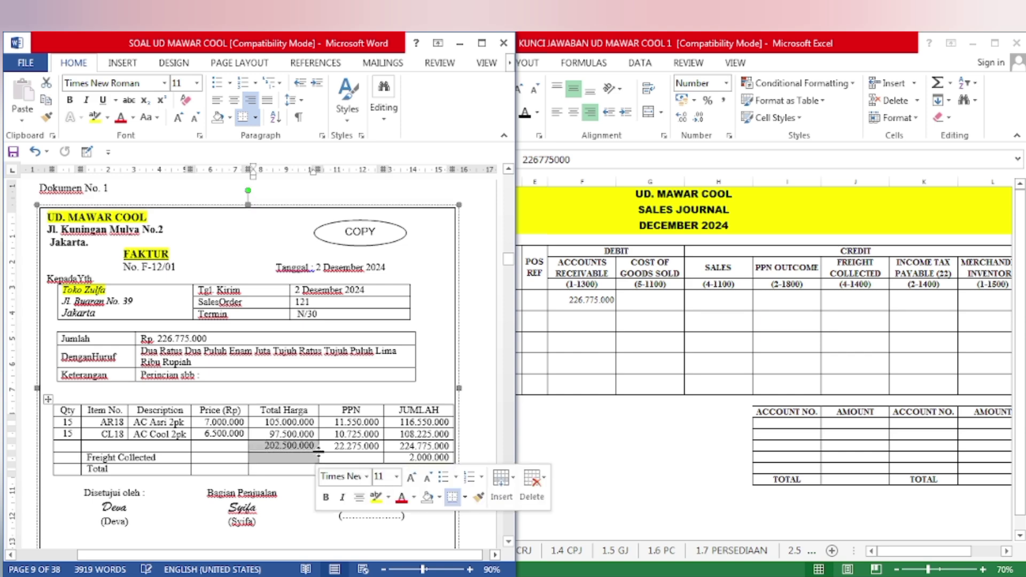
click(376, 497)
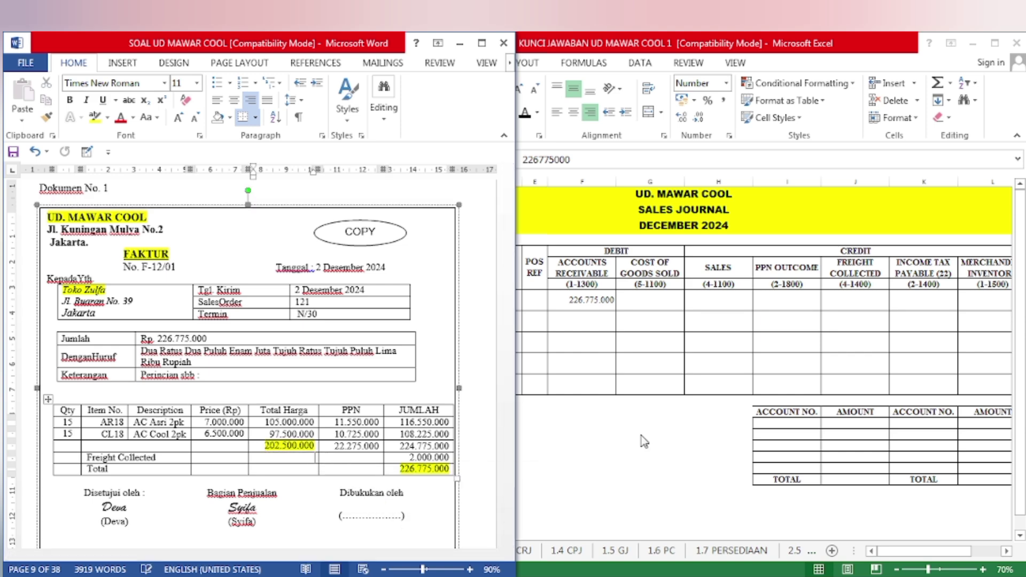
click(738, 305)
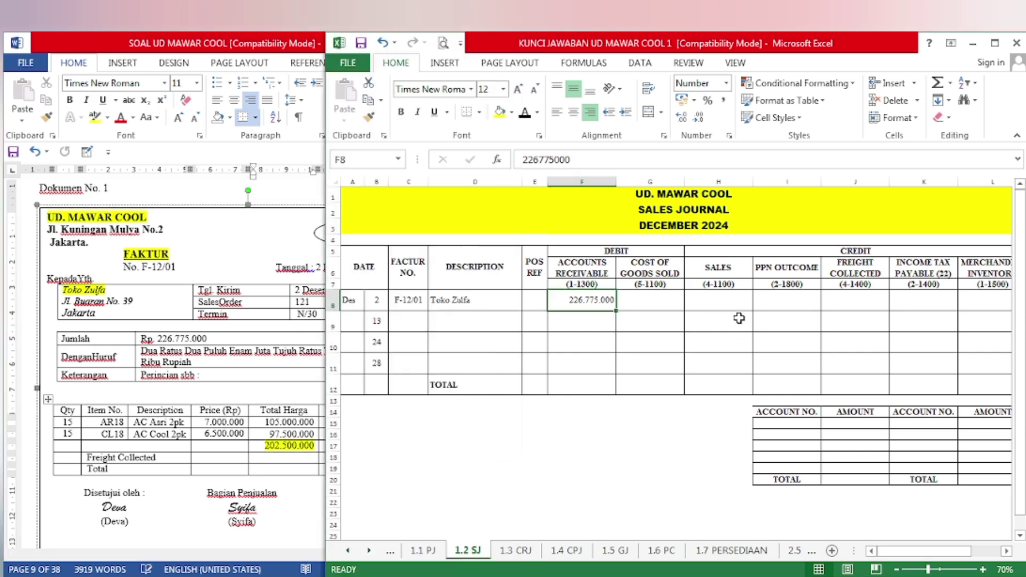
click(525, 112)
Highlight the PPN sum 22.275.000 yellow in the Word invoice and record it under PPN OUTCOME in the journal's 2 December row
click(229, 431)
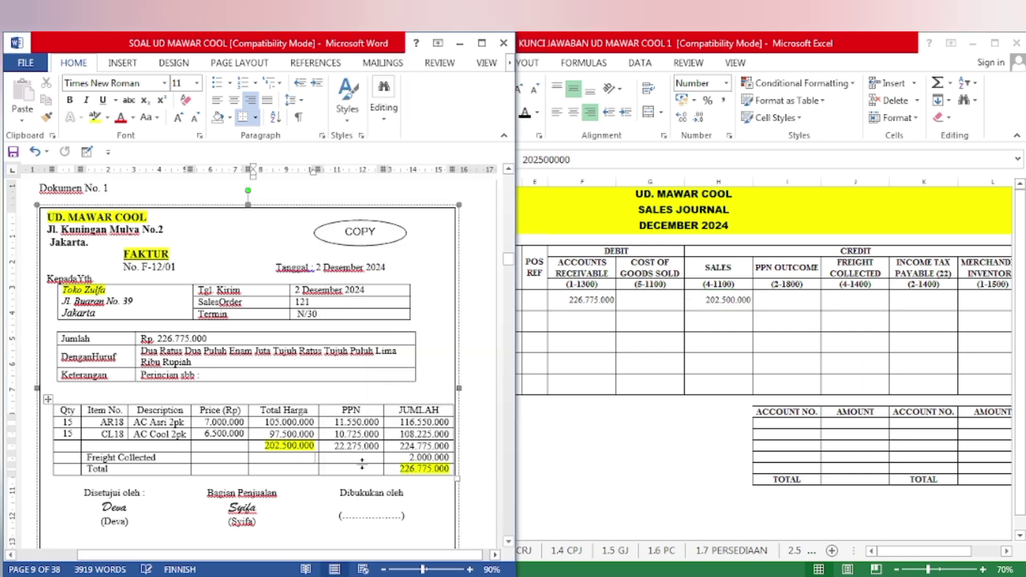
drag(331, 448, 379, 452)
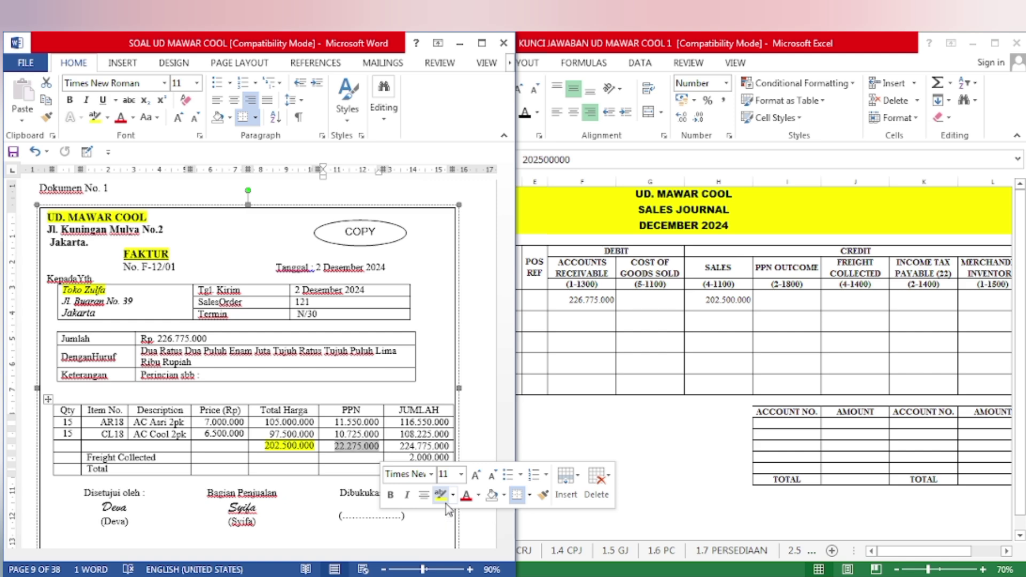
click(791, 309)
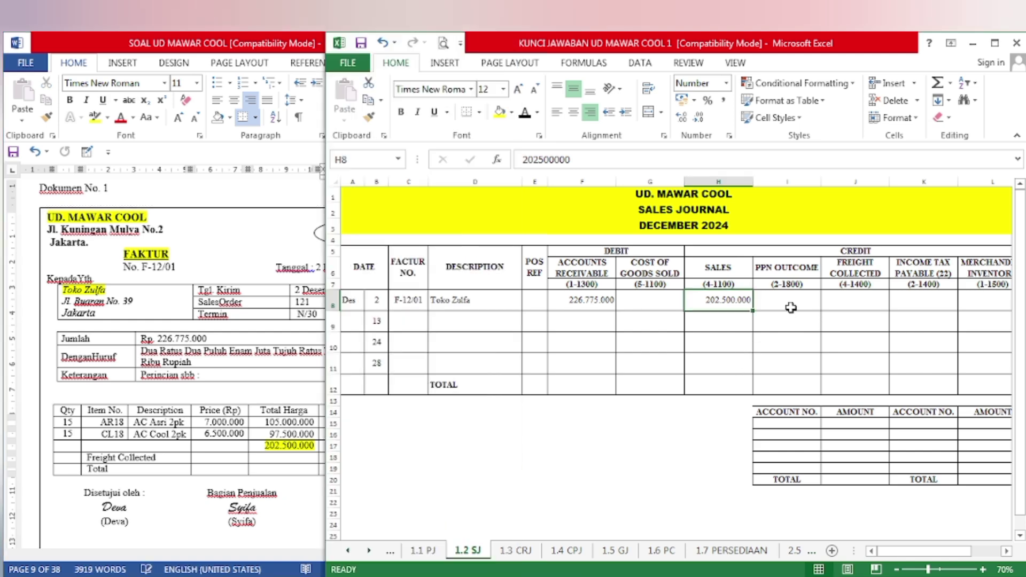
click(791, 309)
text(22275000)
key(ctrl+Return)
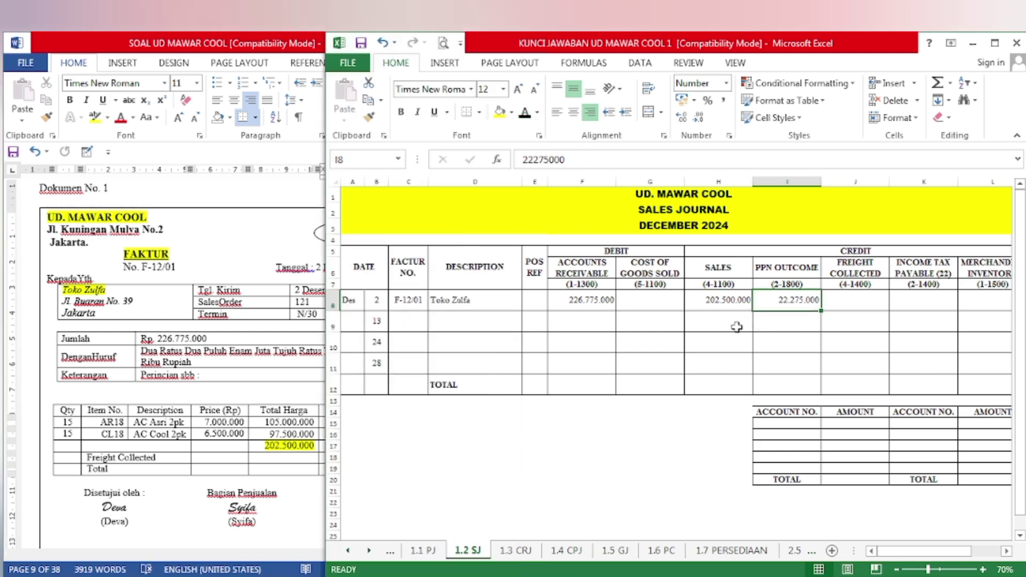
Highlight the freight amount 2.000.000 yellow in the Word invoice and record it under FREIGHT COLLECTED in the journal's 2 December row
click(168, 436)
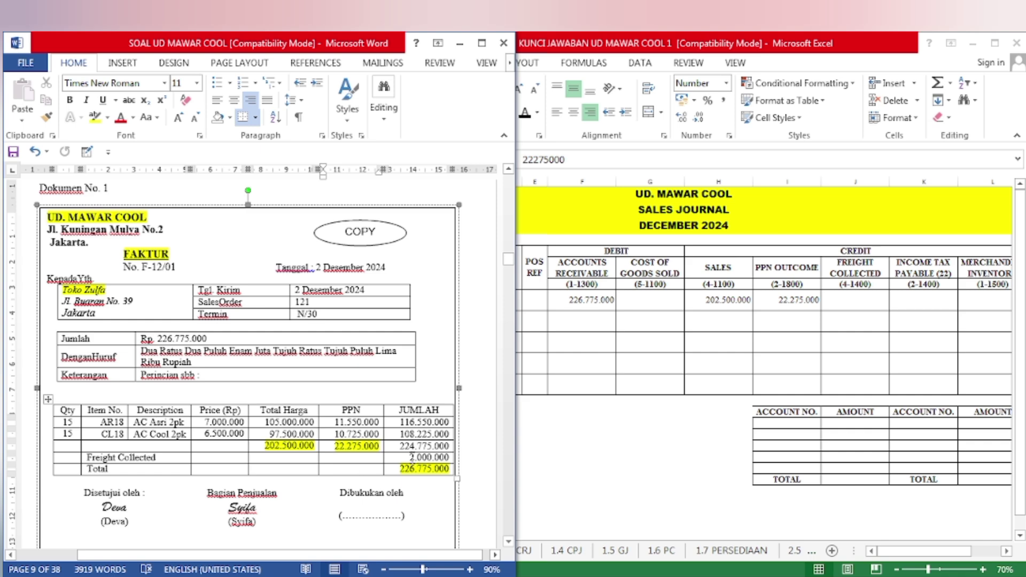
drag(408, 458, 446, 458)
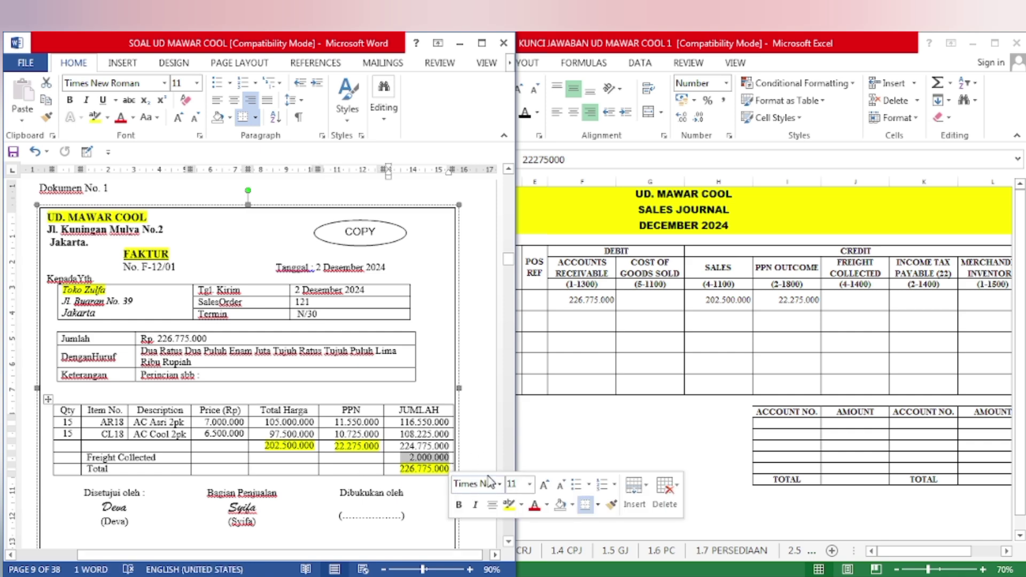
click(510, 513)
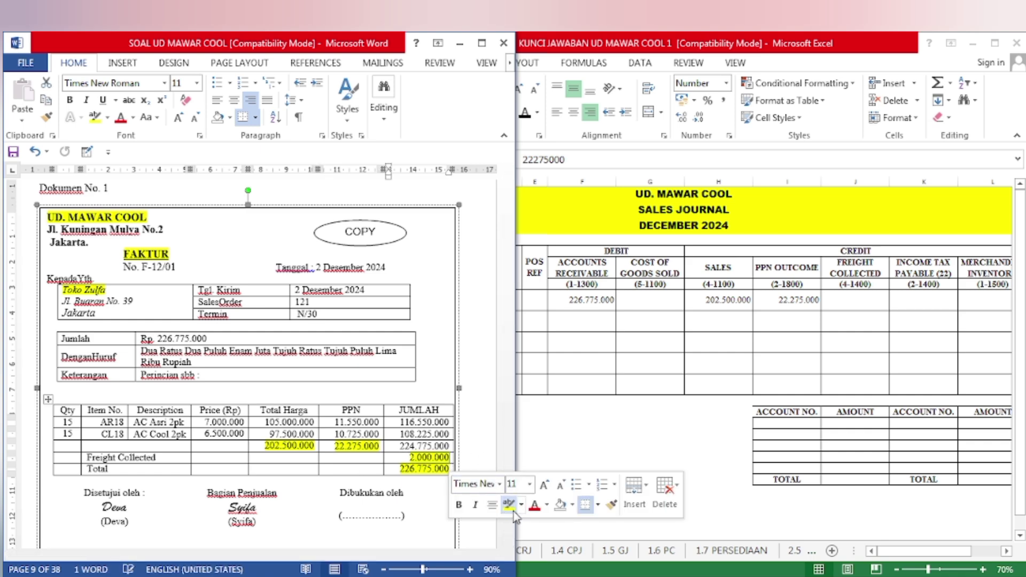
click(839, 302)
click(850, 297)
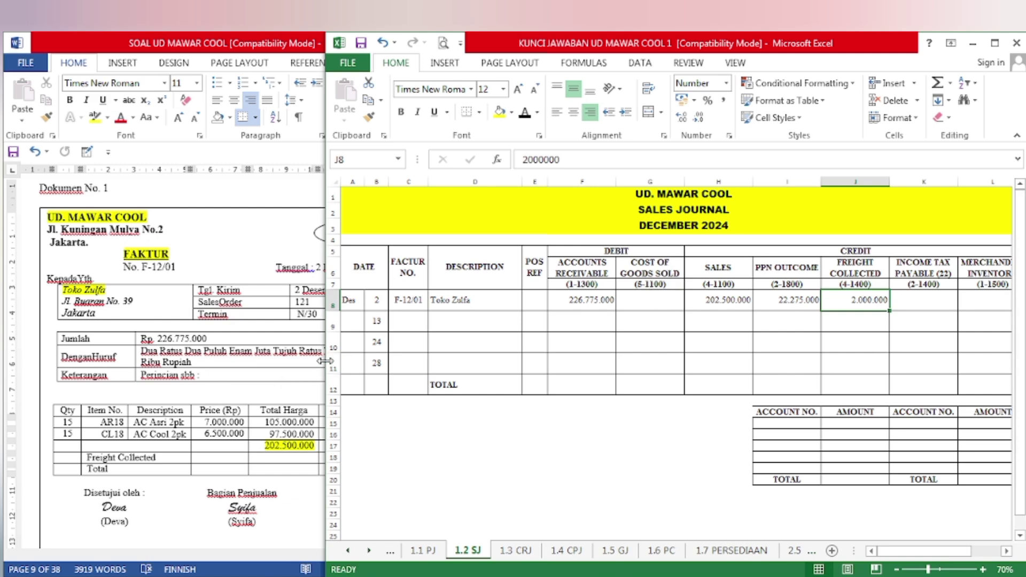
On sheet 1.7 PERSEDIAAN's AC ASRI 2PK card, fill the date, evidence number, description and OUT total of the 2 December Toko Zulfa entry yellow
drag(325, 361, 313, 364)
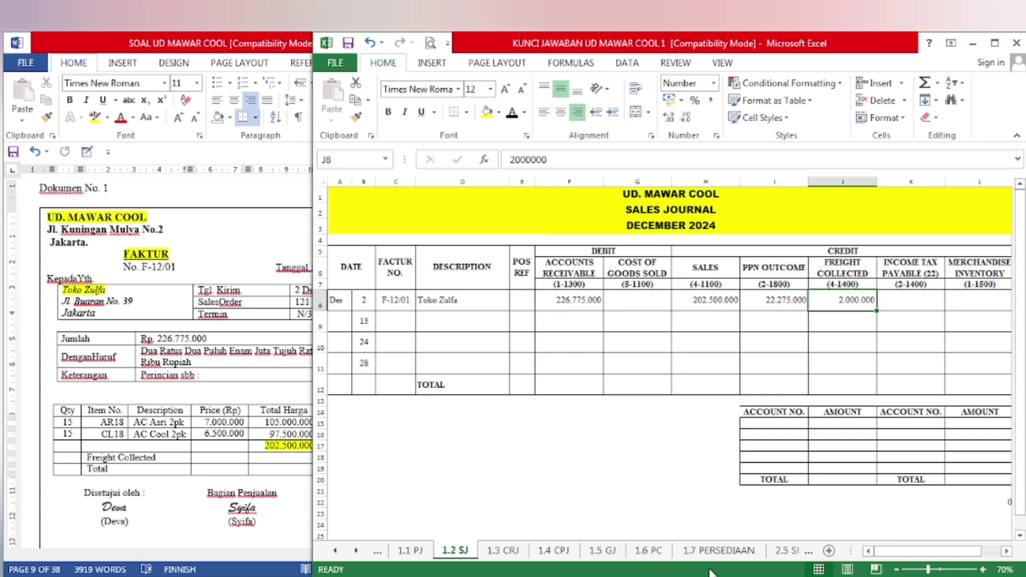
click(719, 551)
scroll(639, 445, up, 5)
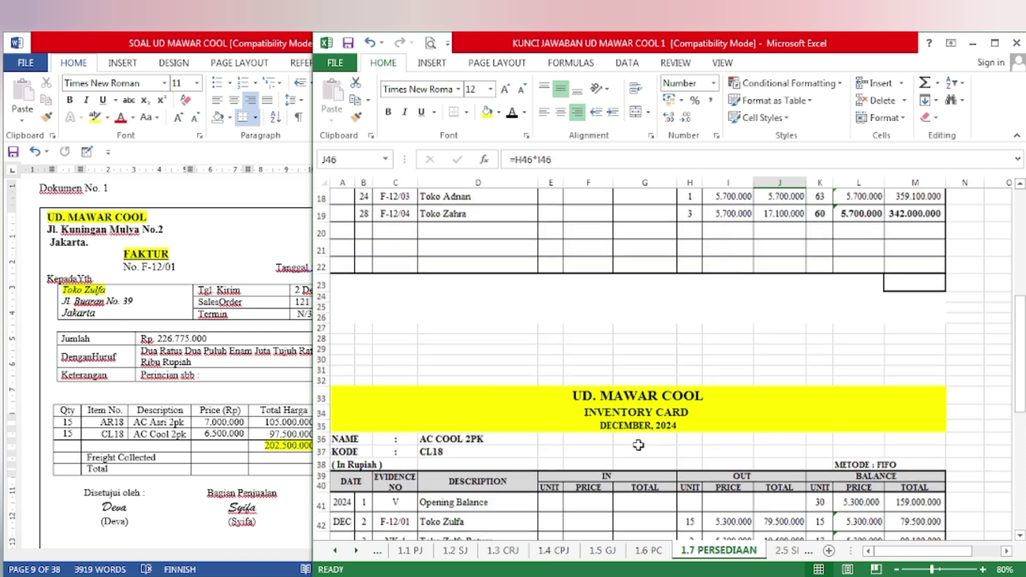
scroll(639, 445, up, 6)
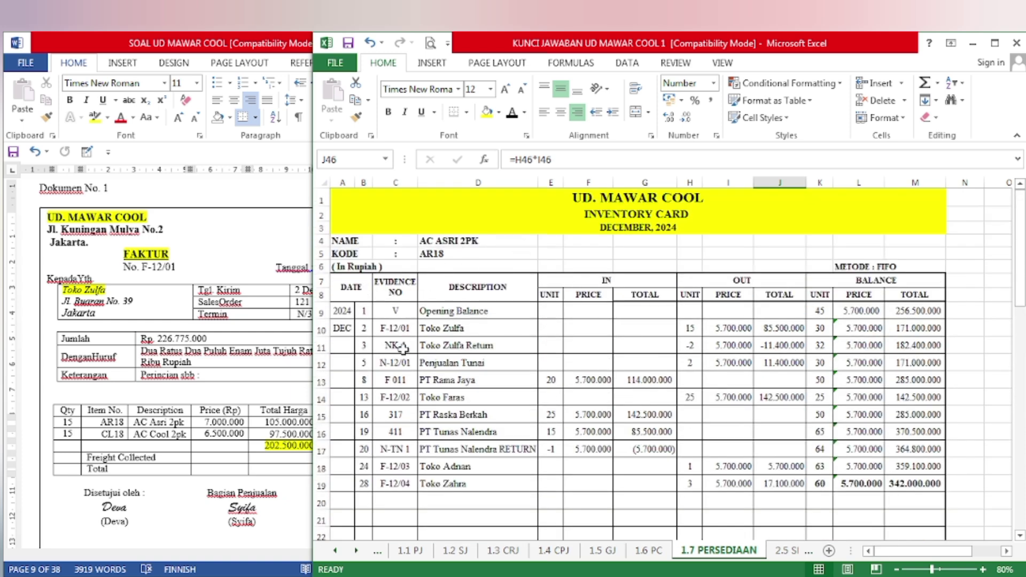
drag(369, 329, 443, 328)
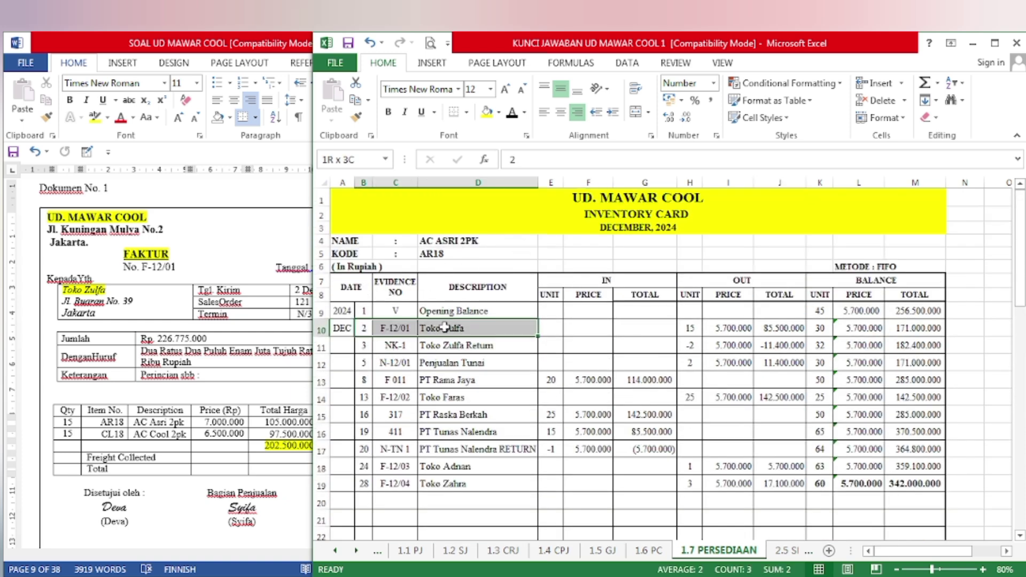
click(487, 111)
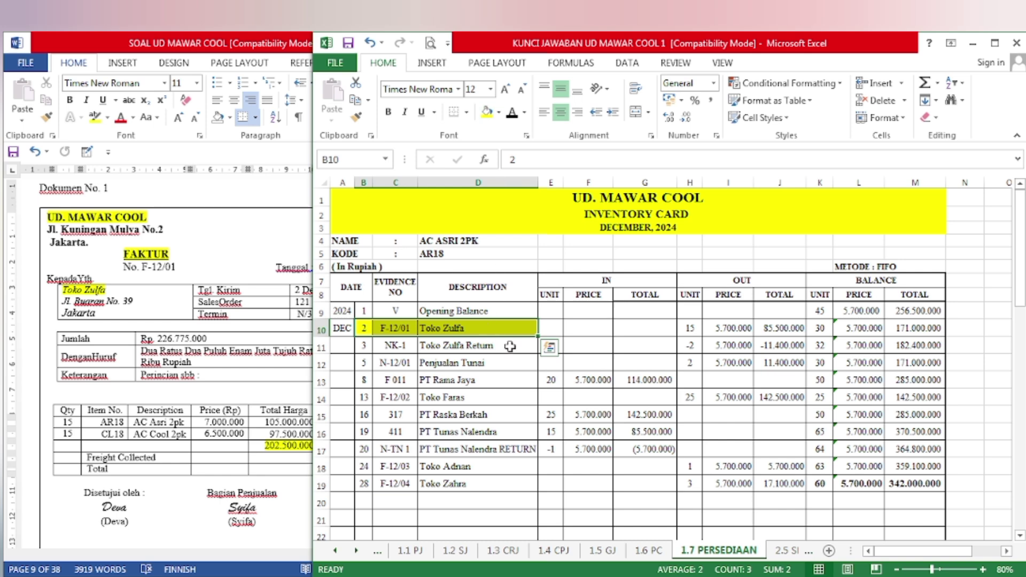
click(785, 330)
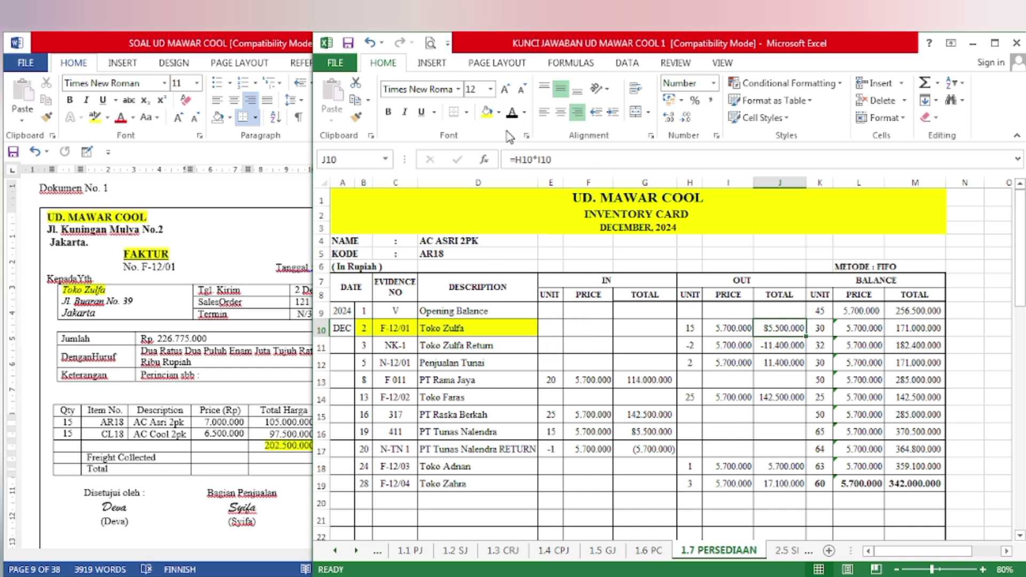
click(487, 111)
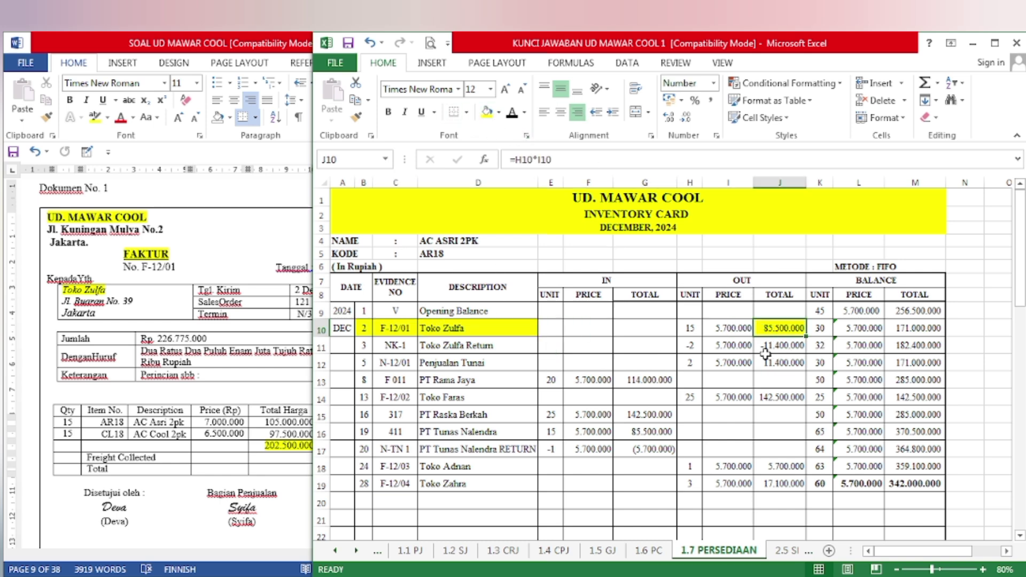
On the AC COOL 2PK inventory card, fill the date, evidence number, description and OUT total of the 2 December Toko Zulfa entry yellow
scroll(766, 352, down, 9)
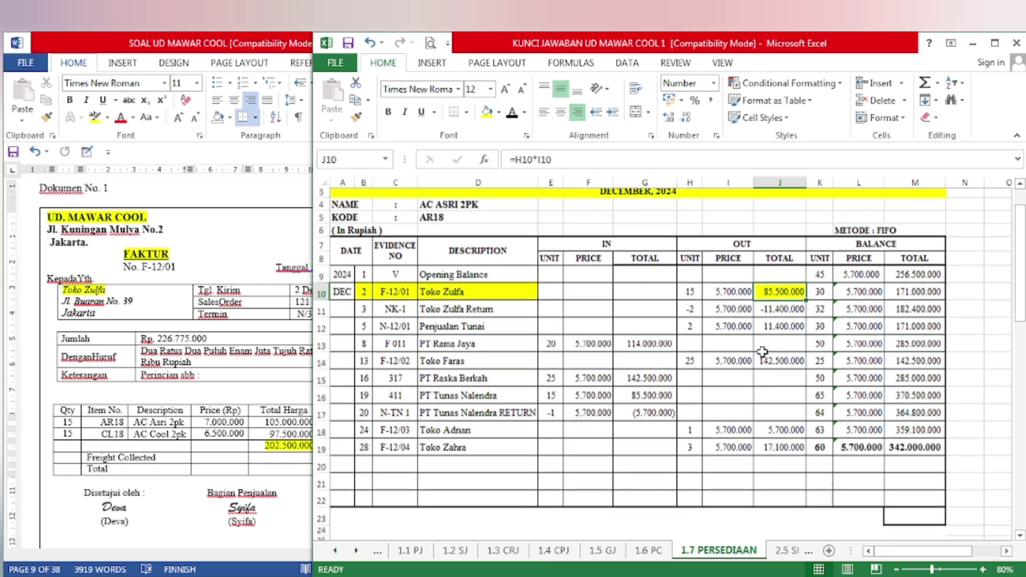
scroll(733, 347, down, 1)
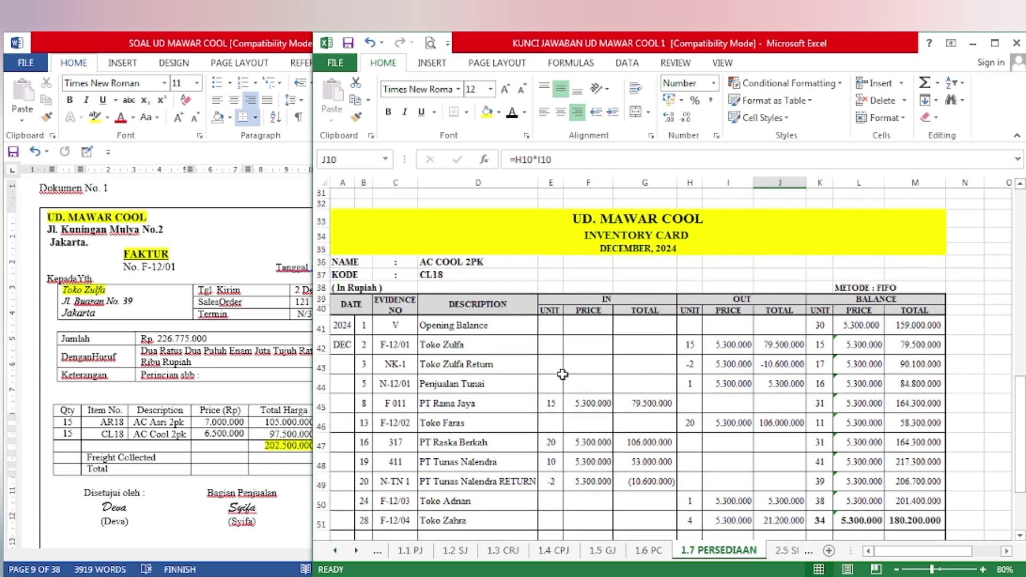
drag(364, 345, 520, 348)
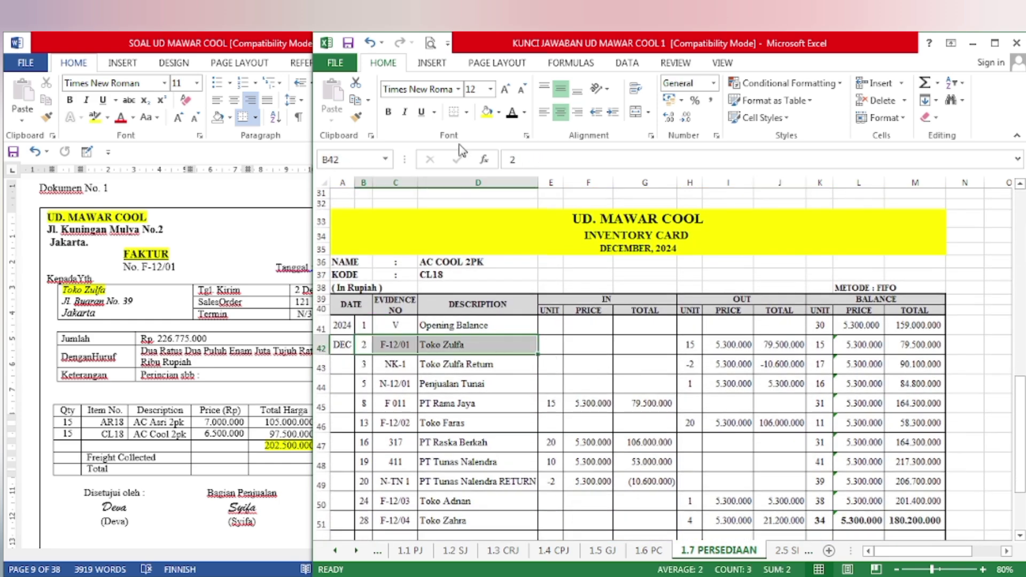
click(487, 111)
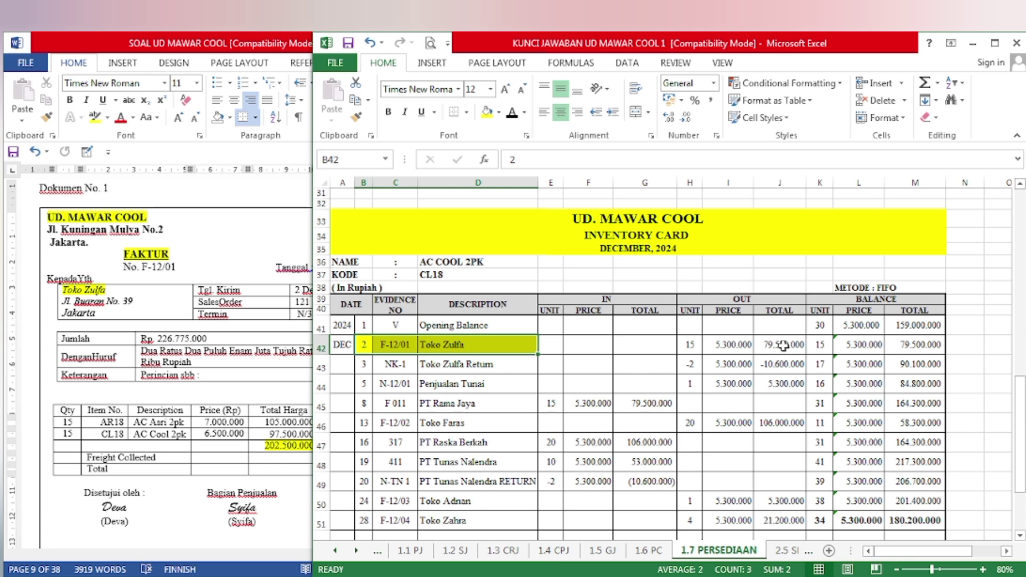
click(783, 346)
click(487, 111)
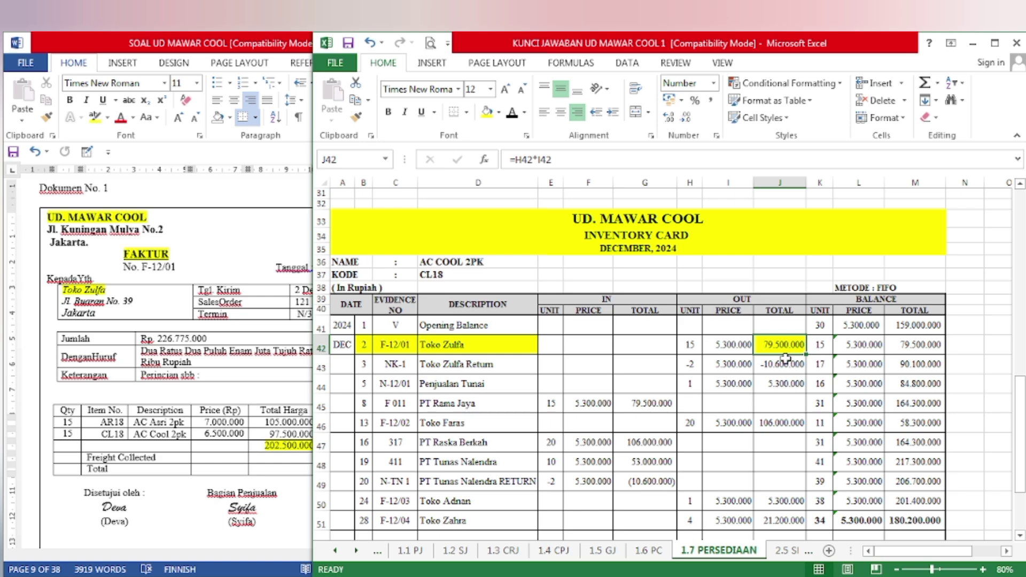
scroll(785, 357, up, 10)
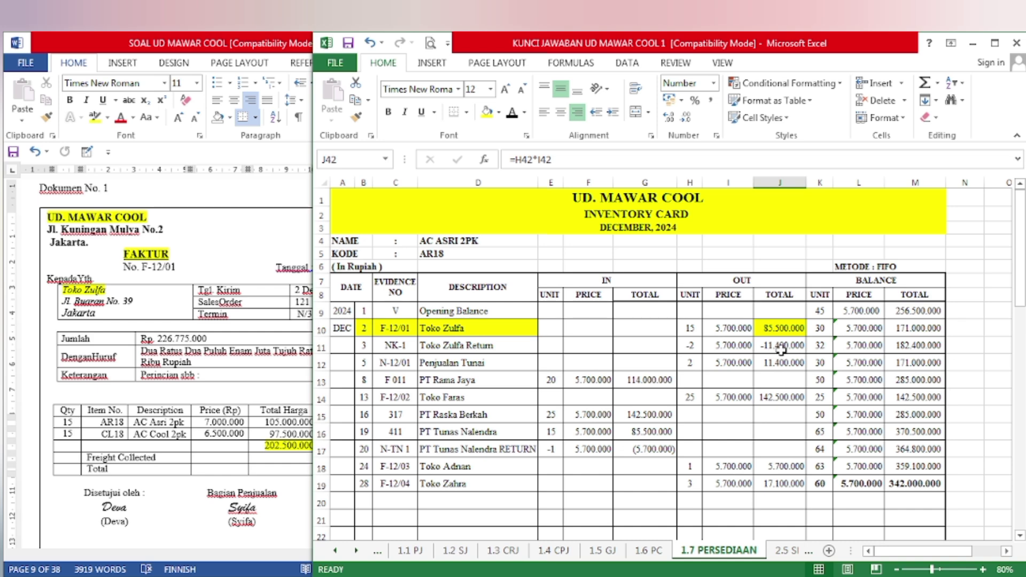
On sheet 1.2 SJ, record 165.000.000 in black under both COST OF GOODS SOLD and MERCHANDISE INVENTORY in the 2 December row
click(459, 552)
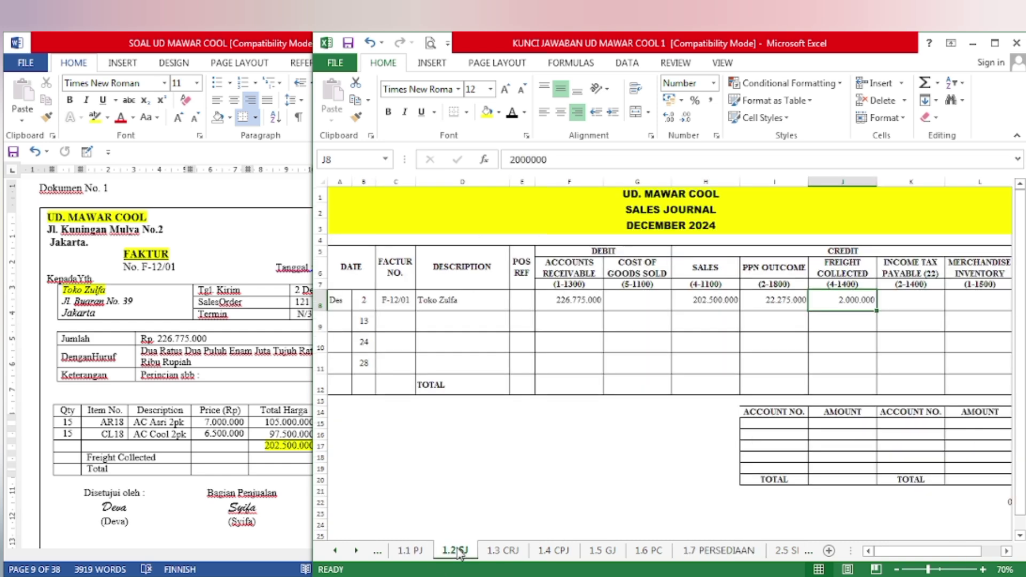
click(633, 305)
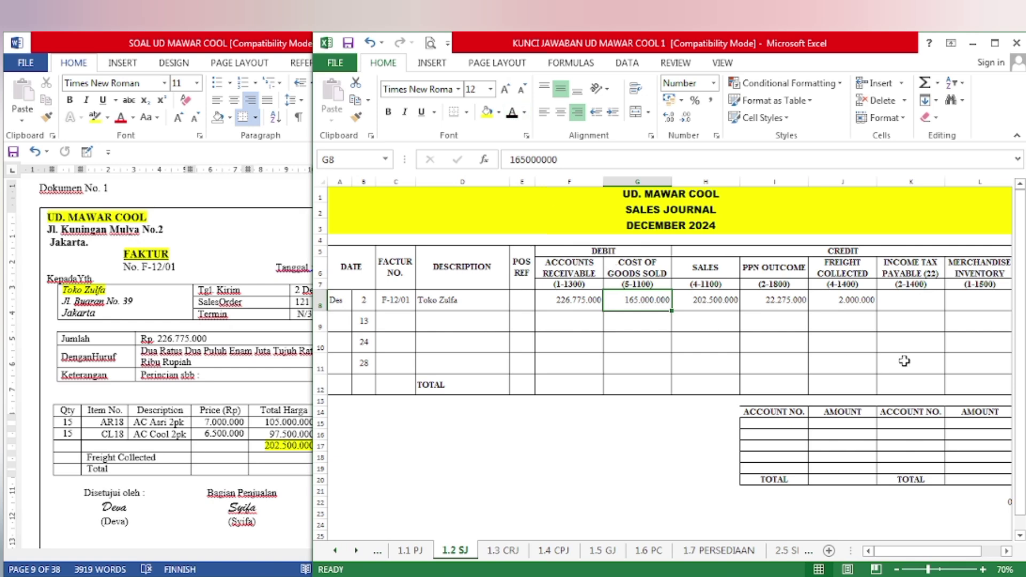
click(990, 300)
text(165.000.000)
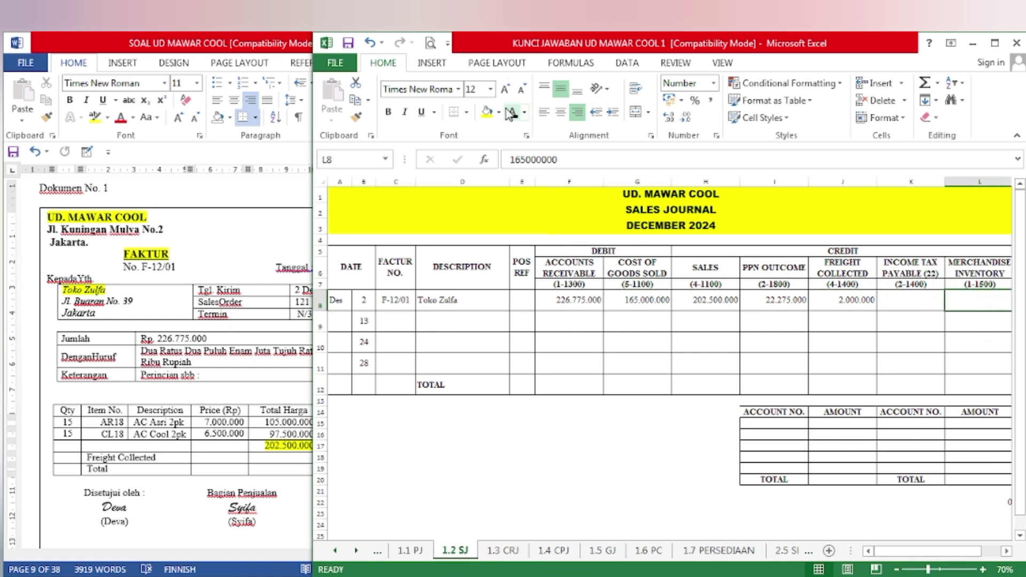
scroll(754, 485, right, 1)
drag(957, 551, 916, 551)
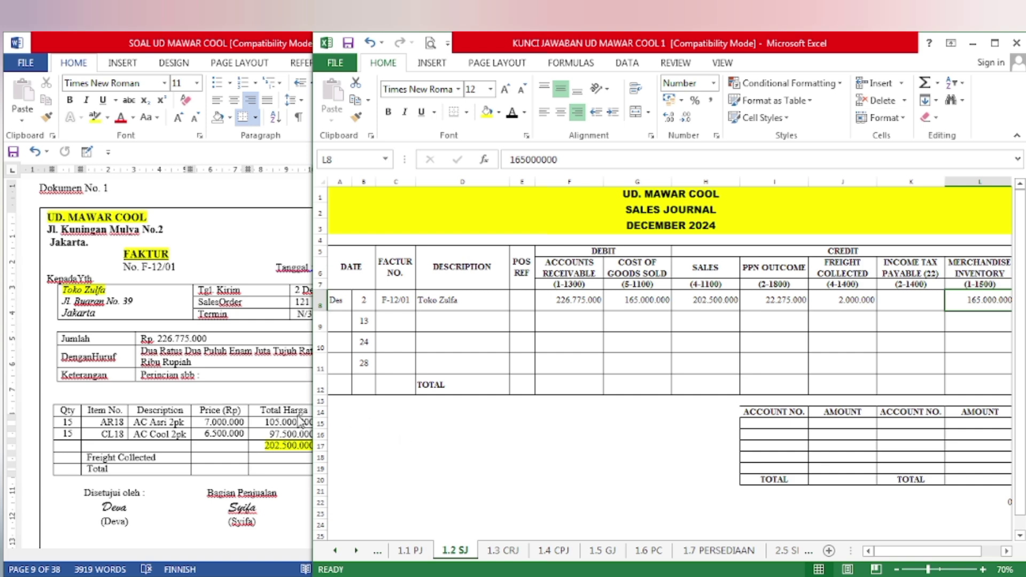
Widen the Excel window slightly so the sales journal's whole MERCHANDISE INVENTORY column fits, and deselect the TOTAL row
click(321, 387)
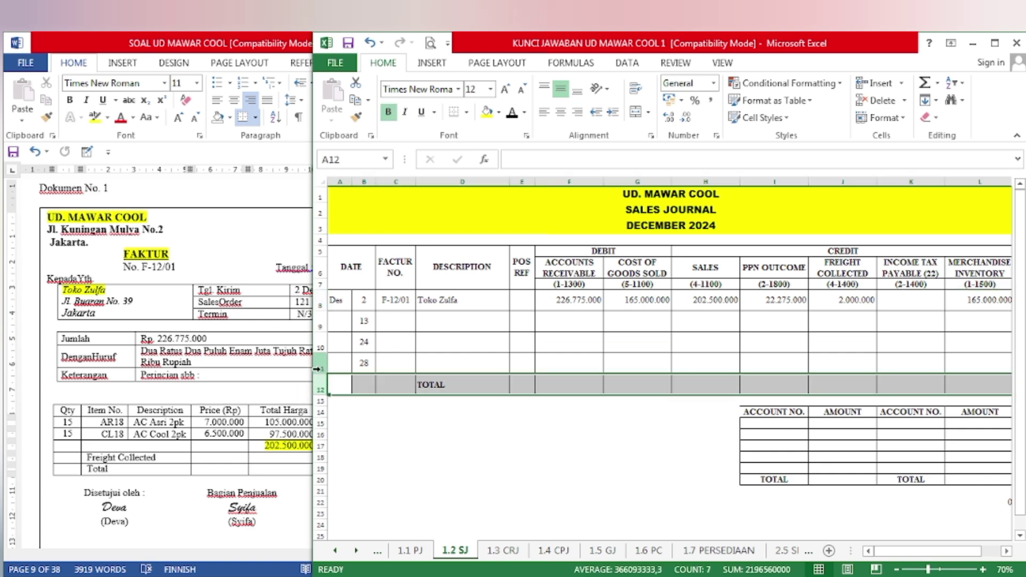
mouse_move(309, 346)
mouse_down()
mouse_move(317, 346)
mouse_move(299, 346)
mouse_up()
click(560, 450)
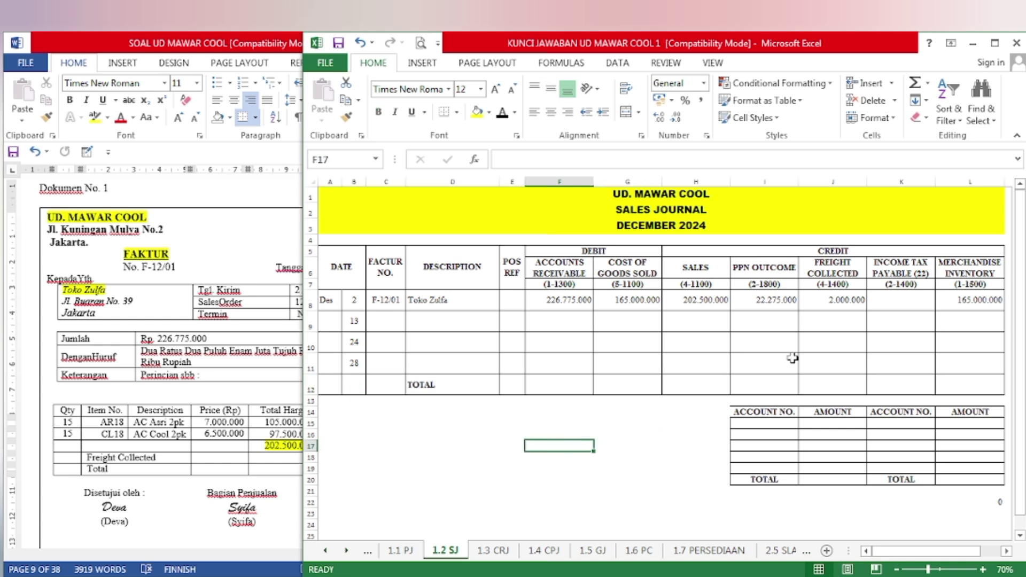
Switch to the Word document and highlight the title NOTA KREDIT and the recipient Toko Zulfa yellow in Dokumen No. 2
click(198, 423)
scroll(197, 420, down, 8)
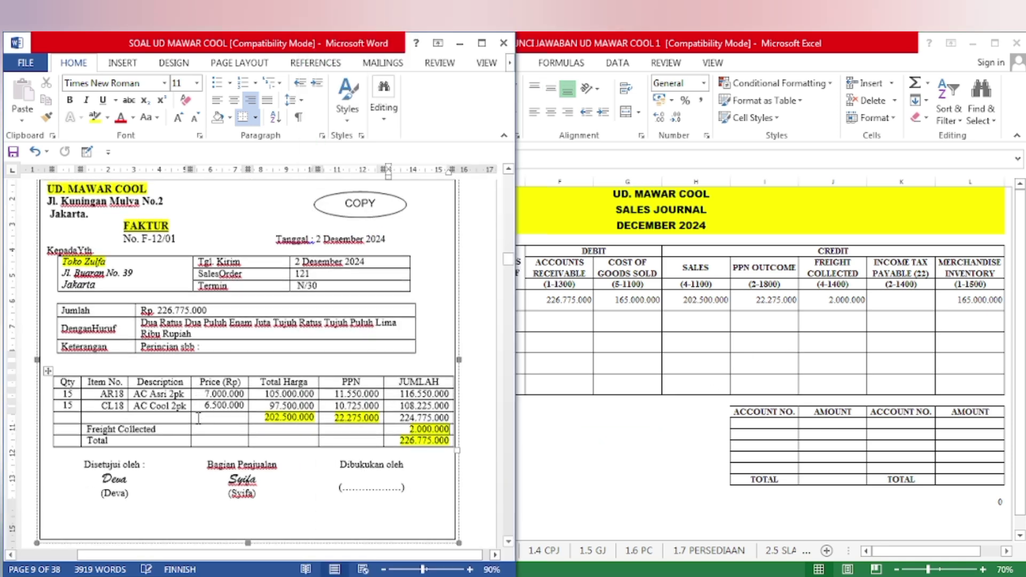
scroll(198, 419, down, 18)
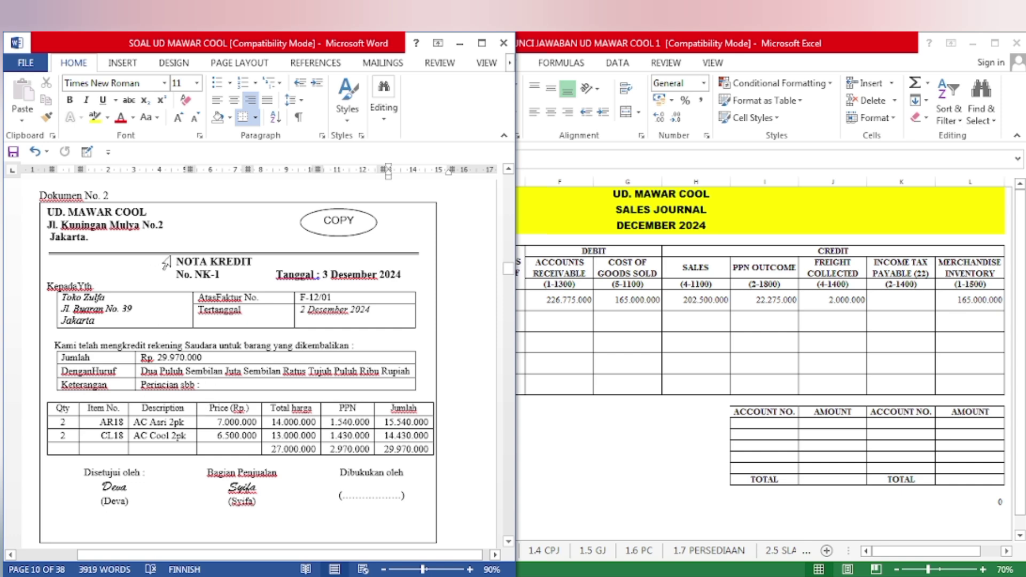
drag(179, 257, 233, 256)
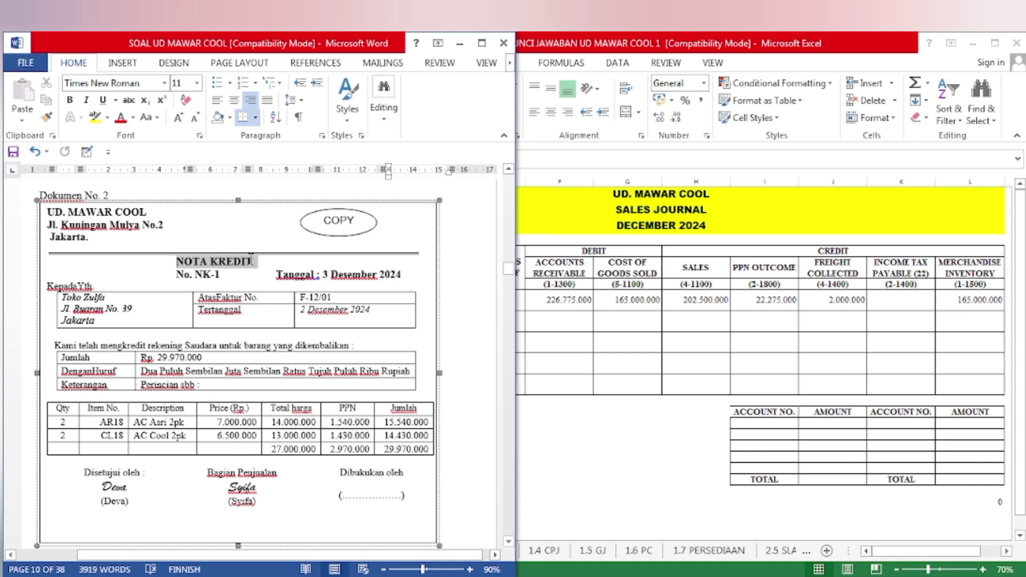
click(313, 235)
click(44, 311)
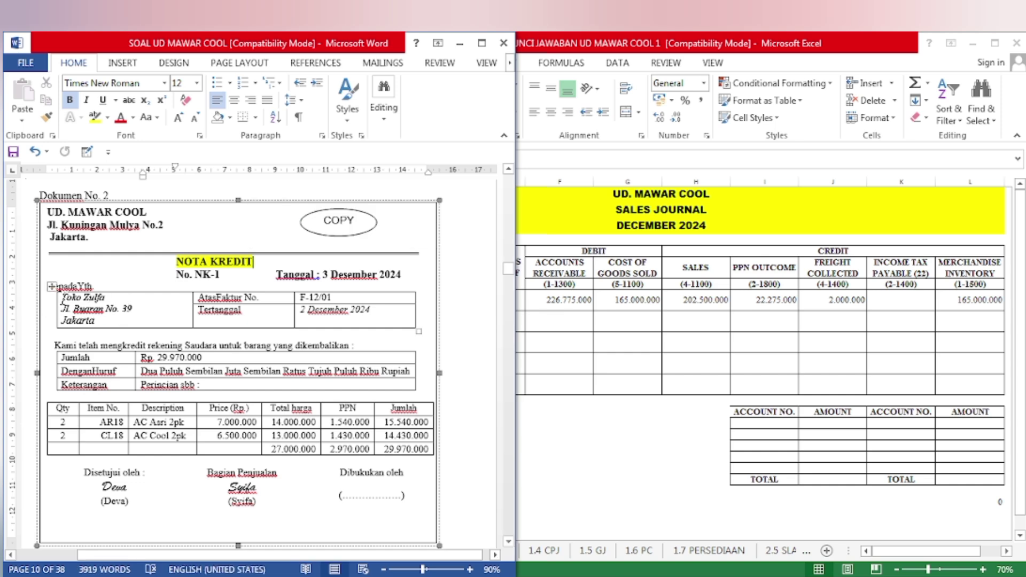
drag(62, 298, 110, 298)
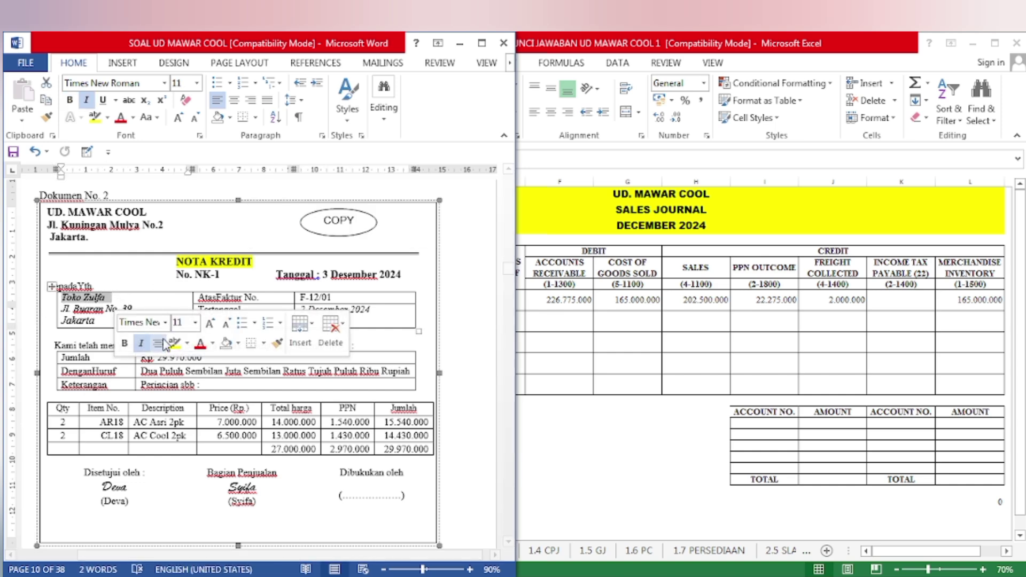
click(172, 343)
click(424, 338)
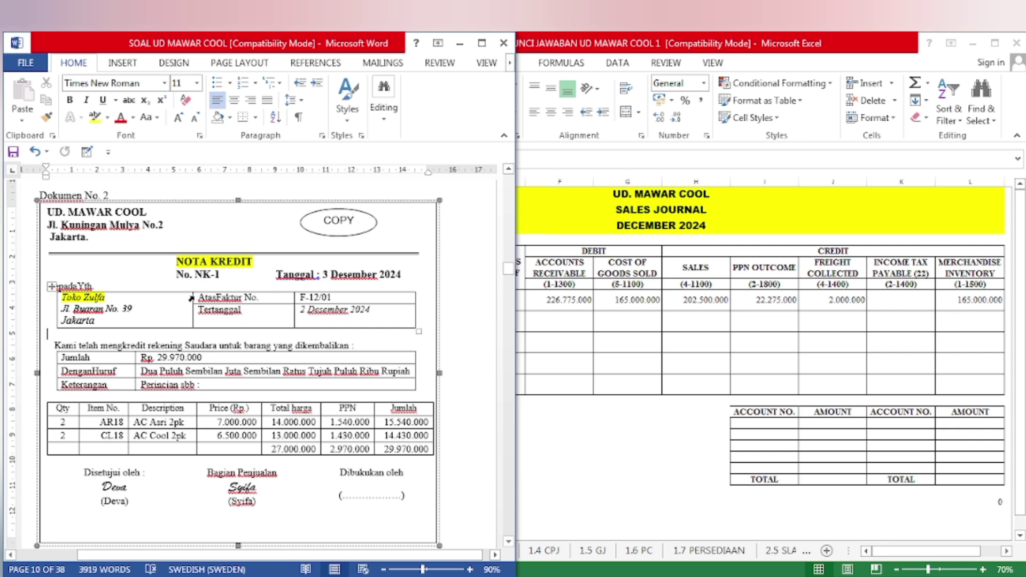
Switch to Excel and record evidence number NK-1 for 3 December in the general journal on sheet 1.5 GJ
click(651, 490)
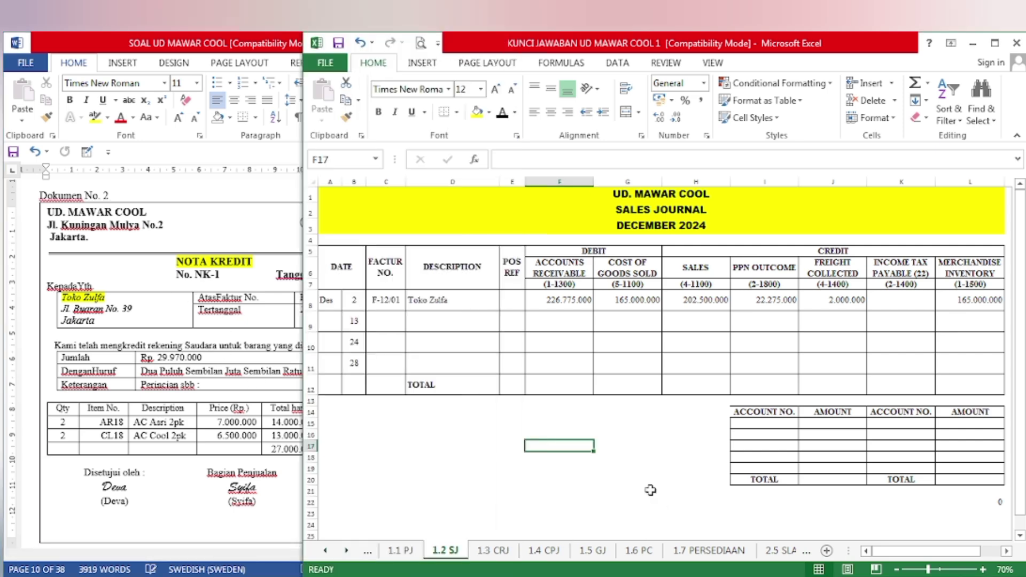
click(593, 550)
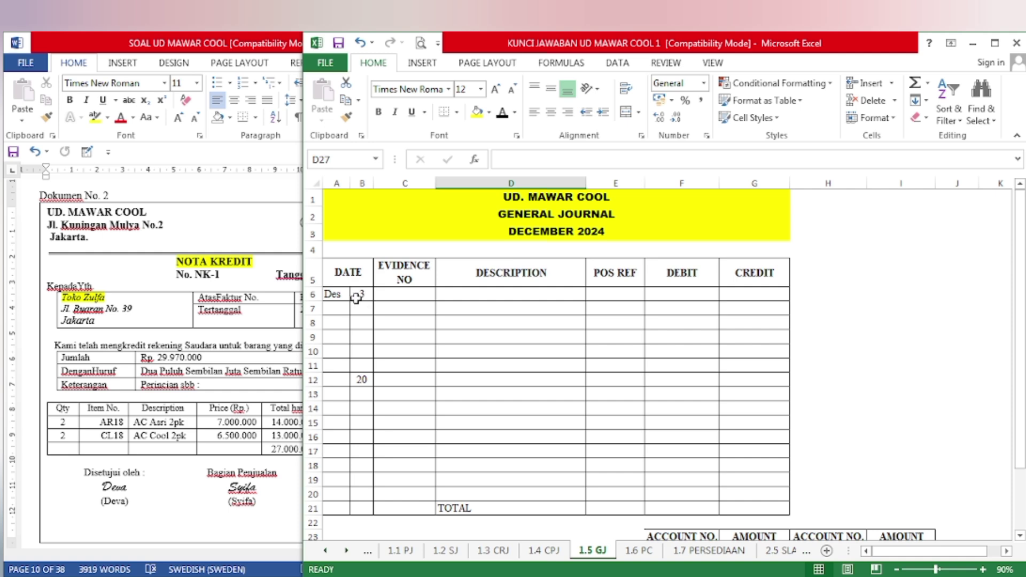
drag(363, 294, 405, 294)
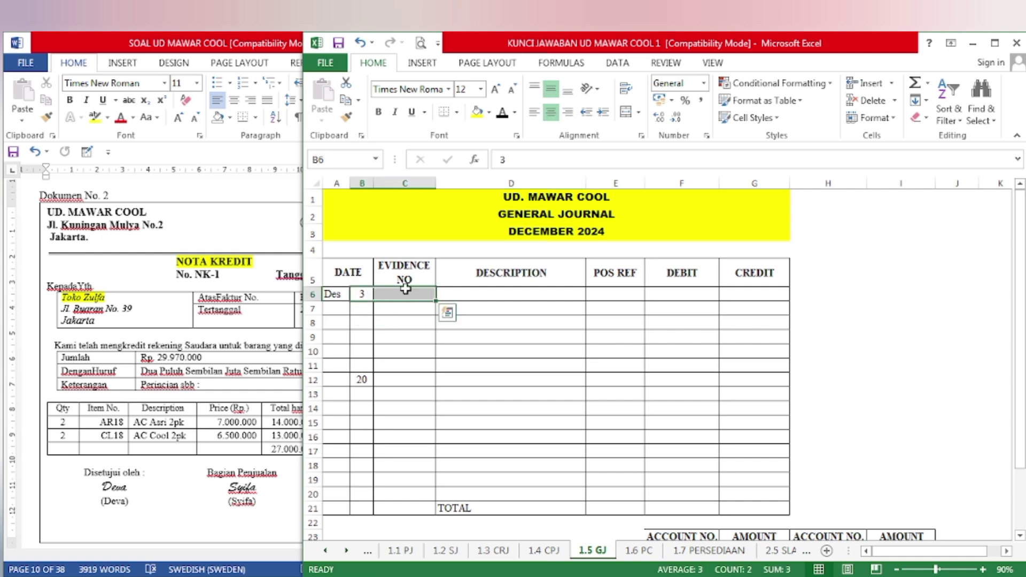
text(NK-1)
Reveal the NK-1 entry's account descriptions and post references from Sales Return to Cost of goods Sold in black, and center the (Toko Zulfa) note
drag(478, 296, 605, 360)
click(502, 113)
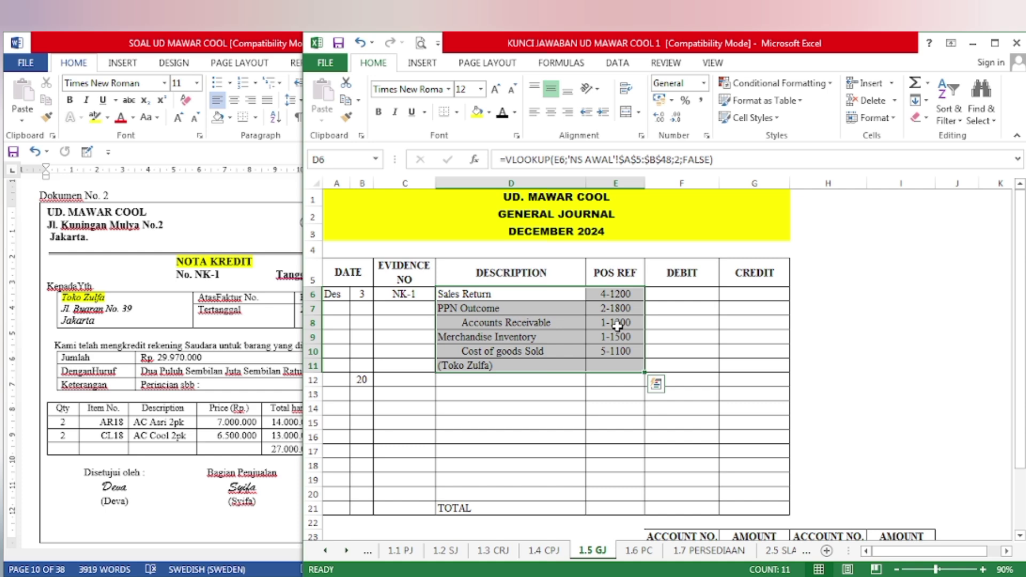
click(512, 369)
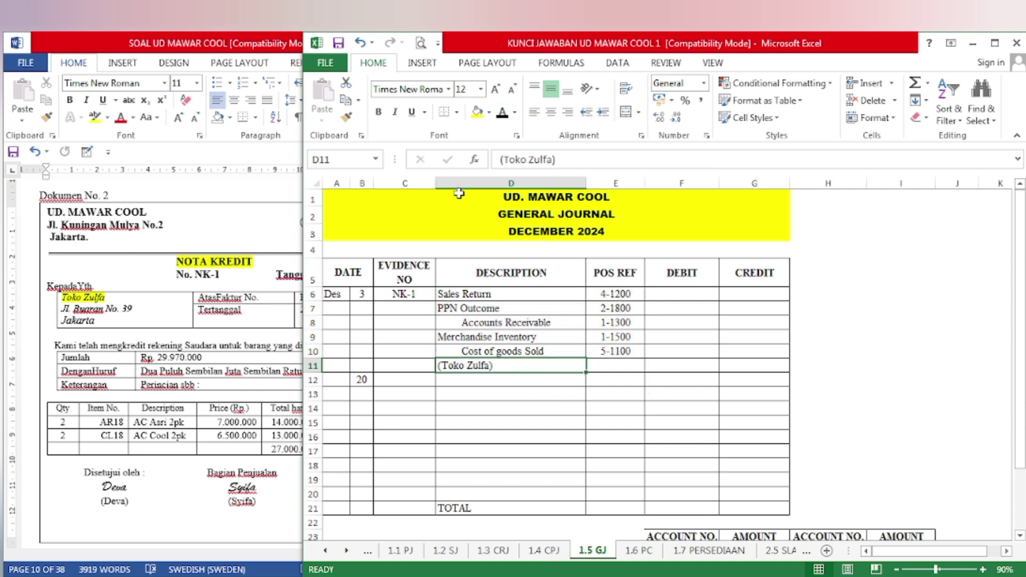
click(550, 111)
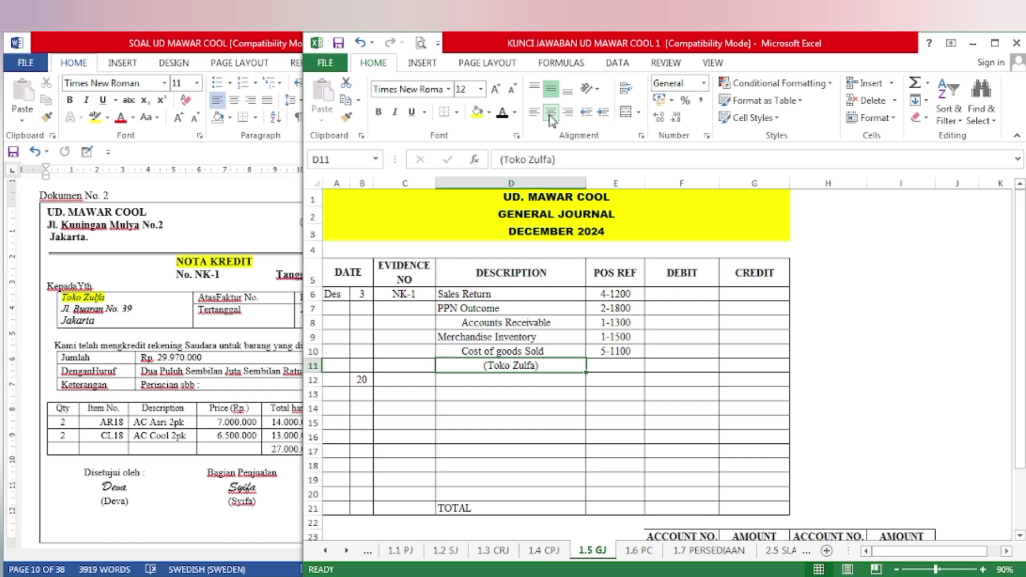
Highlight the Jumlah sum 29.970.000 yellow in the Word credit note and reveal it in black under CREDIT in the journal's Accounts Receivable row
click(96, 381)
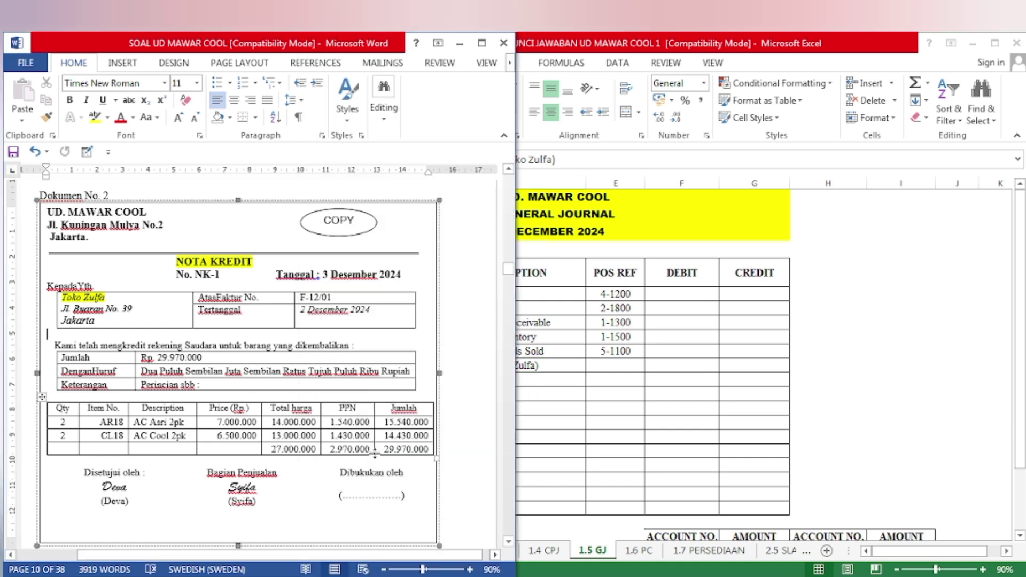
drag(387, 449, 429, 449)
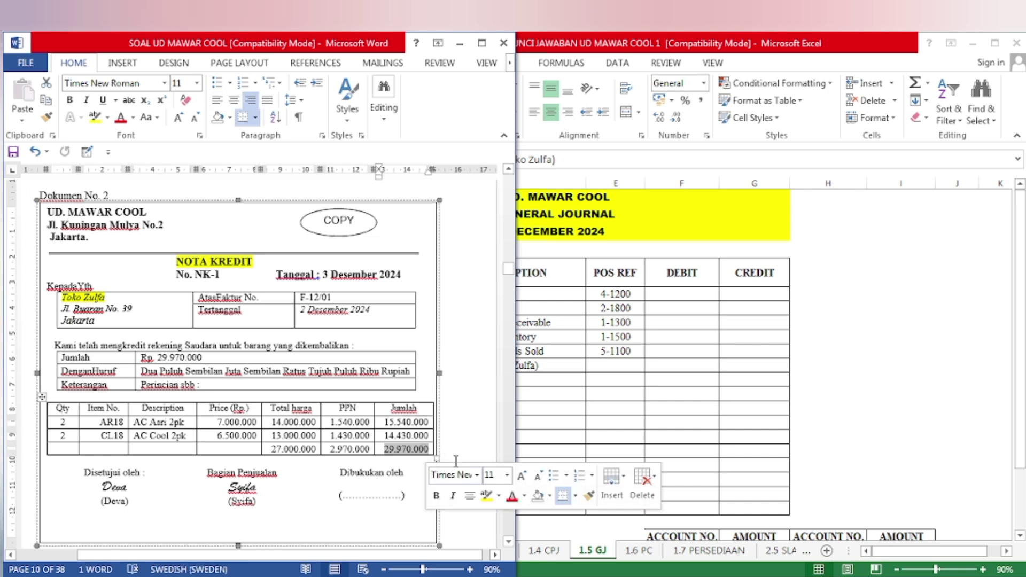
click(487, 499)
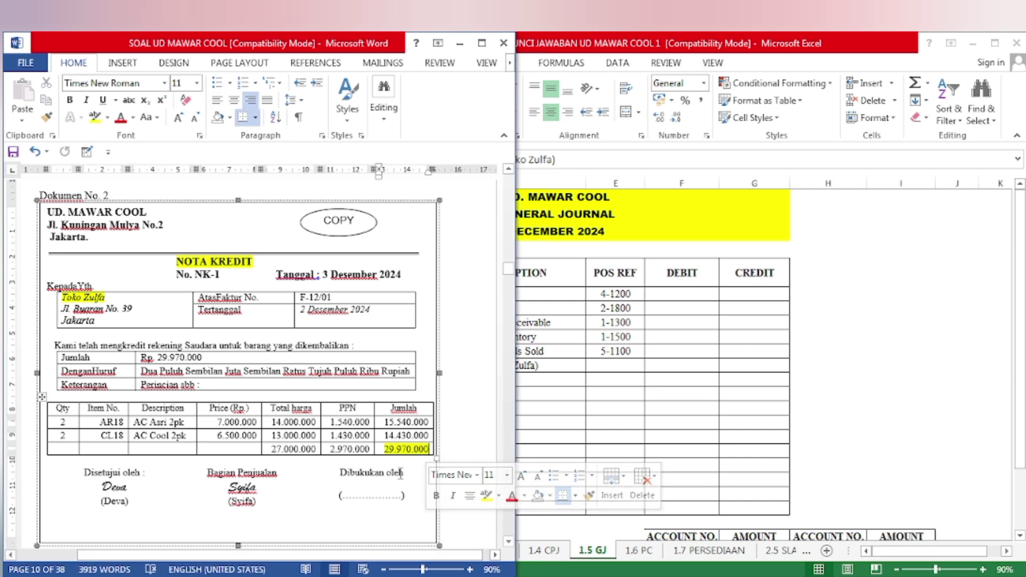
click(629, 383)
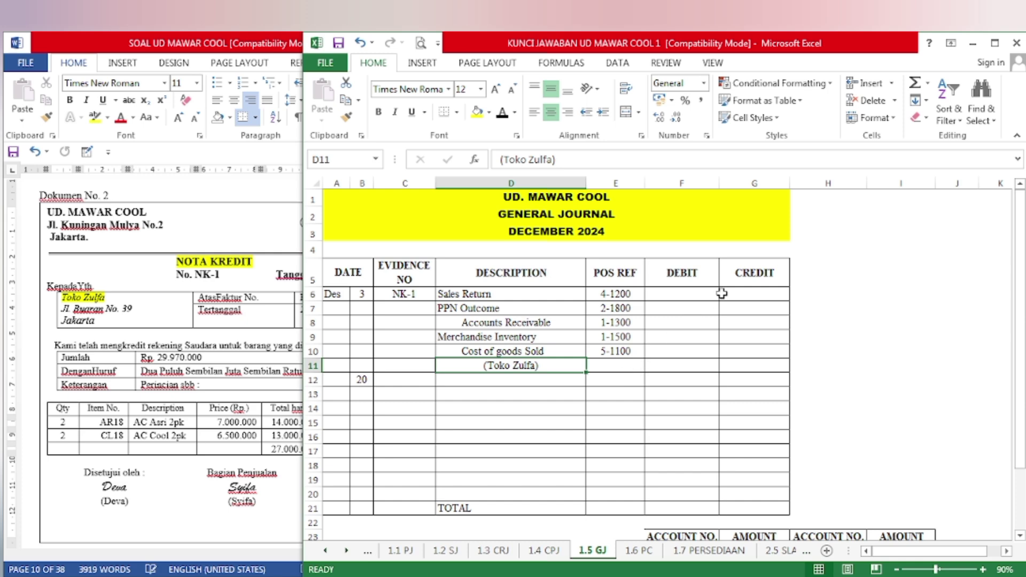
click(758, 322)
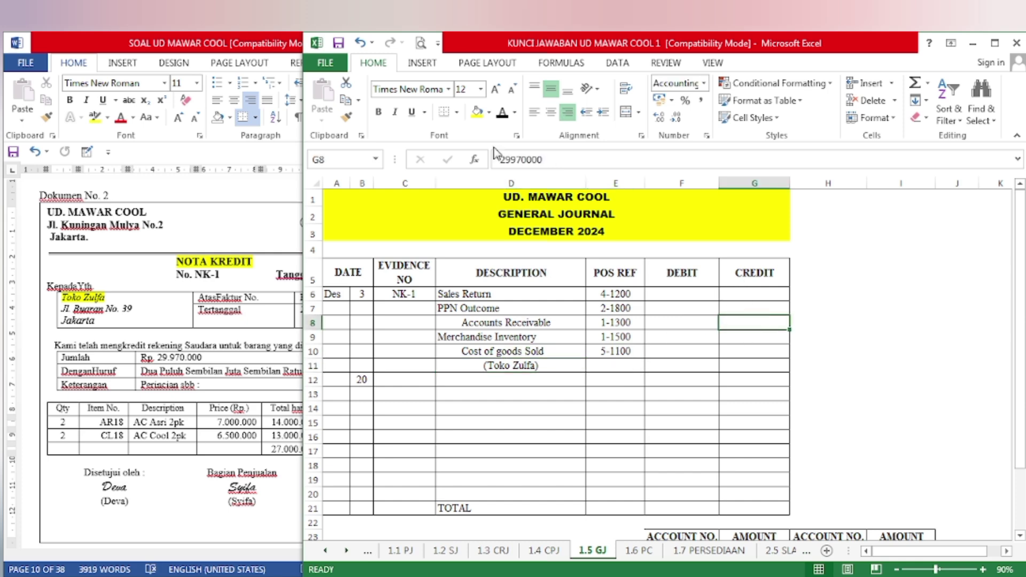
click(503, 113)
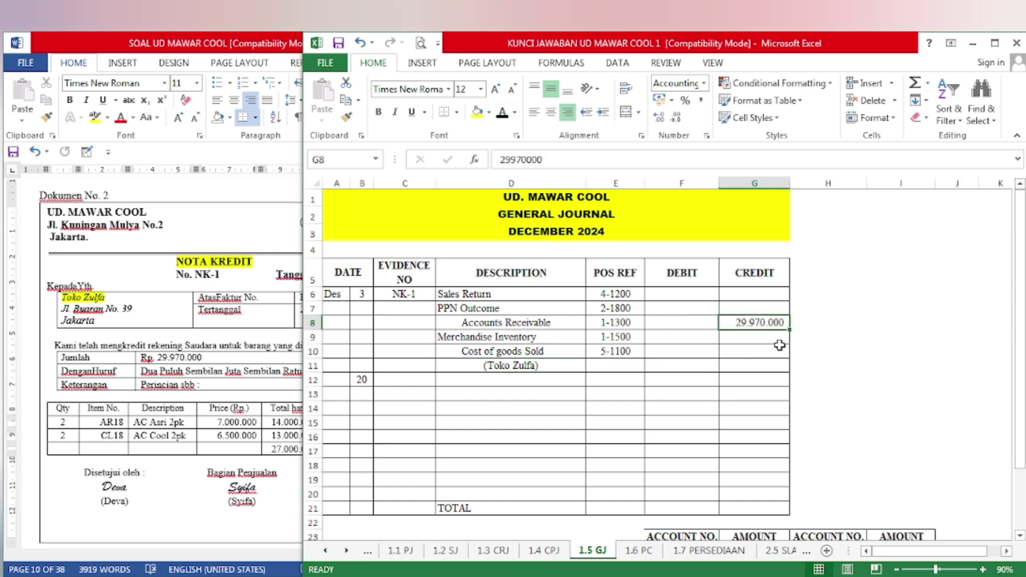
Highlight the Total harga sum 27.000.000 yellow in the Word credit note and reveal it in black under DEBIT in the journal's Sales Return row
click(209, 423)
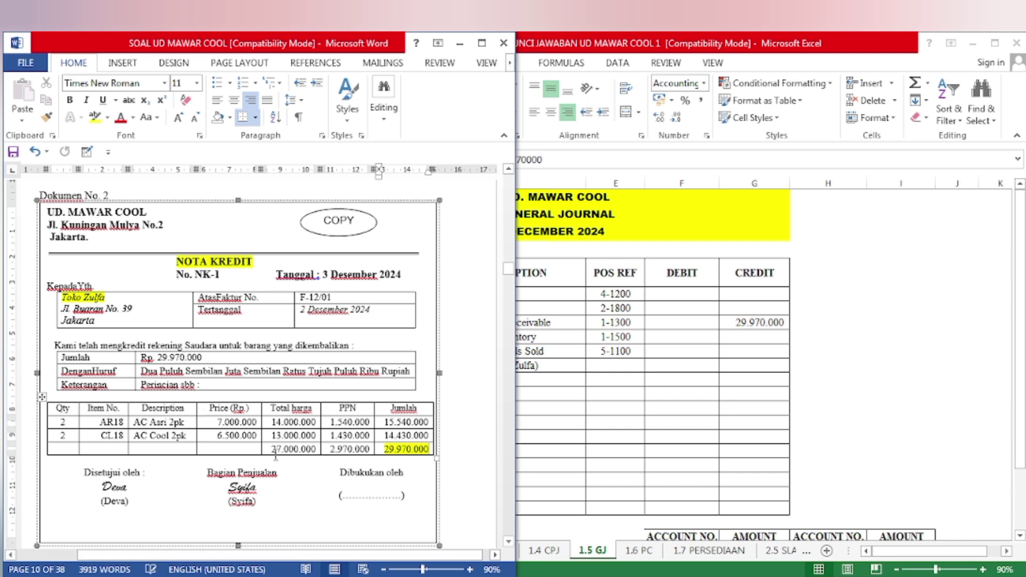
drag(272, 449, 317, 449)
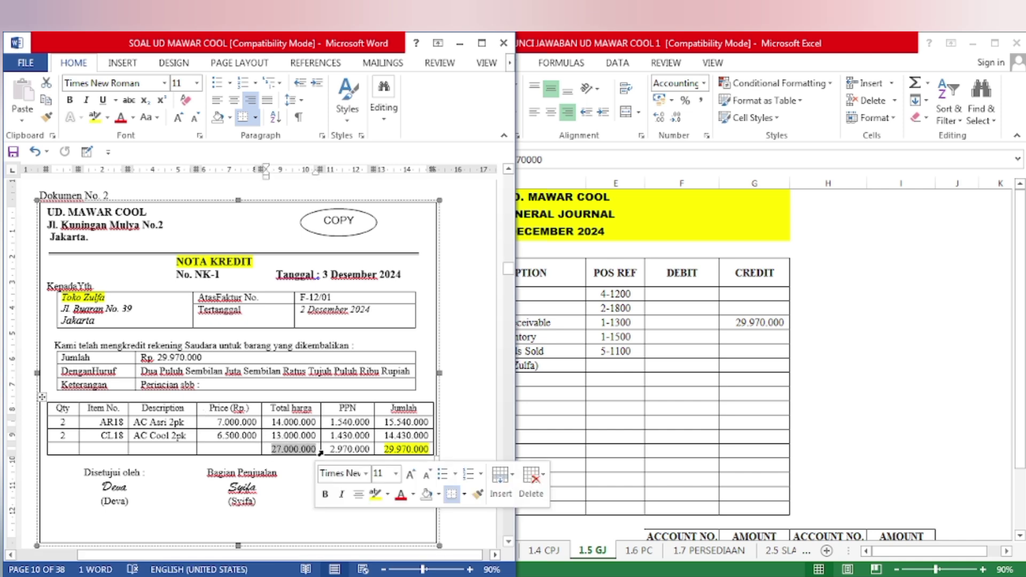
click(375, 493)
click(621, 401)
click(665, 293)
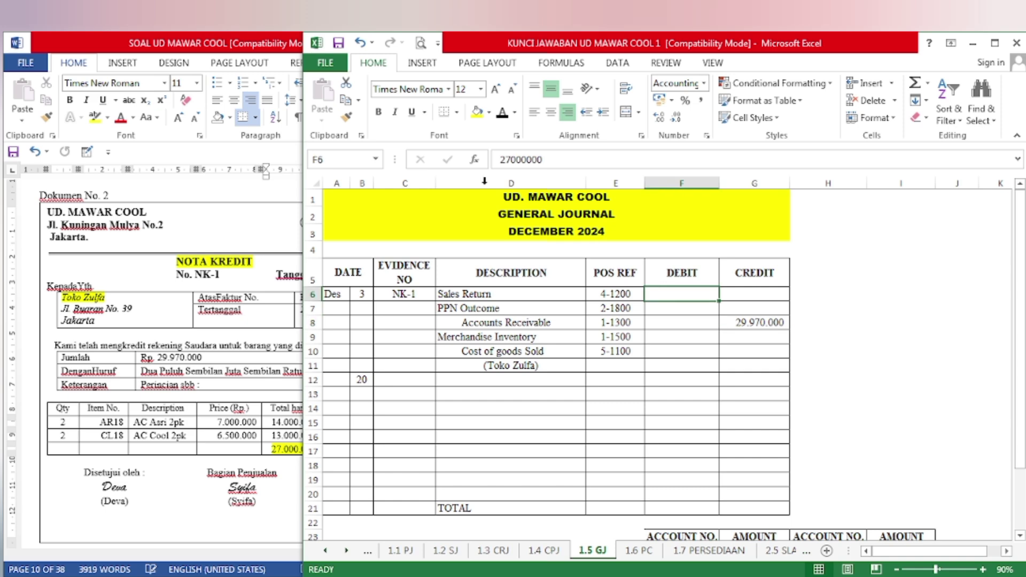
click(502, 113)
Highlight the PPN sum 2.970.000 yellow in the Word credit note and reveal it in black under DEBIT in the journal's PPN Outcome row
click(149, 418)
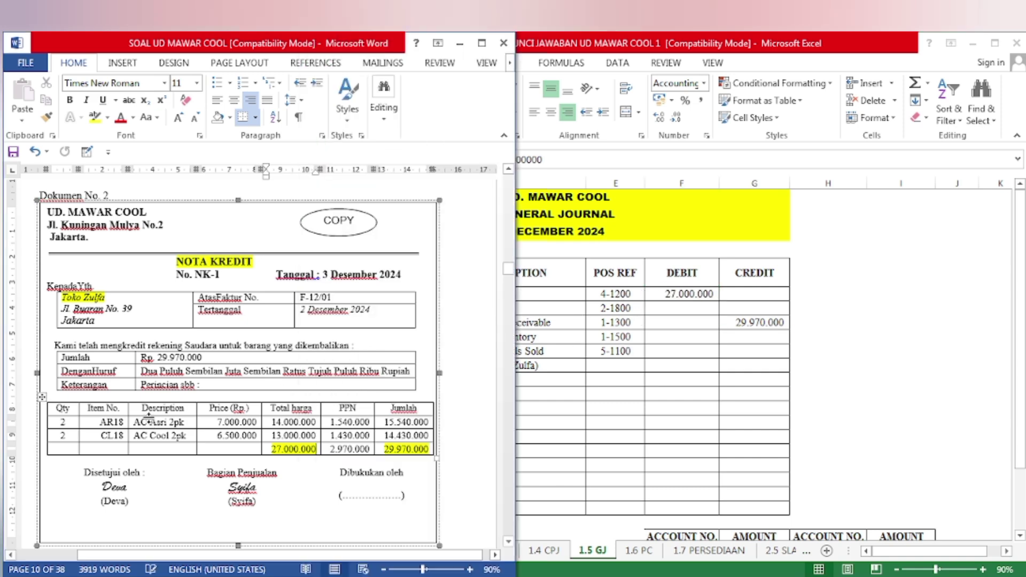
drag(332, 449, 377, 458)
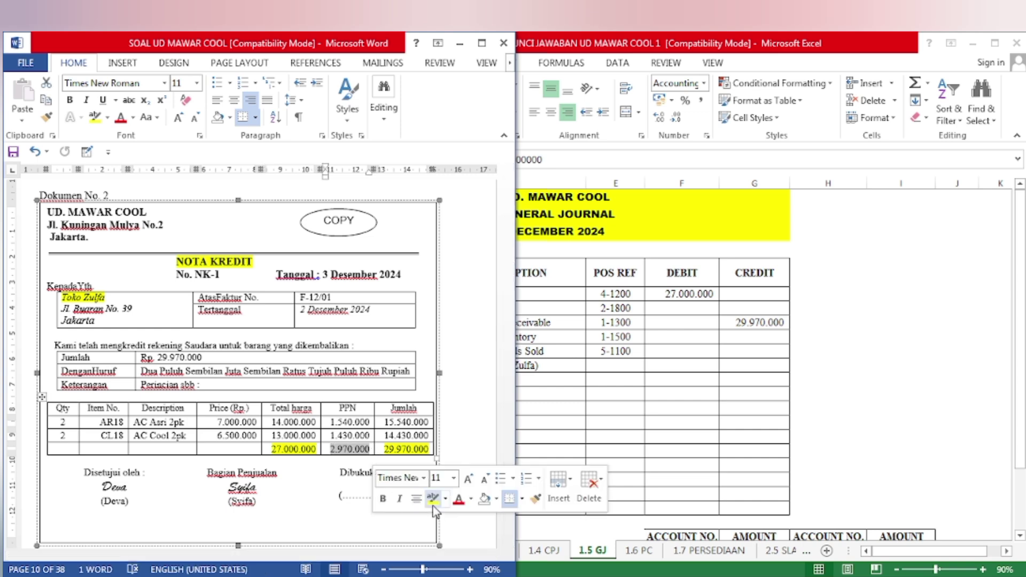
key(alt+Tab)
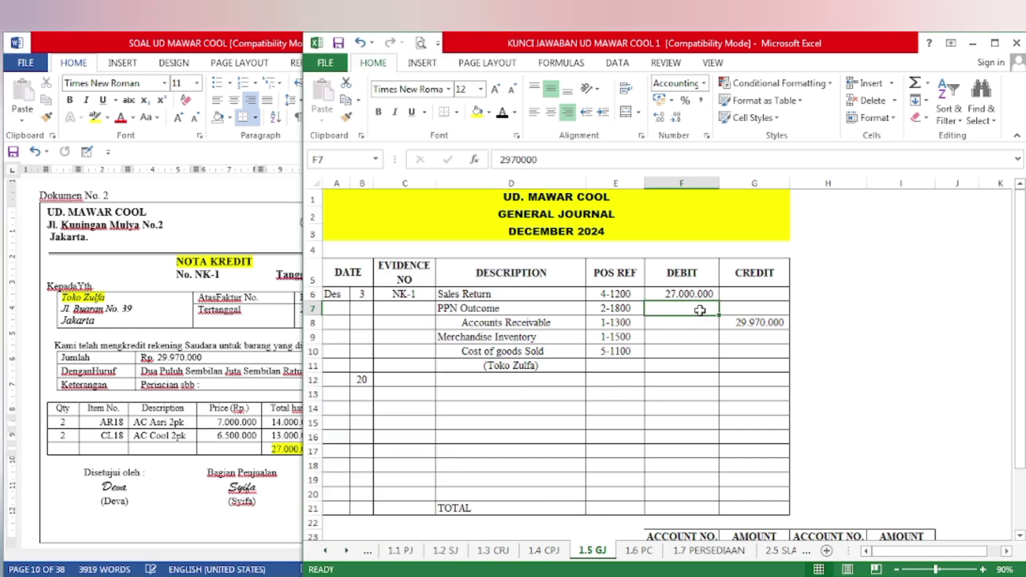
click(703, 310)
click(504, 114)
On sheet 1.7 PERSEDIAAN, fill the NK-1 row's day, evidence number, description and OUT total yellow in the AC ASRI 2PK card
click(700, 557)
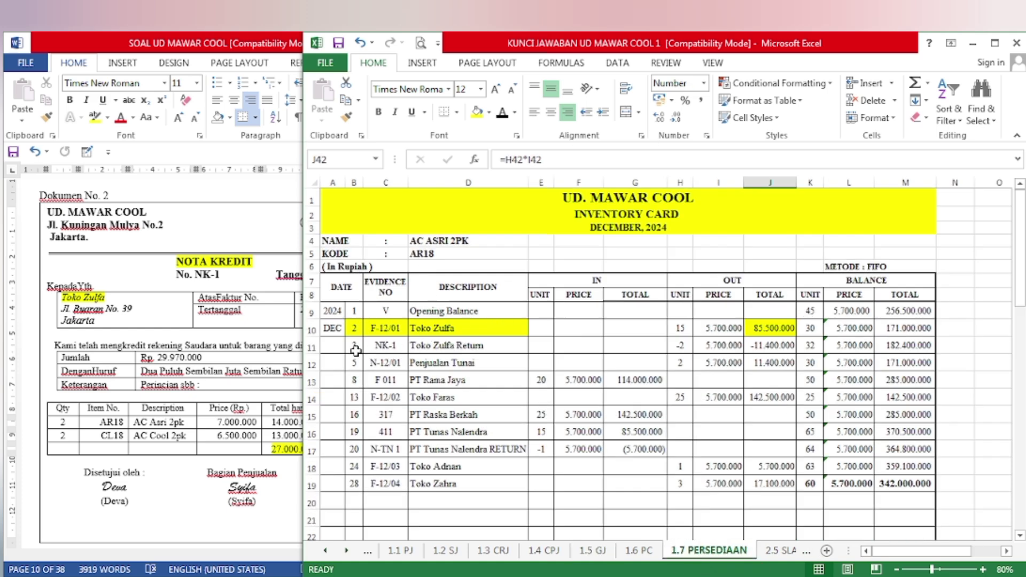
drag(356, 348, 452, 348)
click(478, 112)
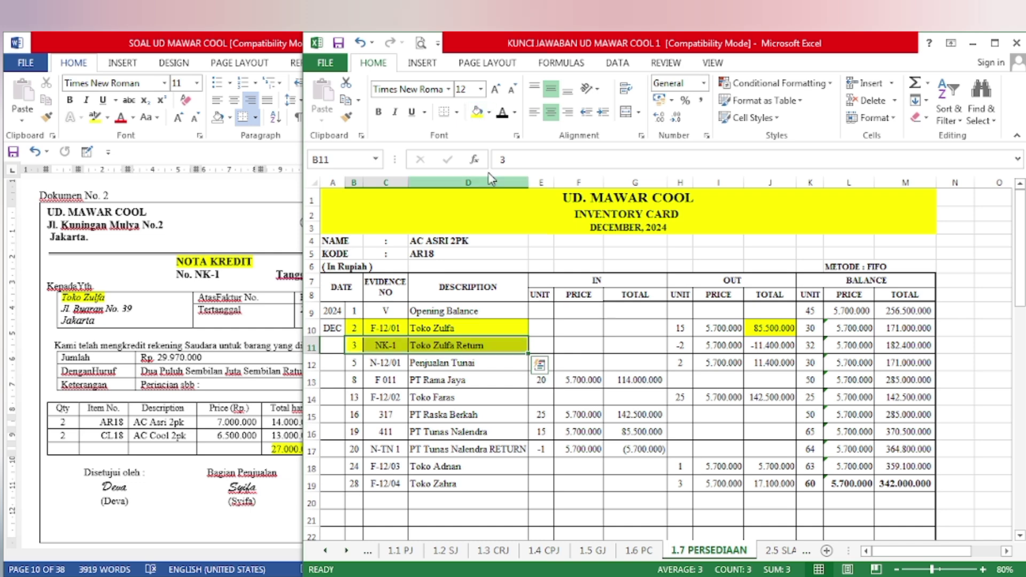
click(770, 345)
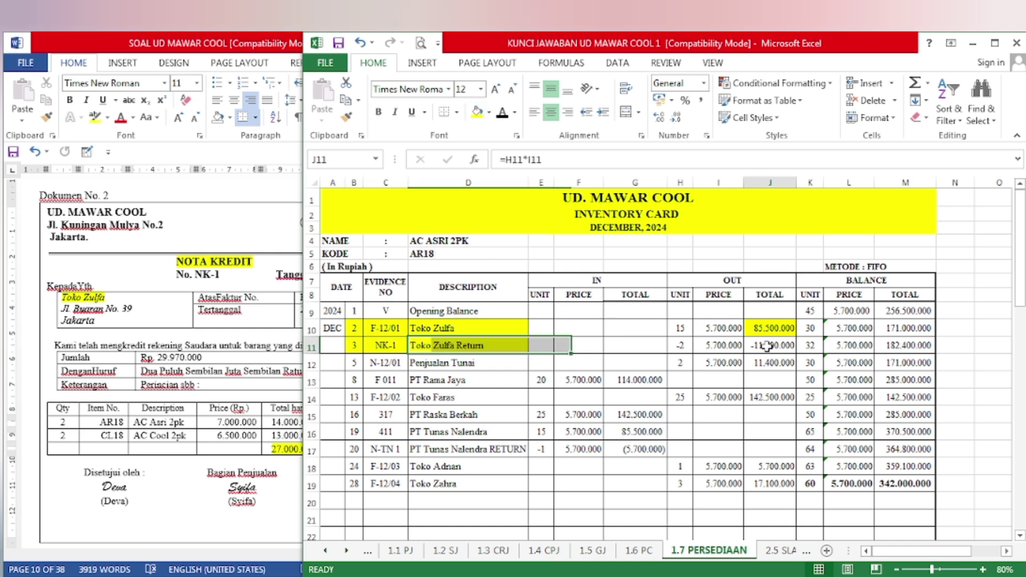
click(476, 114)
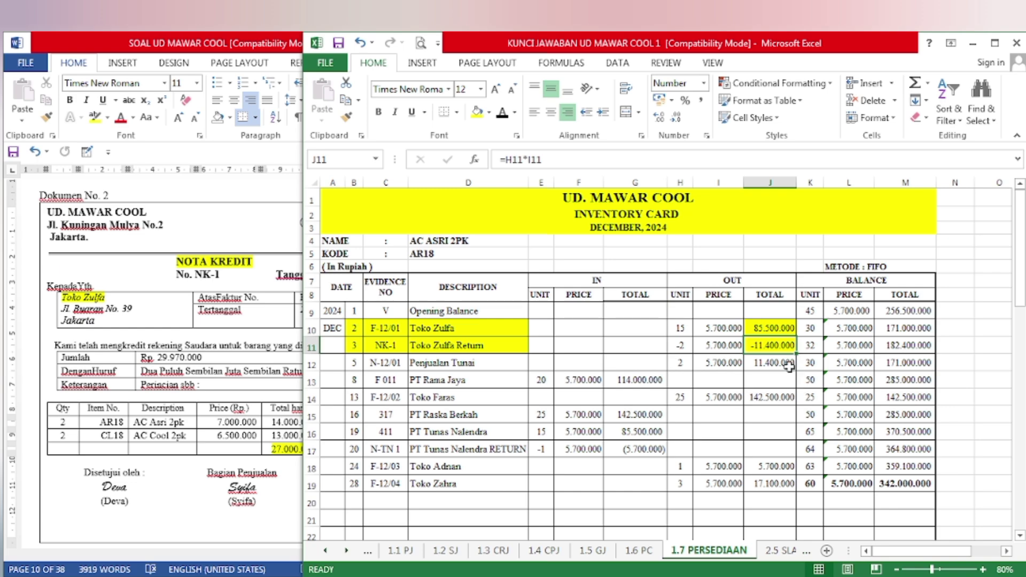
Fill the NK-1 row's day, evidence number, description and OUT total yellow in the AC COOL 2PK inventory card
scroll(752, 365, down, 10)
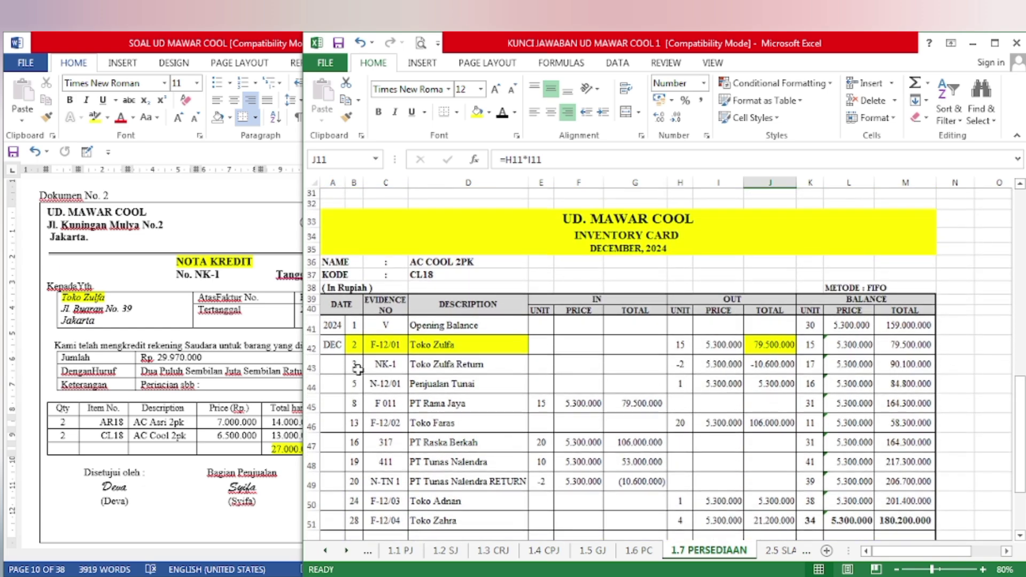
drag(354, 365, 477, 365)
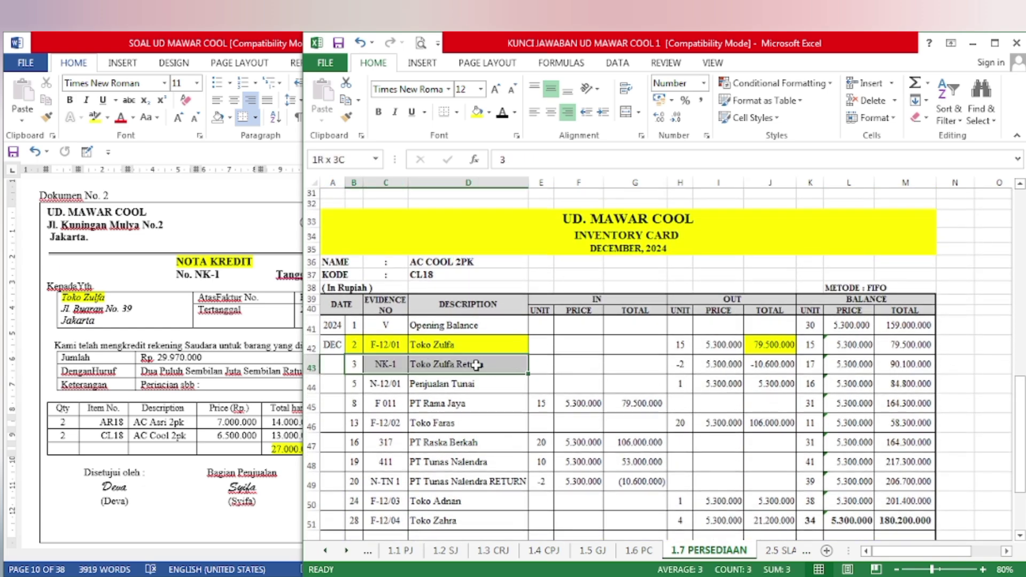
click(477, 112)
click(770, 363)
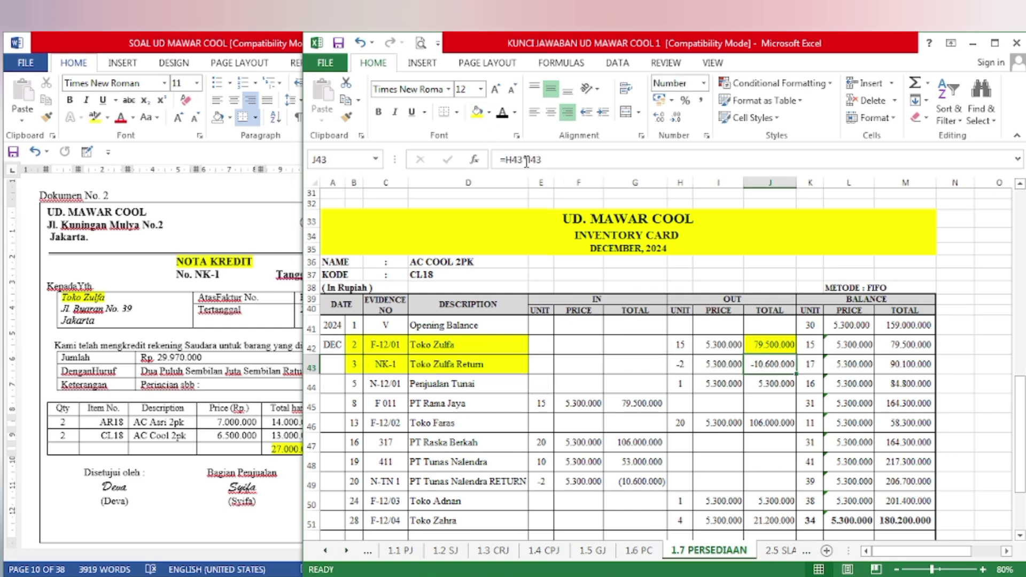
click(477, 112)
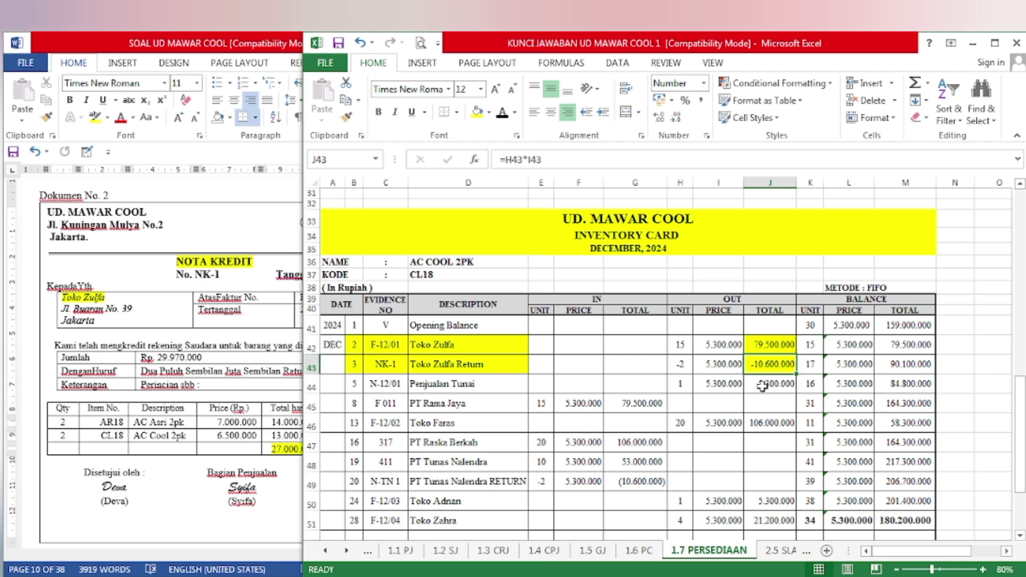
On sheet 1.5 GJ, reveal 22.000.000 in black as the Merchandise Inventory debit and the Cost of goods Sold credit
scroll(763, 386, up, 10)
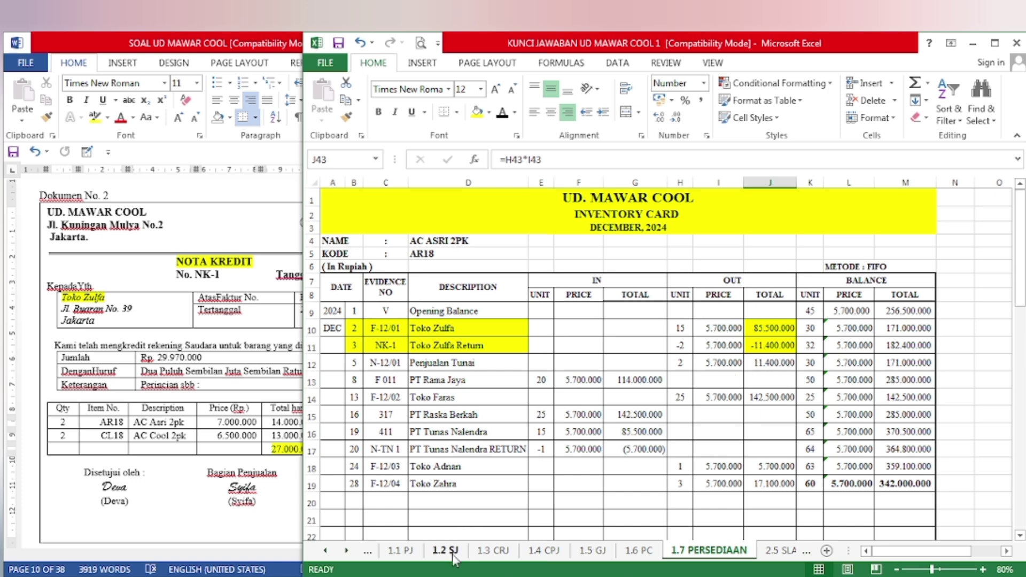
click(592, 551)
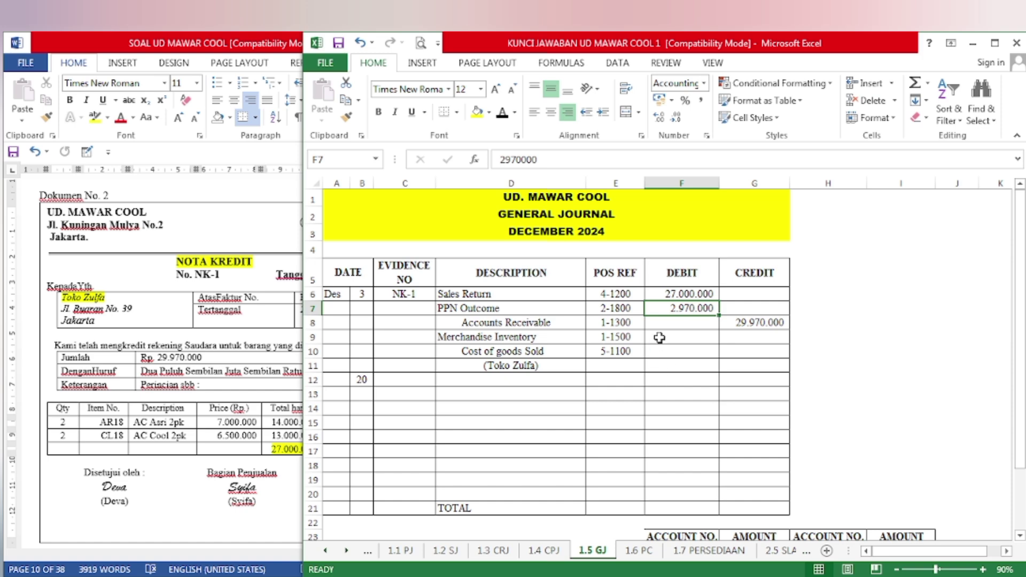
drag(660, 338, 738, 351)
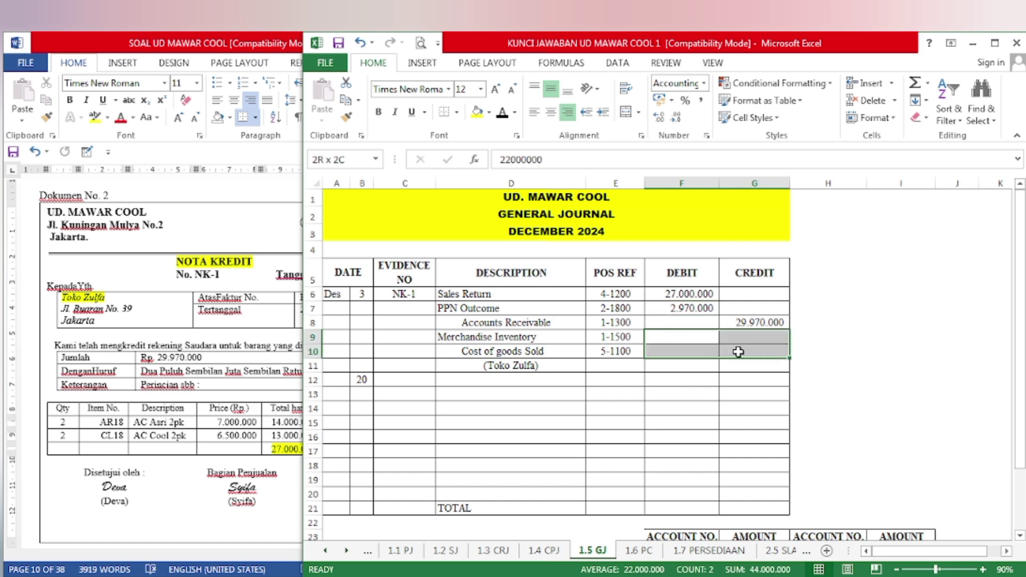
click(502, 112)
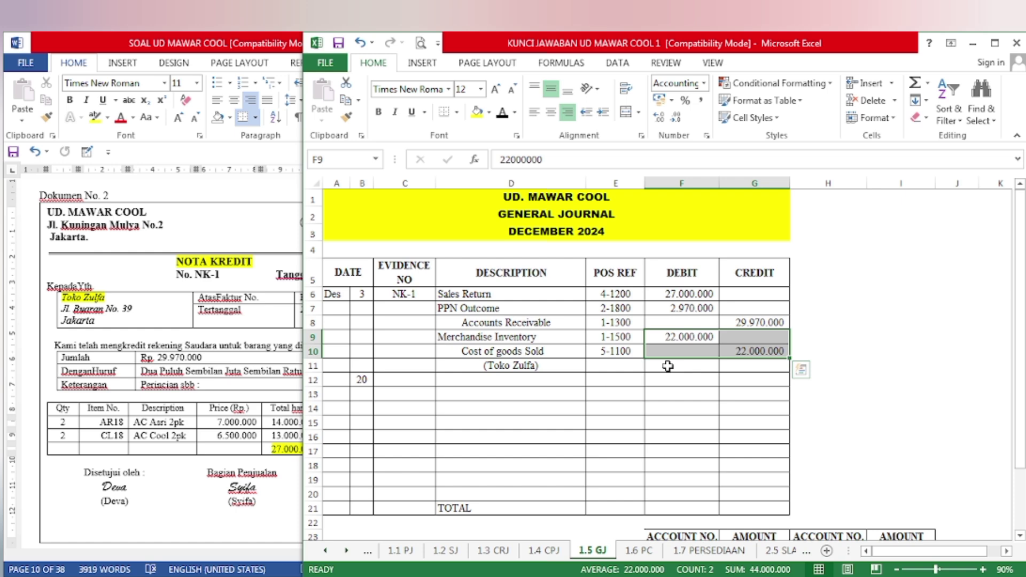
Switch to Word and highlight the VOUCHER KAS KECIL title of Dokumen No. 3 yellow
click(126, 401)
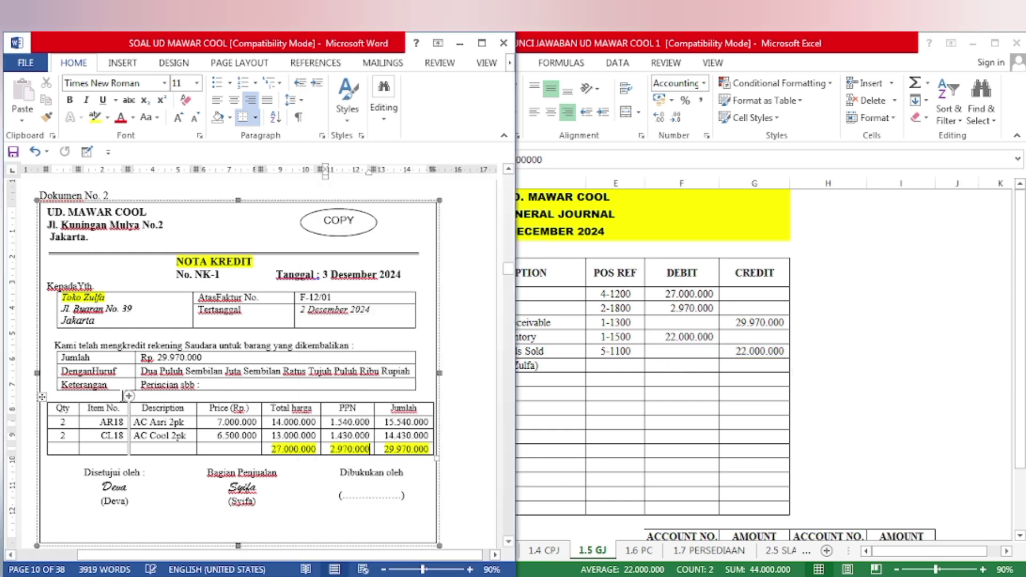
scroll(122, 395, down, 10)
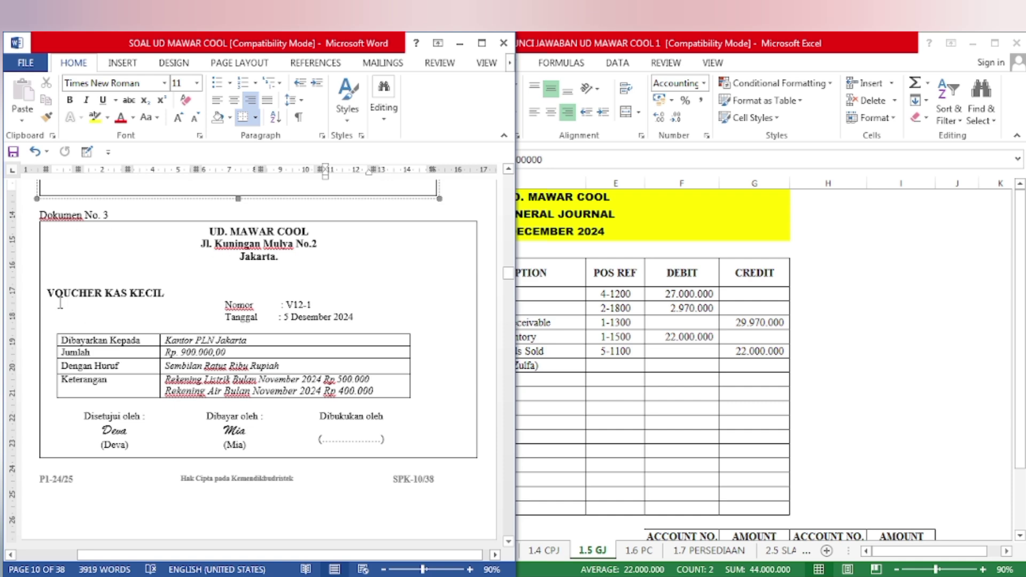
drag(47, 293, 167, 293)
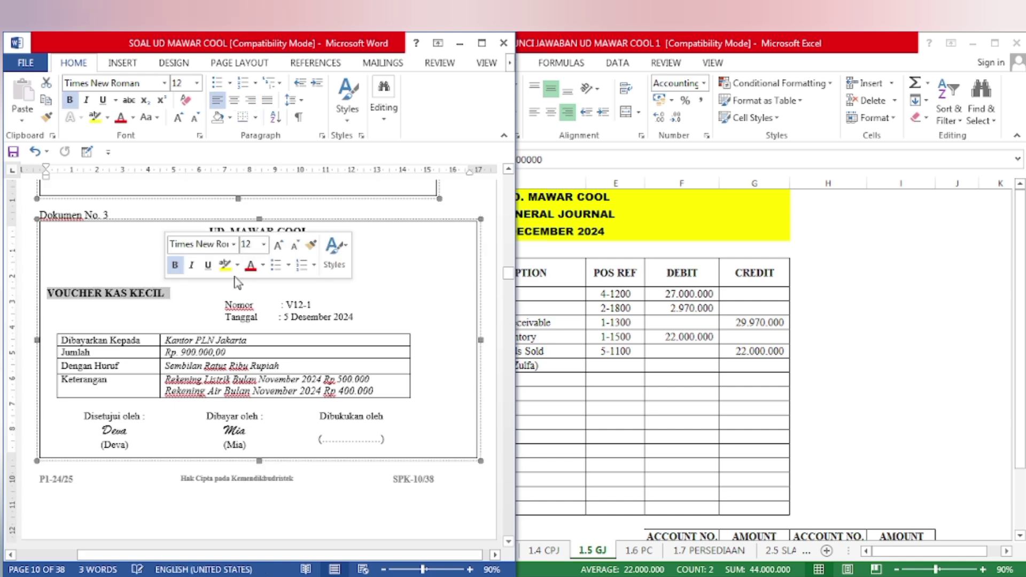
click(225, 264)
click(238, 327)
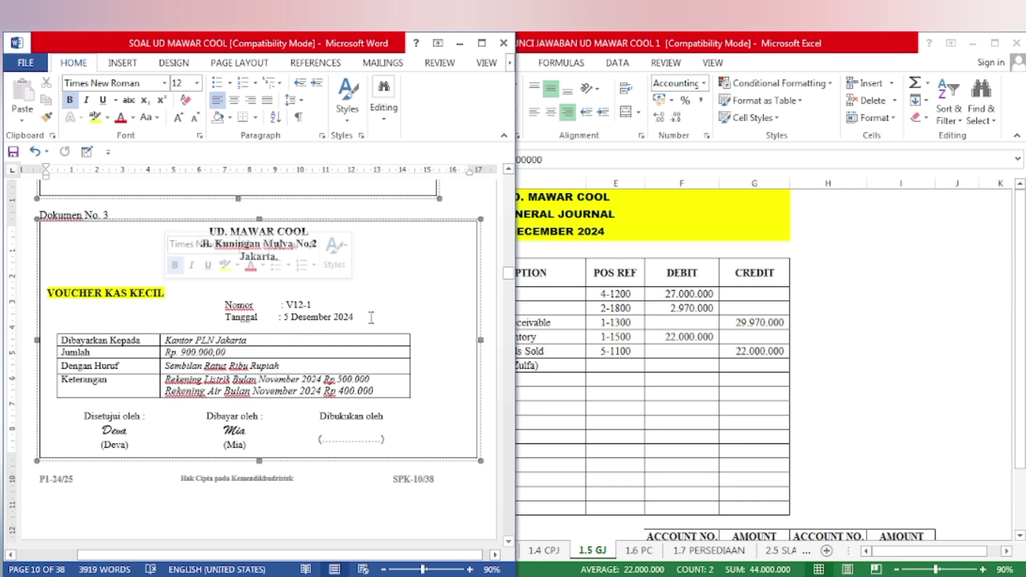
click(220, 329)
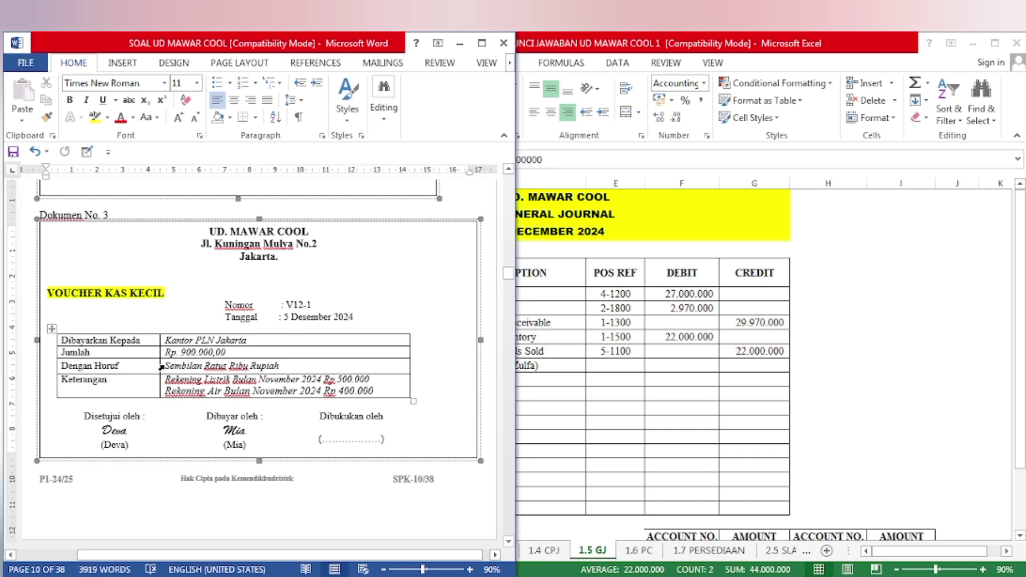
In Excel's sheet 1.6 PC, reveal evidence number V12-1 and description Pembayaran Rekening LTA Nov 2024 for 5 December in black, and center the evidence number
click(591, 428)
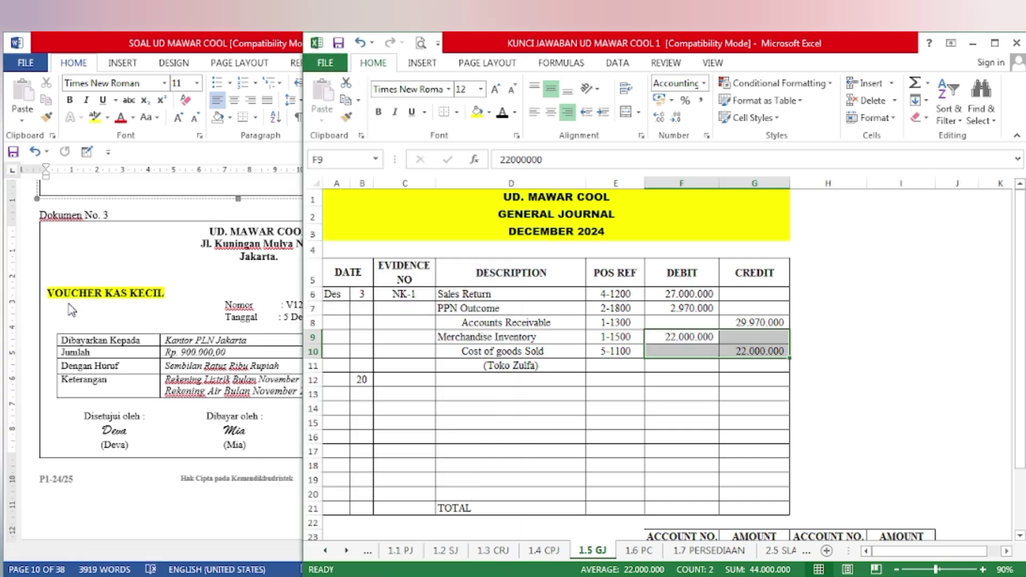
click(637, 551)
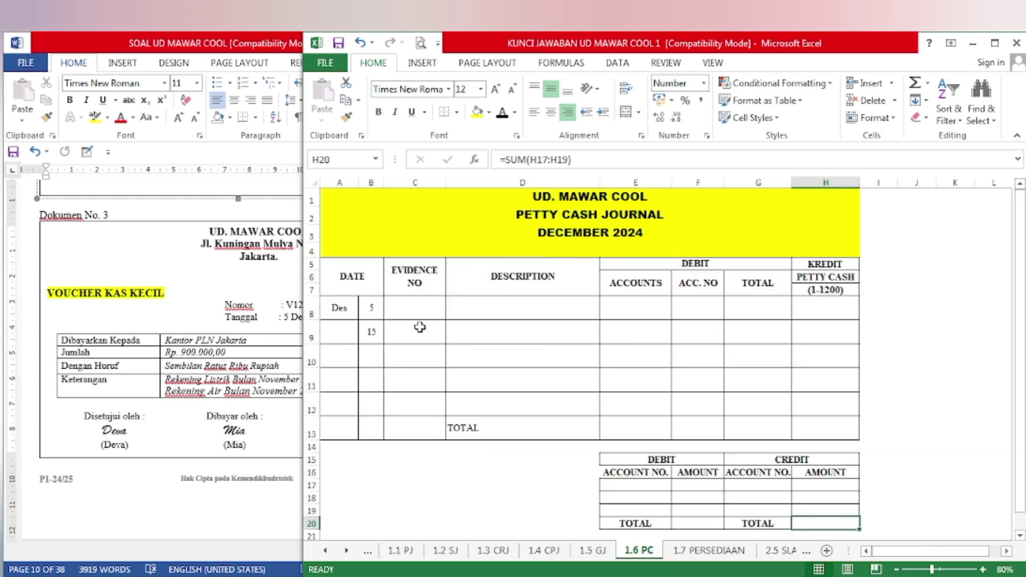
drag(371, 313, 505, 307)
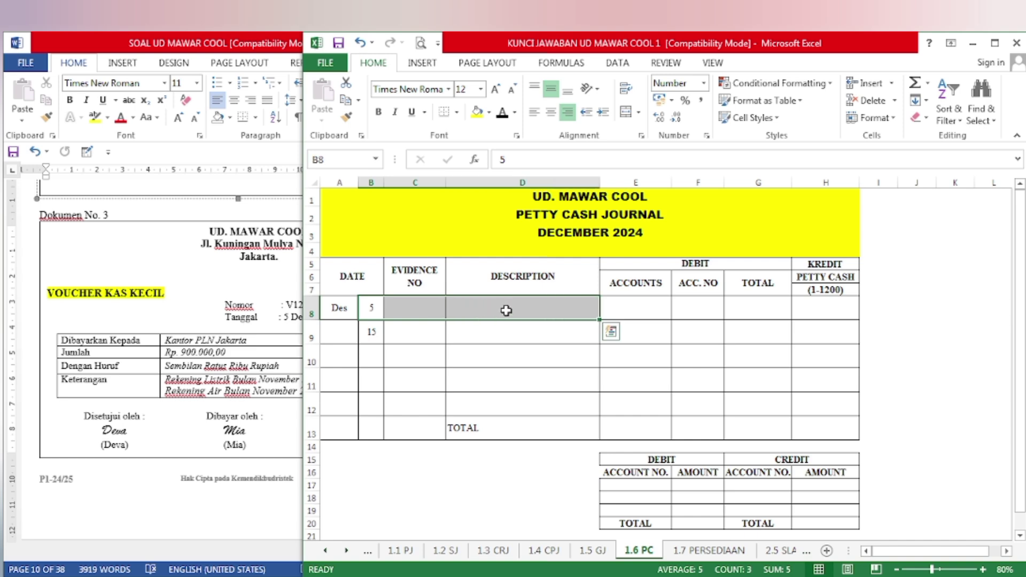
click(501, 115)
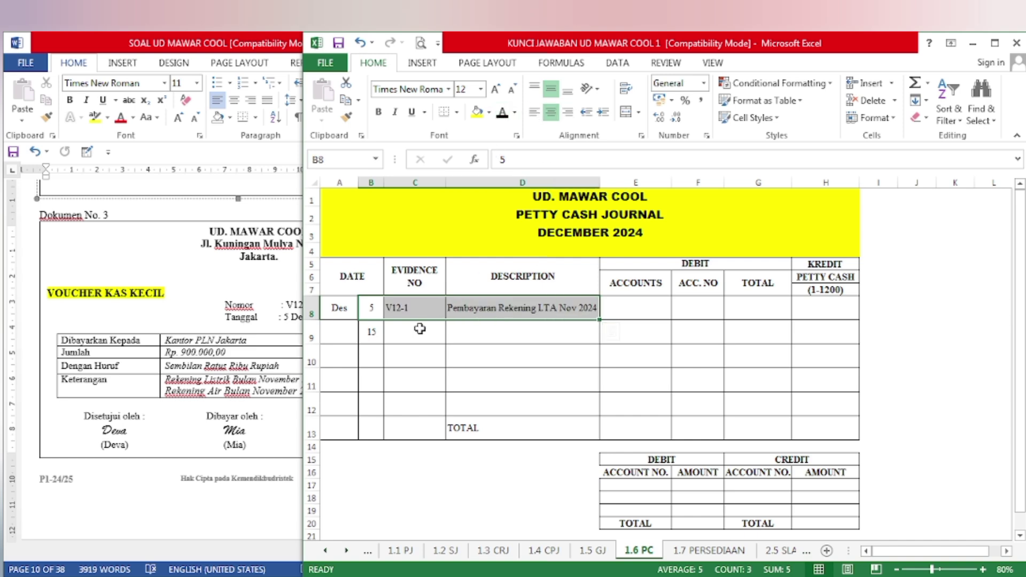
click(419, 309)
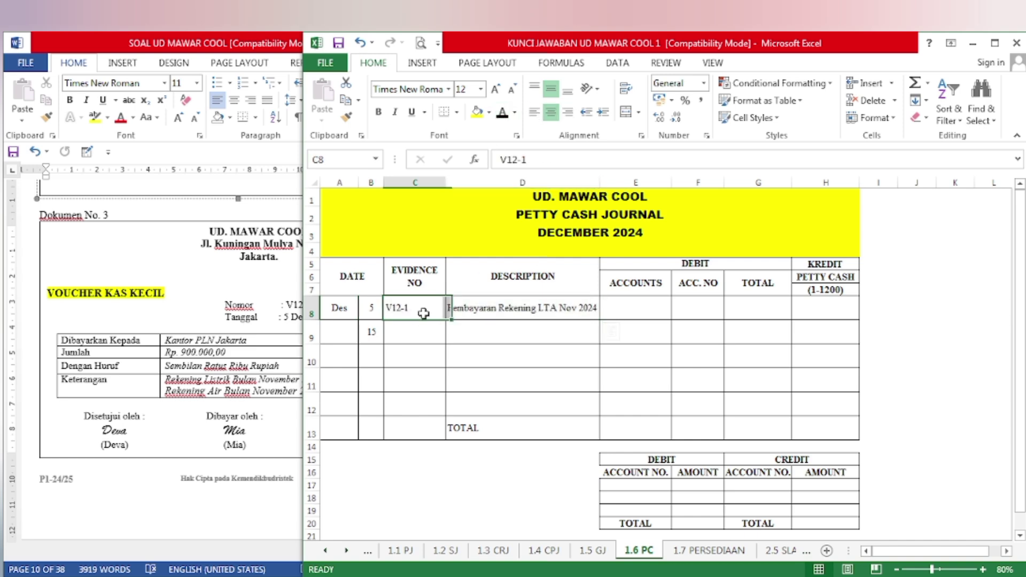
click(552, 113)
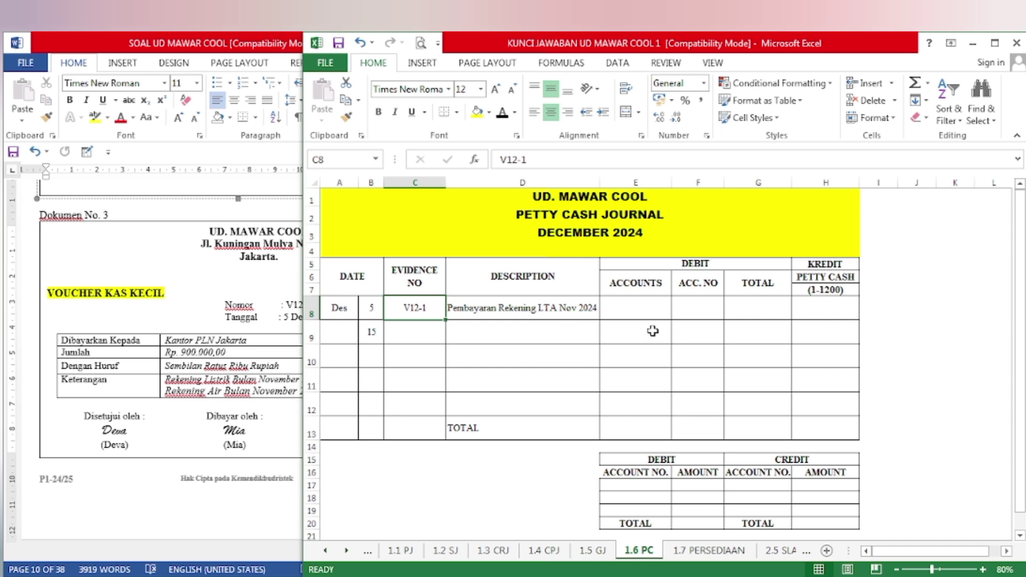
Reveal the V12-1 row's debit account Expense Payable, number 2-1200 and total 900.000, plus the petty cash credit 900.000, in black
click(632, 314)
drag(664, 312, 740, 314)
click(506, 117)
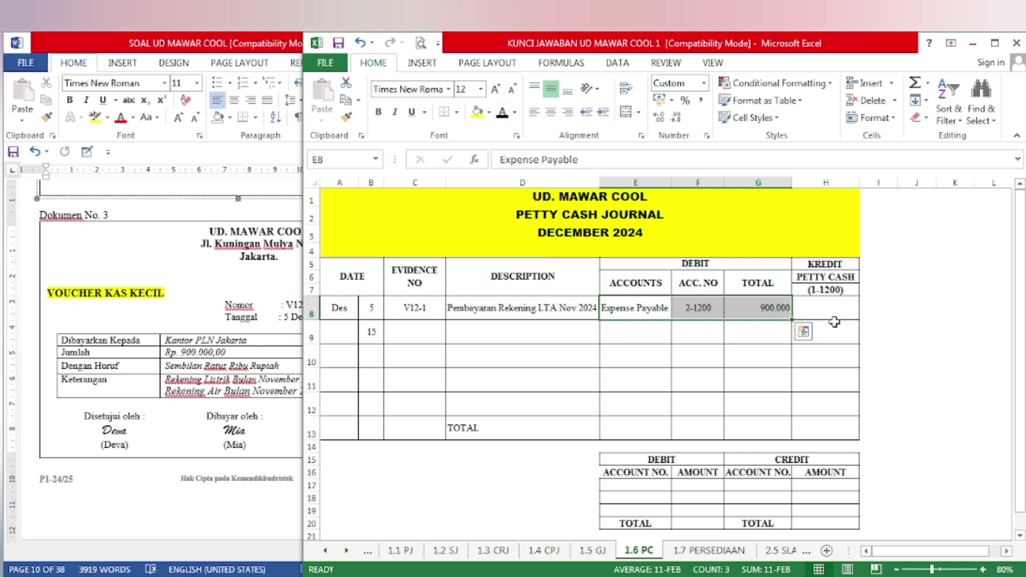
click(831, 315)
click(504, 114)
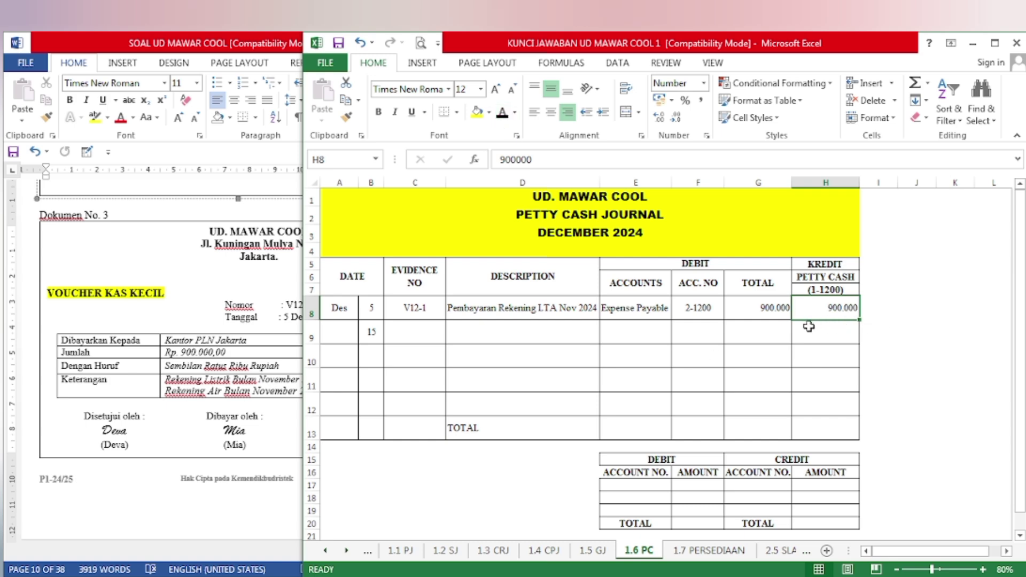
Switch to Word and highlight the NOTA KONTAN title of Dokumen No. 4 yellow
click(140, 456)
scroll(134, 446, down, 5)
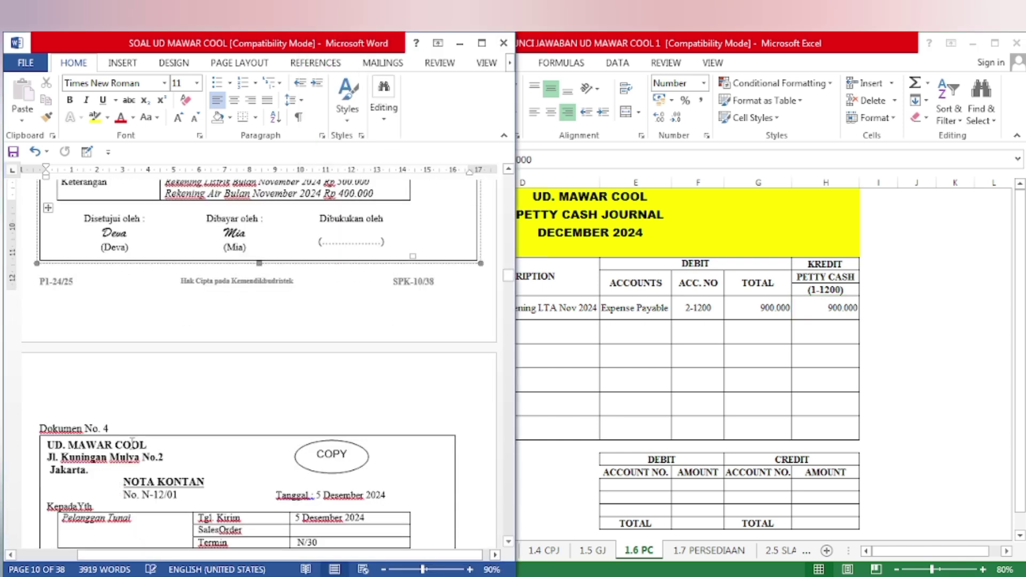
scroll(132, 442, down, 5)
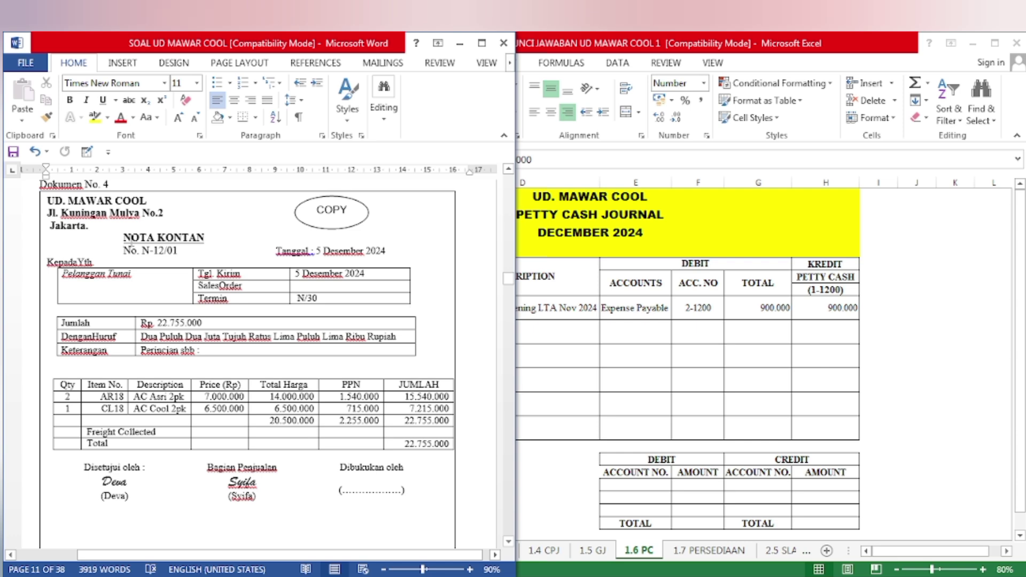
drag(120, 238, 205, 238)
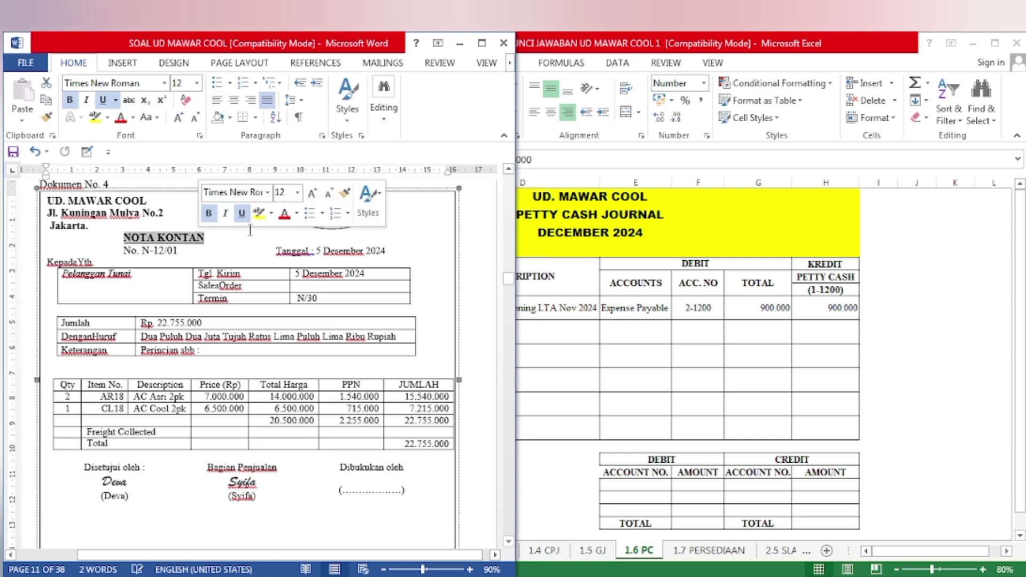
click(260, 213)
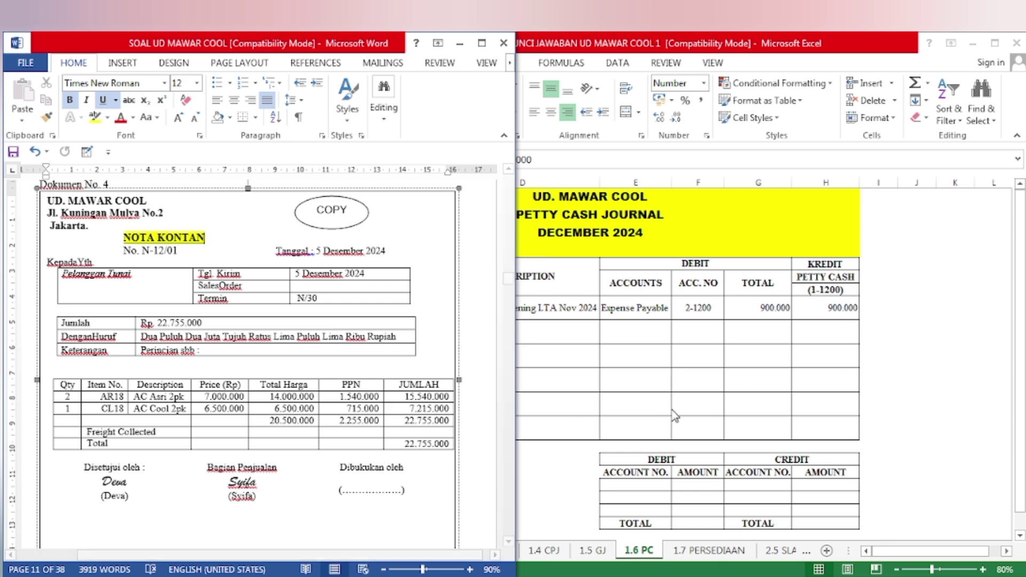
In Excel's sheet 1.3 CRJ, reveal evidence number N-12/01 and description Pelanggan Tunai for 5 December in black
click(689, 387)
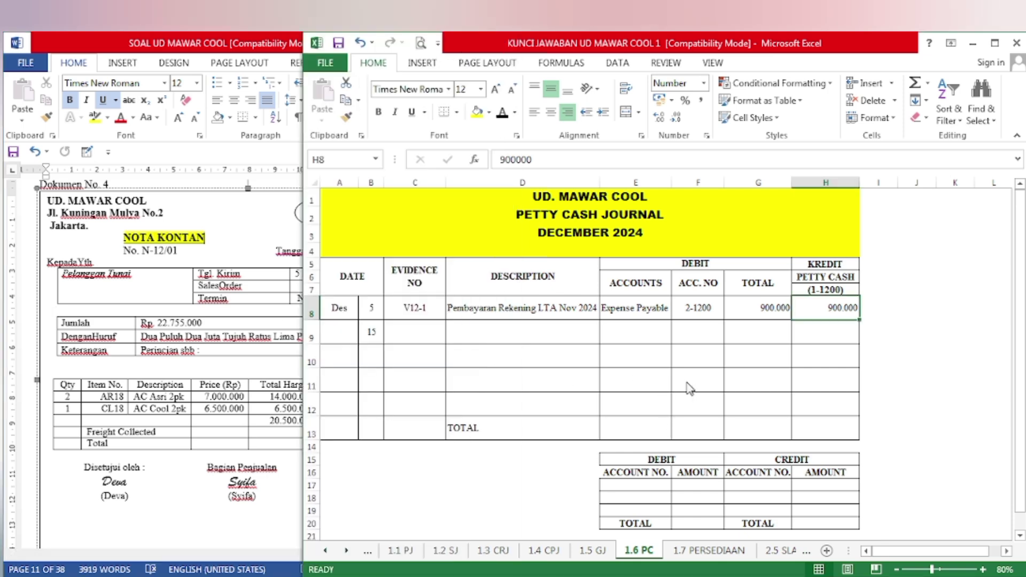
click(221, 307)
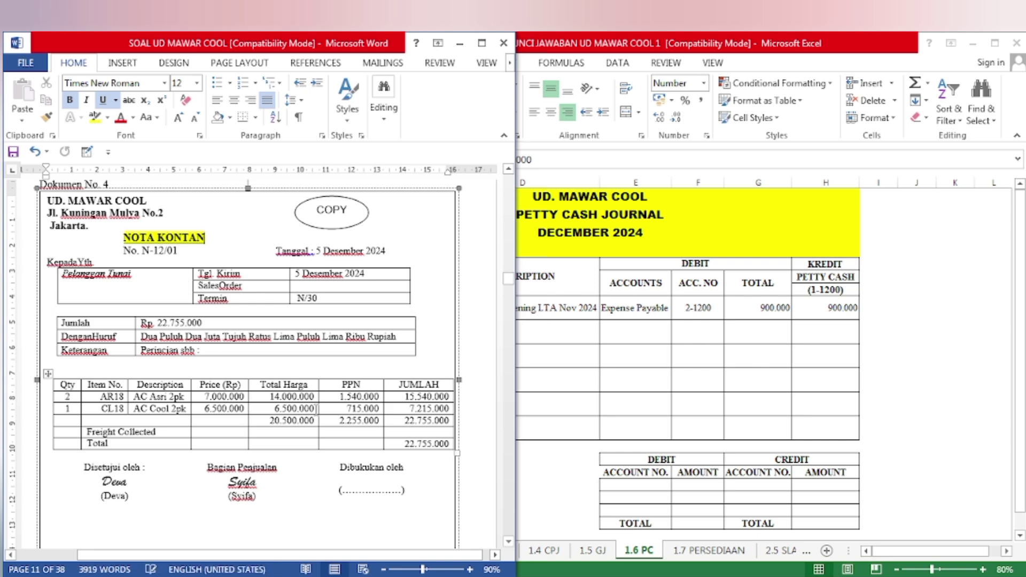
click(534, 403)
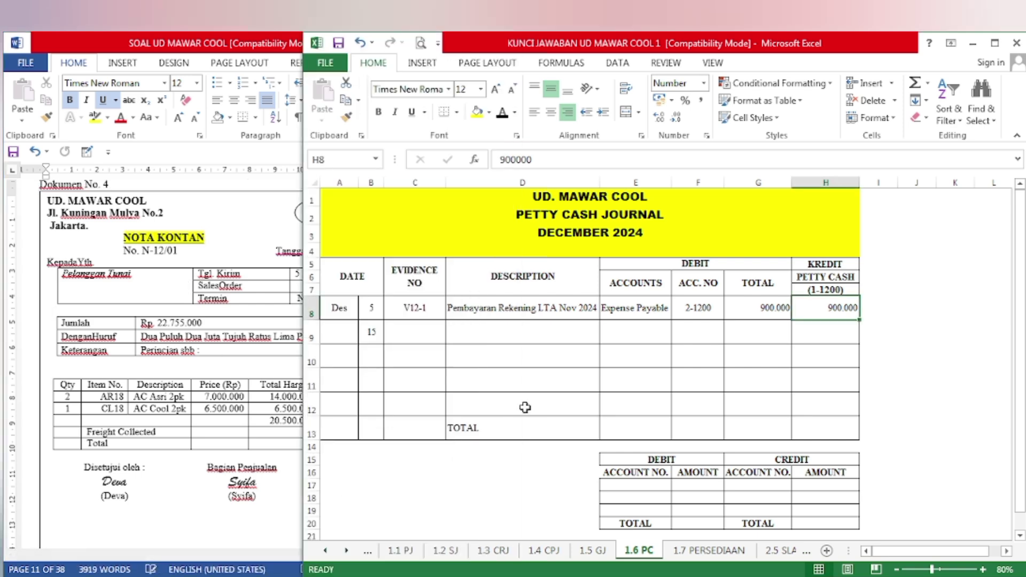
click(492, 555)
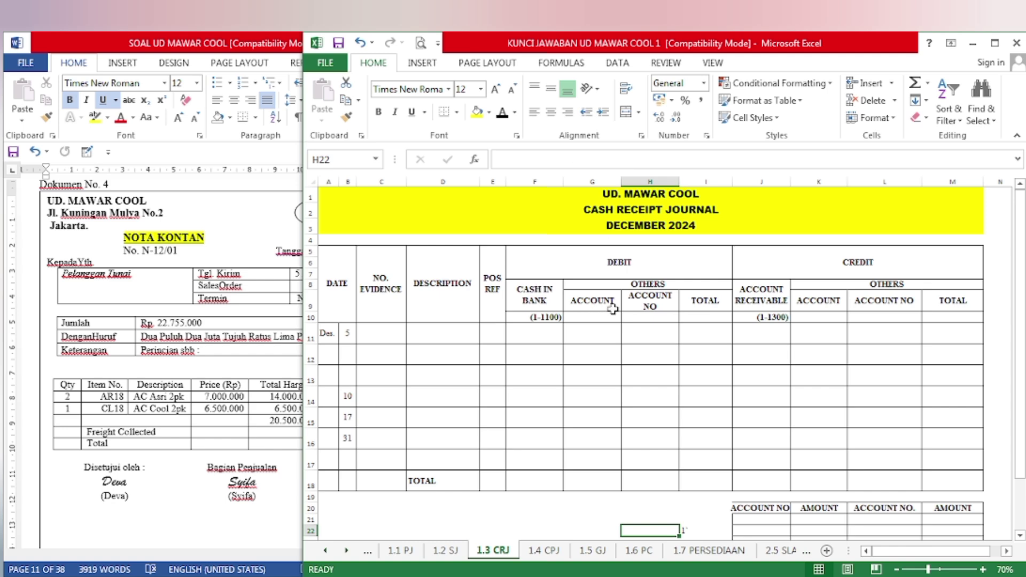
drag(347, 333, 431, 336)
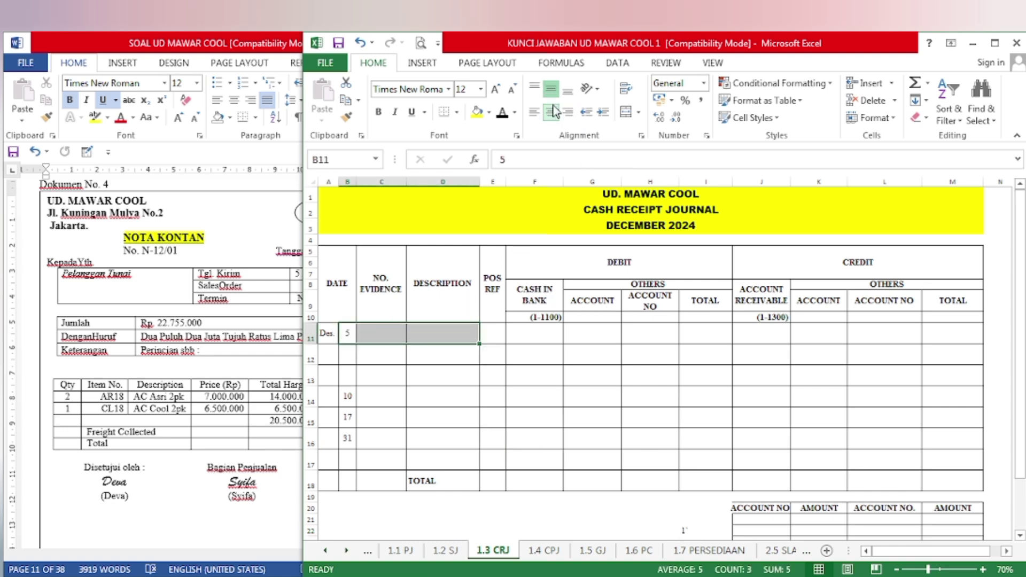
key(alt+h)
key(f)
key(c)
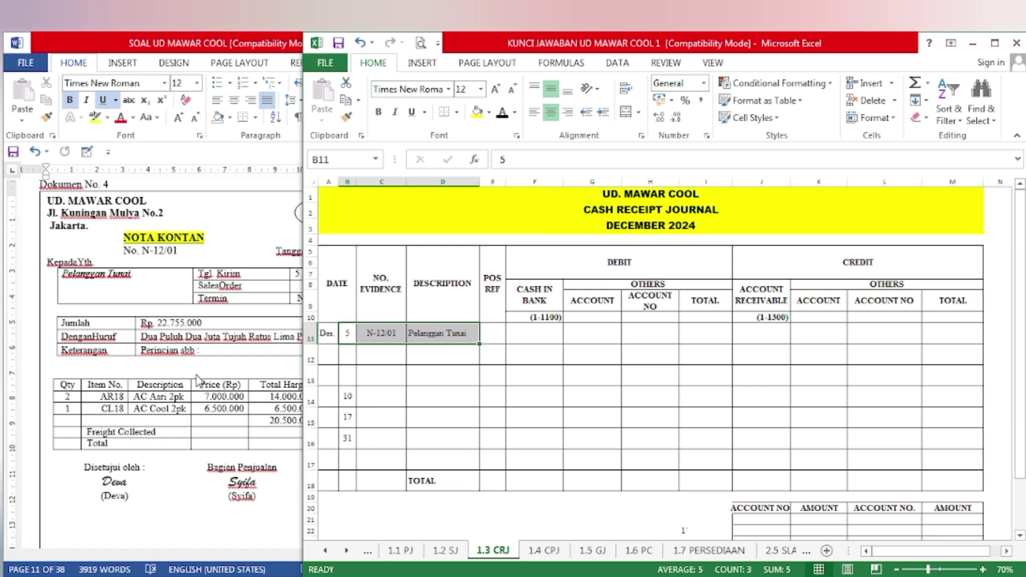
Highlight the Jumlah amount Rp. 22.755.000 yellow in Word, and reveal the N-12/01 row's cash in bank debit 22.755.000 in black in Excel
click(531, 338)
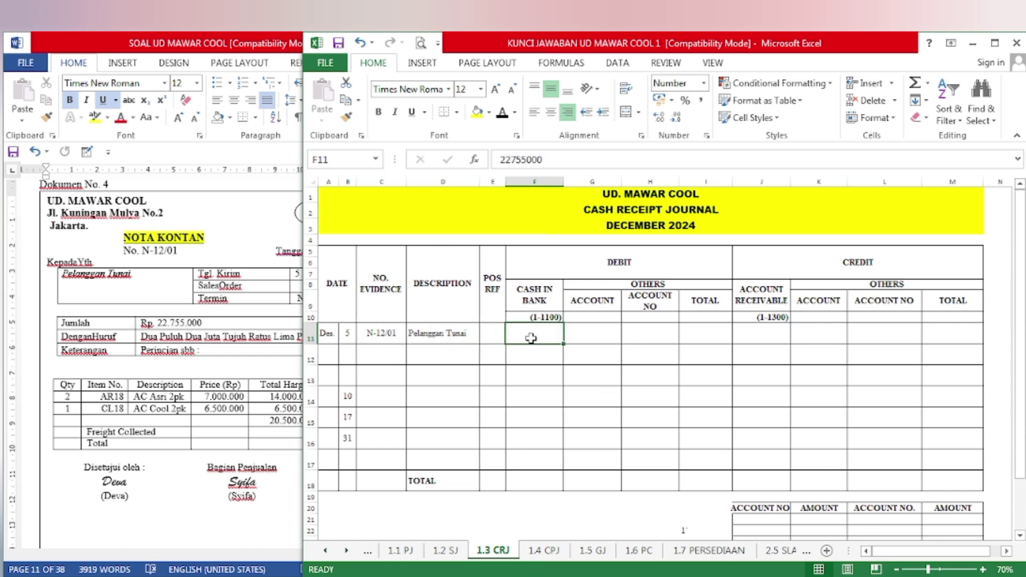
click(177, 330)
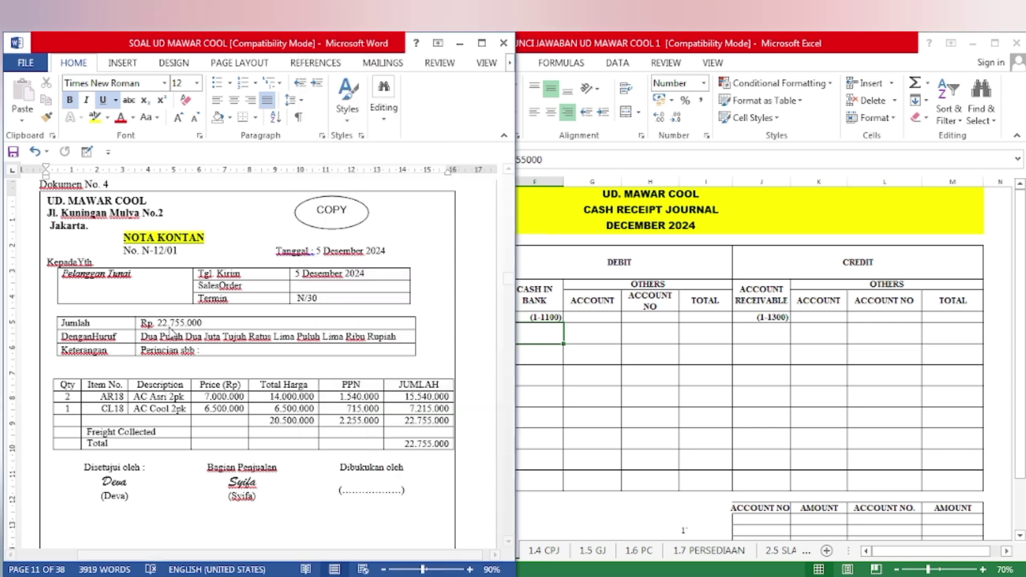
drag(141, 323, 202, 322)
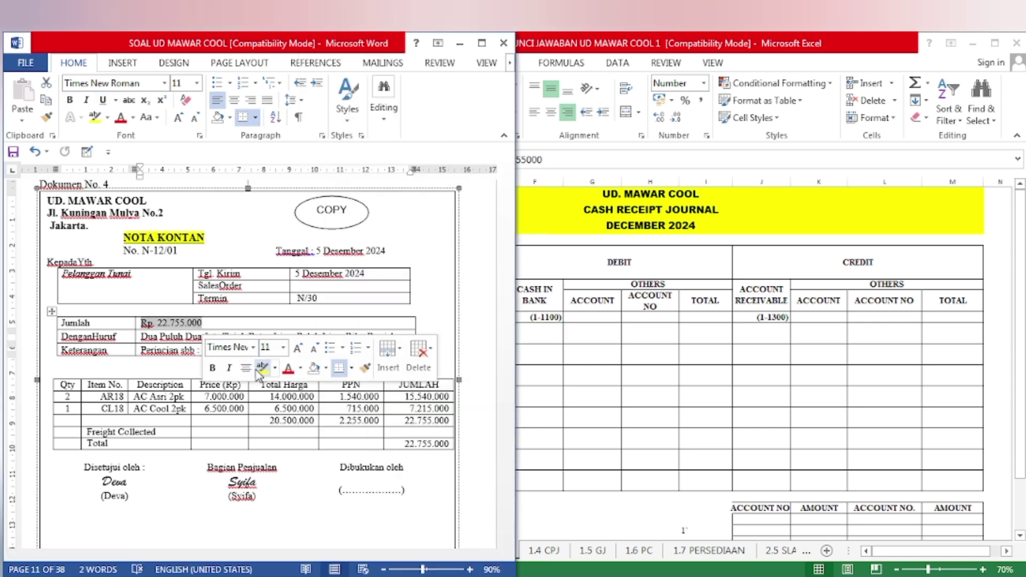
click(262, 368)
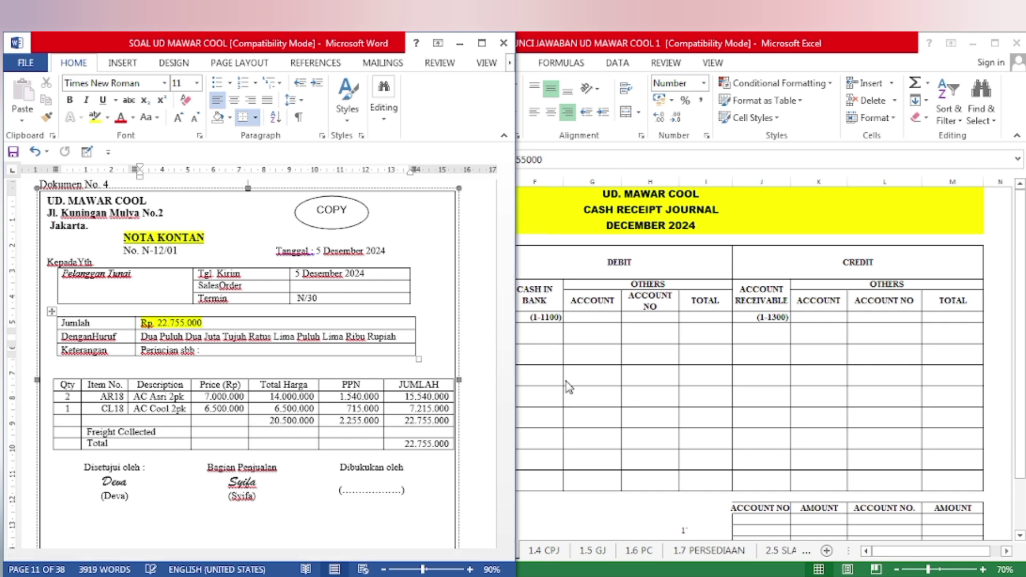
click(558, 335)
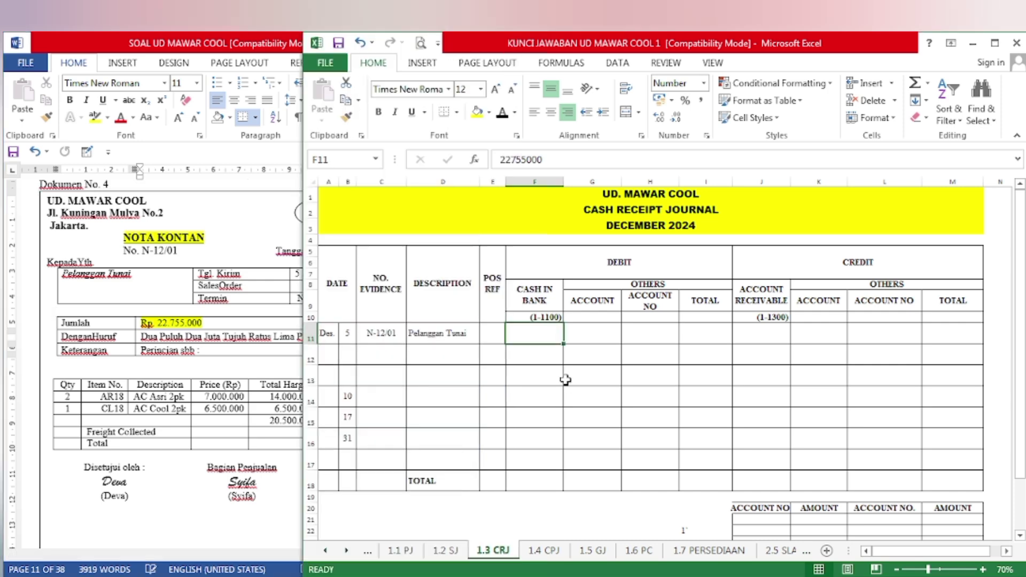
click(502, 113)
In the N-12/01 row of the cash receipt journal, reveal the credit account Sales with number 4-1100 in black
click(231, 443)
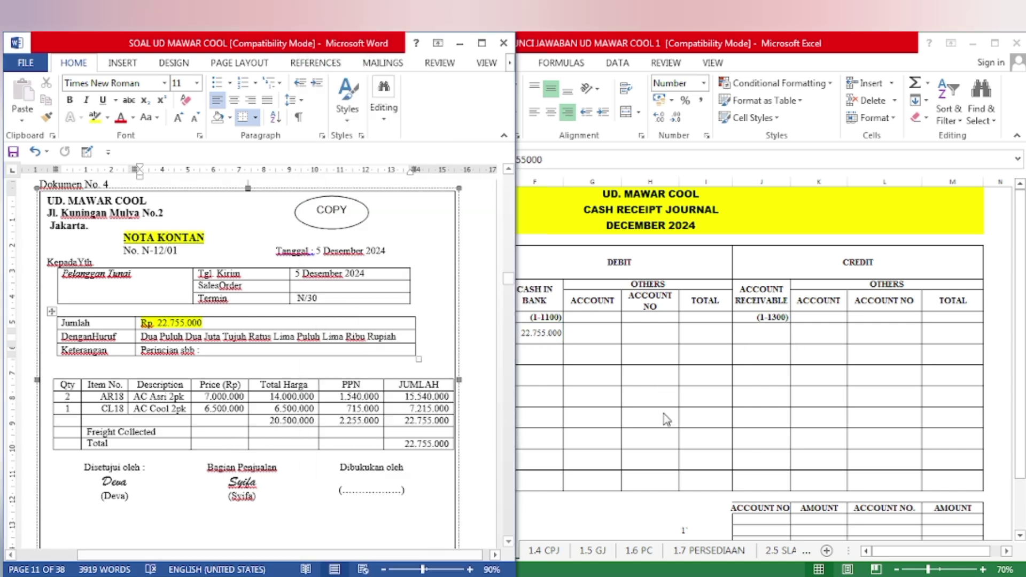
click(819, 330)
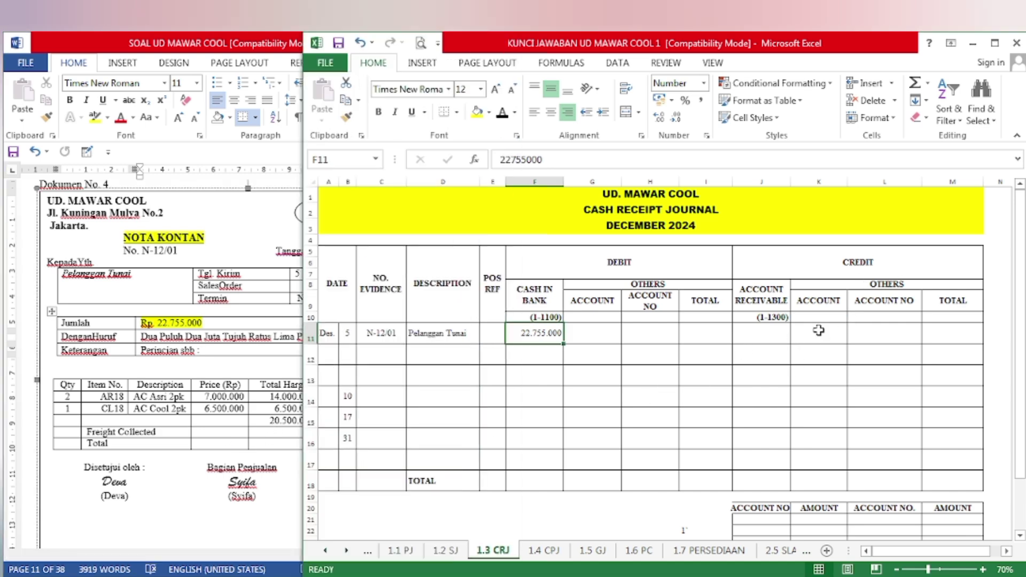
drag(819, 331, 873, 339)
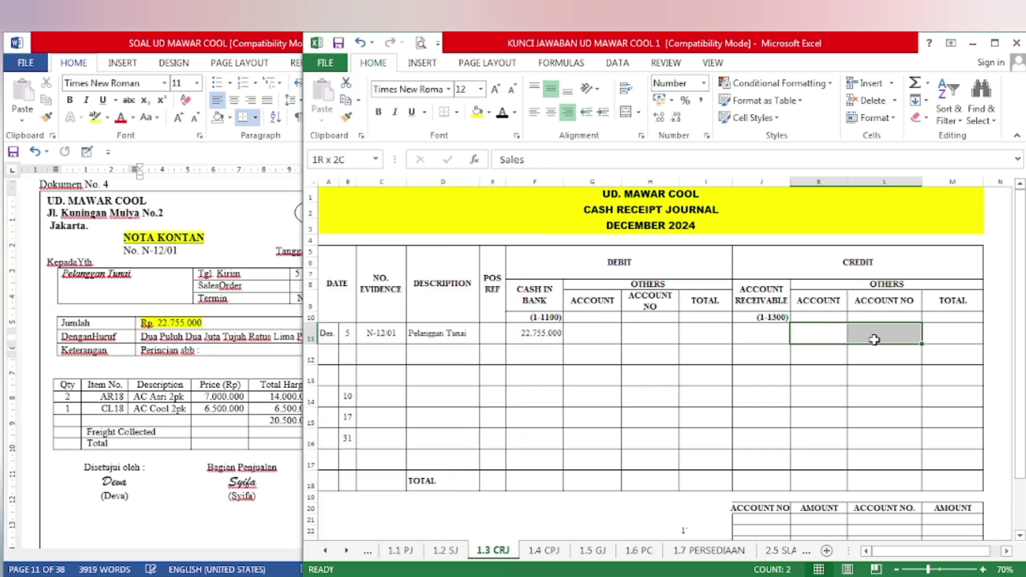
click(503, 115)
Highlight the Total Harga sum 20.500.000 yellow in Word, and reveal the Sales credit total 20.500.000 in black in Excel
click(206, 454)
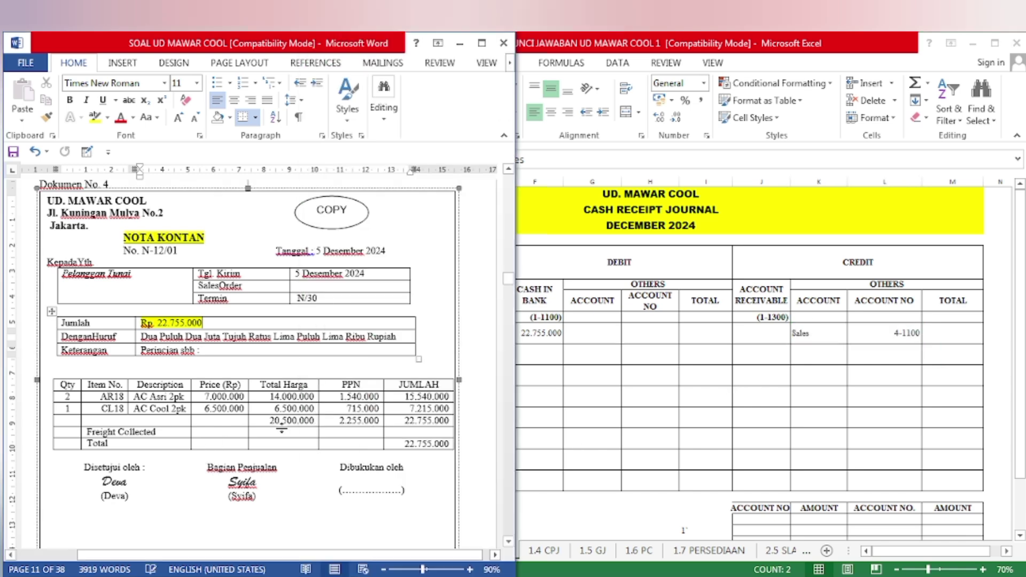
drag(266, 422, 315, 422)
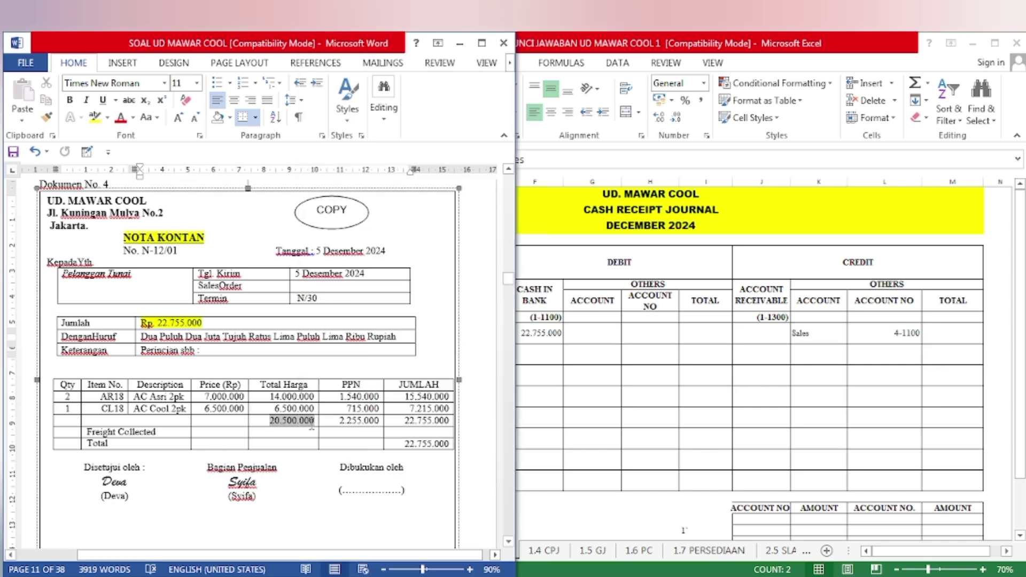
click(369, 469)
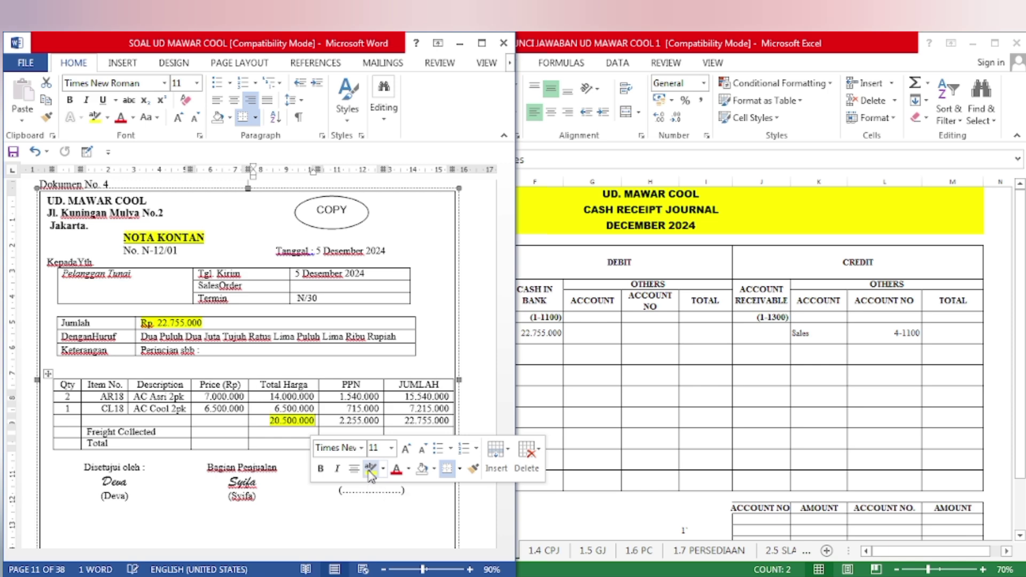
click(724, 433)
click(952, 333)
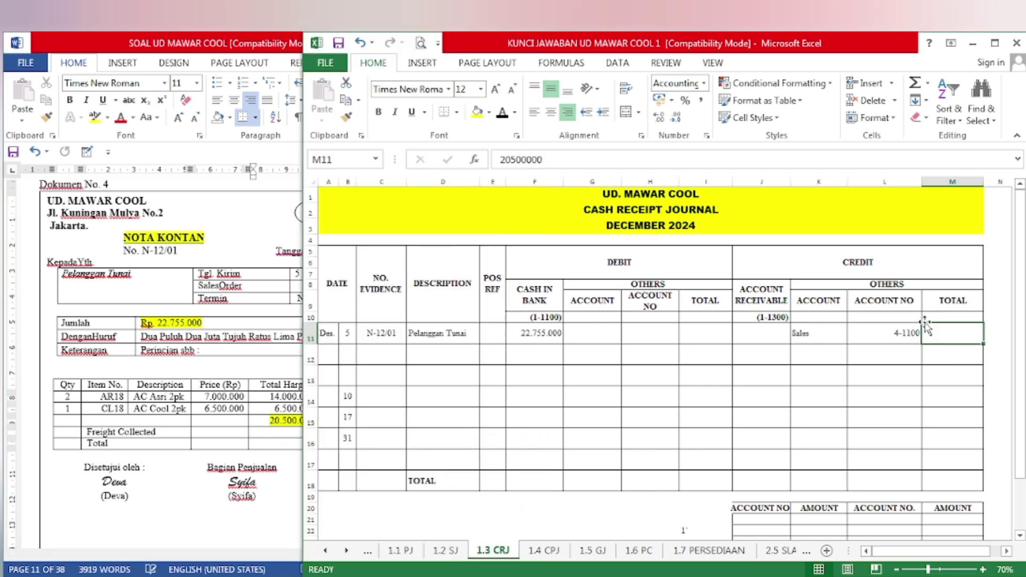
click(507, 121)
Reveal the credit account PPN Outcome, number 2-1800 and total 2.255.000 in black below Sales, highlighting the PPN sum 2.255.000 yellow in Word
drag(809, 355, 903, 360)
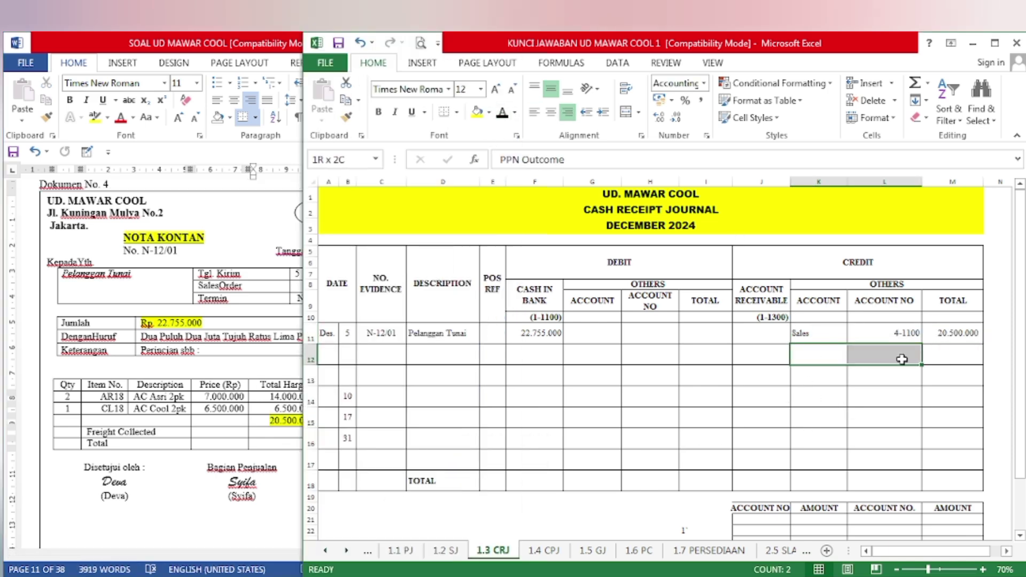
click(509, 118)
click(236, 419)
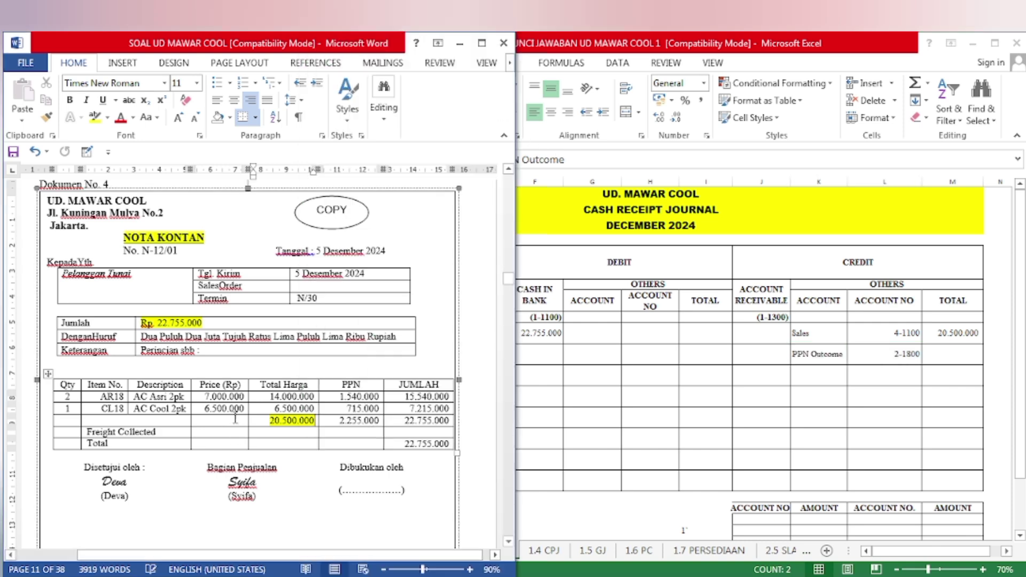
drag(338, 422, 380, 430)
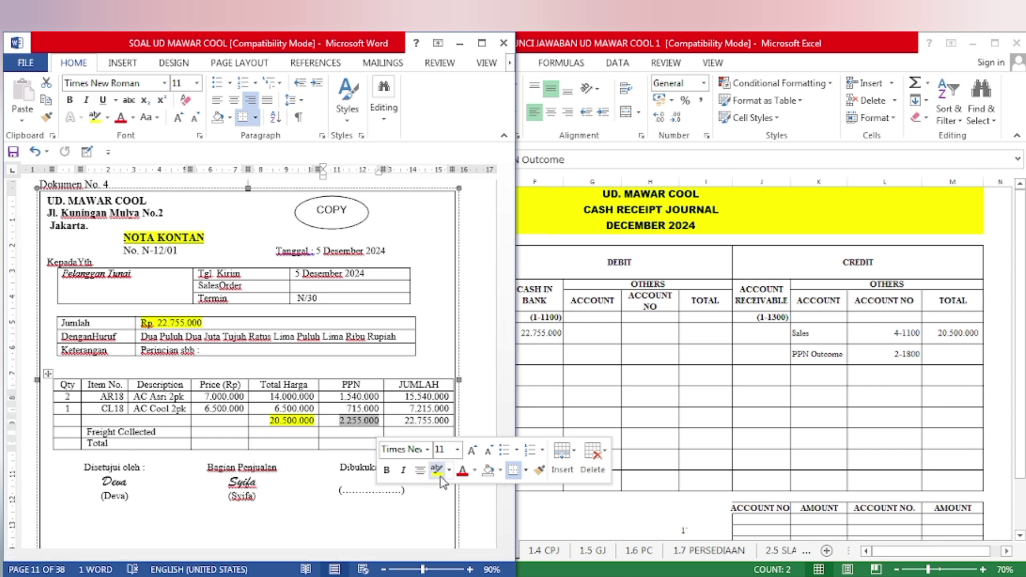
key(alt+Tab)
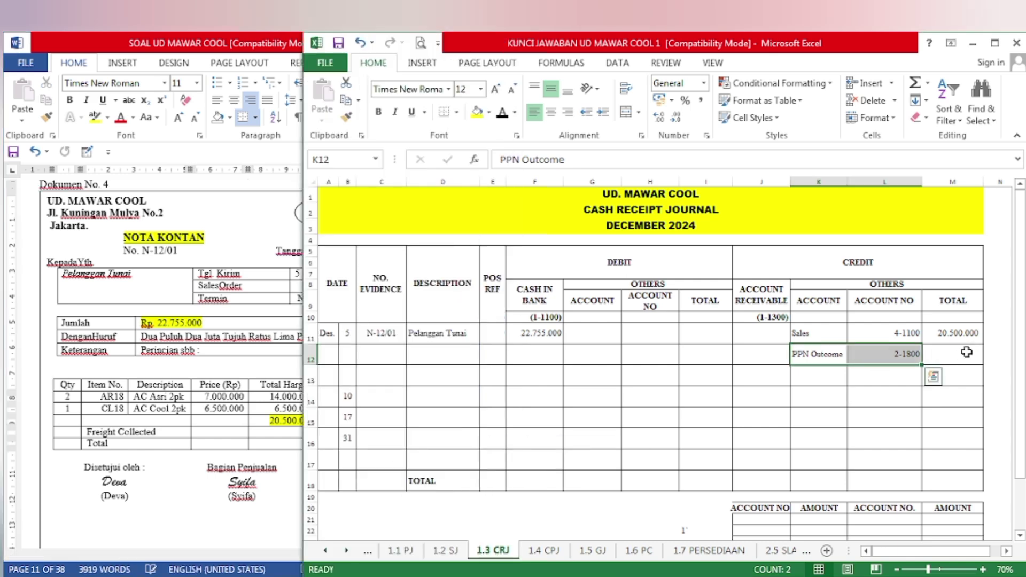
key(Right)
key(Right)
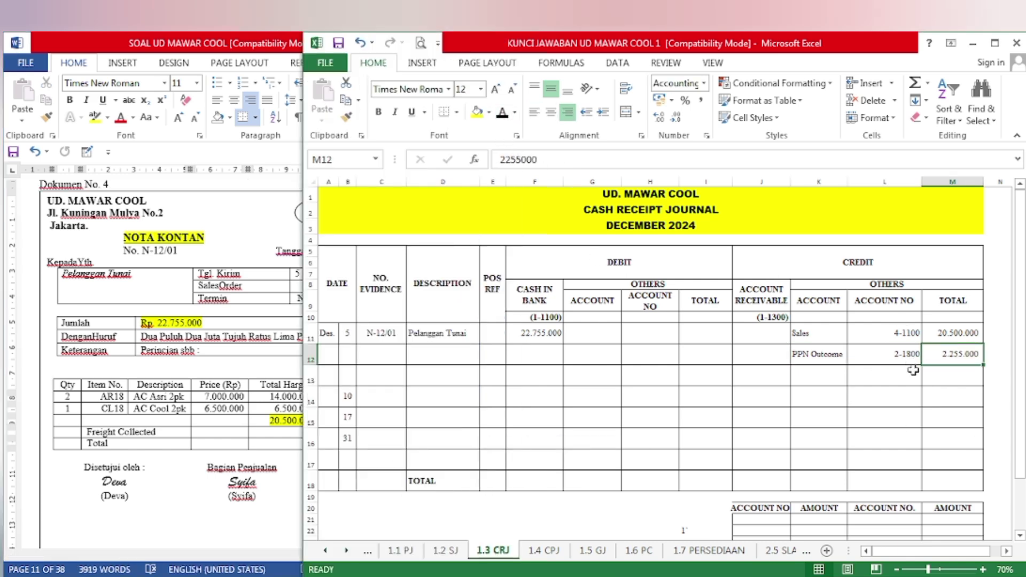
In row 13 of the cash receipt journal, reveal debit account Cost of Goods Sold, number 5-1100, and credit account Merchandise Inventory with its number in black
click(264, 448)
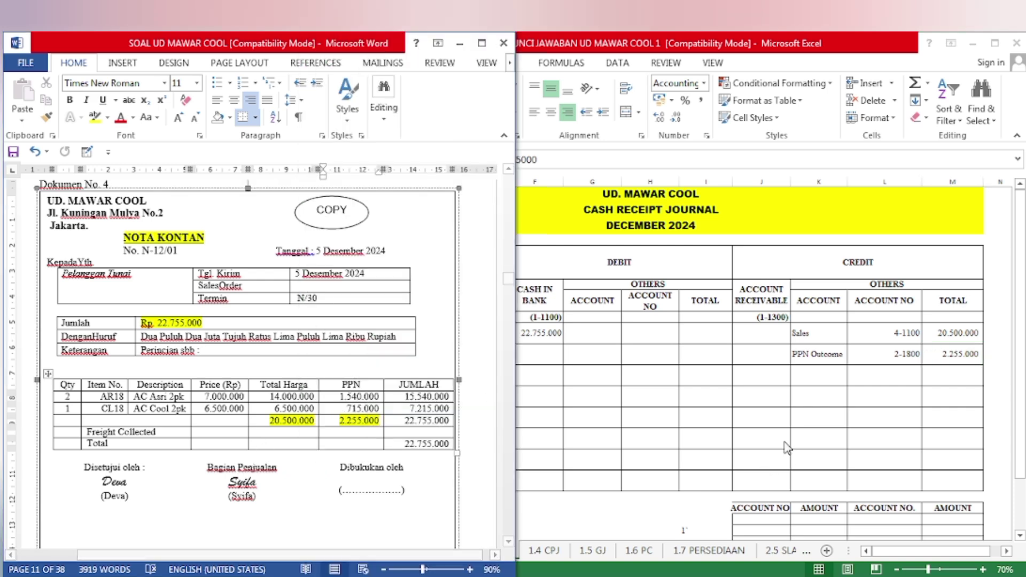
key(alt+Tab)
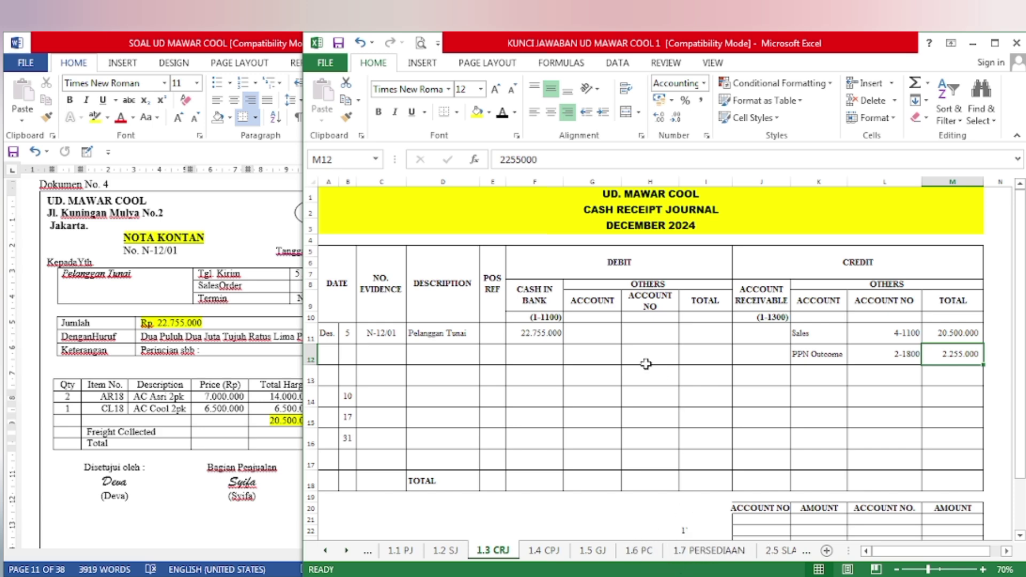
click(585, 378)
text(Cost of Goods Sold	5-1100)
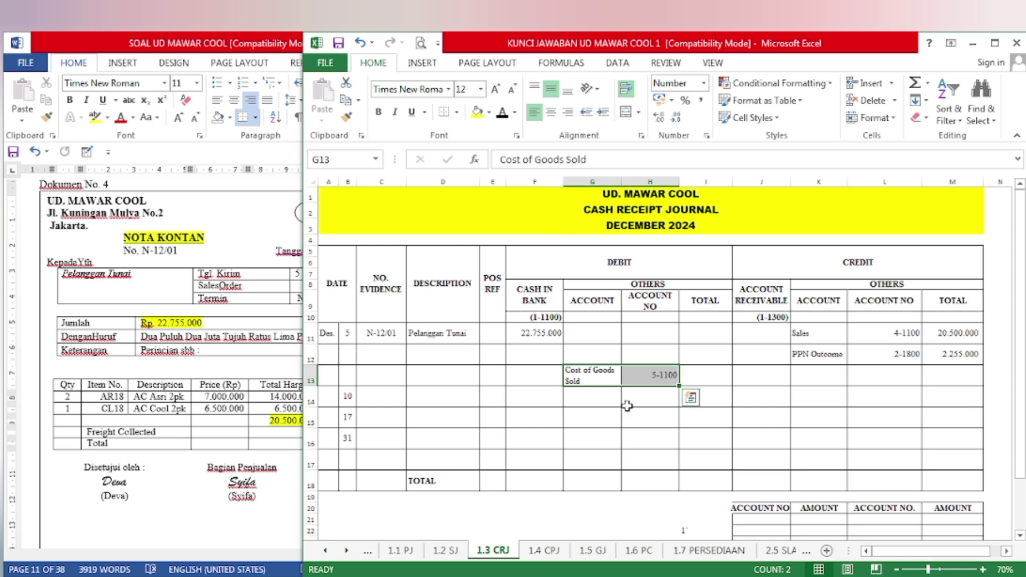
click(820, 383)
key(ctrl+v)
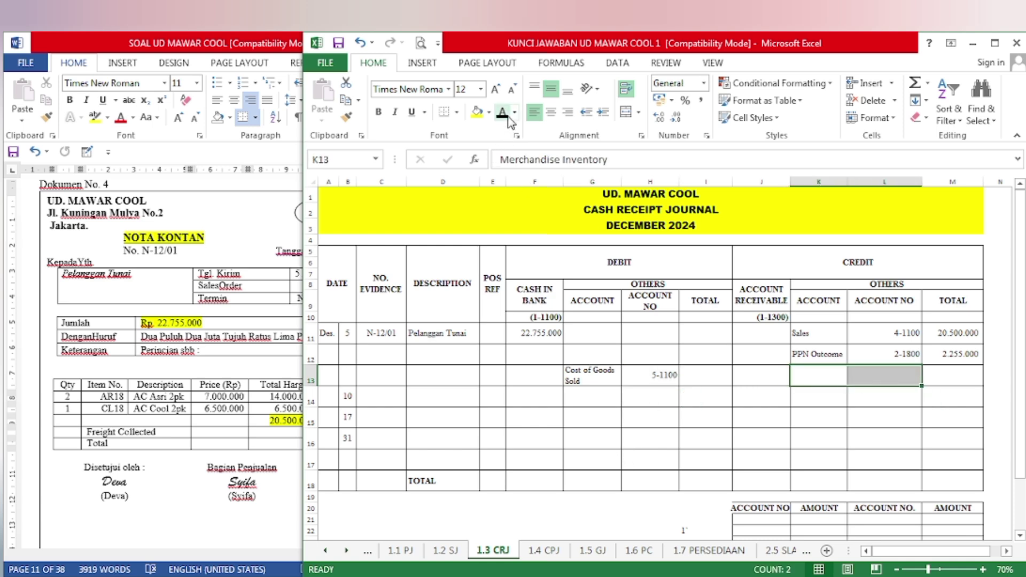
In sheet 1.7 PERSEDIAAN, fill the AC ASRI 2PK card's N-12/01 date, evidence number, description and OUT total yellow
click(698, 554)
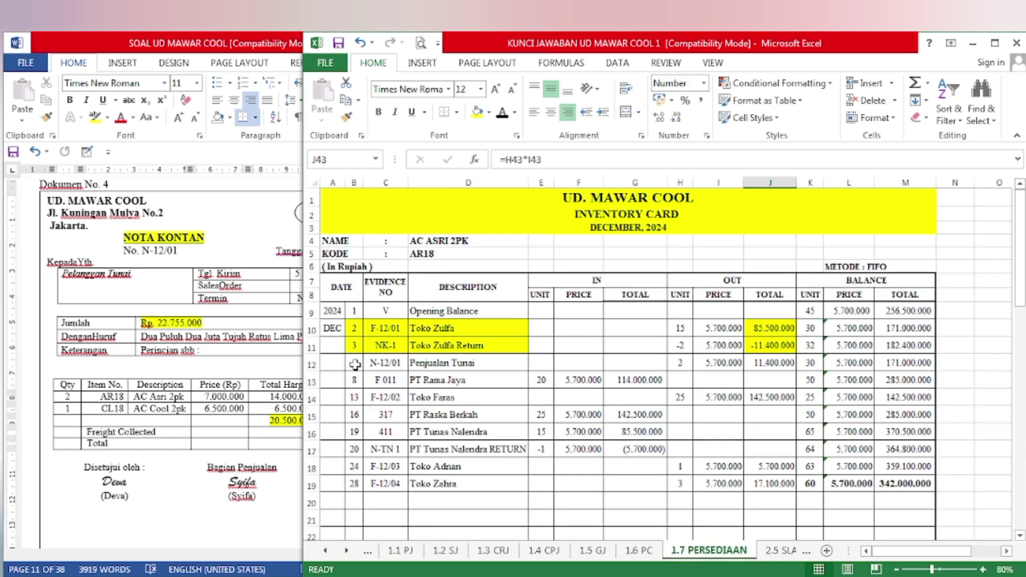
drag(355, 365, 451, 364)
click(476, 111)
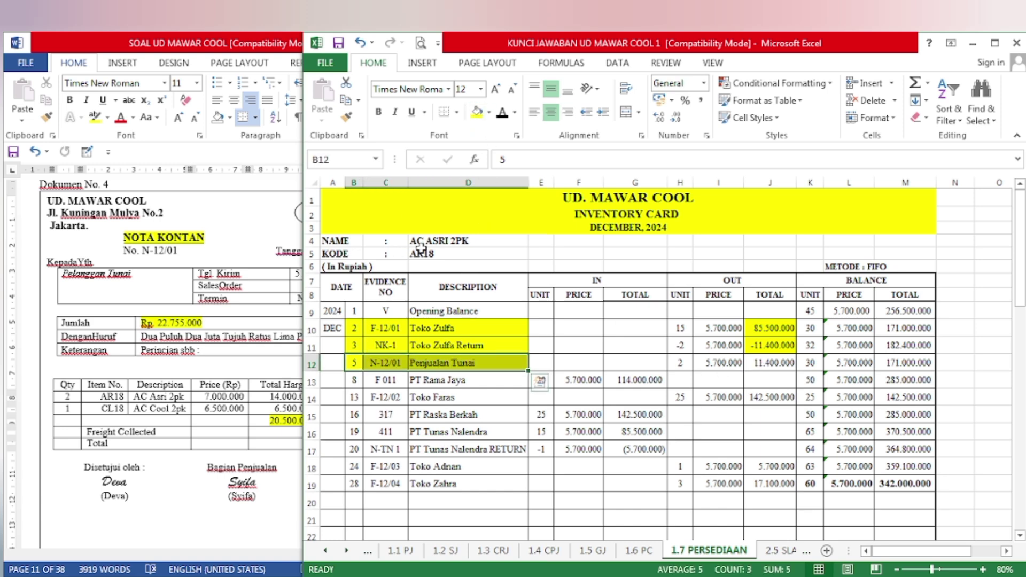
click(763, 365)
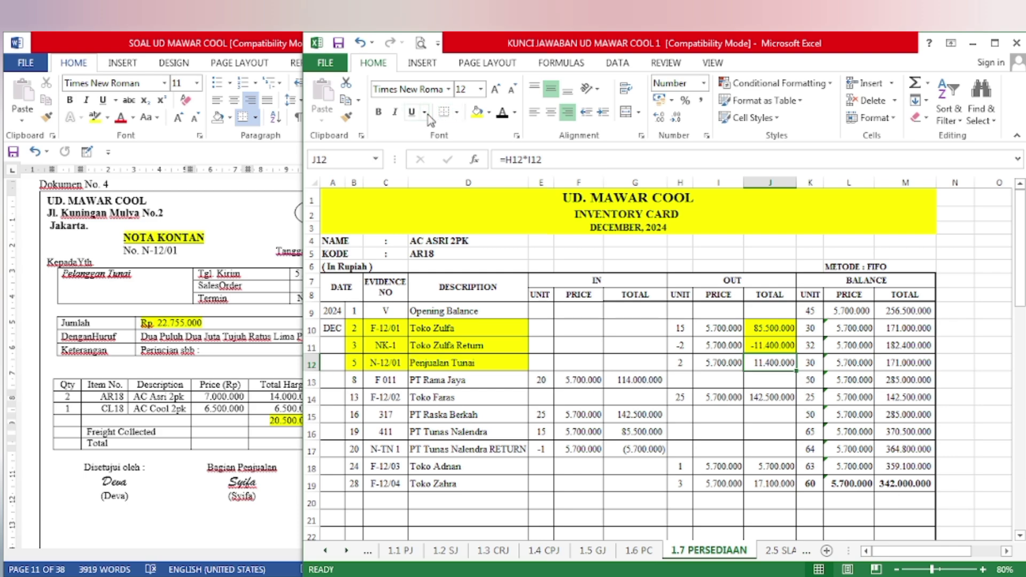
click(477, 111)
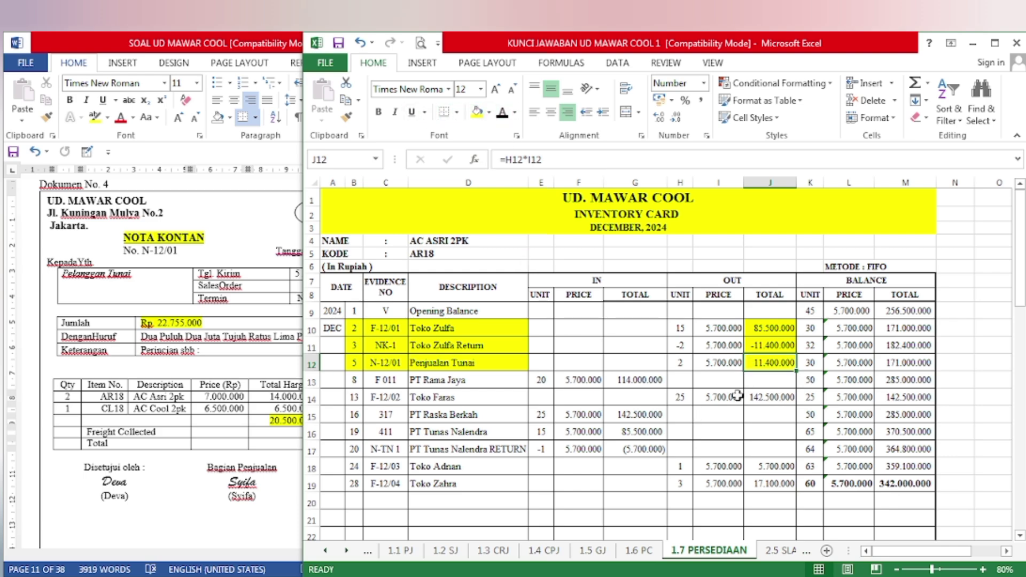
On the AC COOL 2PK inventory card, fill the N-12/01 row's date, evidence number, description and OUT total yellow
scroll(716, 398, down, 5)
scroll(717, 398, down, 5)
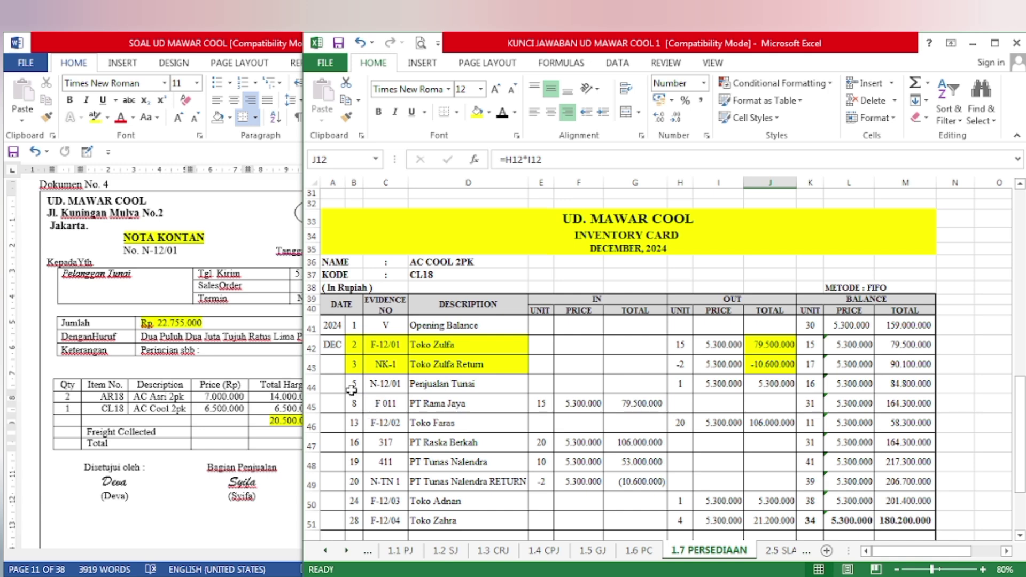
drag(352, 387, 488, 389)
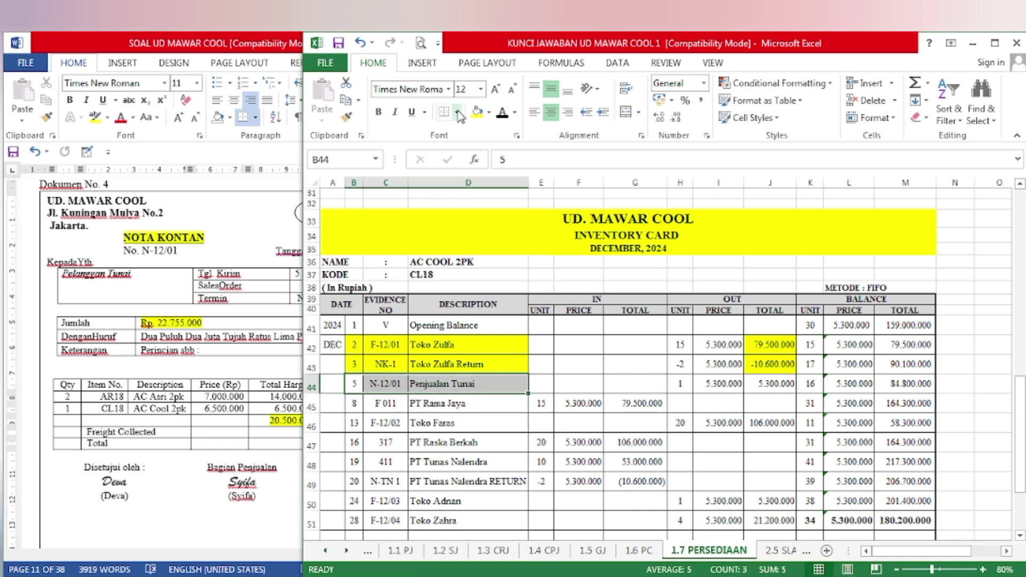
click(476, 114)
click(774, 387)
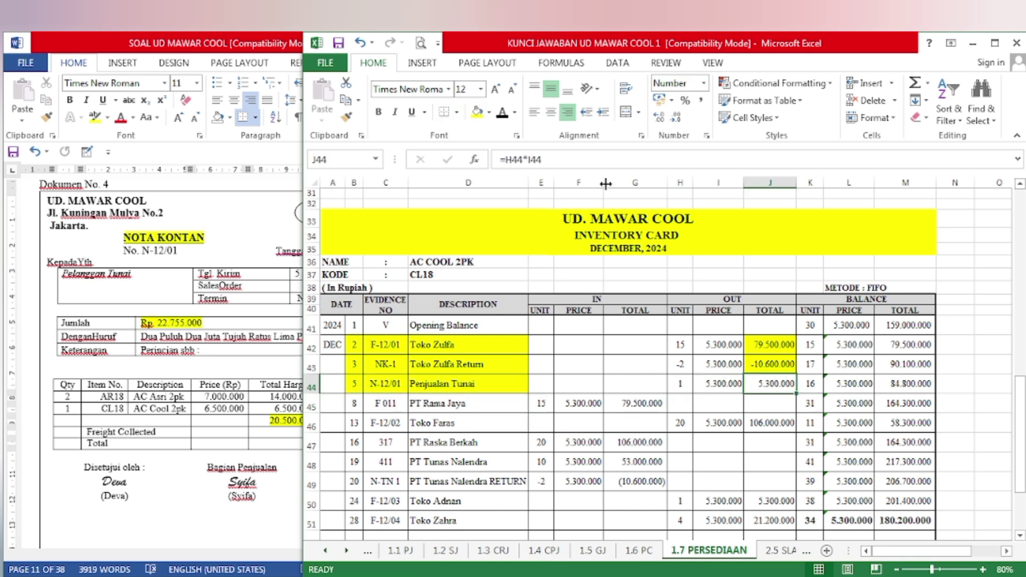
click(476, 111)
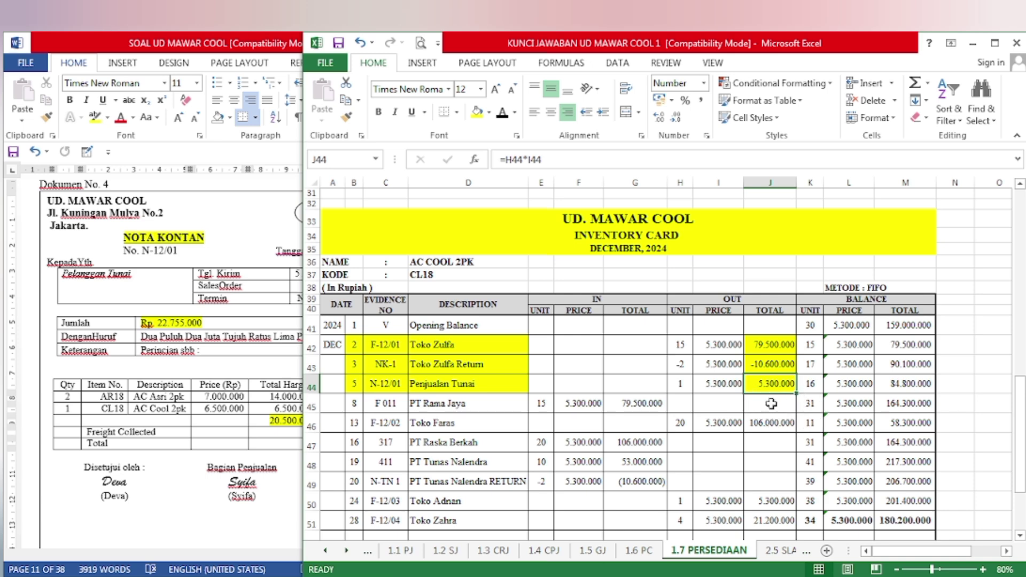
In row 13 of the cash receipt journal, reveal the Cost of Goods Sold debit and Merchandise Inventory credit totals of 16.700.000 in black
scroll(765, 403, up, 10)
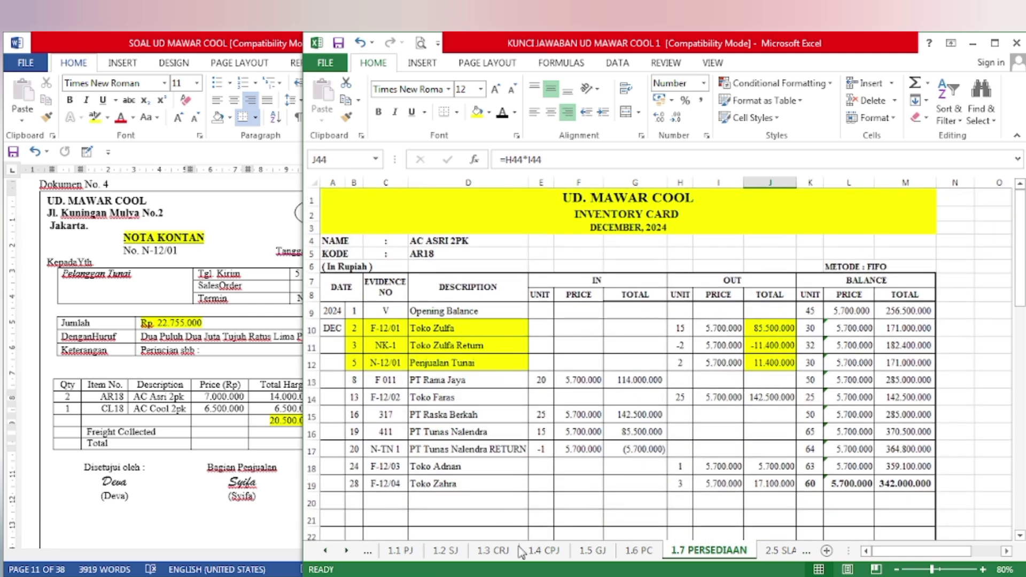
click(545, 551)
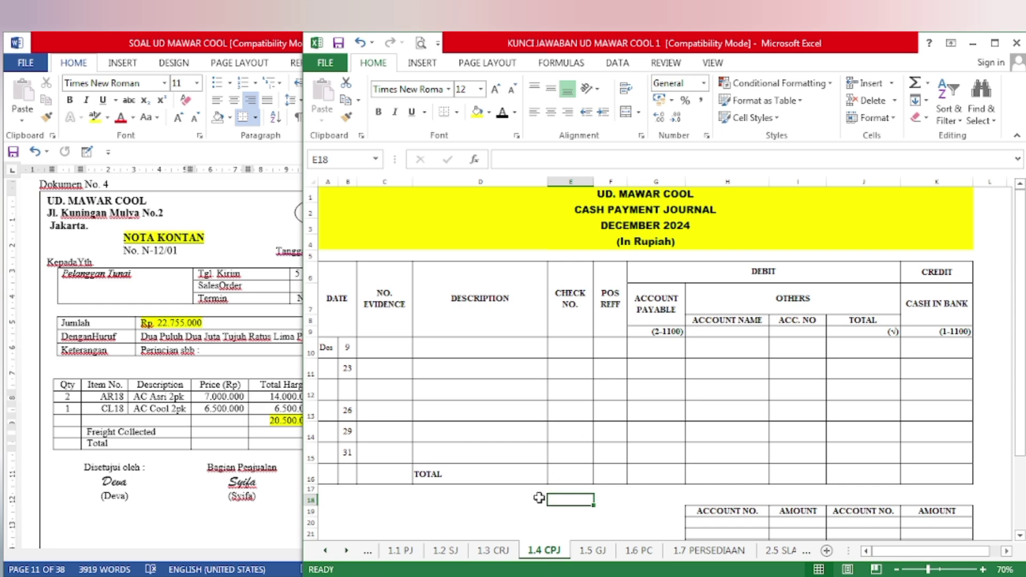
click(493, 550)
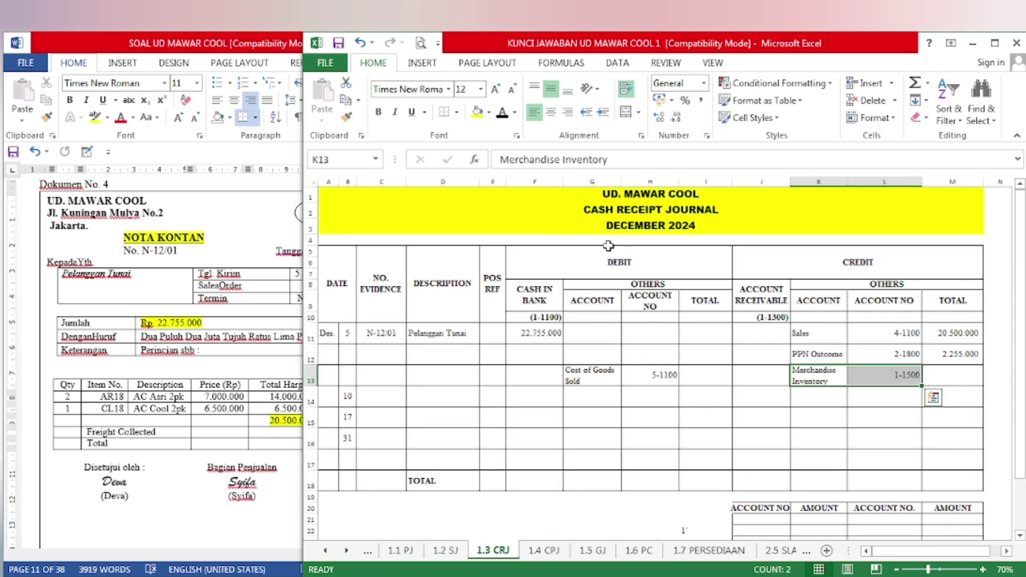
click(693, 374)
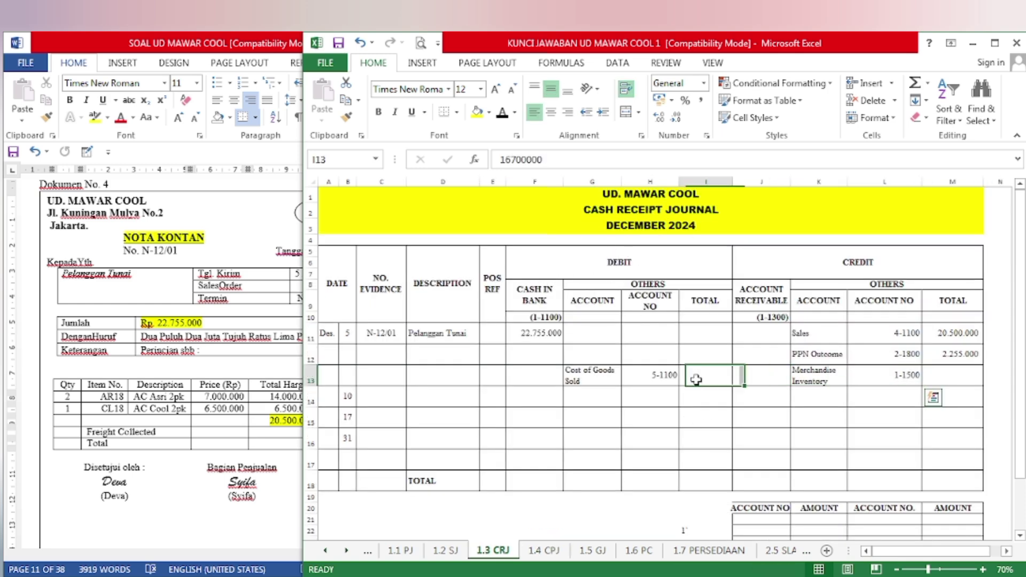
click(502, 113)
click(933, 385)
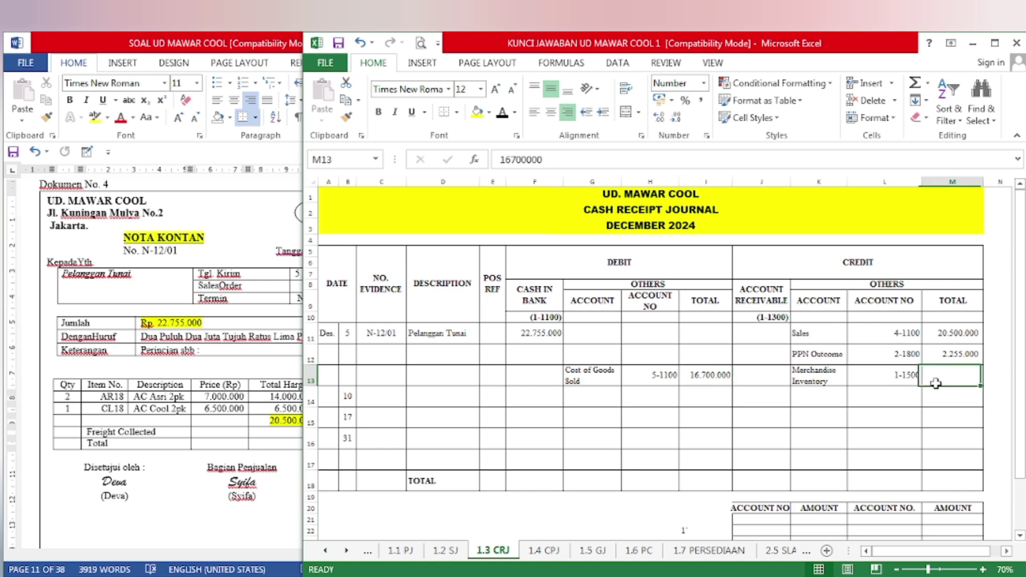
click(503, 113)
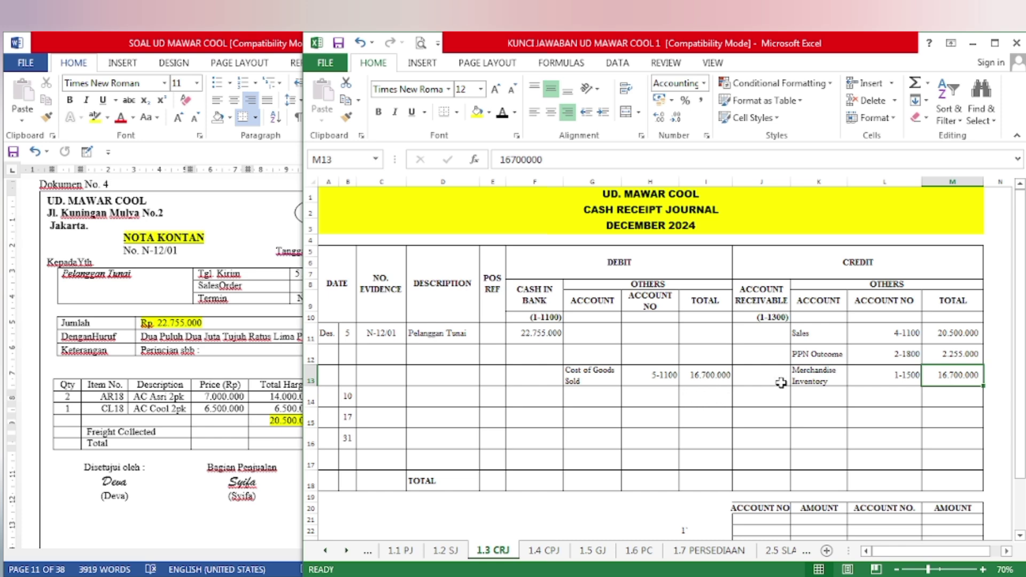
In Word's Dokumen No. 5, highlight the title FAKTUR and the supplier name PT RAMA JAYA yellow
click(257, 478)
scroll(260, 474, down, 3)
scroll(260, 474, down, 10)
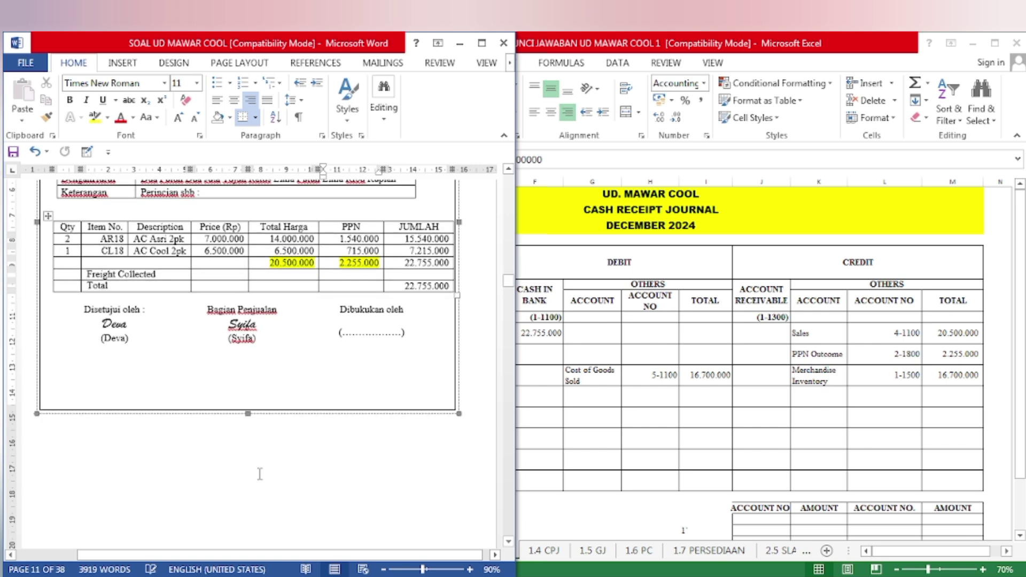
scroll(263, 472, down, 5)
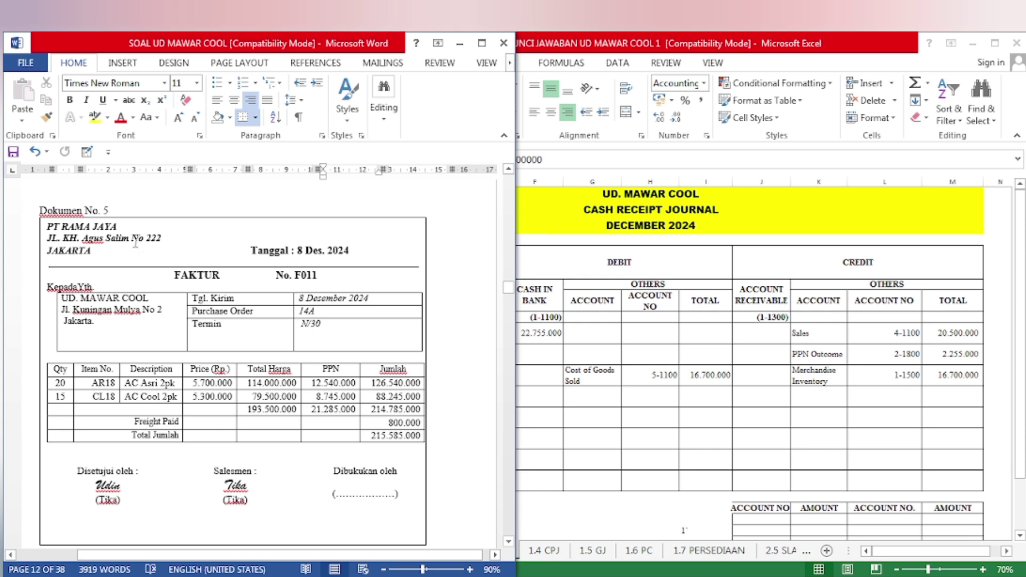
drag(168, 278, 221, 277)
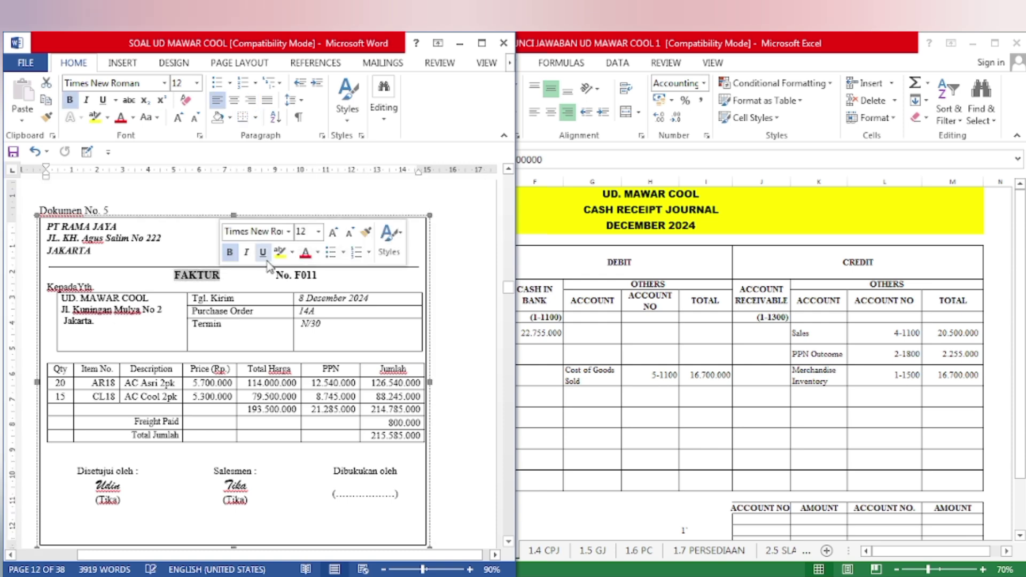
click(279, 252)
drag(47, 226, 119, 226)
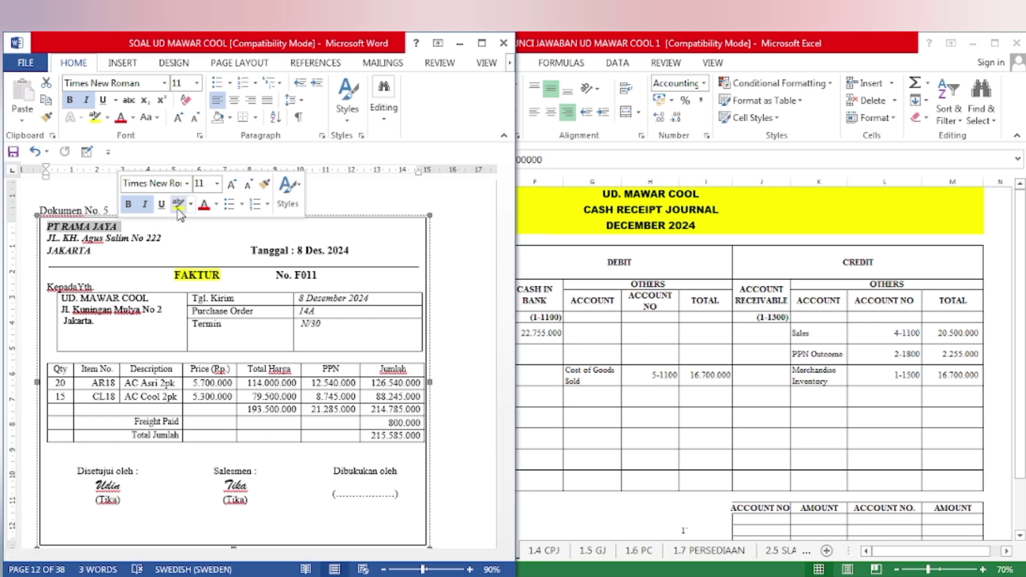
click(180, 211)
click(98, 246)
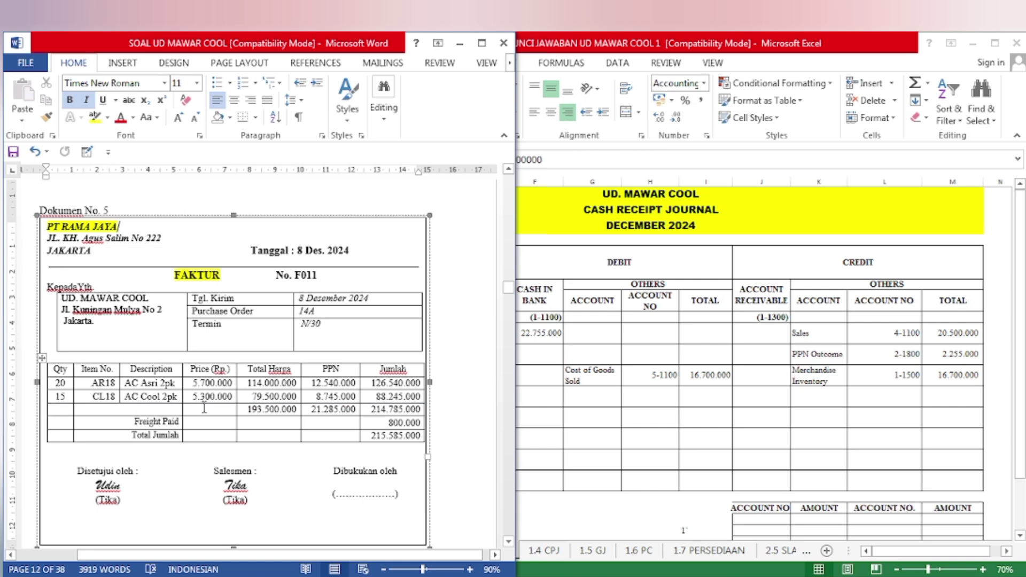
In Excel's purchase journal, sheet 1.1 PJ, reveal factur number F011 and description PT Rama Jaya in black for 8 December
click(606, 406)
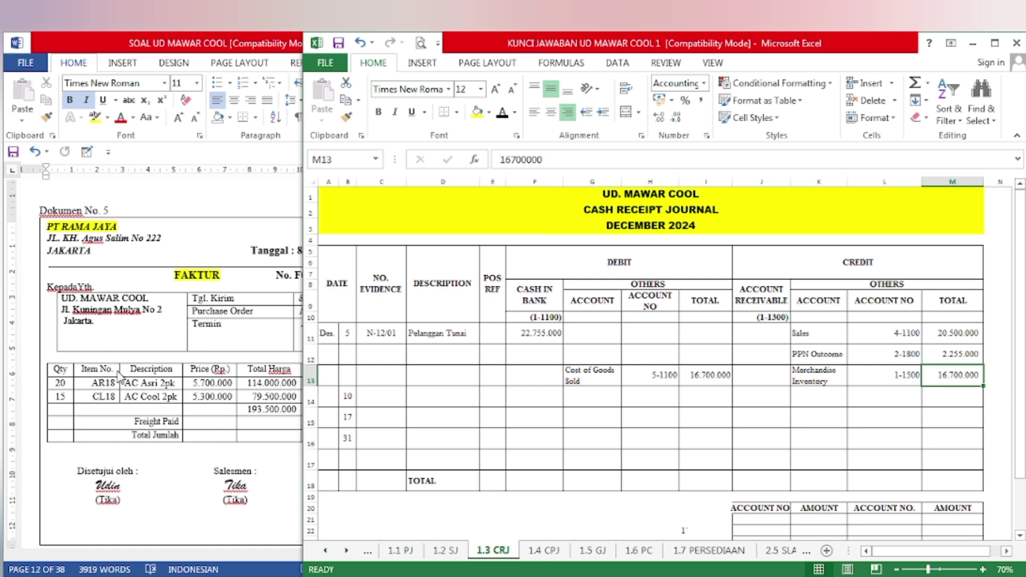
click(203, 315)
click(612, 424)
click(409, 552)
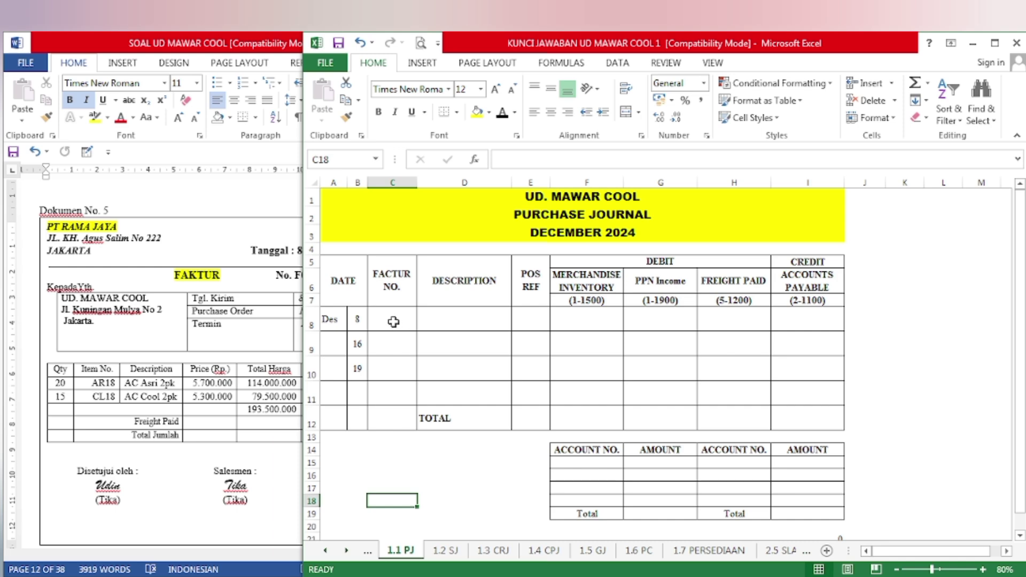
drag(363, 319, 451, 321)
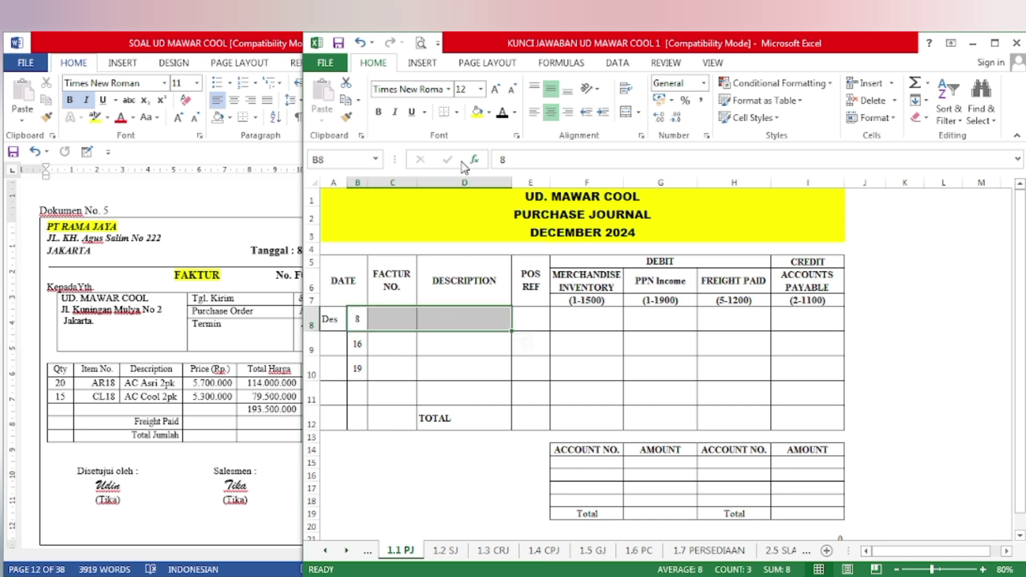
click(503, 113)
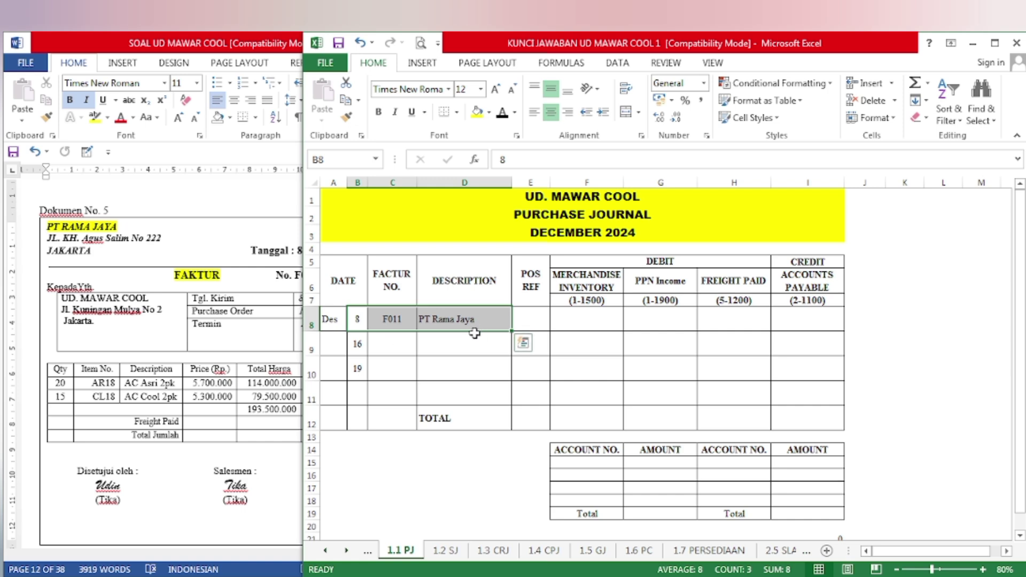
Highlight the invoice's Total Harga sum 193.500.000 yellow in Word and reveal it in black as the F011 Merchandise Inventory debit in Excel
click(235, 371)
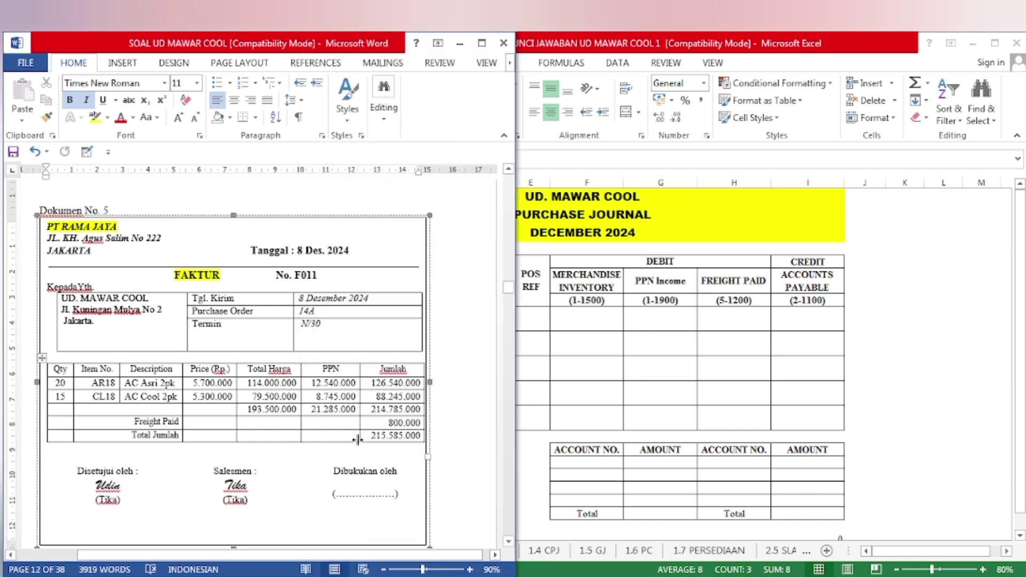
drag(248, 409, 297, 413)
click(354, 458)
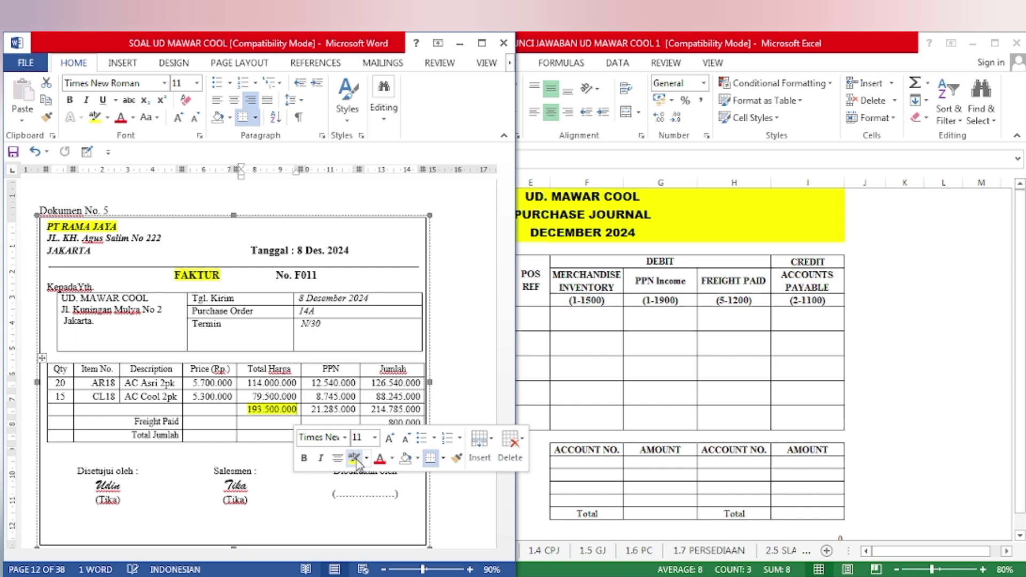
click(586, 319)
text(193500000)
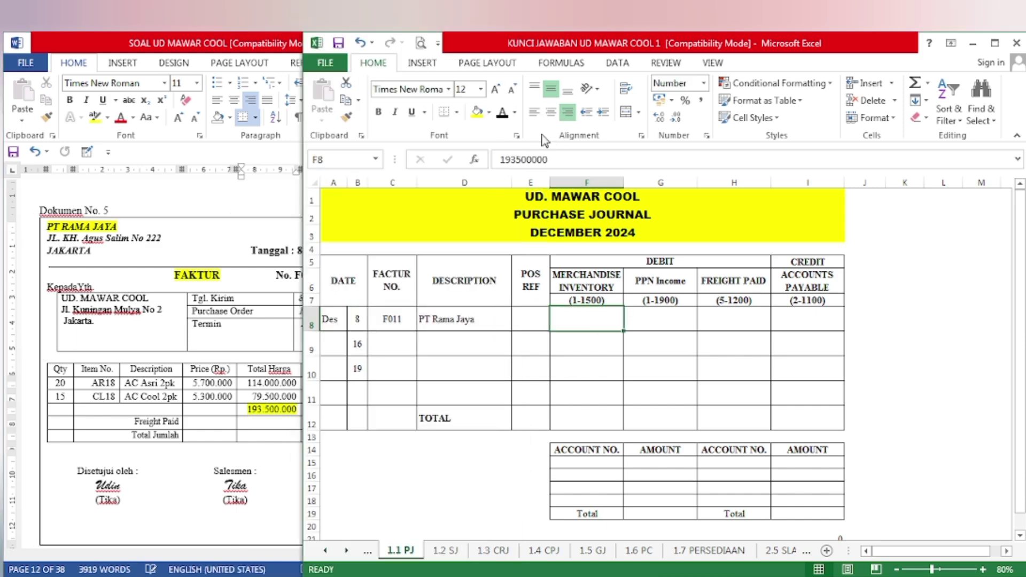
Highlight the invoice's PPN sum 21.285.000 yellow in Word and reveal the F011 PPN Income debit 21.285.000 in black in Excel
click(264, 375)
drag(311, 409, 354, 412)
key(ctrl+c)
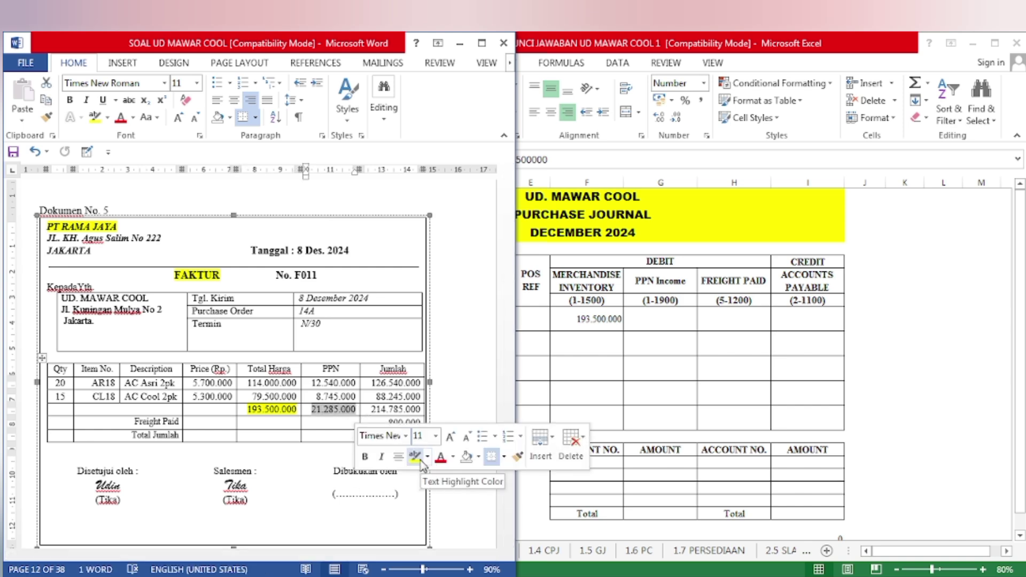
click(414, 457)
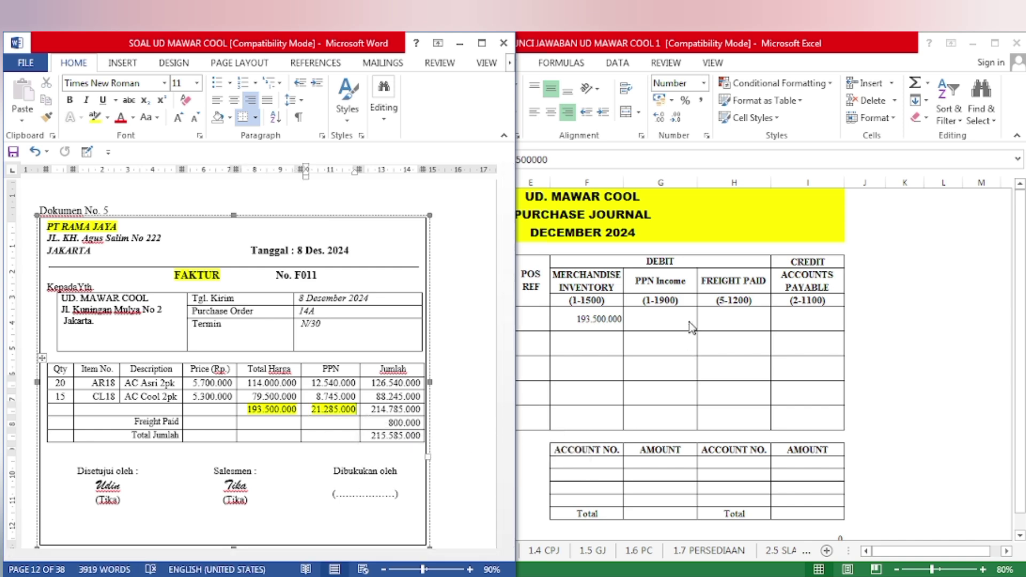
click(672, 319)
click(672, 319)
key(ctrl+v)
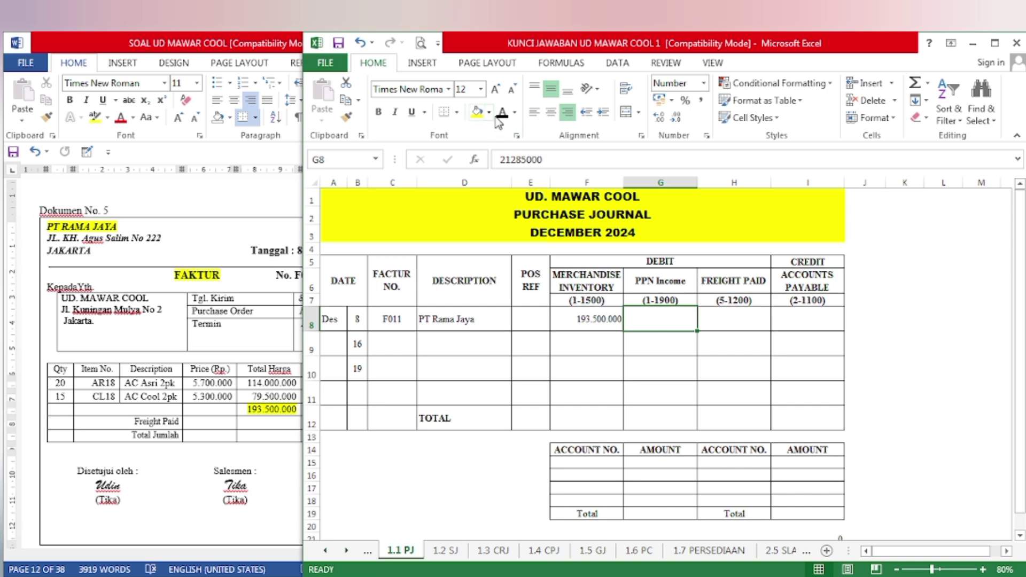
Highlight the invoice's Freight Paid amount 800.000 yellow in Word and reveal the F011 Freight Paid debit 800.000 in black in Excel
click(294, 342)
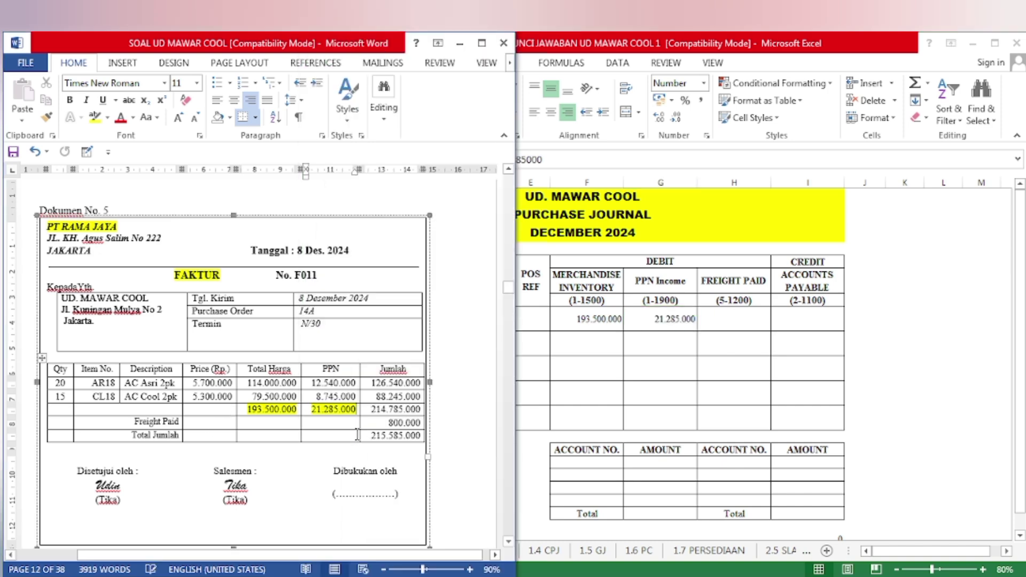
drag(389, 426, 422, 424)
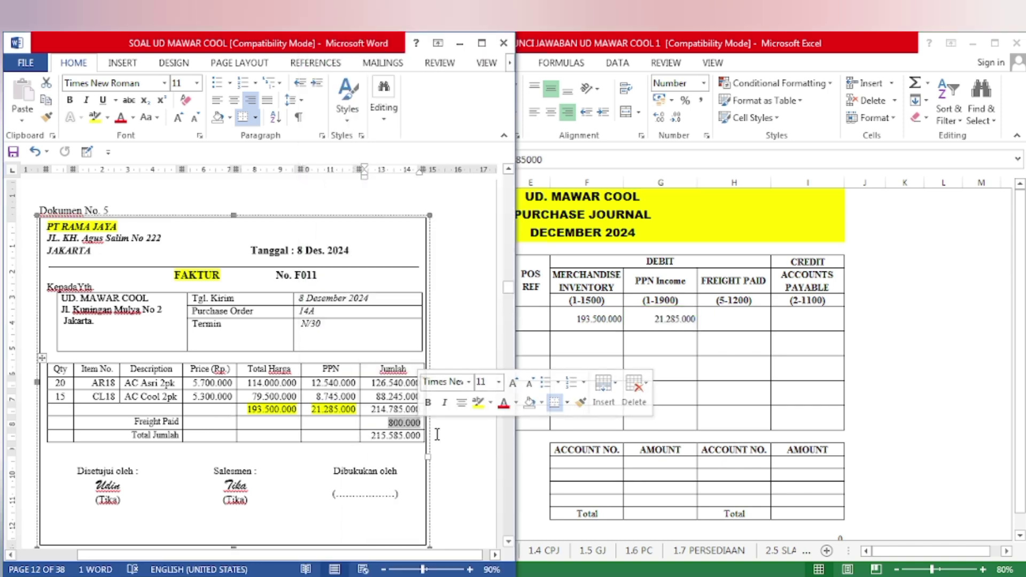
click(478, 402)
double_click(684, 319)
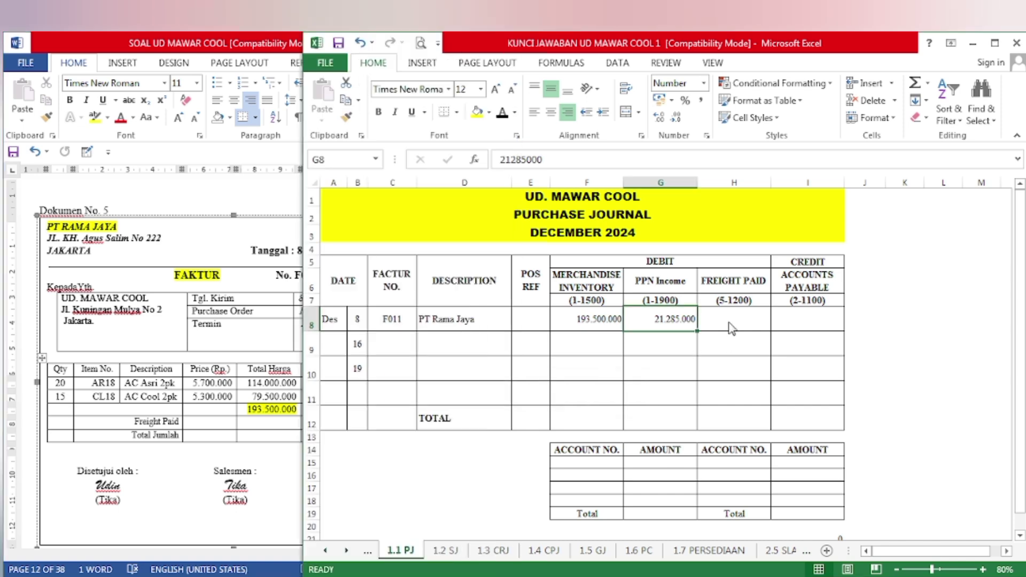
click(719, 317)
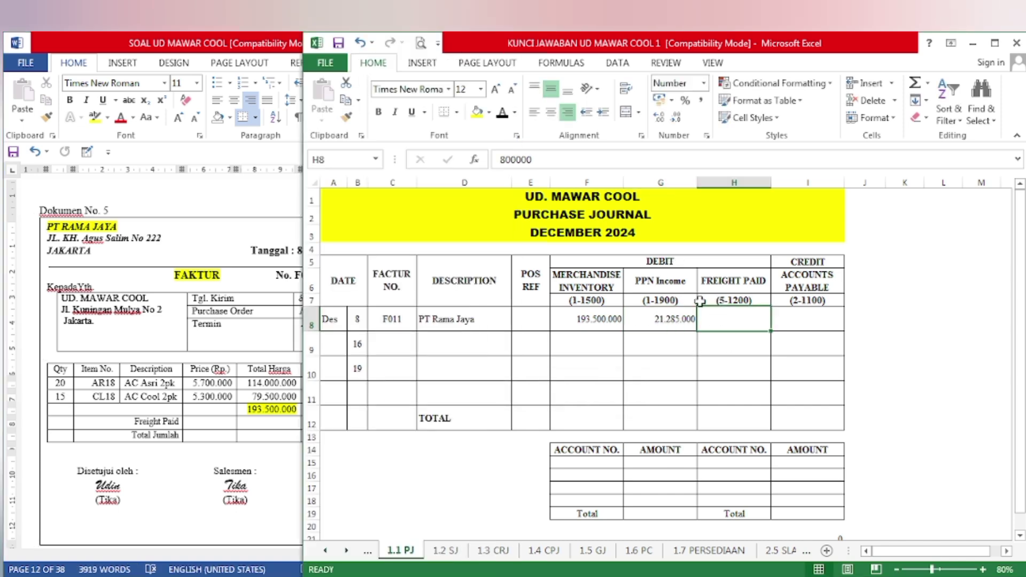
click(503, 112)
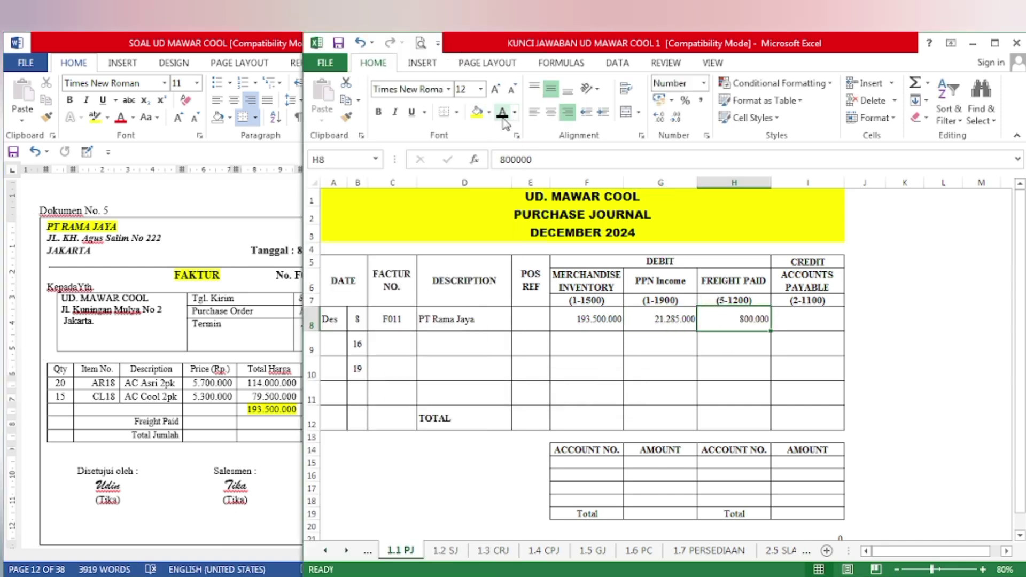
Highlight the Total Jumlah 215.585.000 yellow in Word and reveal the F011 Accounts Payable credit 215.585.000 in black in Excel
click(216, 445)
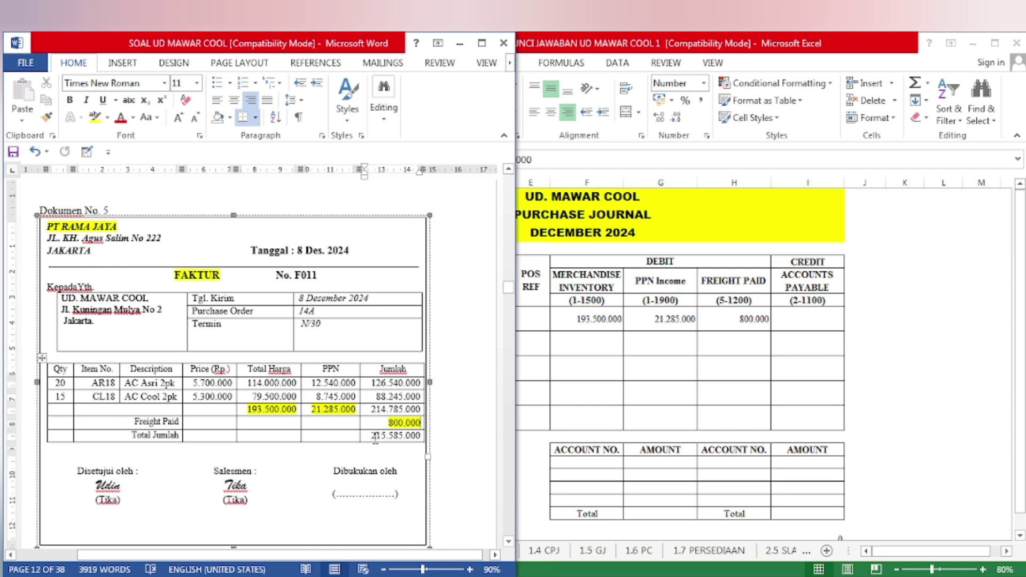
drag(370, 435, 422, 436)
click(480, 411)
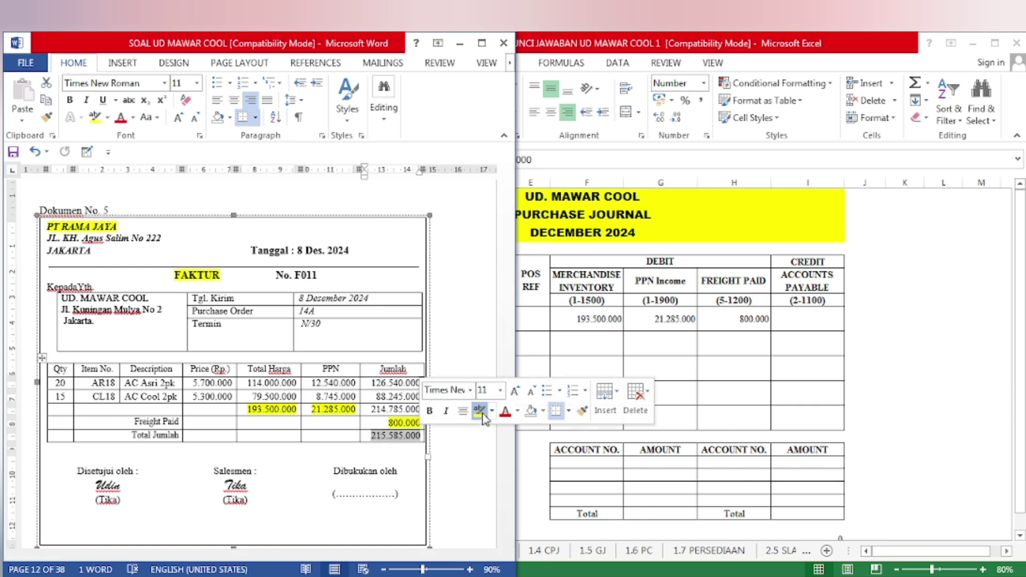
click(380, 470)
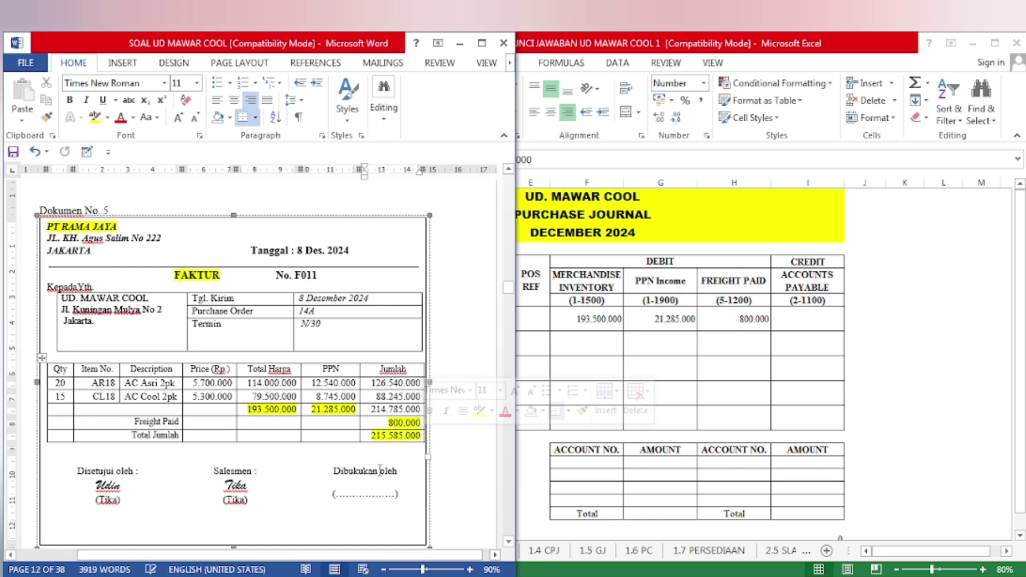
click(728, 412)
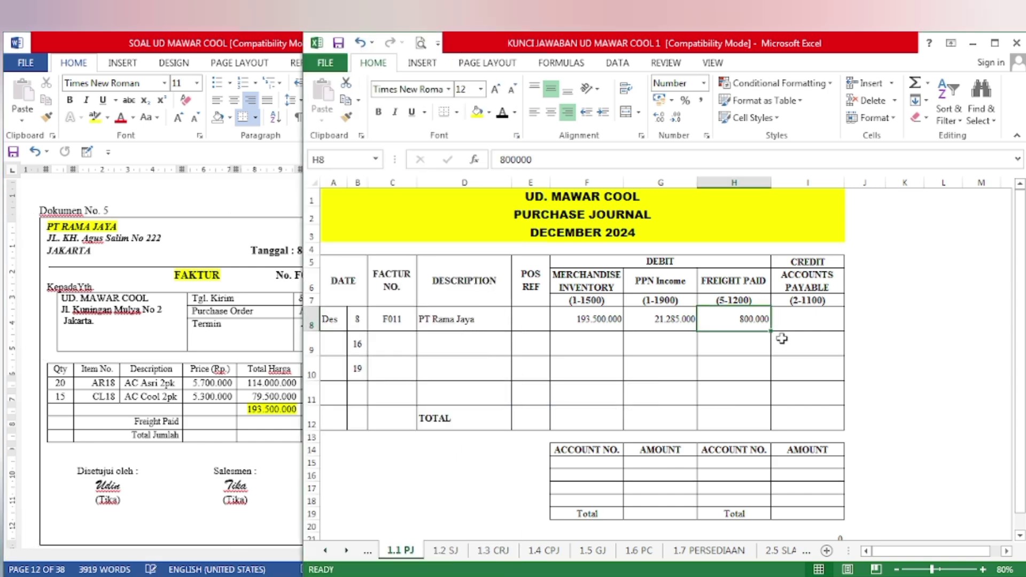
click(792, 320)
click(501, 114)
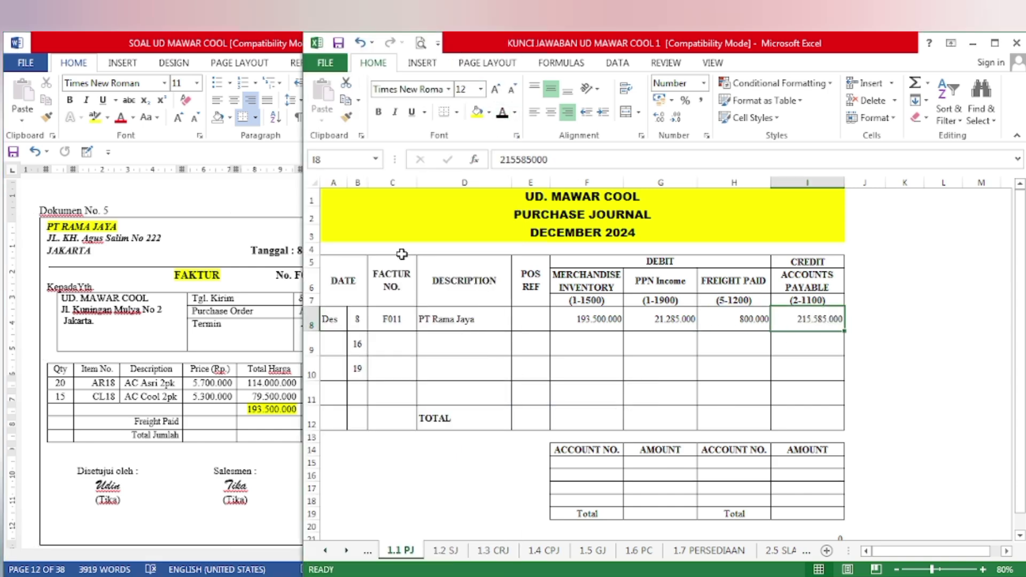
Find Dokumen No. 6 in Word and reveal BKK12-1, PT Raska Berkah and check CP12-001 in black in the Excel cash payment journal's 9 December row
click(136, 473)
scroll(137, 473, down, 4)
scroll(137, 474, down, 5)
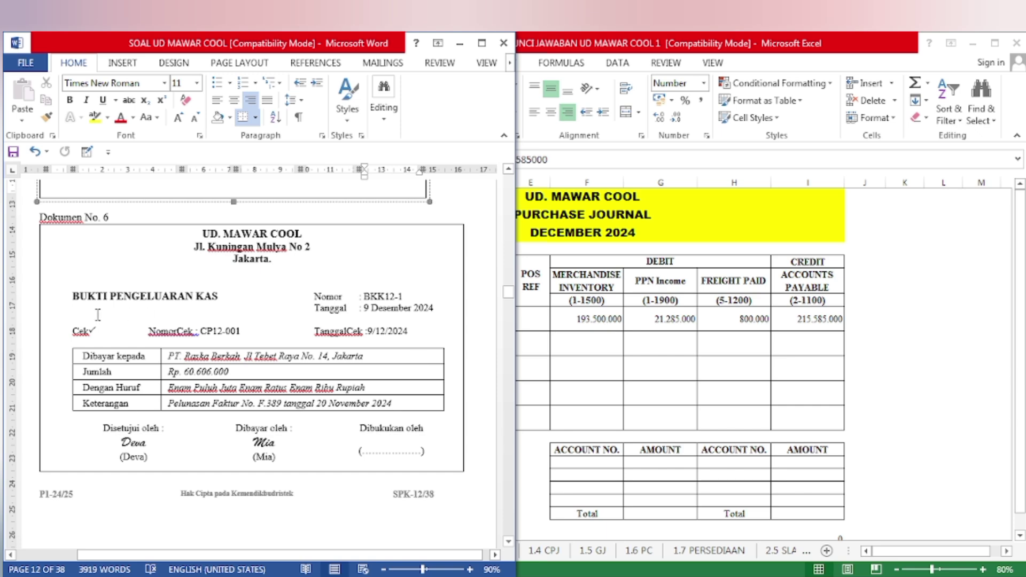
click(678, 386)
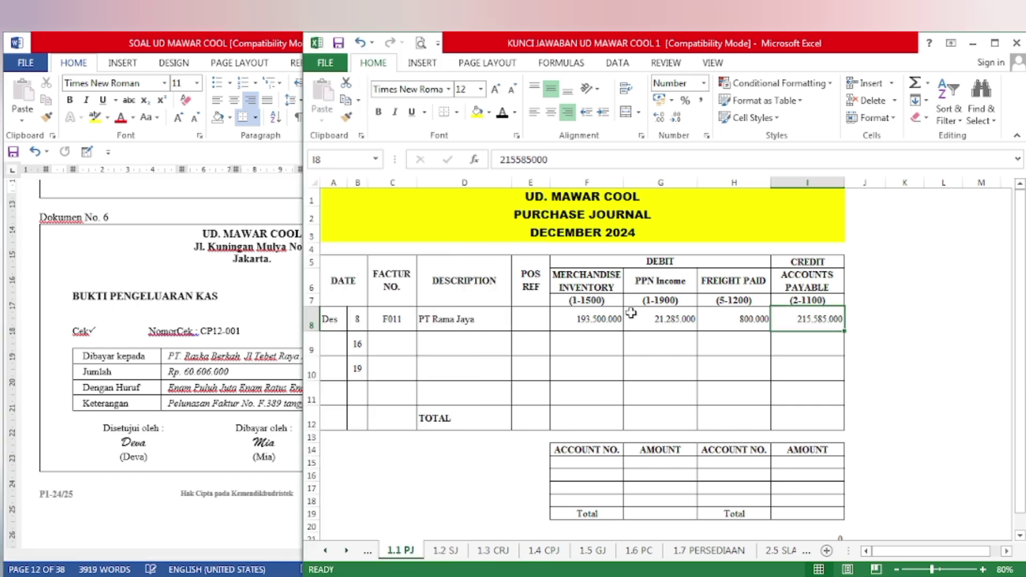
click(556, 559)
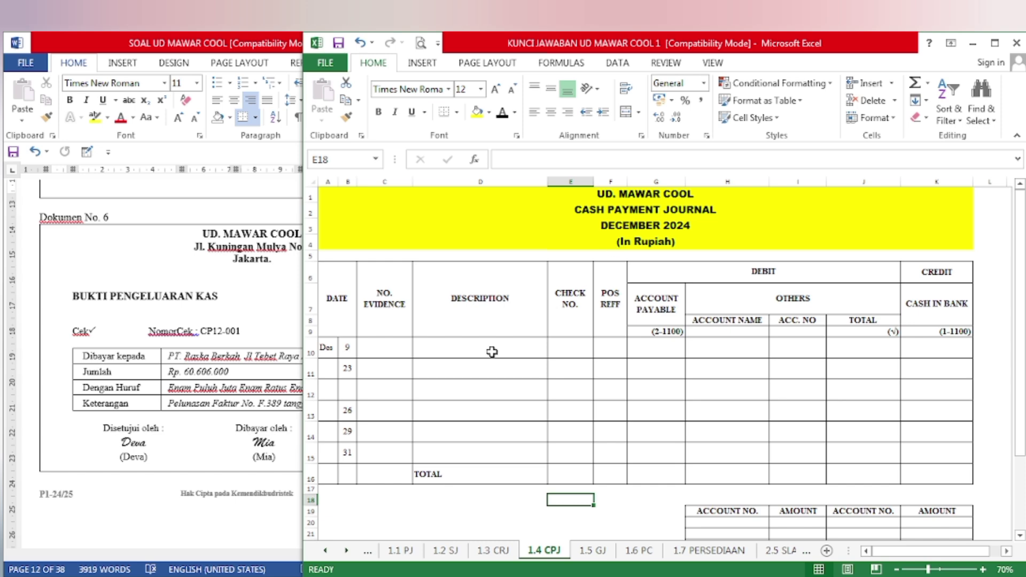
click(347, 349)
drag(347, 349, 450, 351)
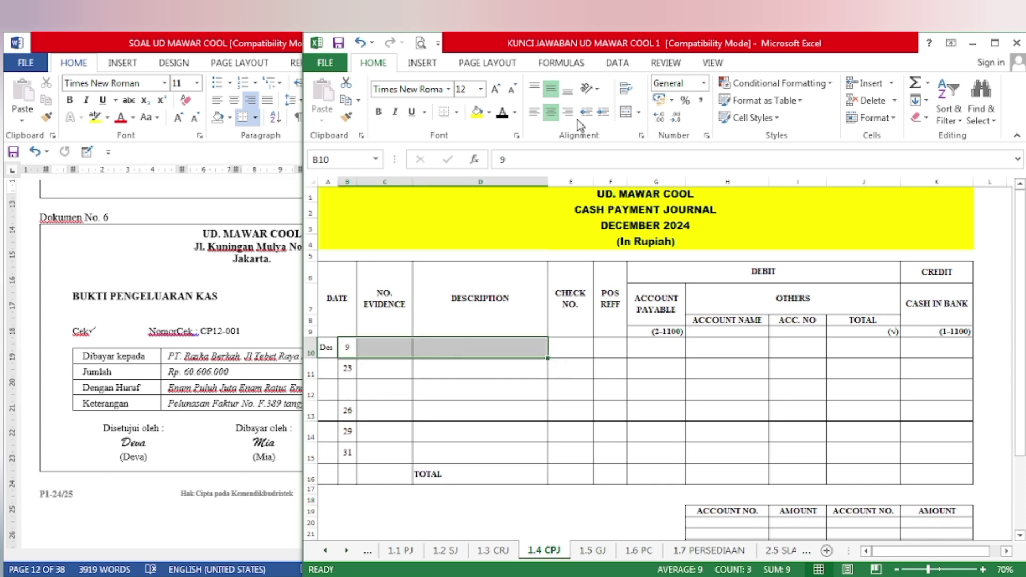
click(503, 113)
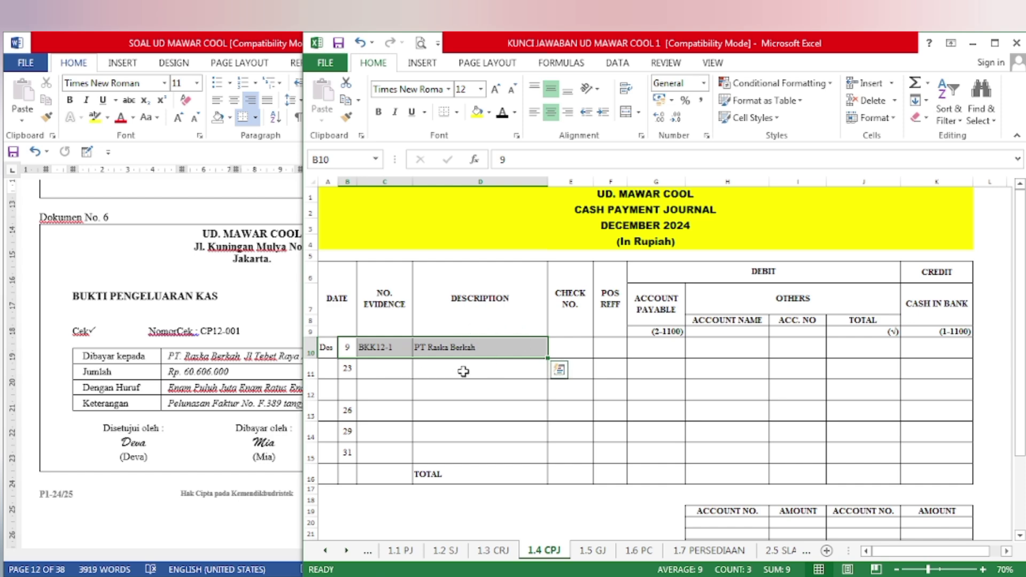
click(574, 355)
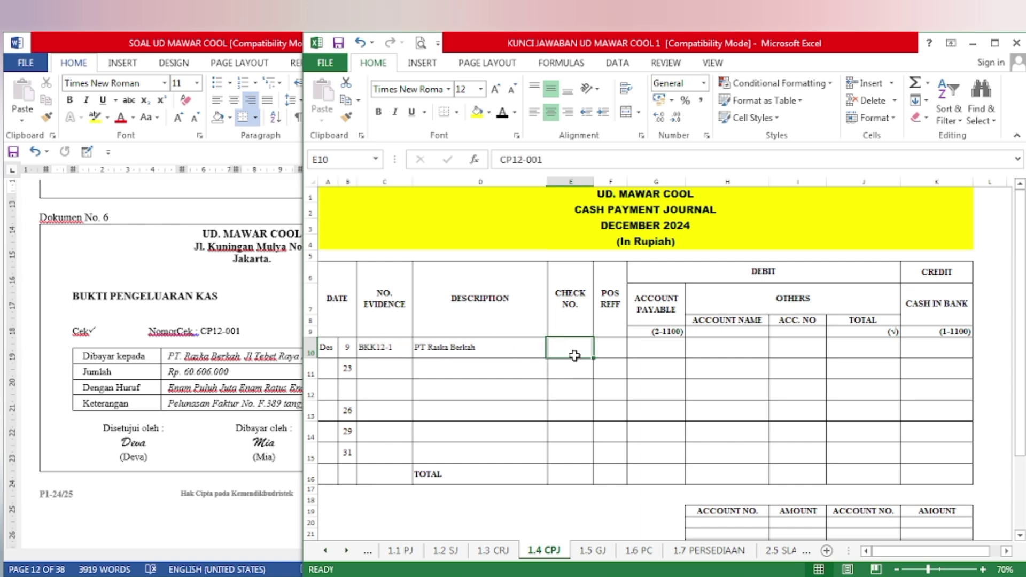
click(503, 114)
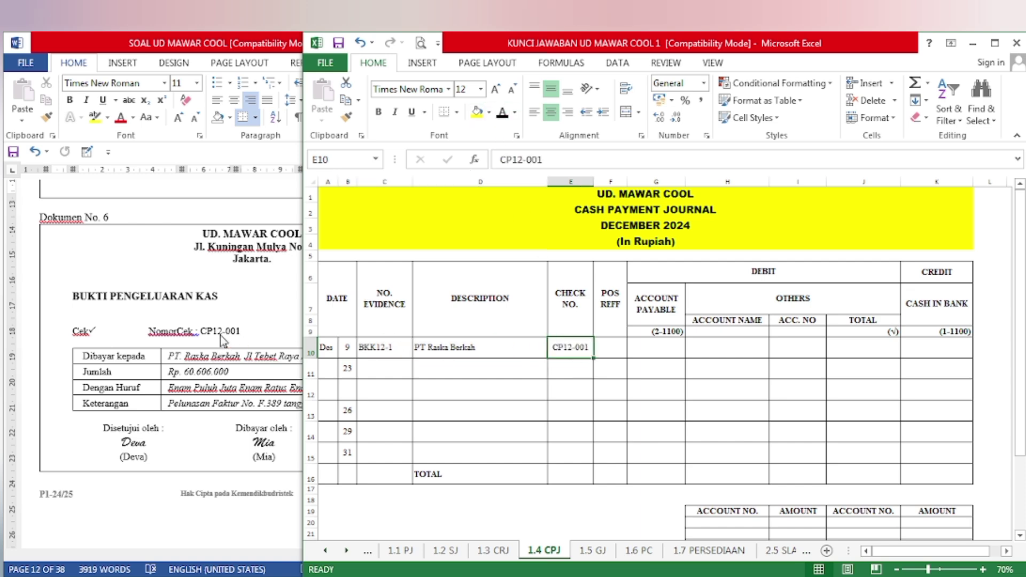
Reveal 60.606.000 in black as both the Account Payable debit and the Cash in Bank credit of BKK12-1
click(659, 355)
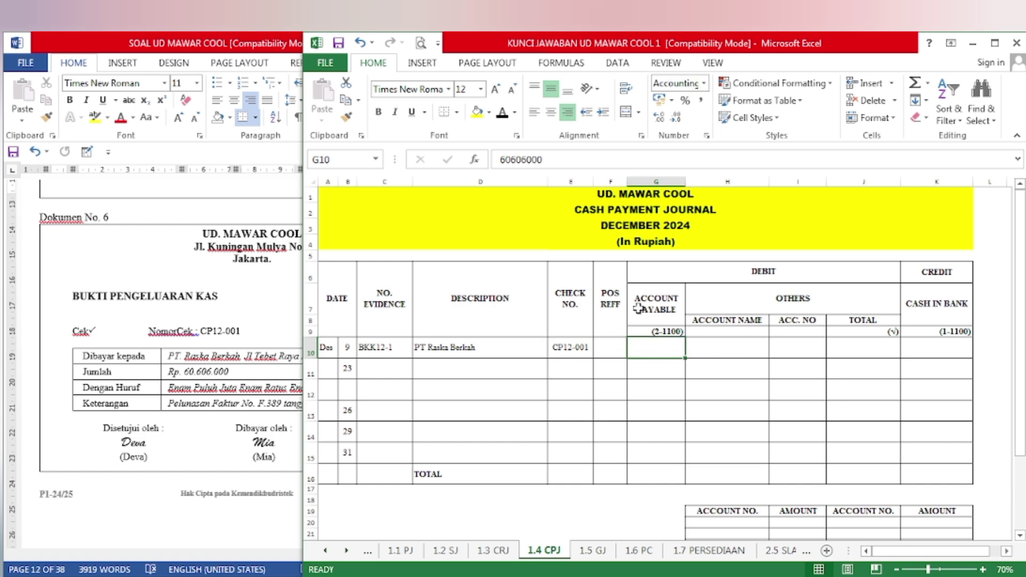
click(502, 114)
click(926, 351)
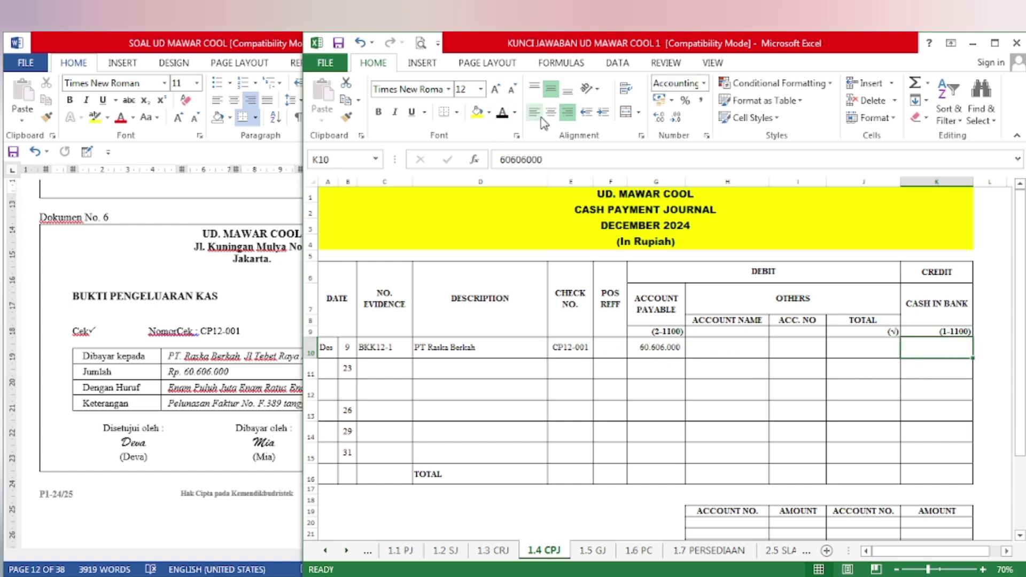
click(501, 114)
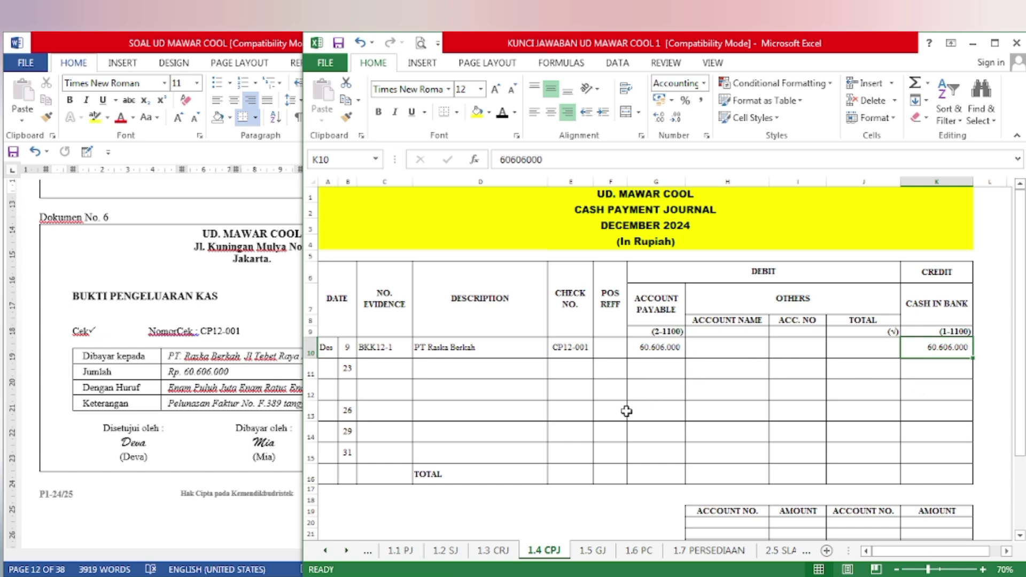
Find Dokumen No. 7 in Word and reveal BKM12-1 and Toko Adnan in black in the Excel cash receipt journal's 10 December row
click(187, 405)
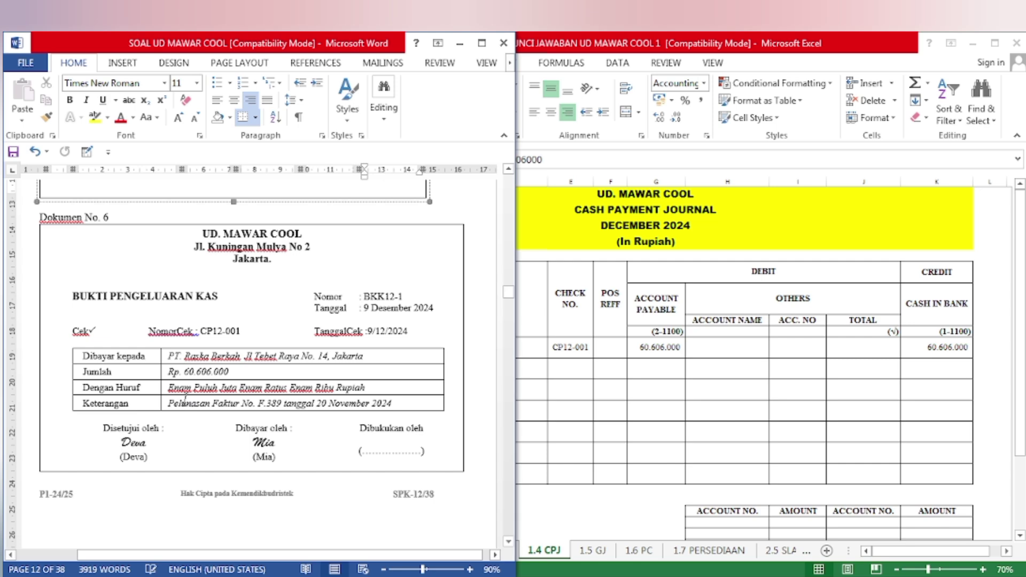
scroll(186, 401, down, 3)
scroll(186, 398, down, 5)
scroll(187, 398, up, 1)
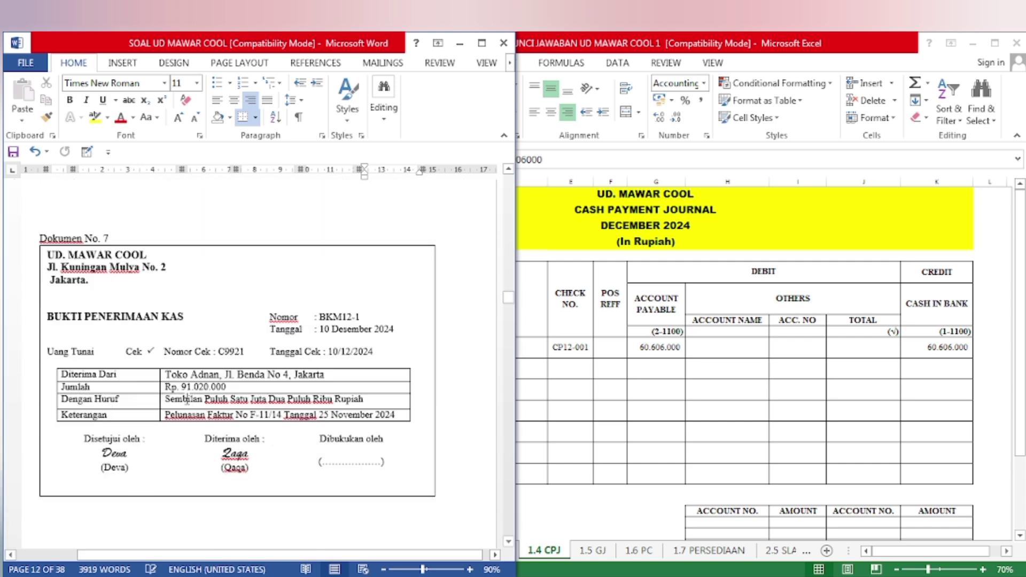
scroll(187, 399, up, 1)
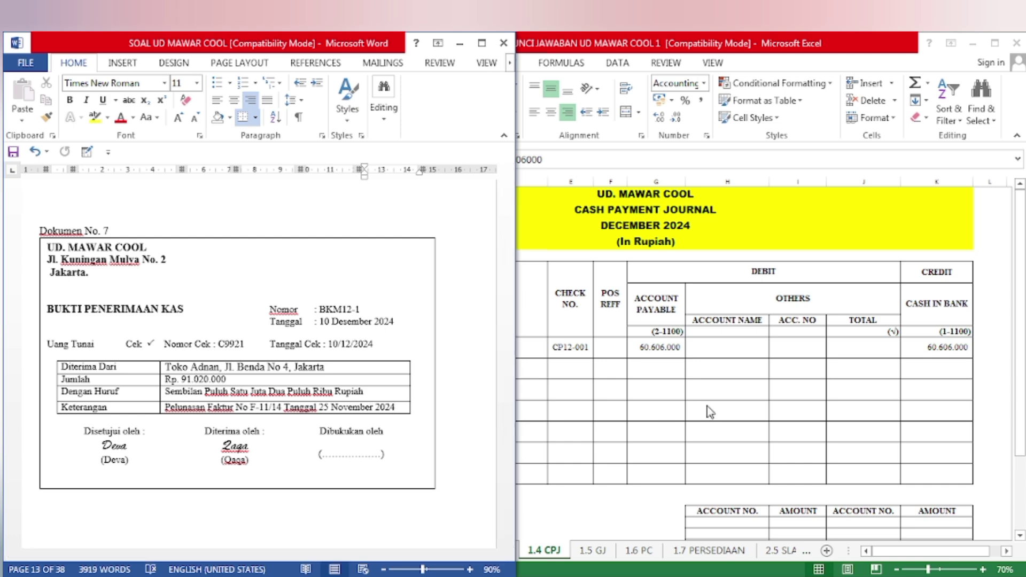
click(937, 353)
click(497, 555)
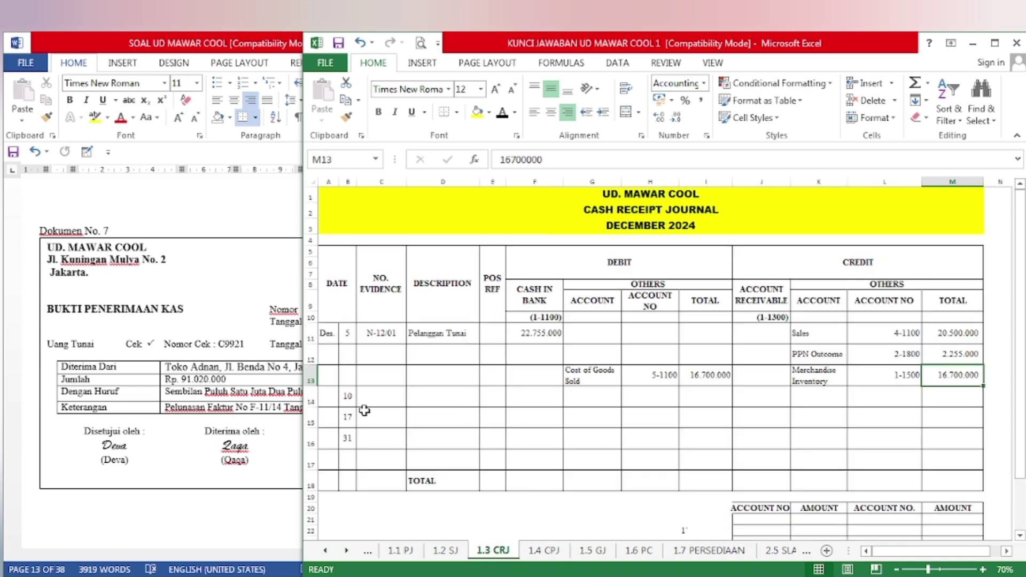
drag(347, 400, 425, 401)
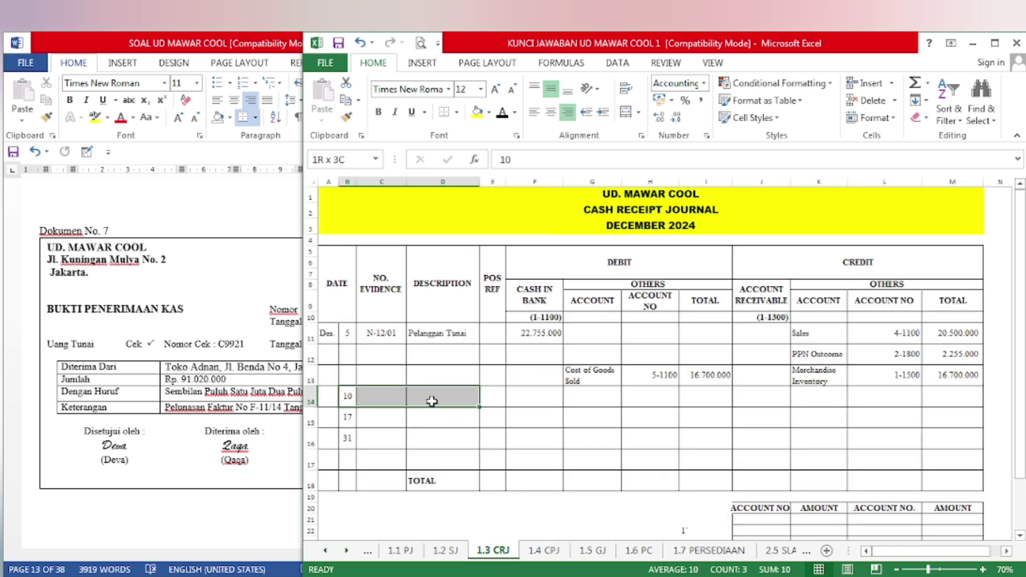
click(502, 113)
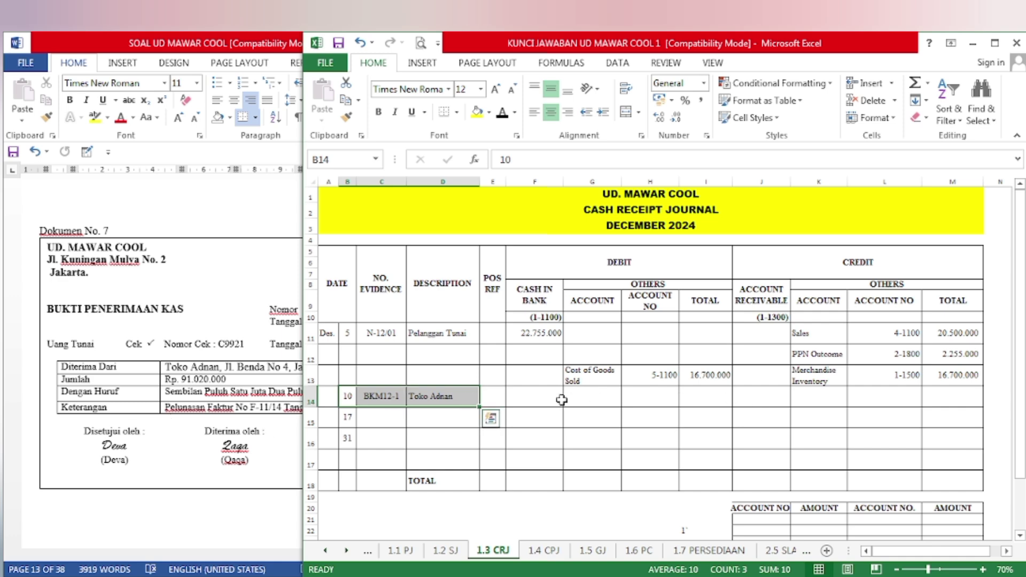
Show 91.020.000 in black as both the Cash in Bank debit and the Account Receivable credit of BKM12-1
click(535, 397)
text(91020000)
key(ctrl+Return)
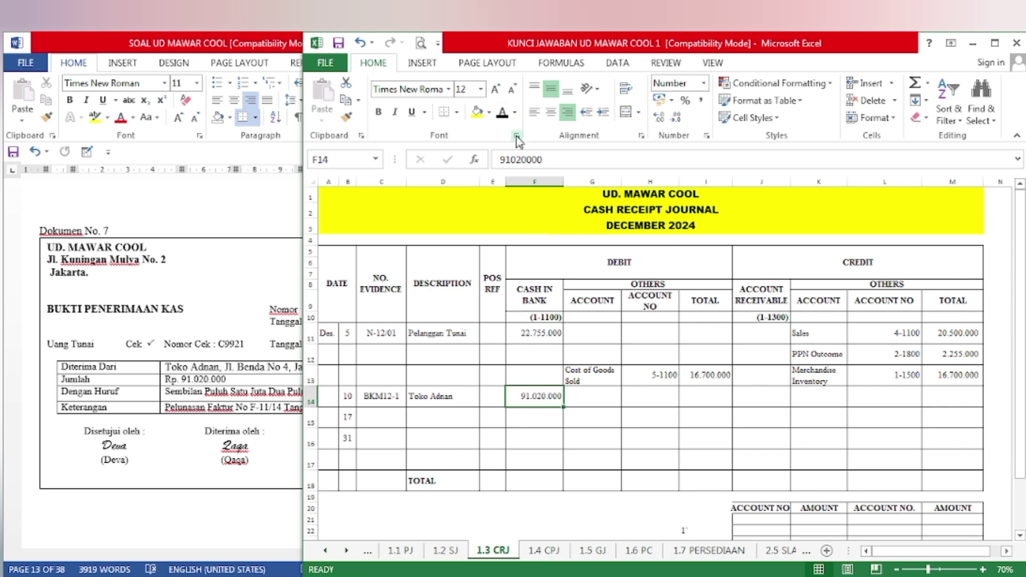
click(772, 402)
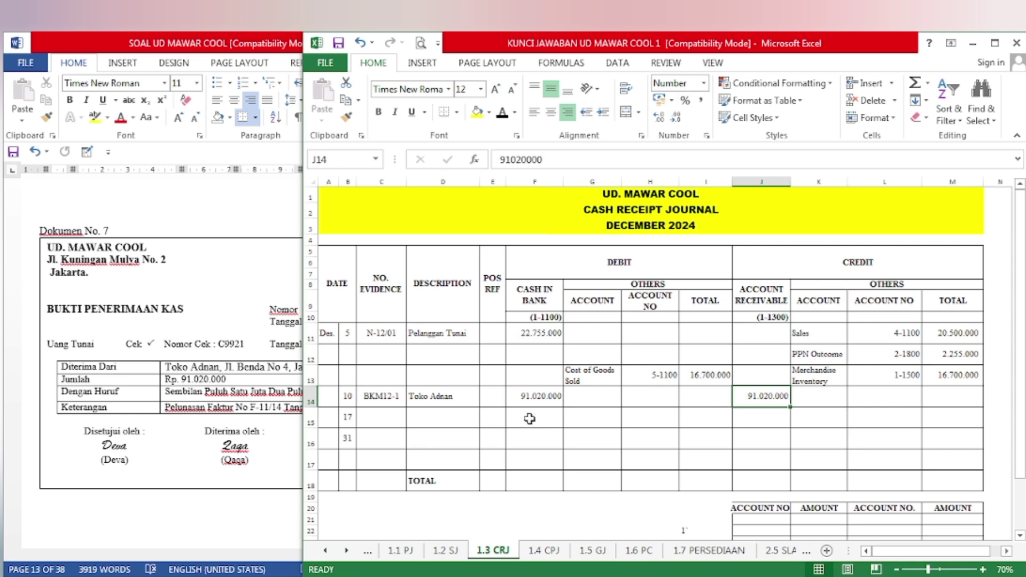
Find Dokumen No. 8 in Word and highlight its heading FAKTUR yellow
click(203, 486)
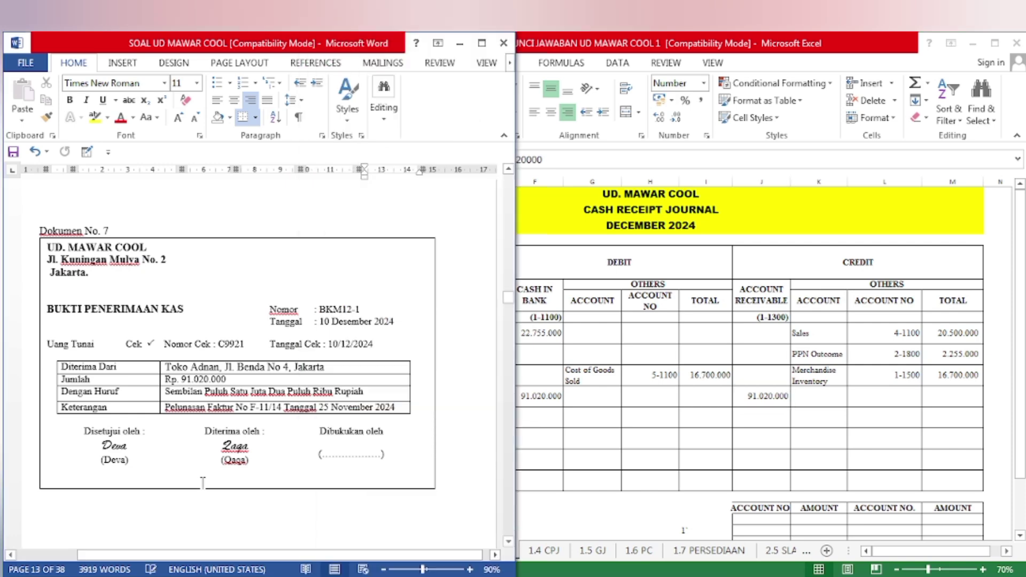
scroll(203, 484, down, 10)
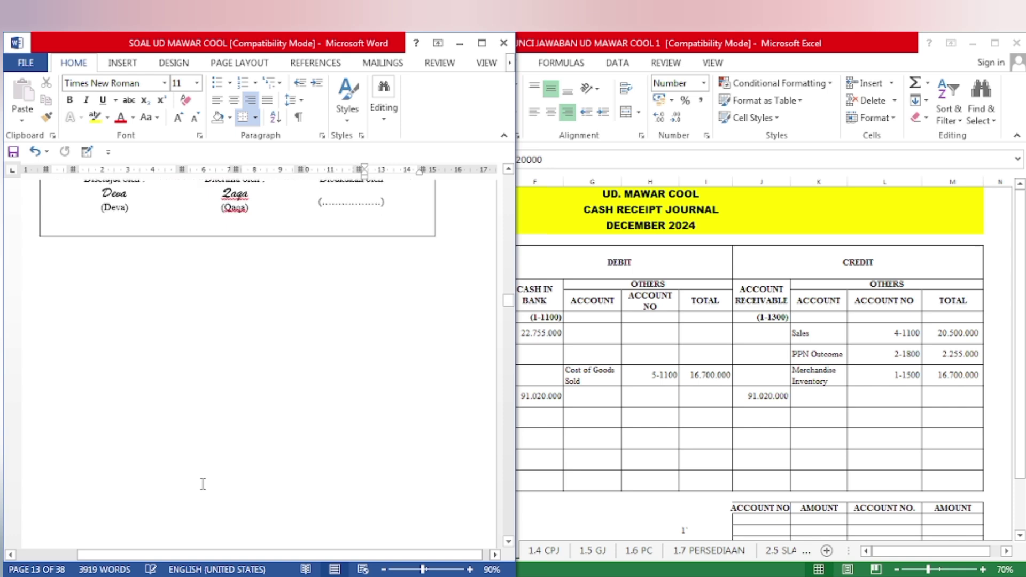
scroll(203, 483, down, 8)
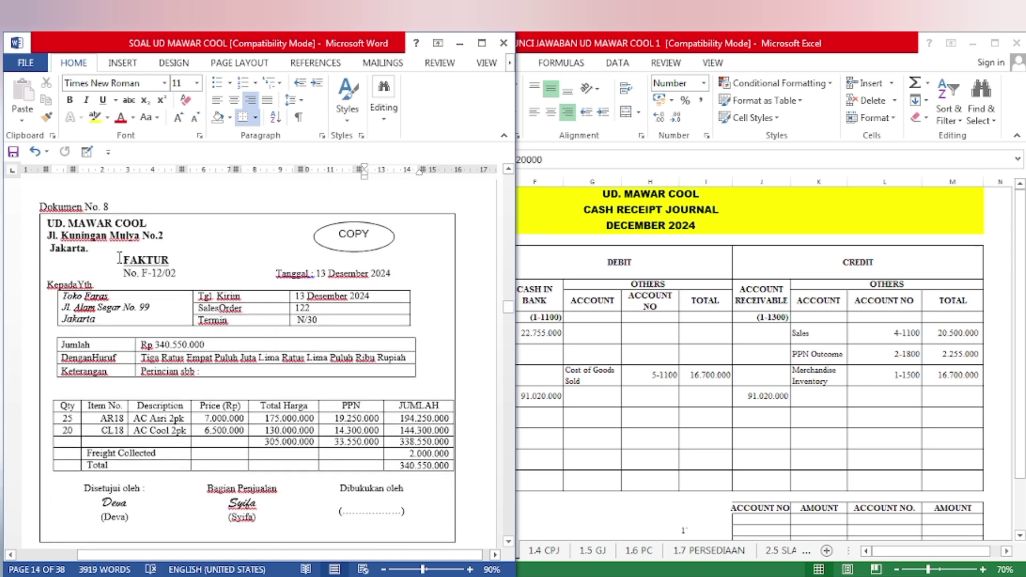
drag(124, 259, 170, 261)
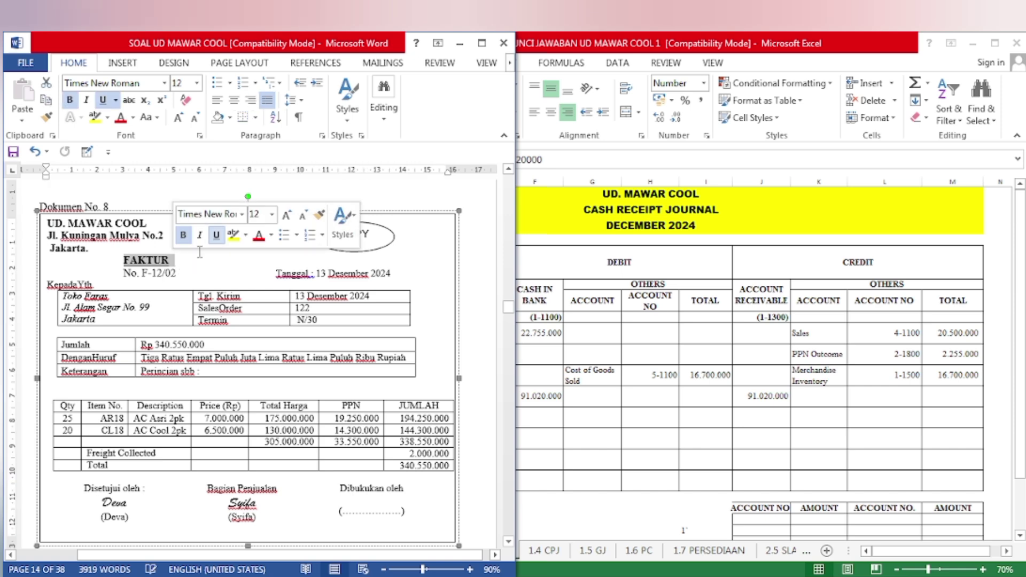
click(260, 303)
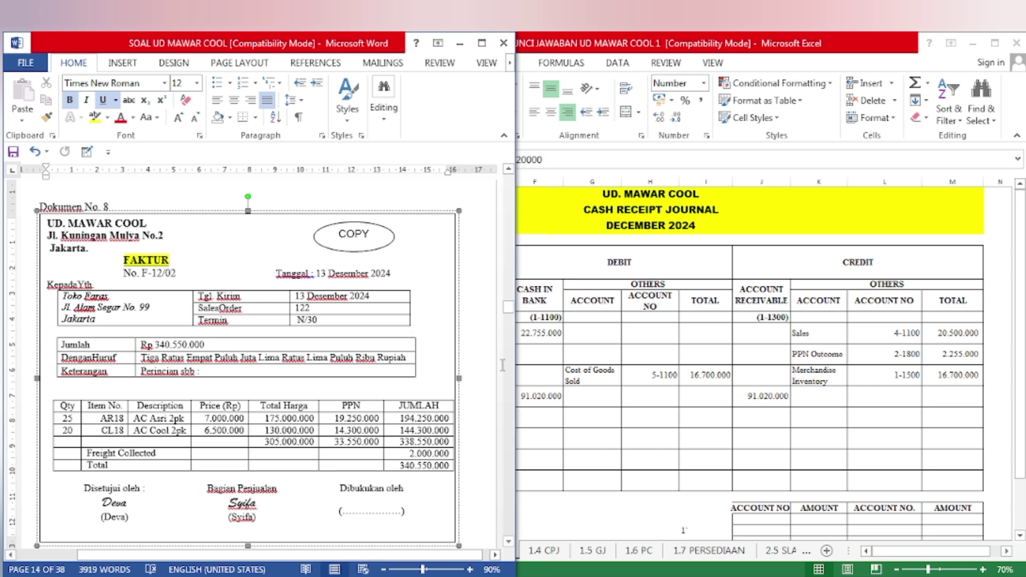
Switch to Excel and reveal the 13 December entry F-12/02, Toko Faras, in black in the sales journal
key(alt+Tab)
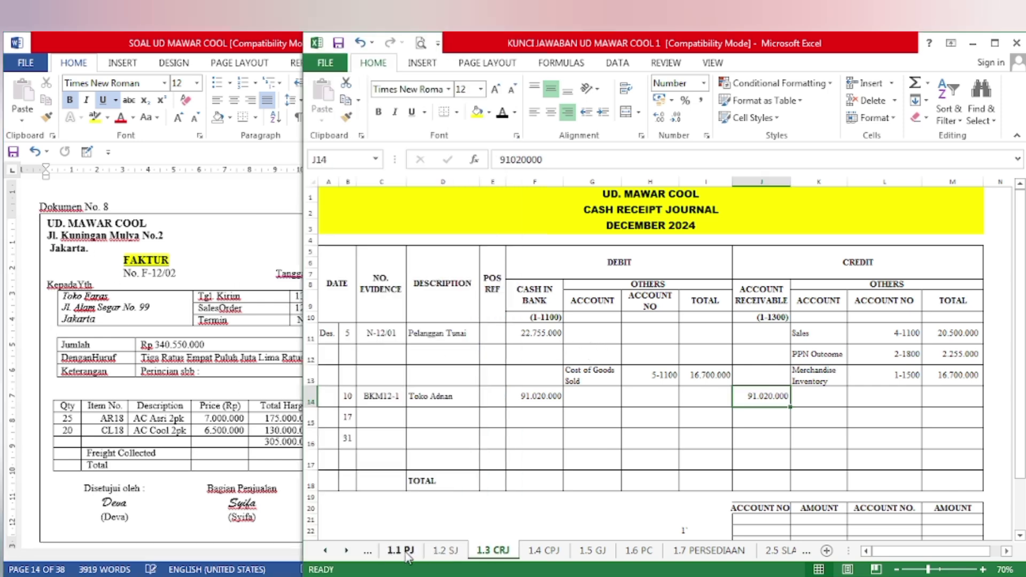
click(443, 551)
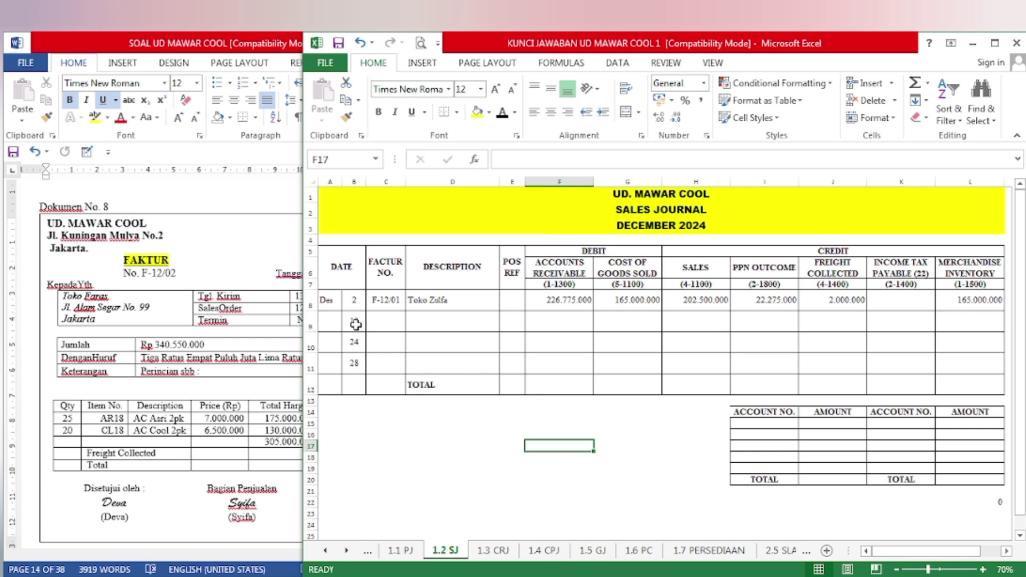
drag(355, 321, 453, 321)
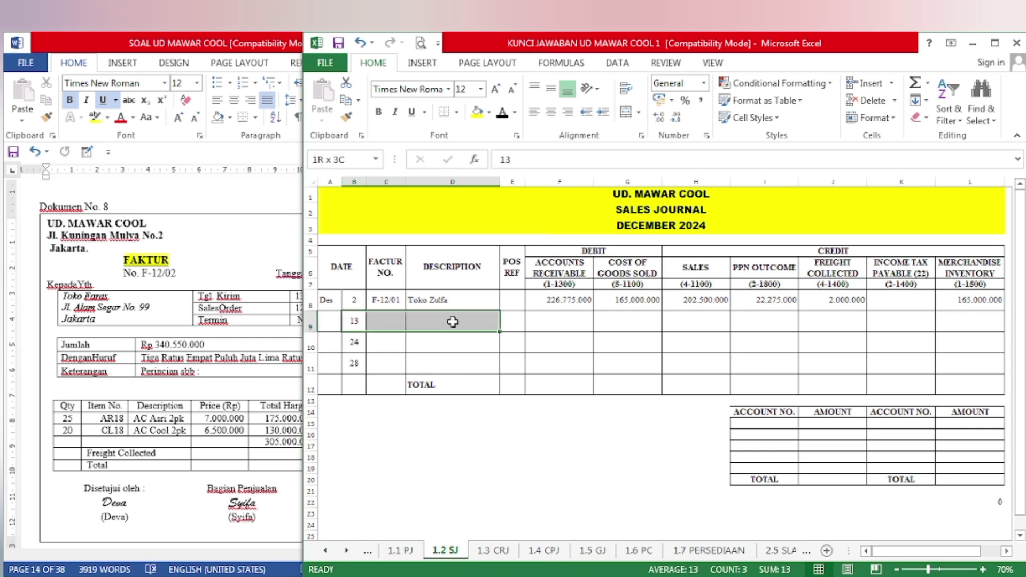
click(503, 113)
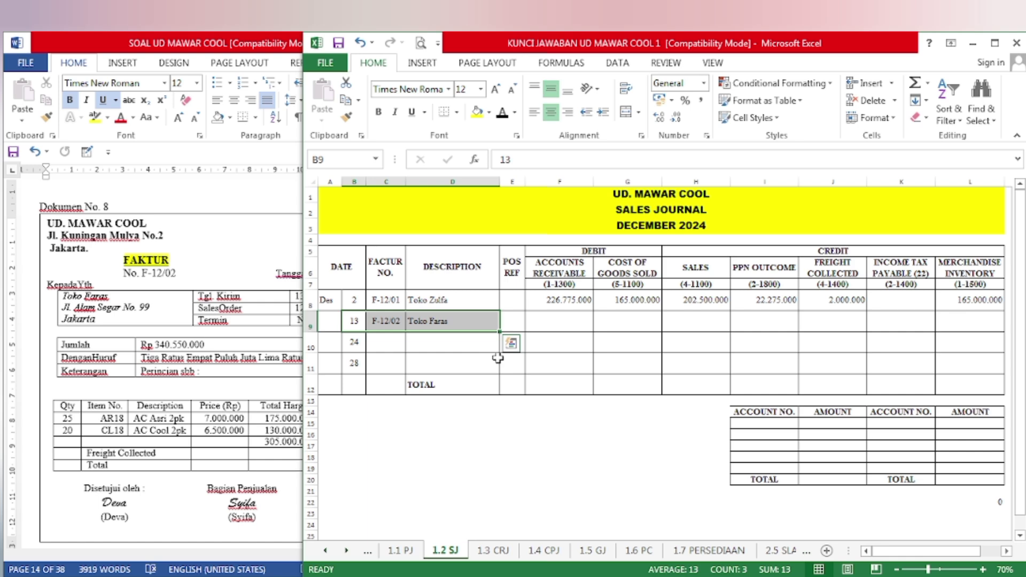
Highlight the invoice's Total 340.550.000 yellow in Word and reveal the F-12/02 Accounts Receivable debit 340.550.000 in black in Excel
click(152, 396)
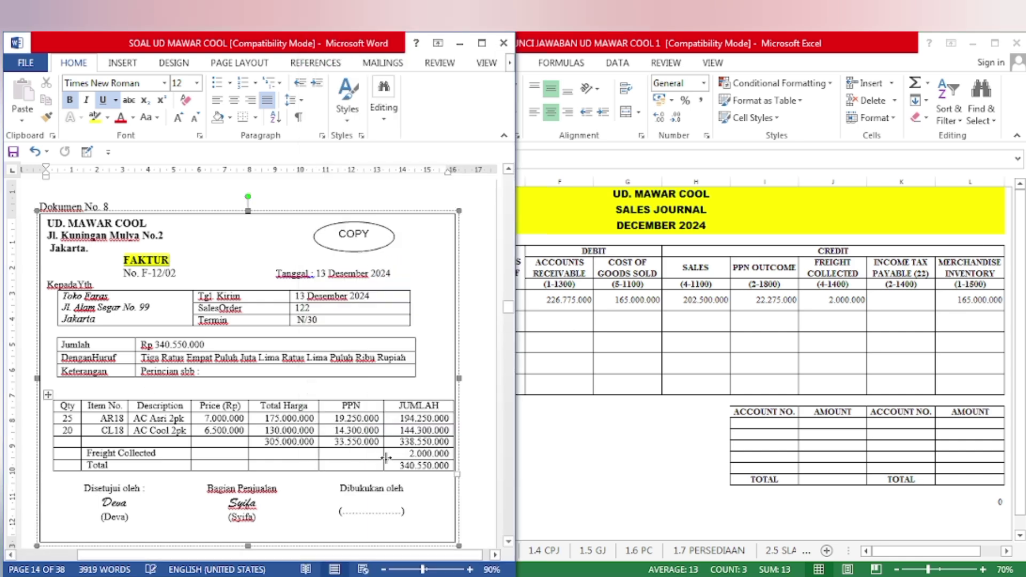
drag(399, 465, 458, 465)
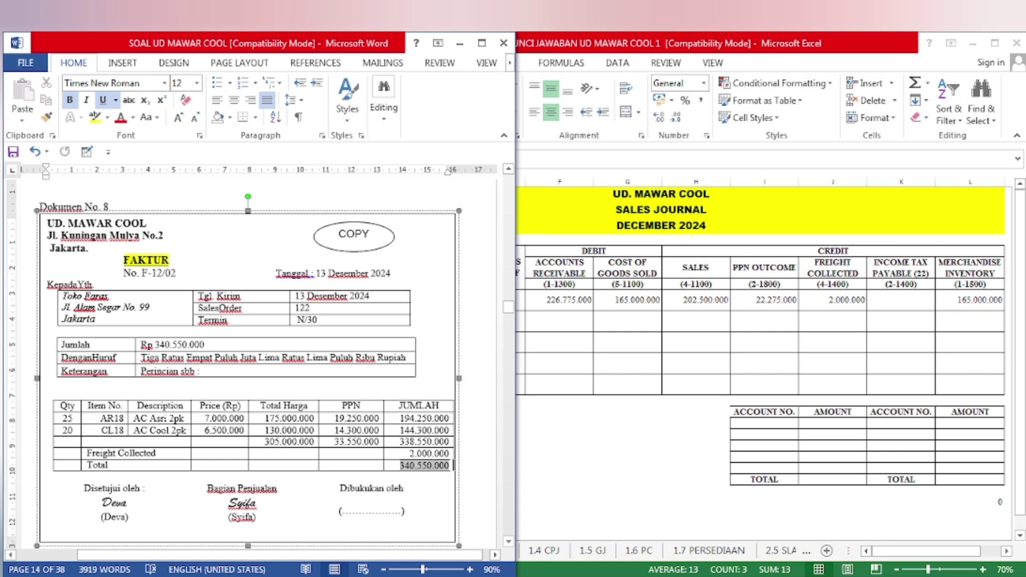
click(511, 440)
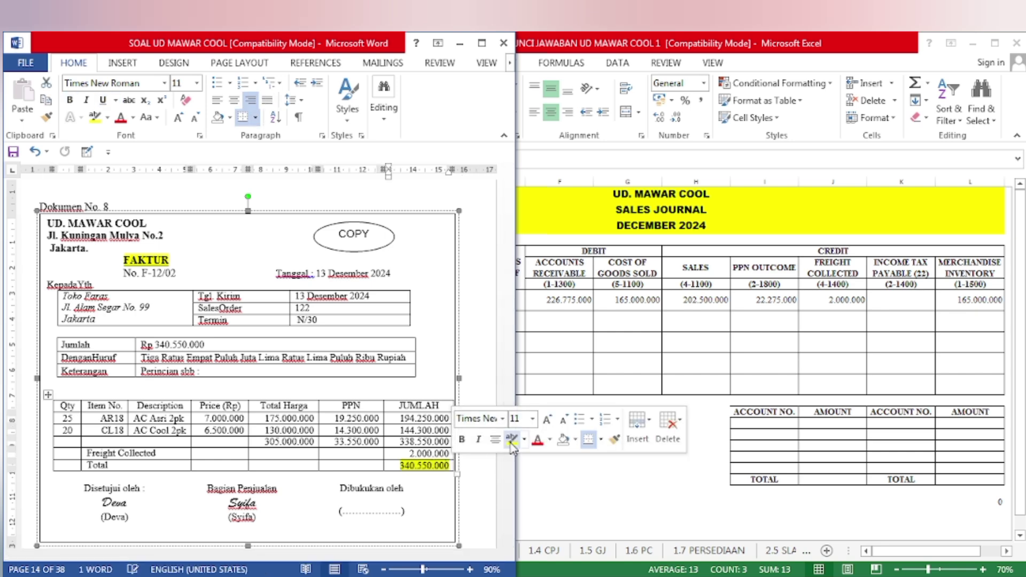
key(alt+Tab)
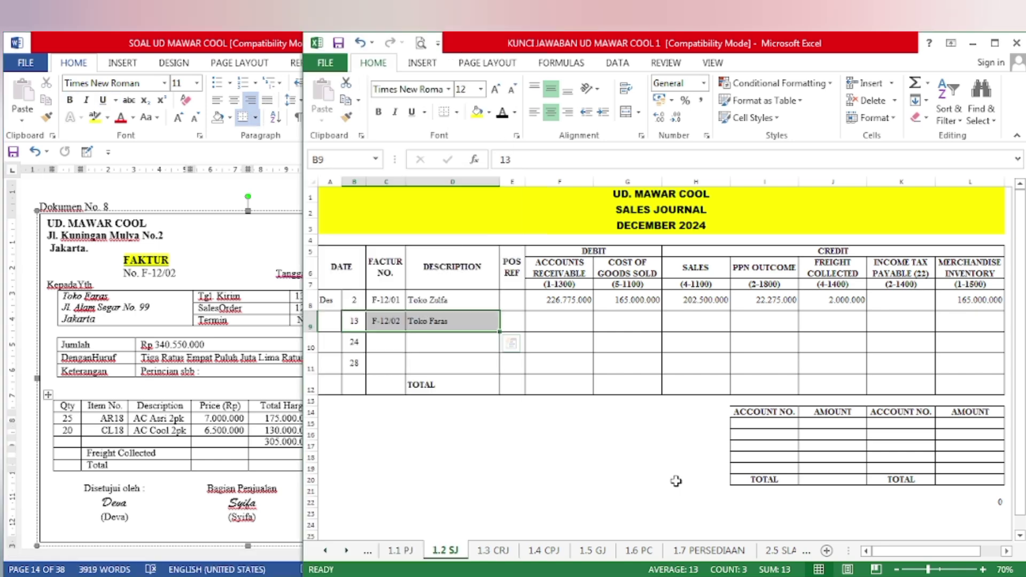
click(561, 320)
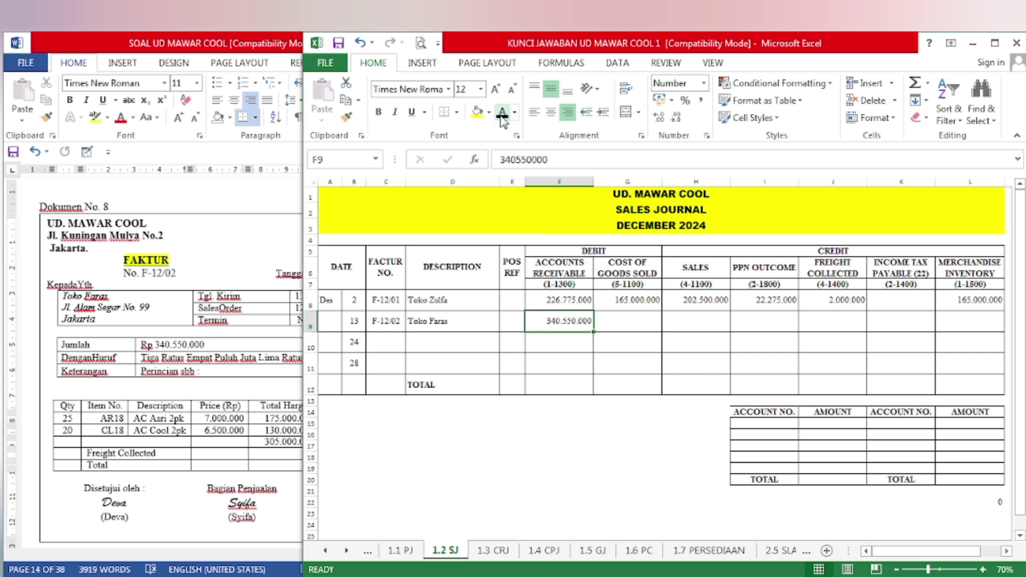
Highlight the Total Harga sum 305.000.000 yellow in the Dokumen No. 8 invoice in Word
click(249, 444)
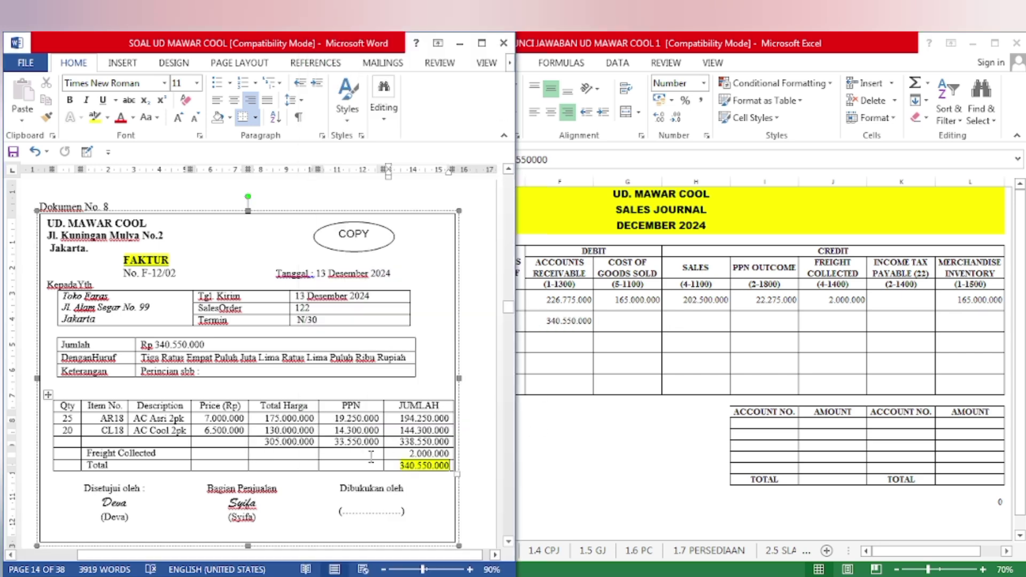
drag(263, 442, 315, 443)
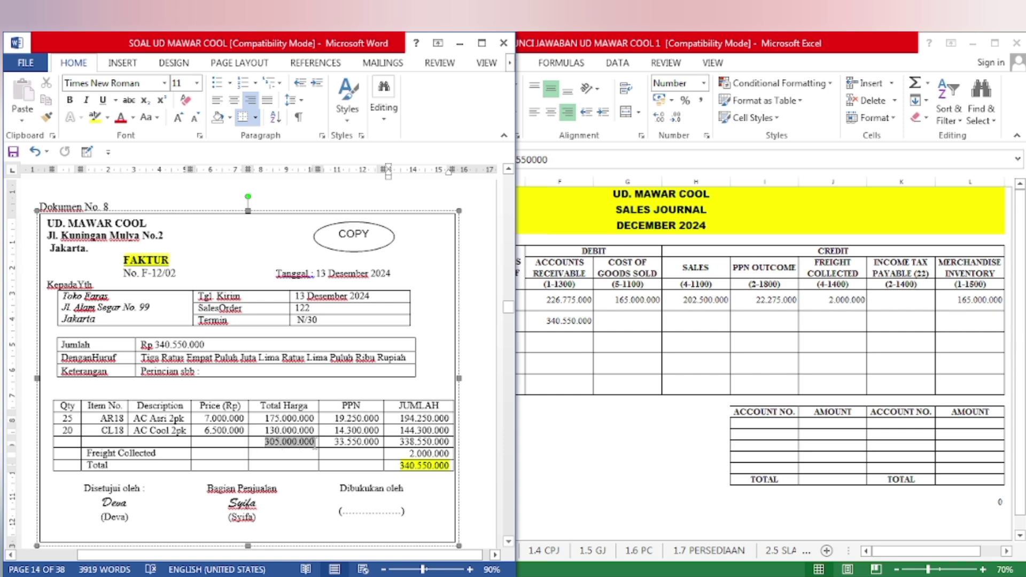
click(374, 488)
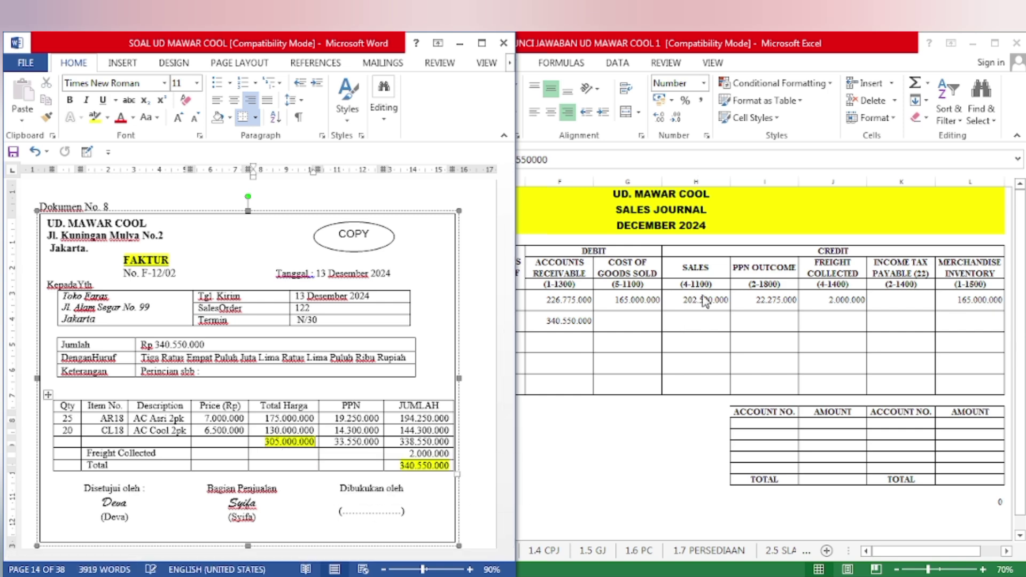
Switch to Excel and reveal the F-12/02 Sales credit 305.000.000 in black in the sales journal
click(696, 318)
click(695, 321)
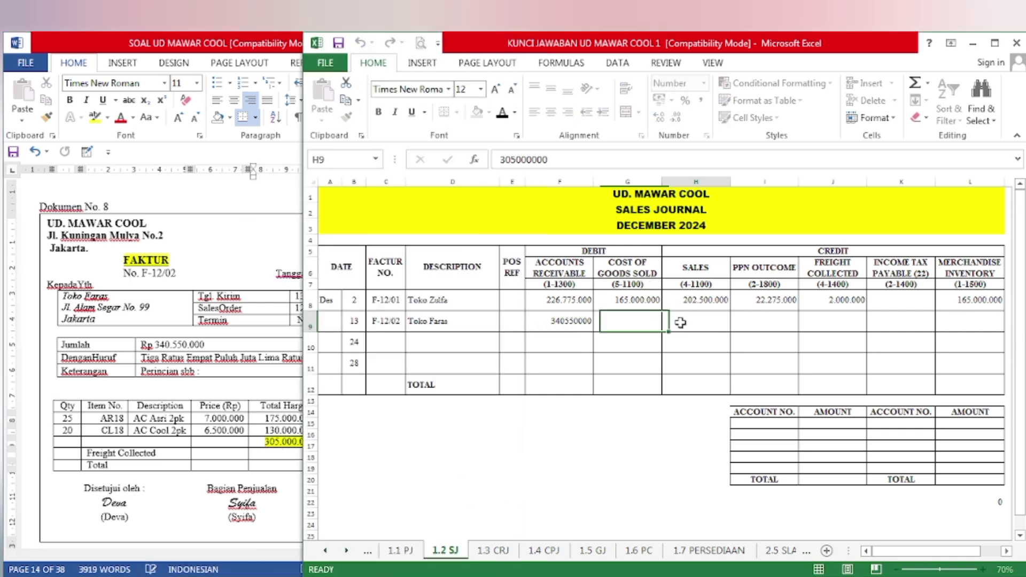
text(305000000)
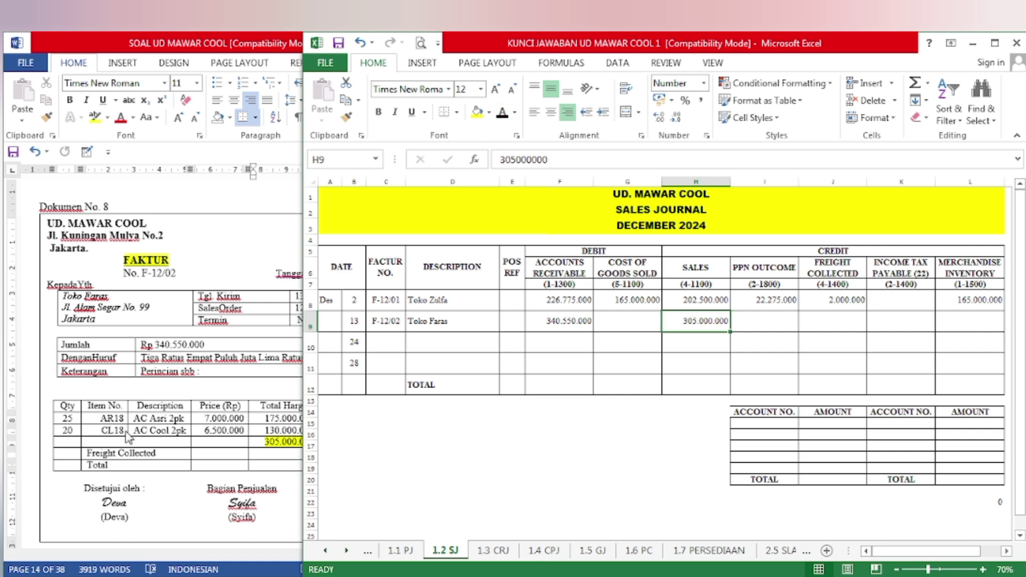
Highlight the invoice's PPN sum 33.550.000 yellow in Word and reveal the F-12/02 PPN Outcome credit 33.550.000 in black in Excel
click(160, 446)
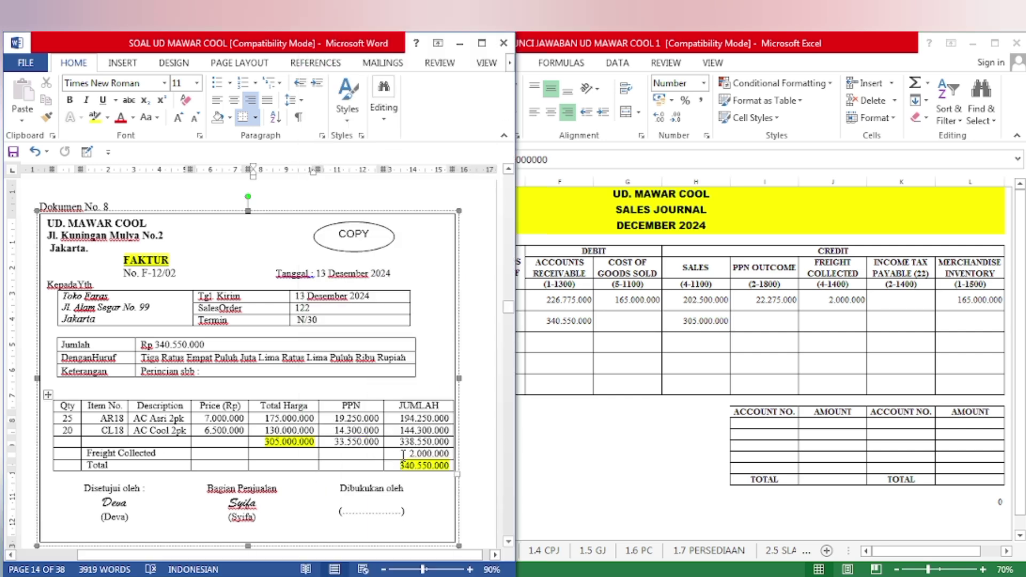
drag(328, 443, 373, 449)
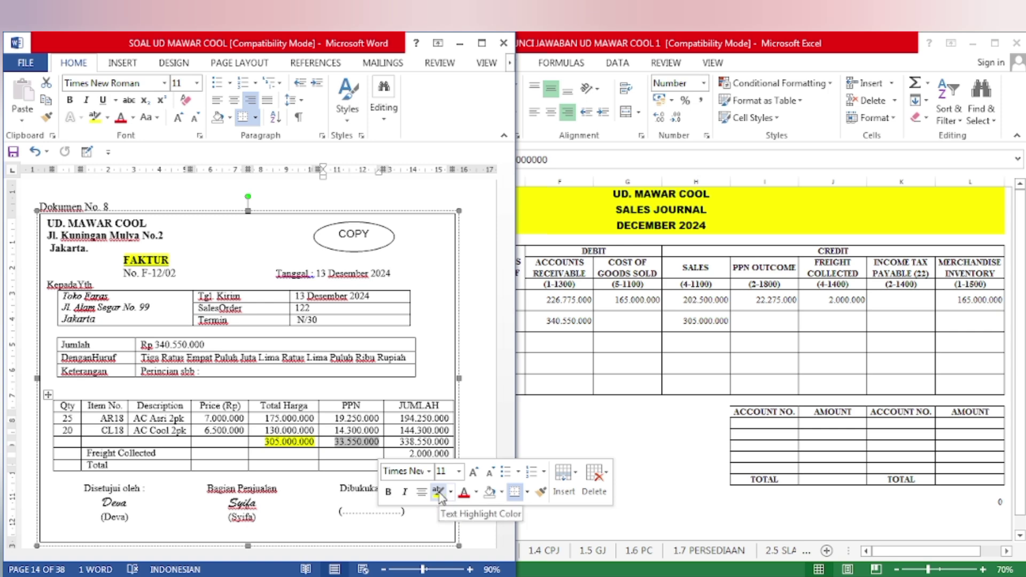
click(439, 494)
click(649, 428)
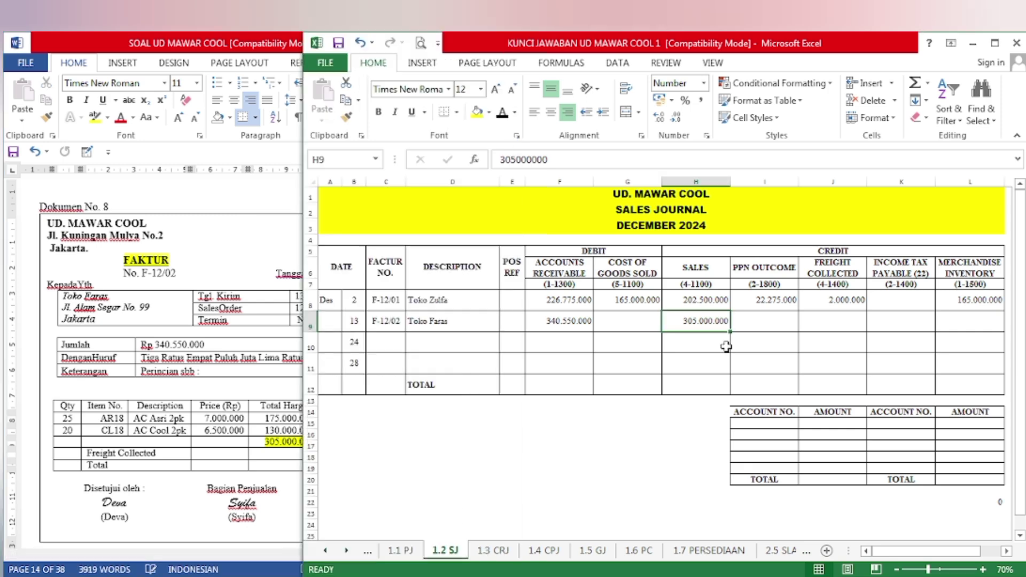
click(746, 324)
text(33550000)
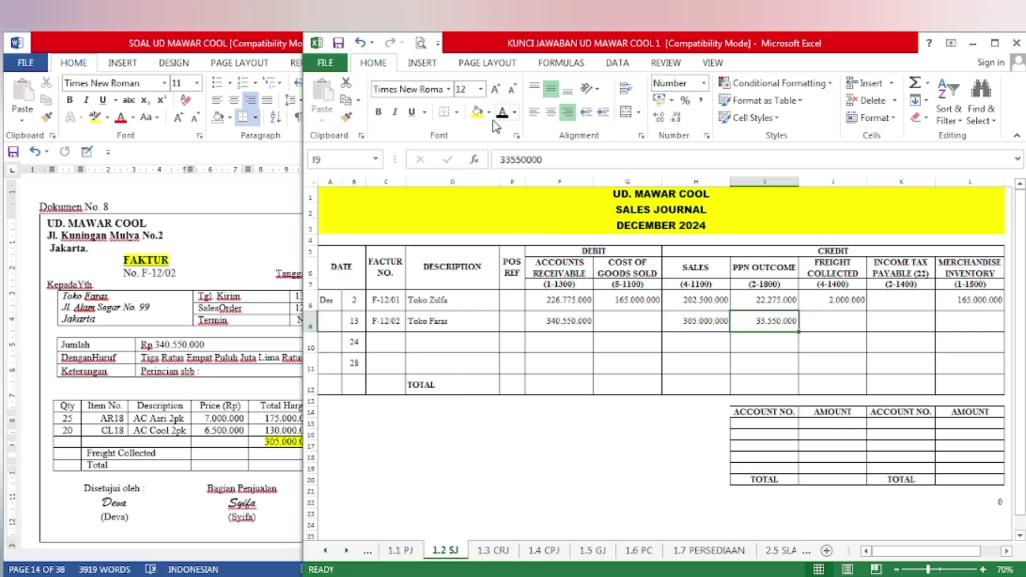
Highlight the invoice's Freight Collected 2.000.000 yellow in Word and reveal the F-12/02 Freight Collected credit 2.000.000 in black in Excel
click(126, 350)
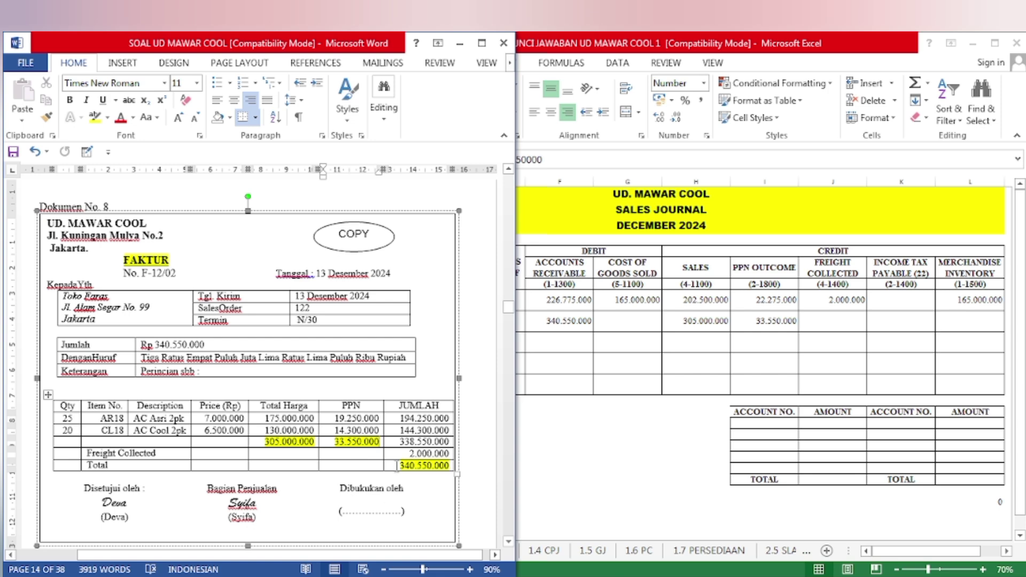
drag(407, 454, 449, 453)
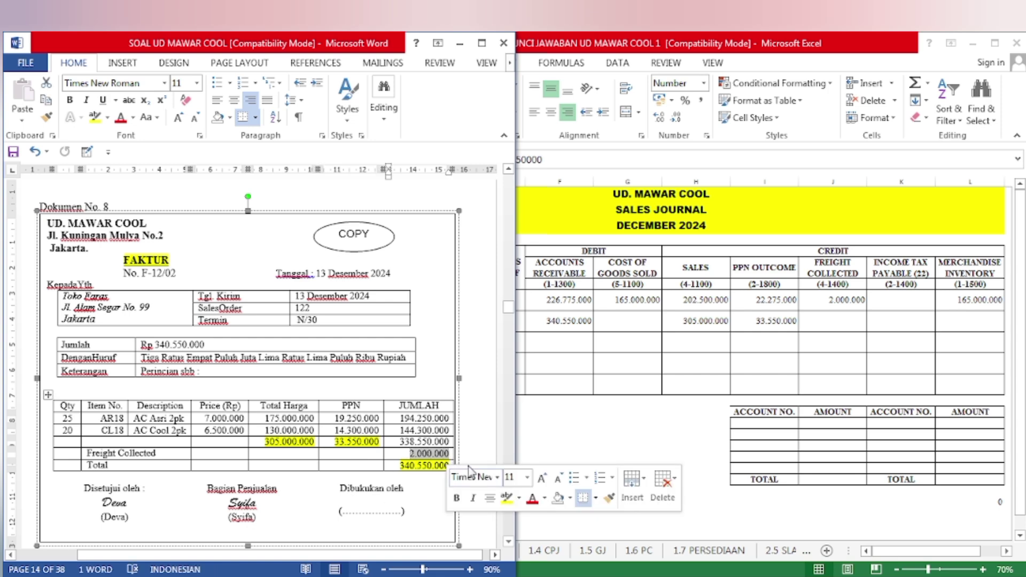
click(505, 500)
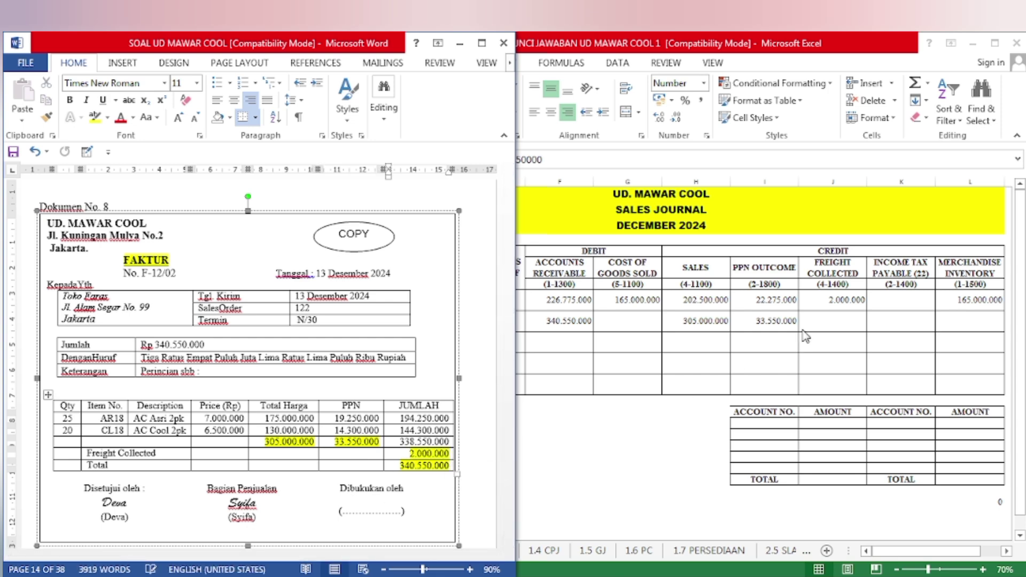
click(827, 322)
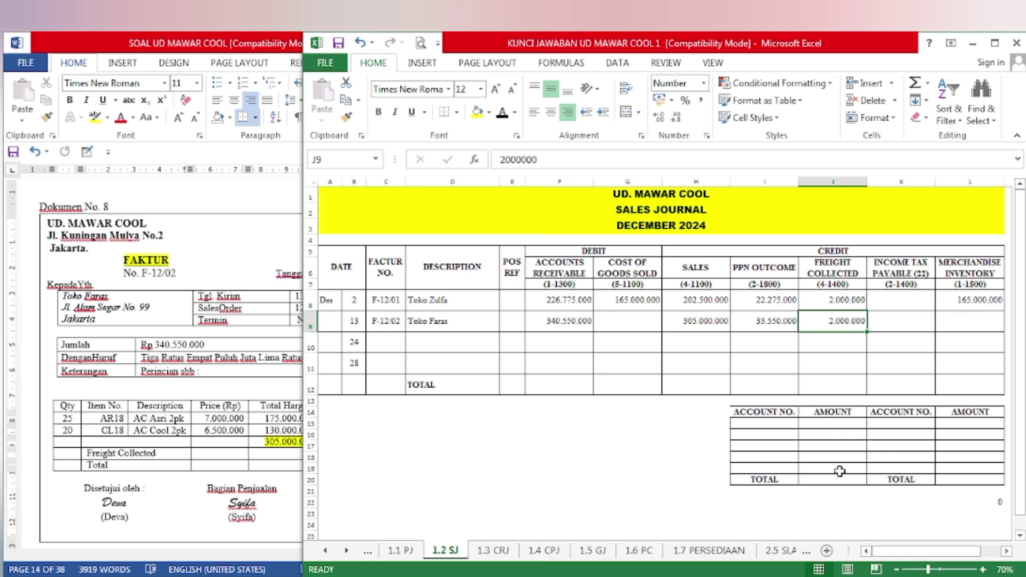
Fill the F-12/02 Toko Faras date, evidence number, description and OUT total yellow in the AC ASRI 2PK inventory card
click(726, 552)
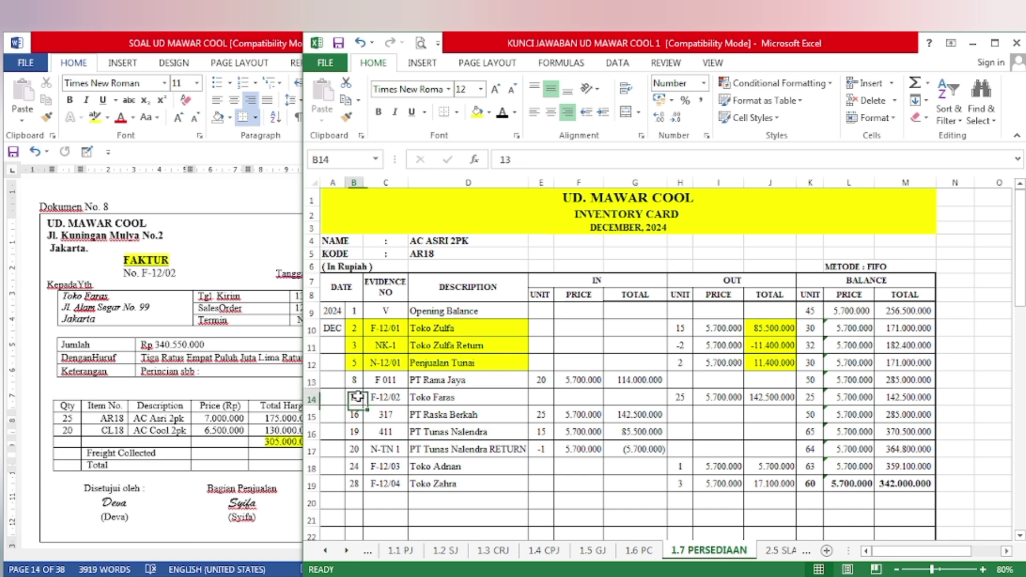
drag(352, 397, 448, 395)
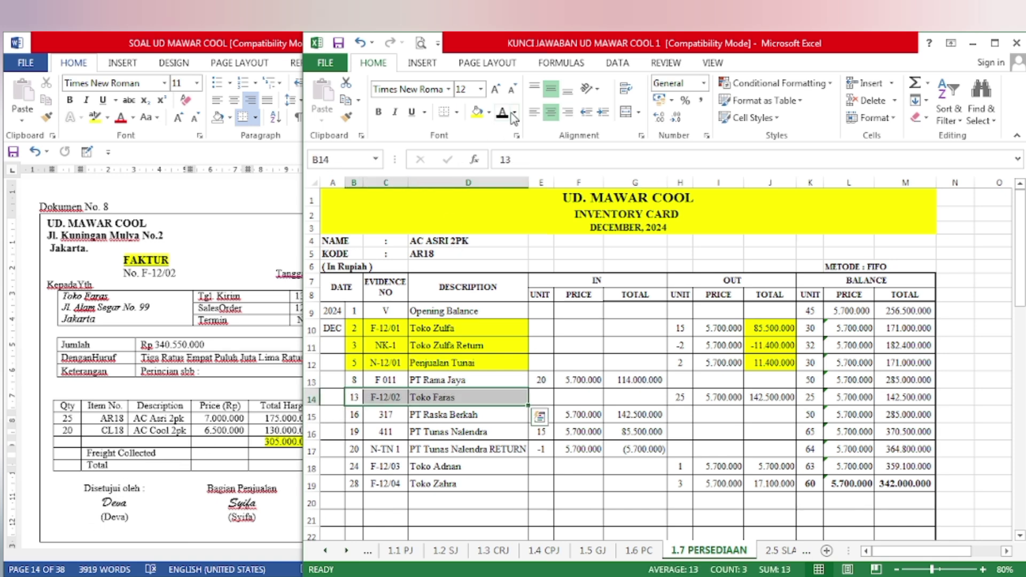
click(477, 112)
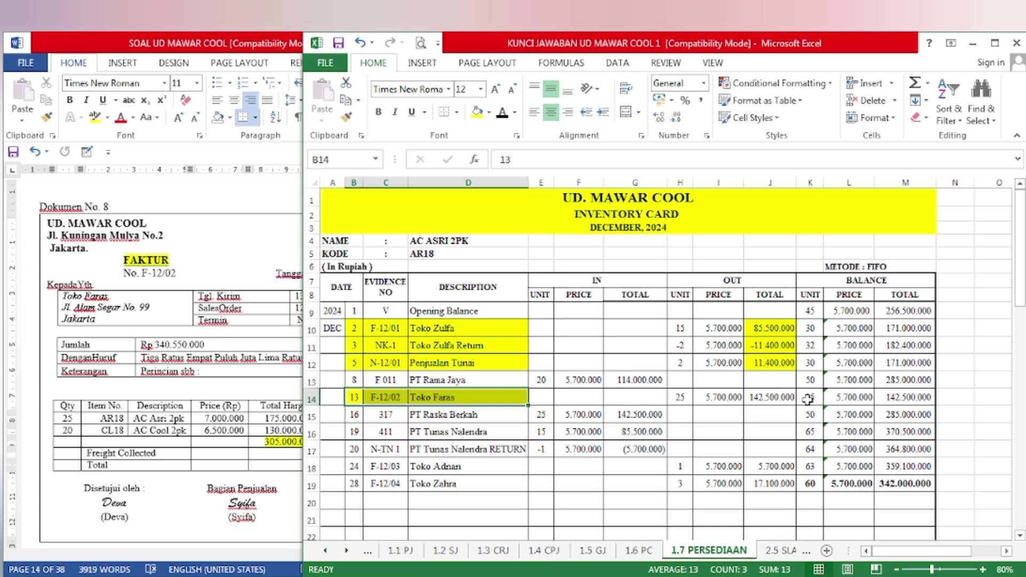
click(763, 397)
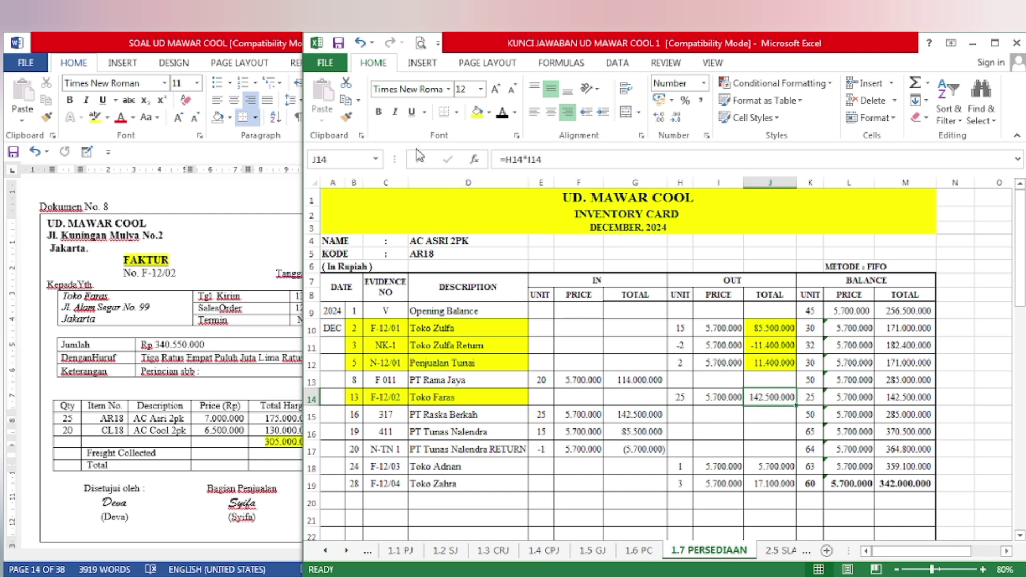
click(476, 111)
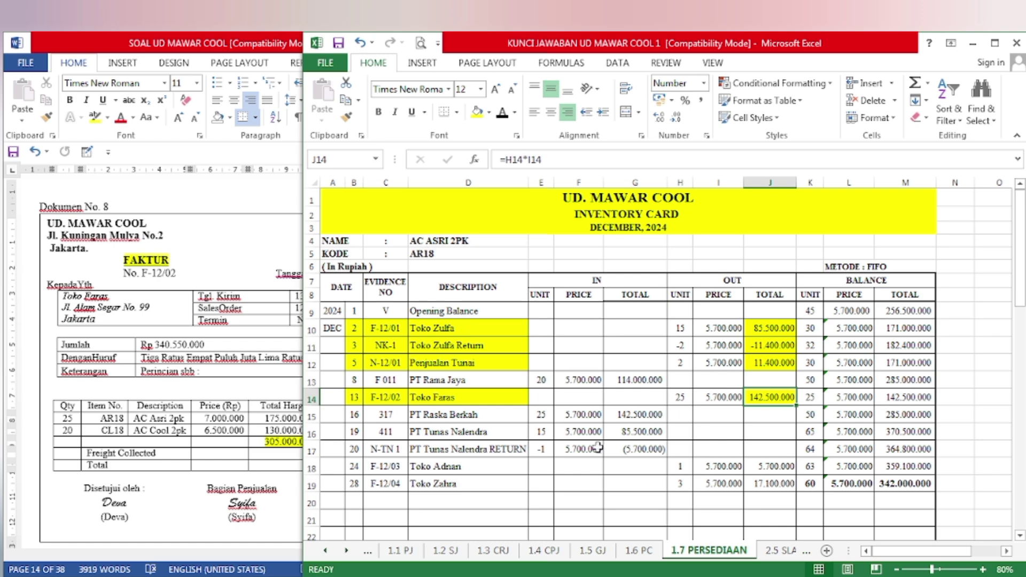
Fill the F-12/02 Toko Faras date, evidence number, description and OUT total yellow in the AC COOL 2PK inventory card
scroll(552, 436, down, 8)
scroll(552, 436, down, 3)
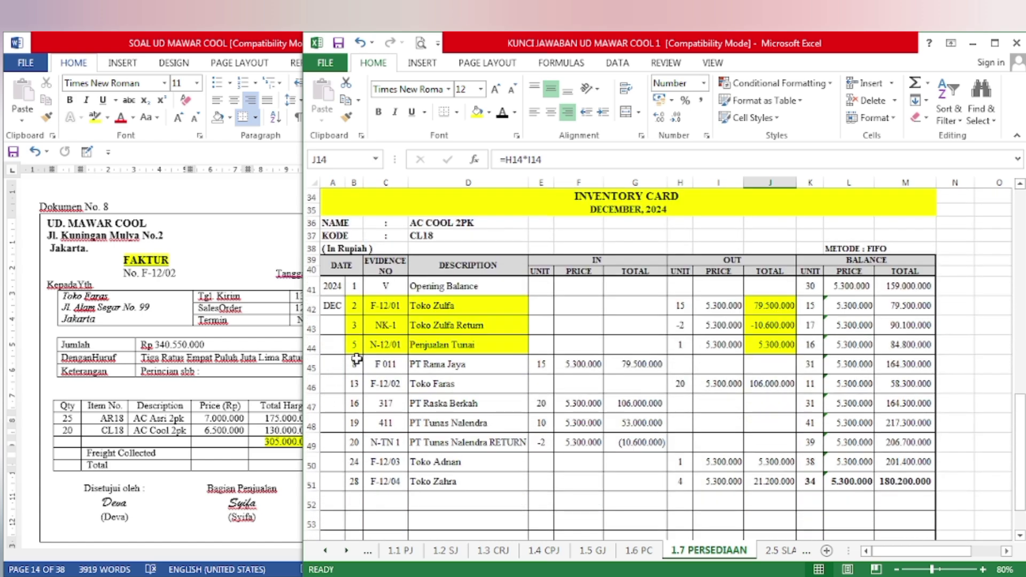
drag(355, 384, 471, 383)
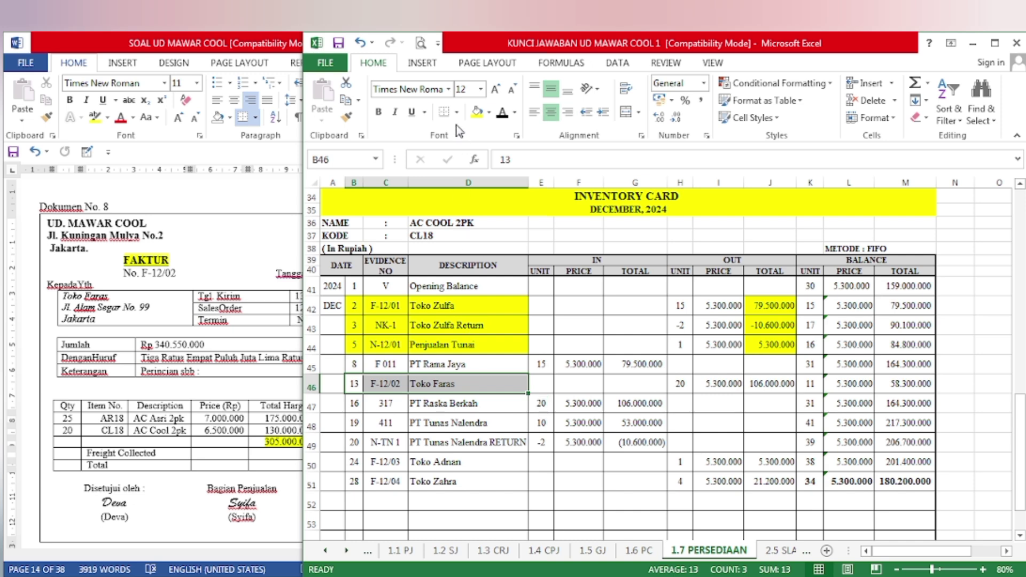
click(478, 112)
click(781, 379)
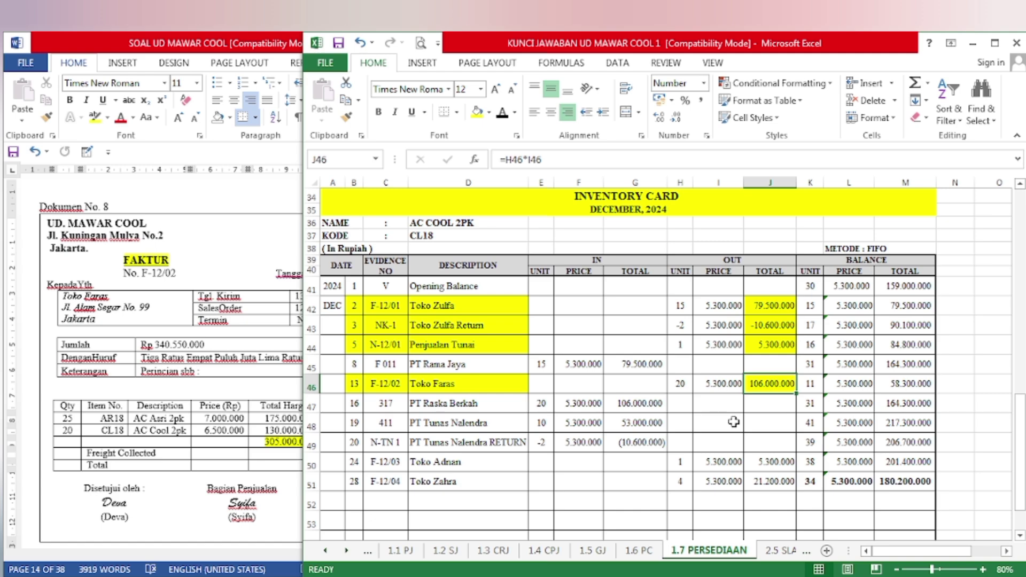
Reveal the F-12/02 Cost of Goods Sold debit and Merchandise Inventory credit of 248.500.000 in black in the sales journal
scroll(731, 421, up, 11)
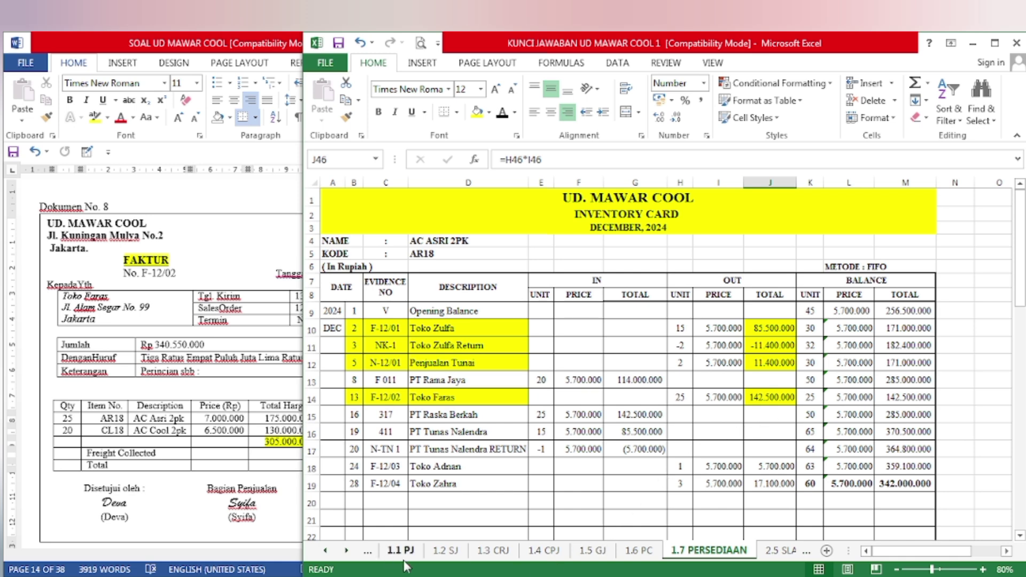
click(448, 553)
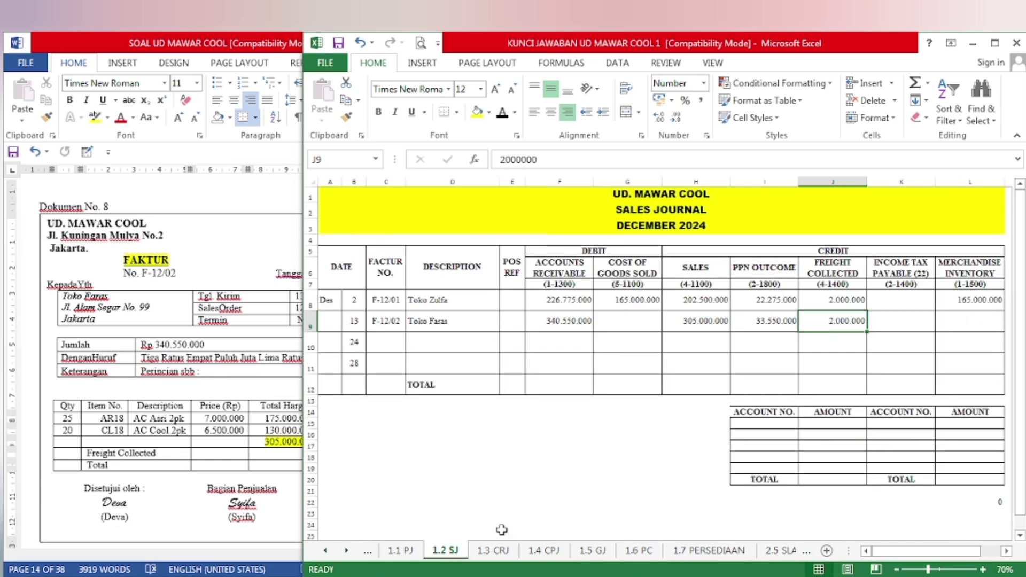
click(640, 325)
text(248500000)
click(506, 116)
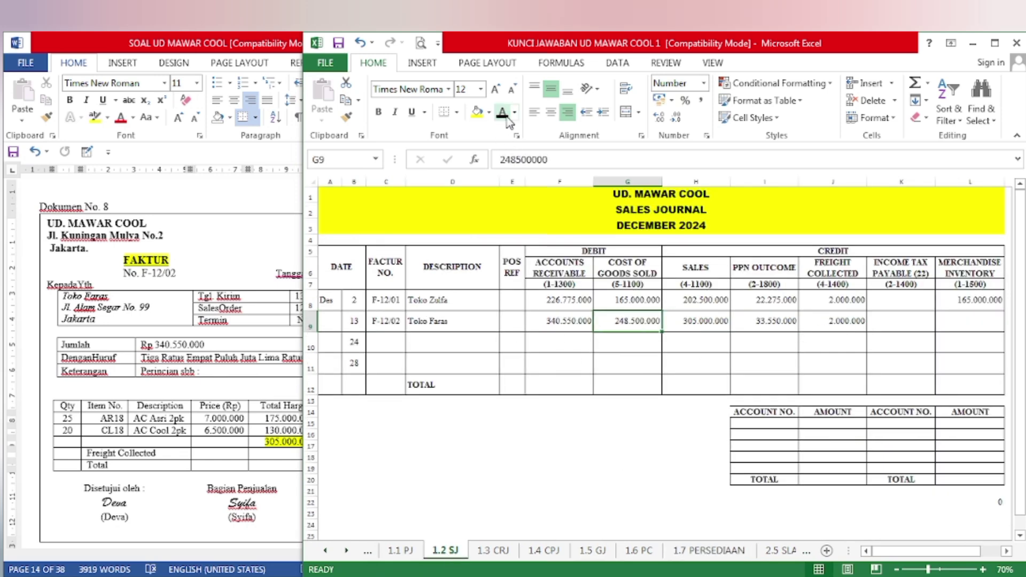
click(962, 318)
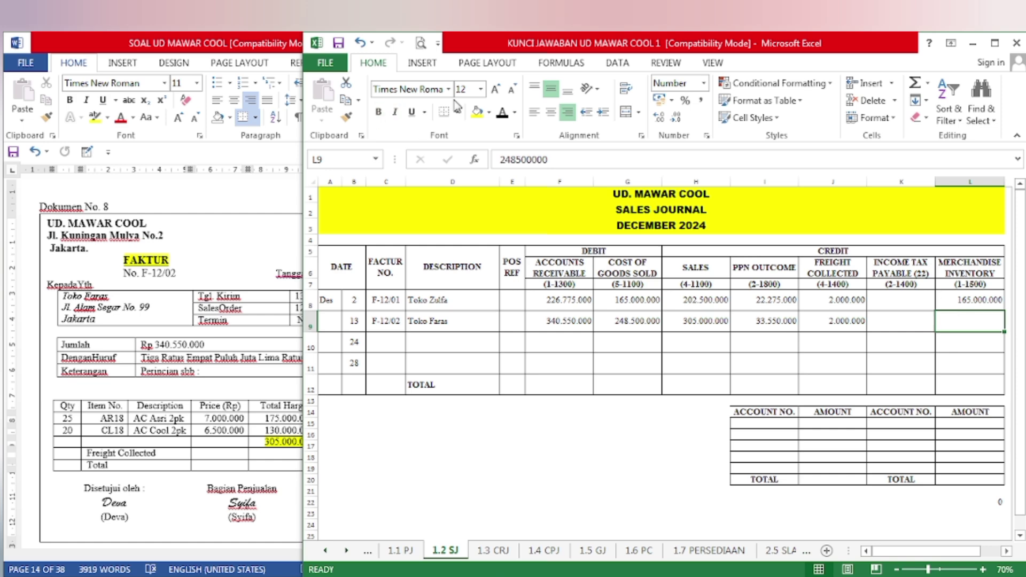
click(503, 112)
Find Dokumen No. 9 in Word and reveal its 15 December petty cash journal entry V12-2, Pembelian Perlengkapan Kantor, in black in Excel
click(239, 405)
scroll(228, 401, down, 1)
scroll(229, 401, down, 8)
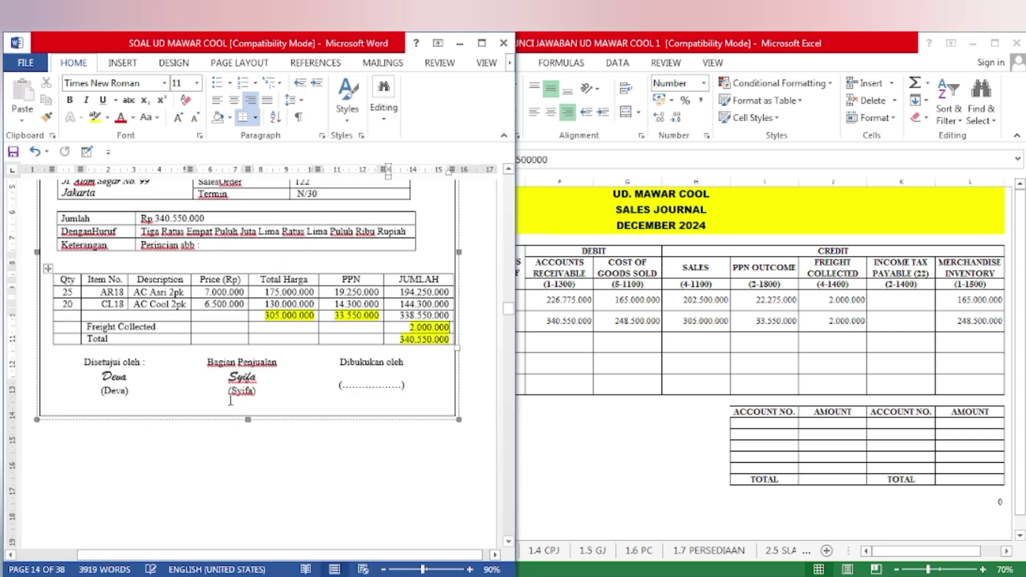
scroll(231, 398, down, 2)
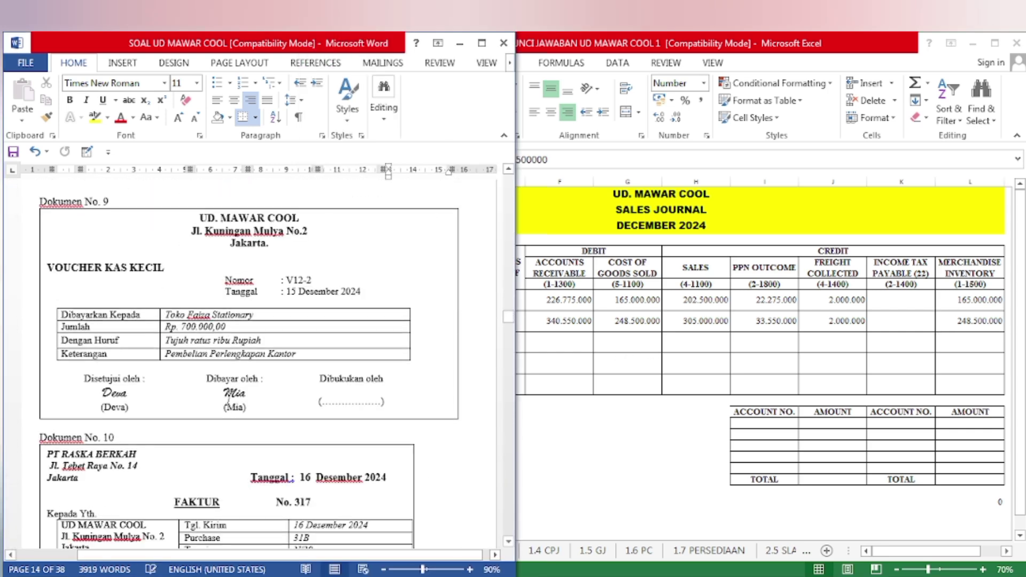
scroll(173, 423, up, 3)
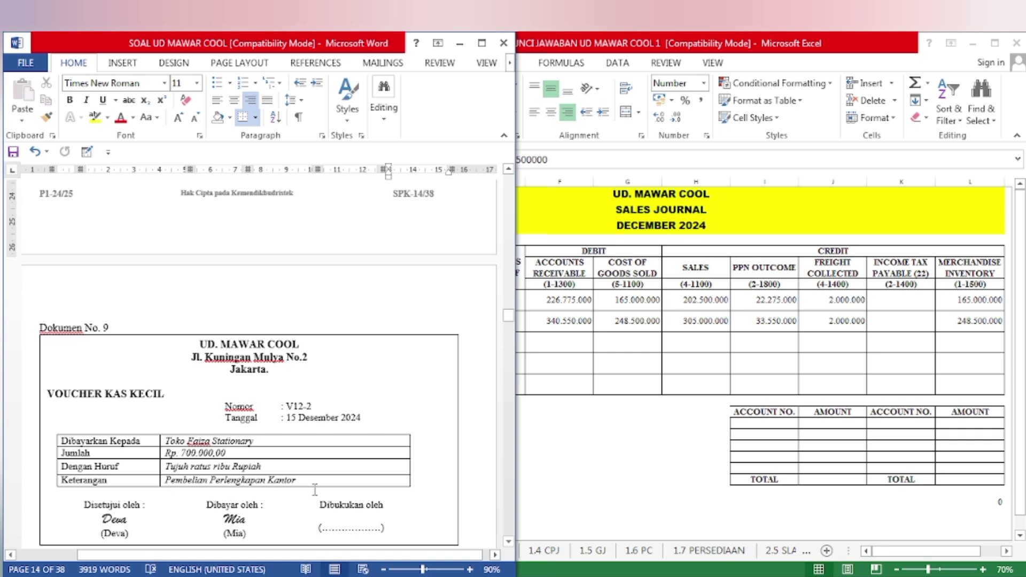
click(618, 483)
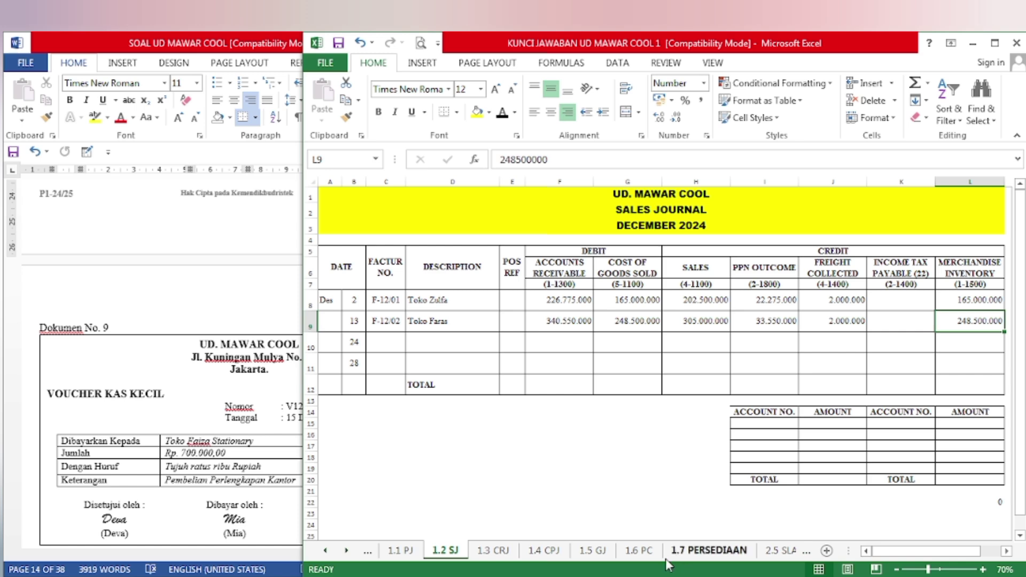
click(646, 553)
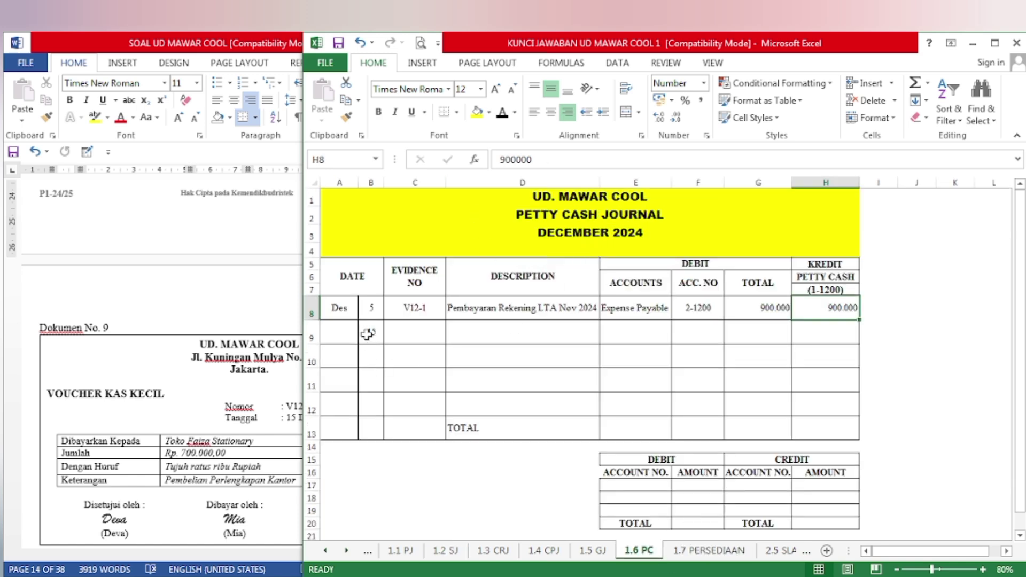
drag(369, 334, 523, 338)
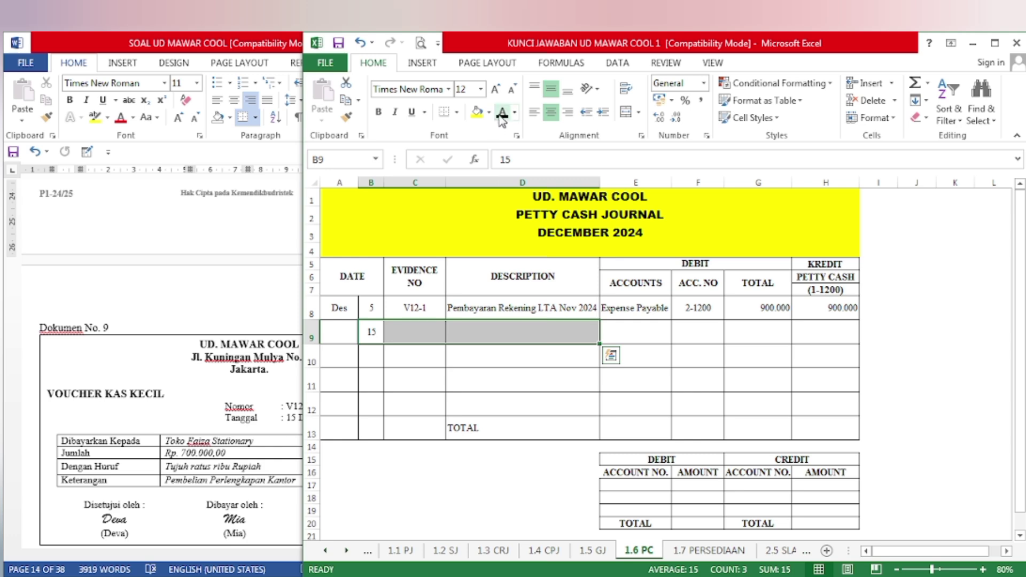
text(15	V12-2	Pembelian Perlengkapan Kantor)
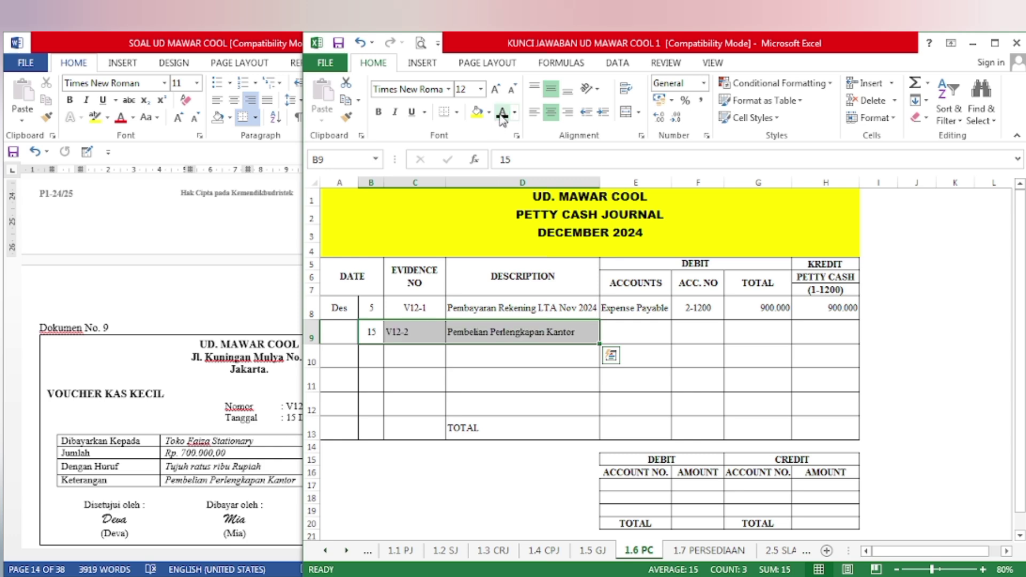
Centre the evidence number V12-2 and reveal its Office Supplies (1-1600) debit and Petty Cash credit of 700.000 in black
click(428, 339)
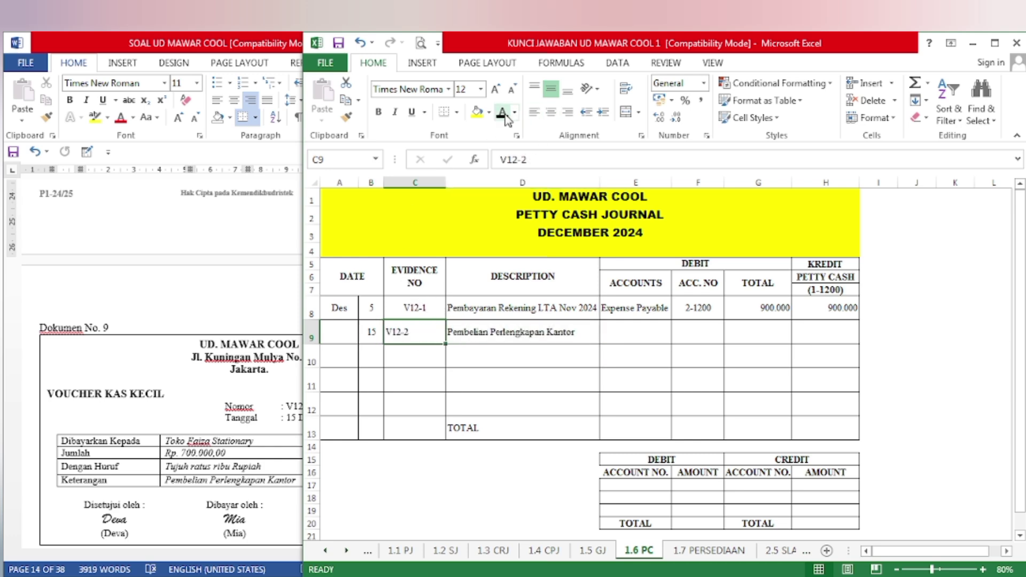
click(551, 113)
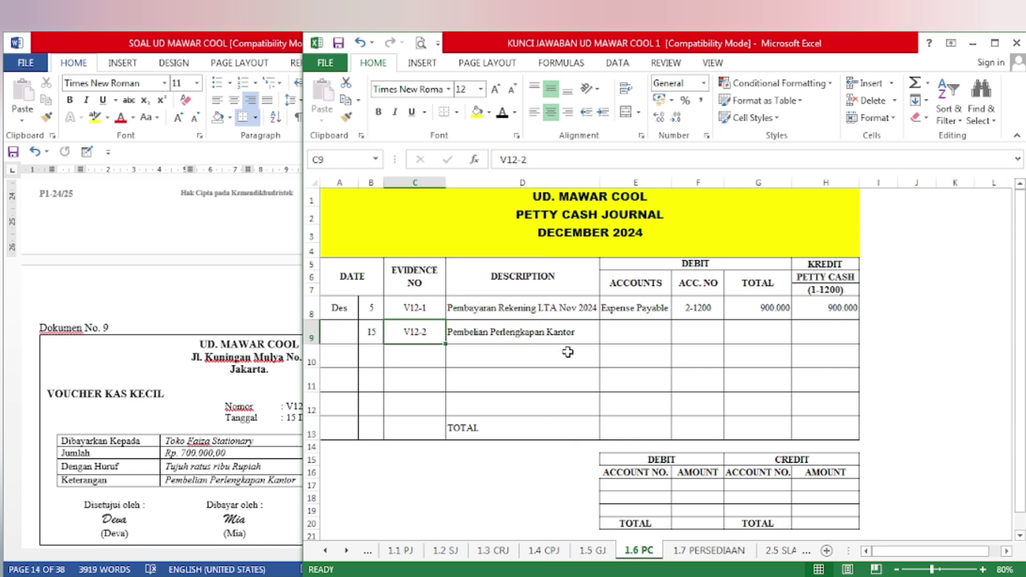
click(638, 331)
drag(639, 331, 837, 331)
click(505, 114)
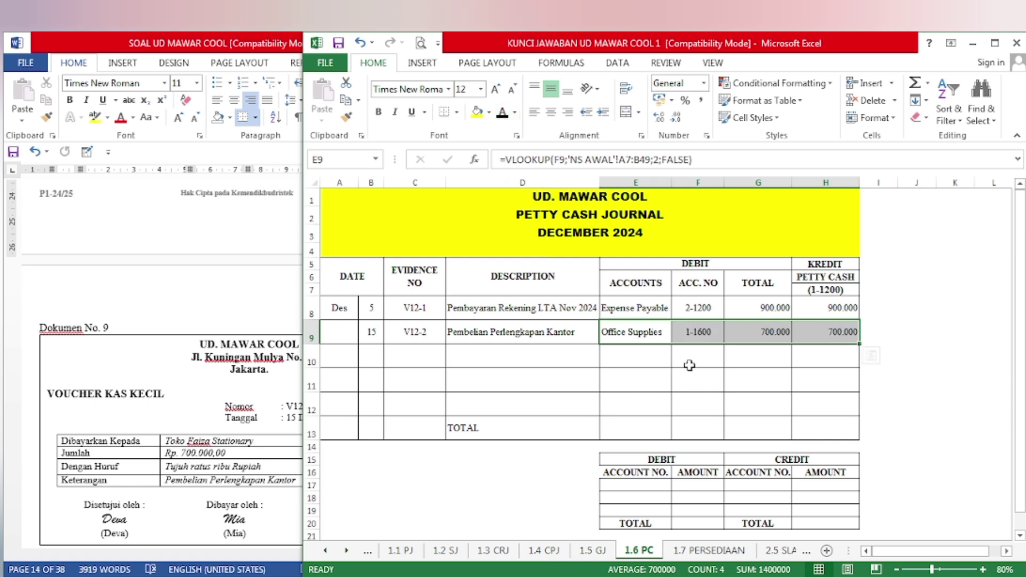
click(768, 349)
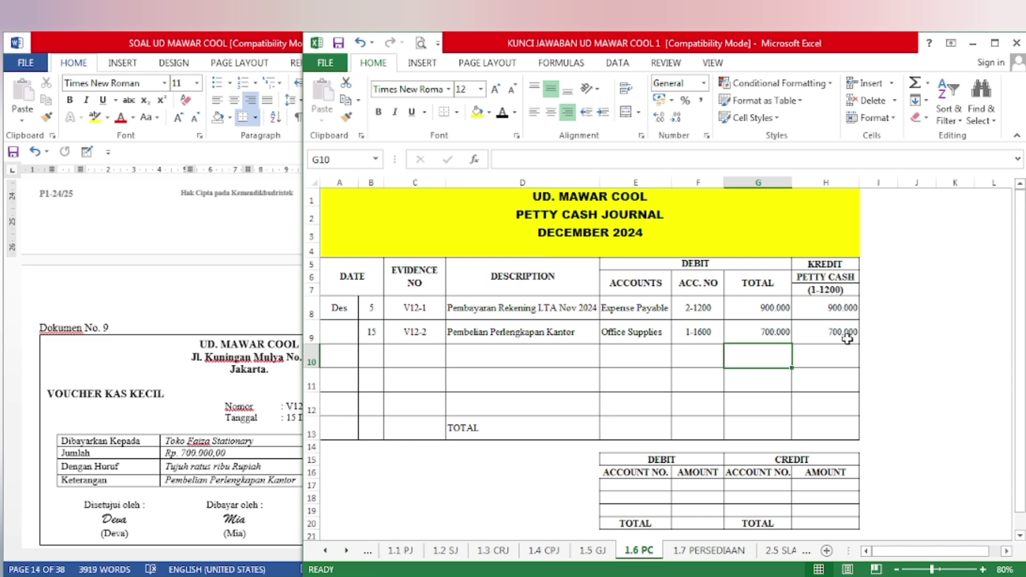
Find Dokumen No. 10 from PT Raska Berkah in Word and highlight its heading FAKTUR yellow
click(159, 465)
scroll(163, 455, down, 6)
scroll(163, 455, down, 3)
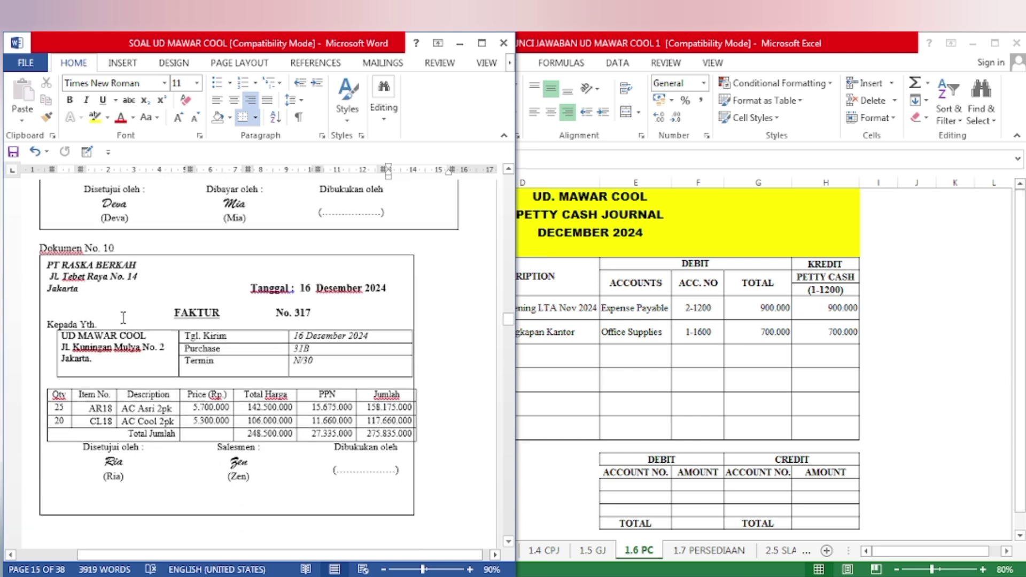
double_click(177, 311)
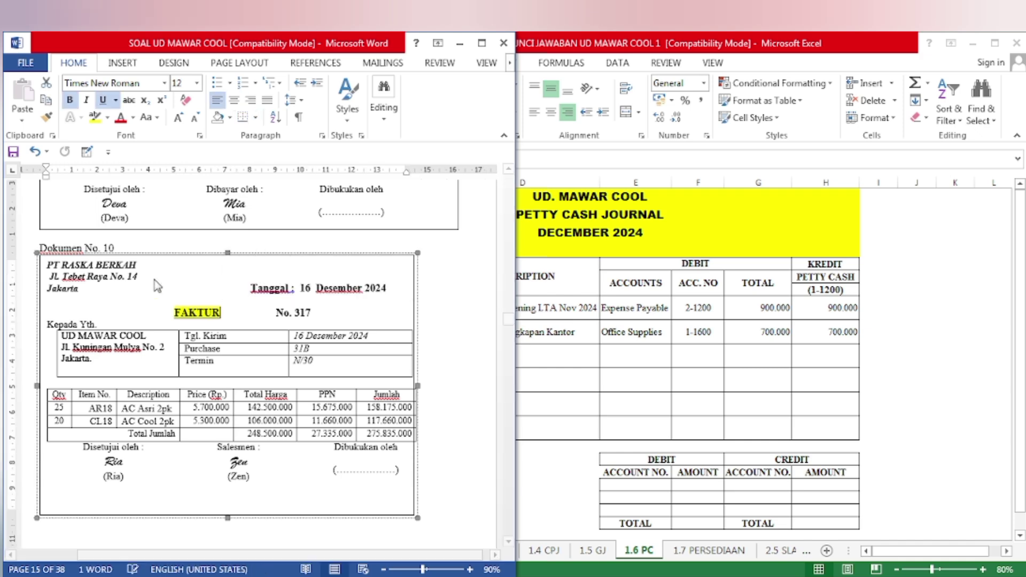
Highlight the supplier name PT RASKA BERKAH yellow at the head of Dokumen No. 10
scroll(45, 264, down, 1)
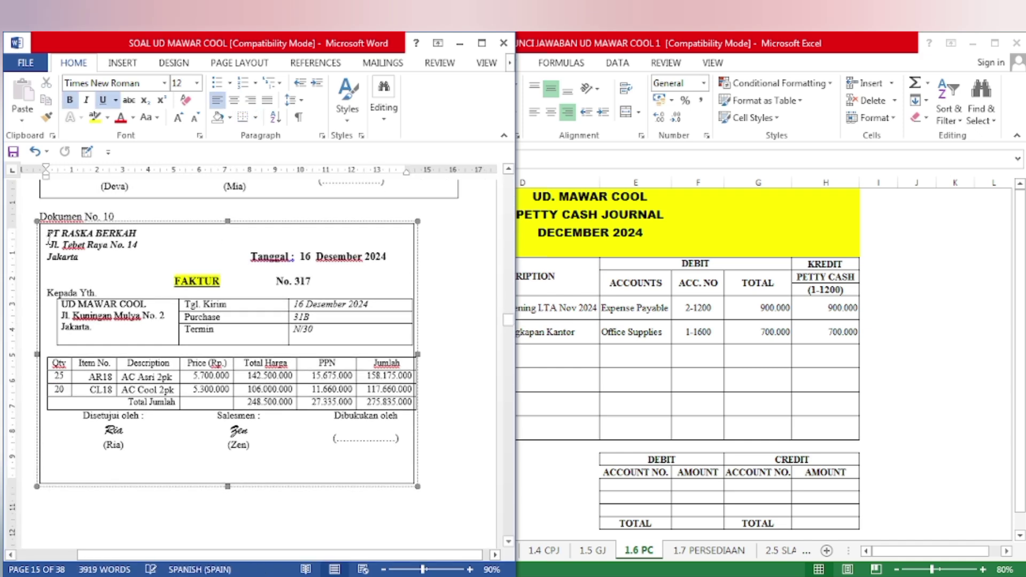
drag(47, 234, 144, 236)
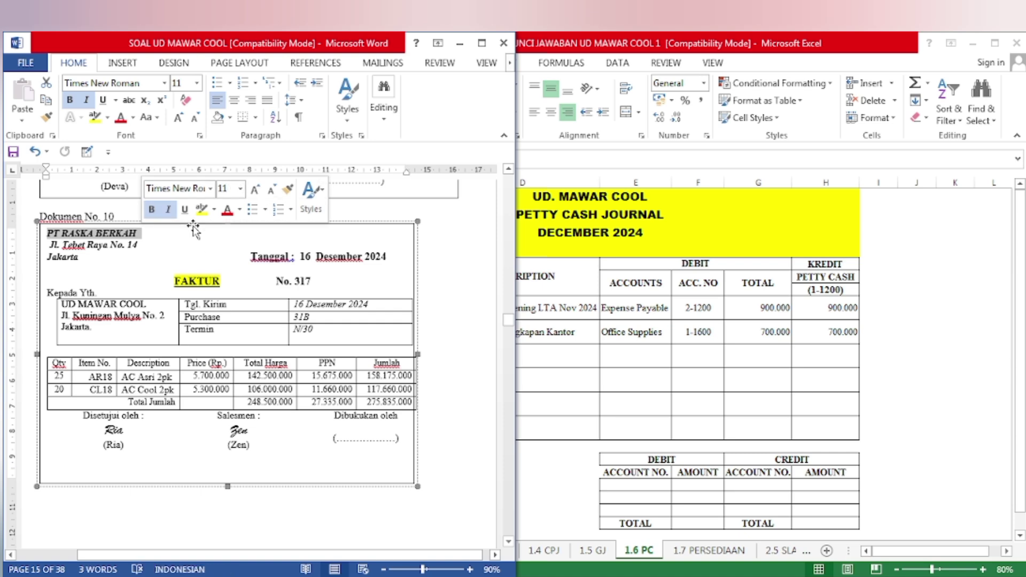
click(202, 210)
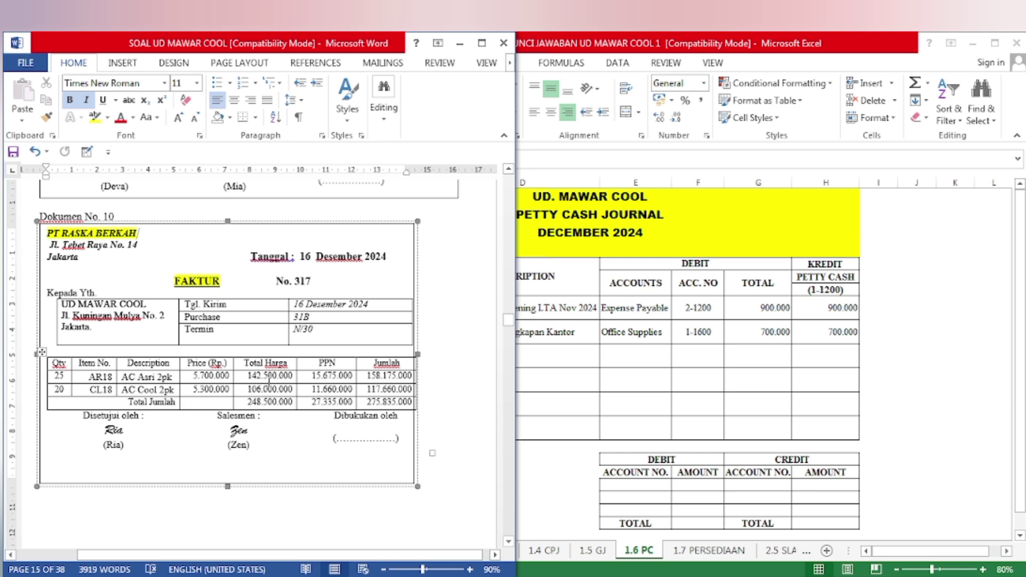
Switch to Excel and reveal the 16 December purchase journal entry 317, PT Raska Berkah, in black
key(alt+Tab)
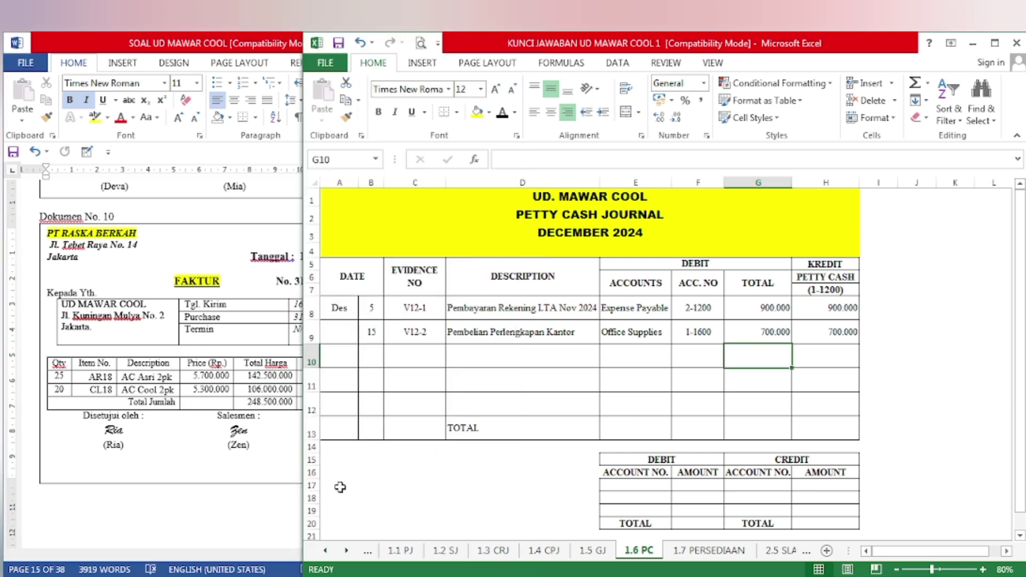
click(411, 551)
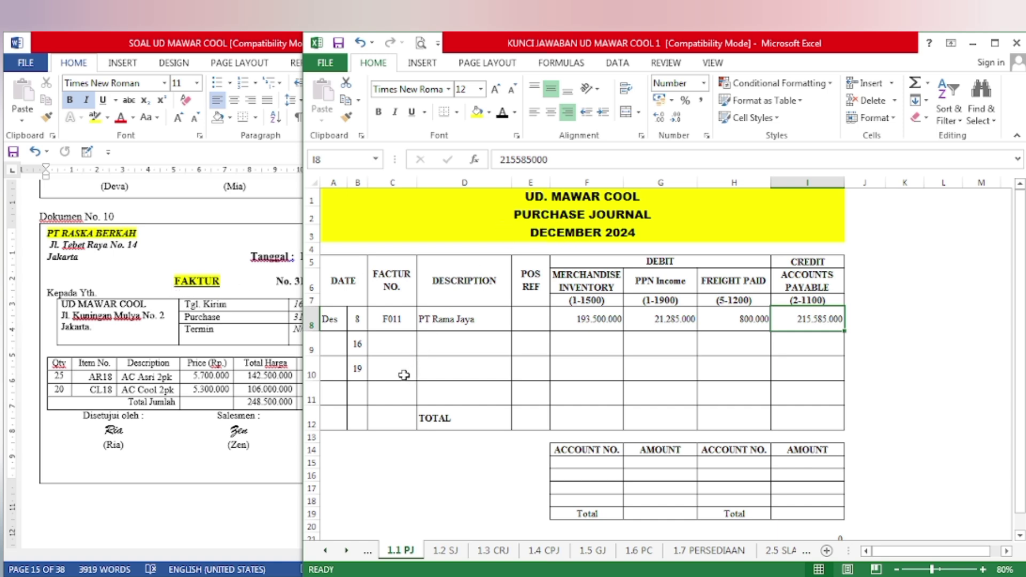
drag(355, 345, 458, 342)
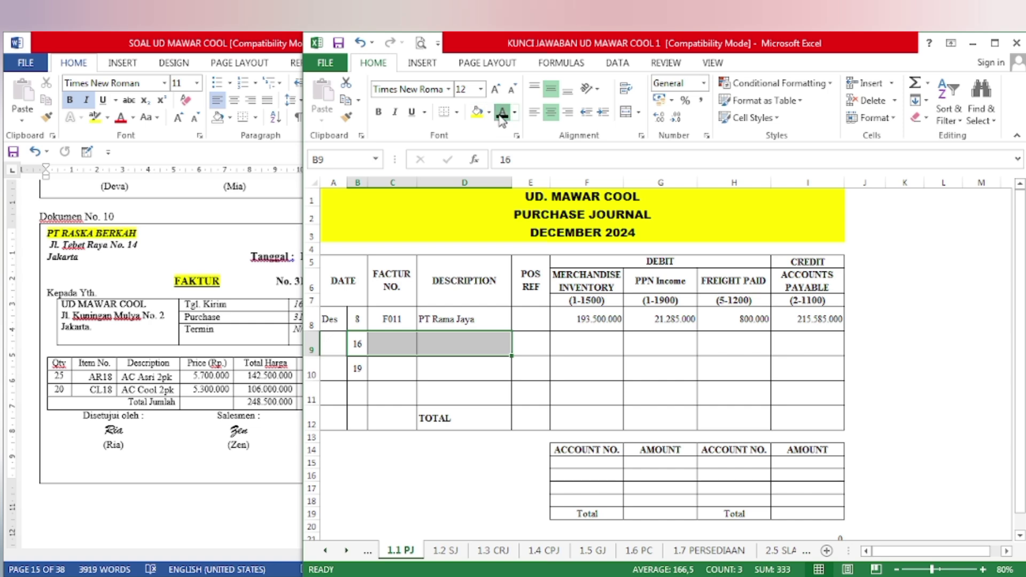
text(16	317	PT Raska Berkah)
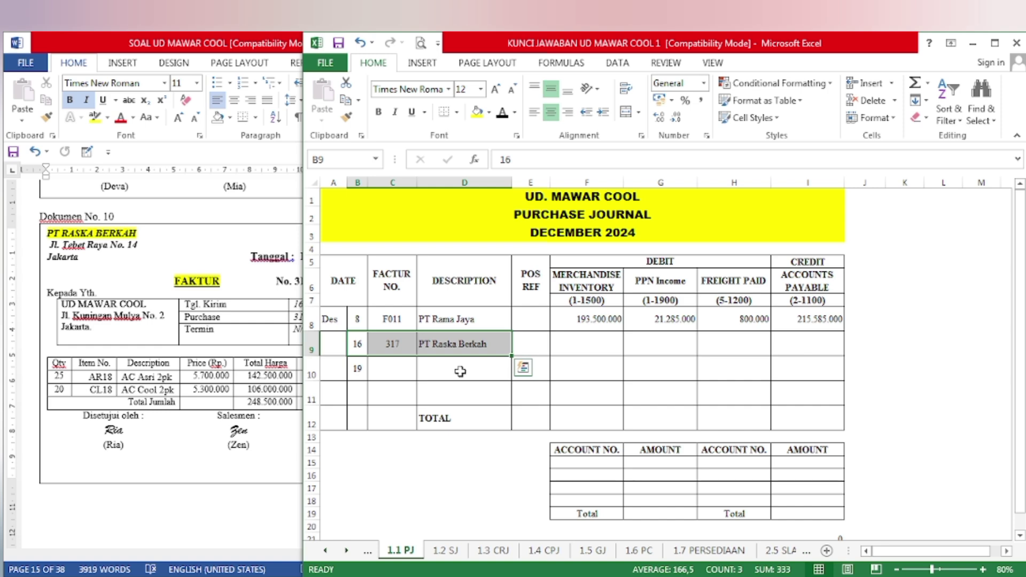
Highlight the Total Harga sum 248.500.000 yellow in the Word invoice and reveal it in black as the Excel Merchandise Inventory debit
click(252, 409)
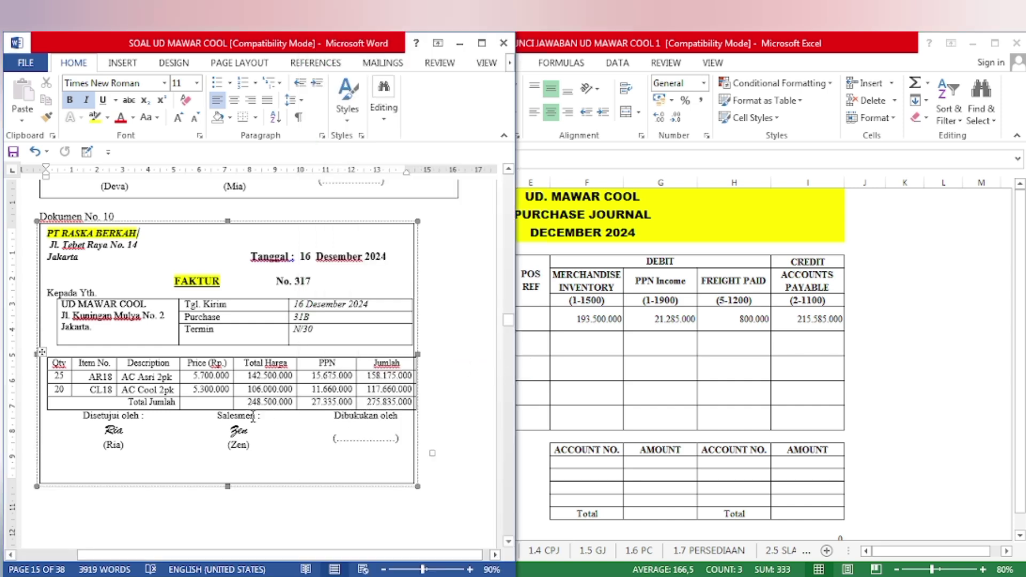
drag(247, 400, 294, 402)
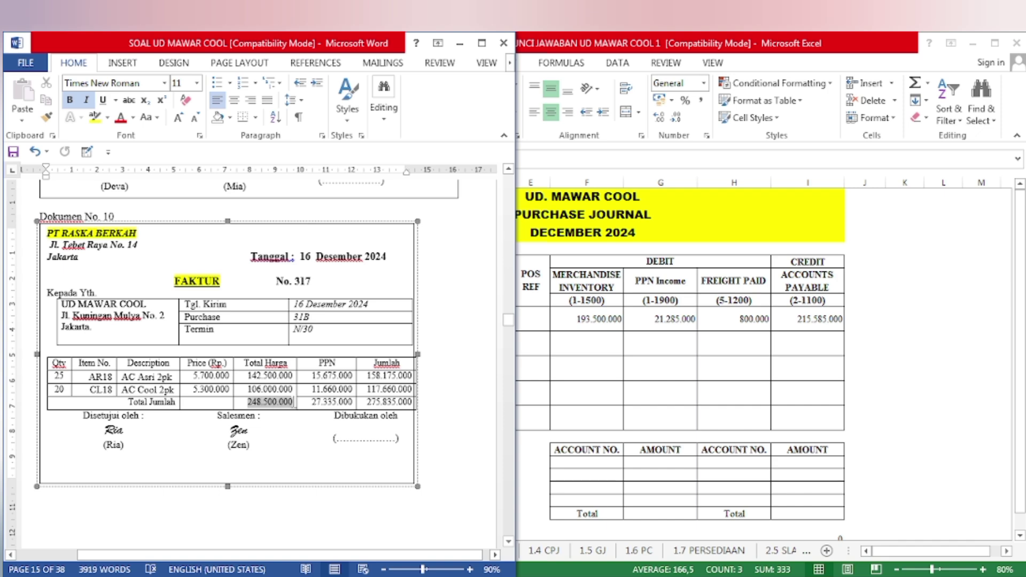
click(352, 447)
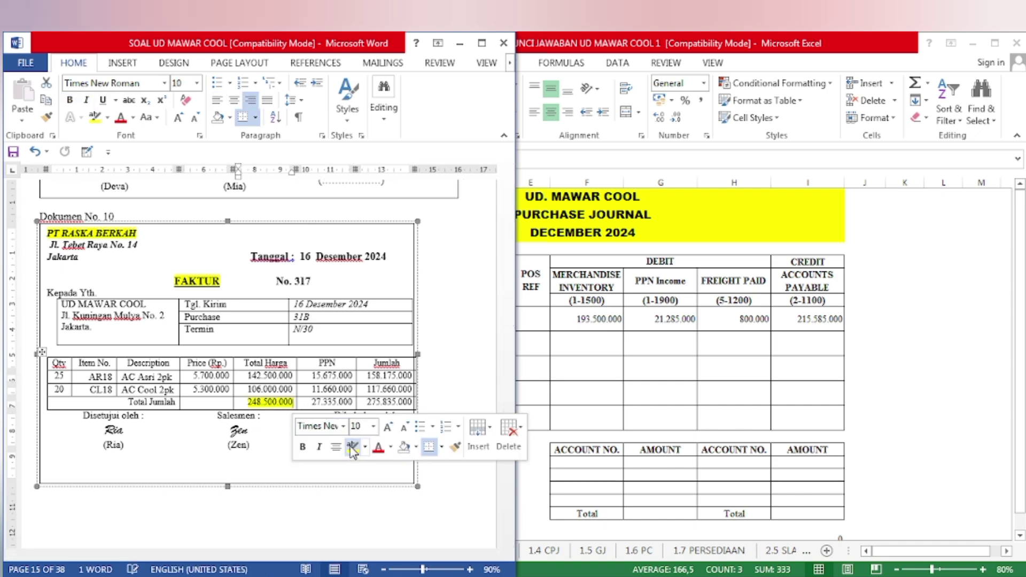
click(255, 415)
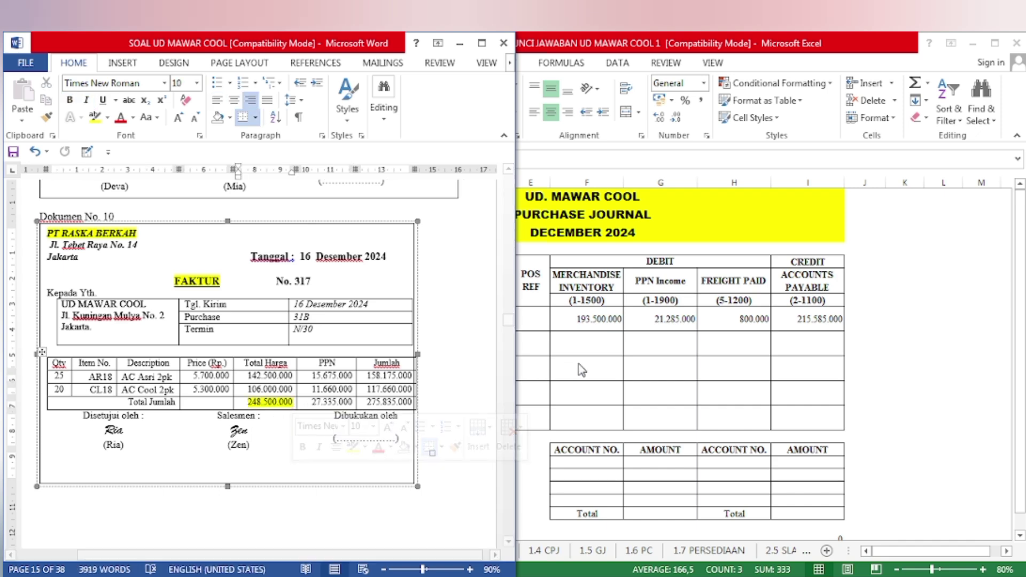
click(587, 344)
click(502, 113)
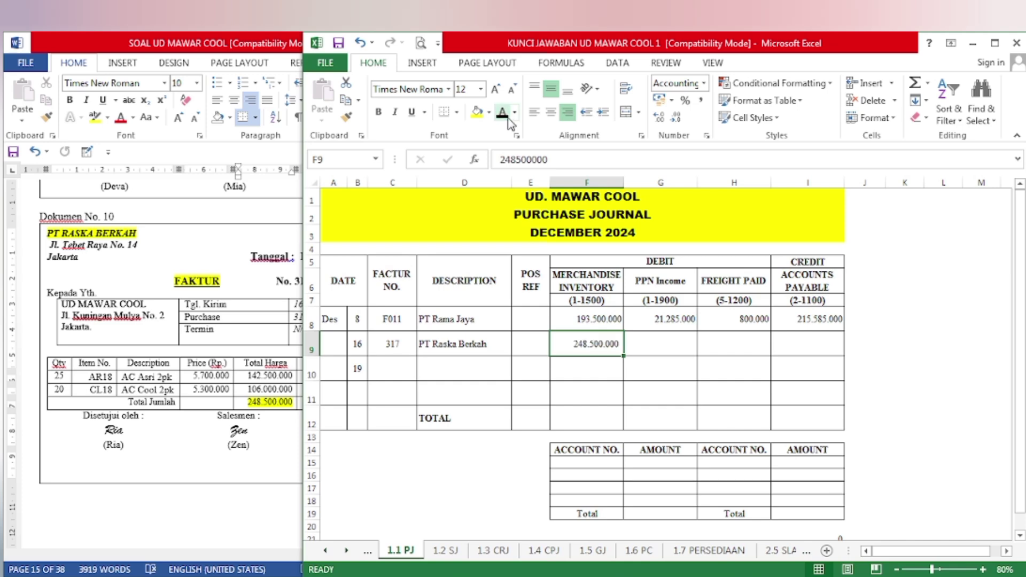
Highlight the invoice's PPN total 27.335.000 yellow in Word and reveal it in black as invoice 317's PPN Income debit in Excel
click(229, 443)
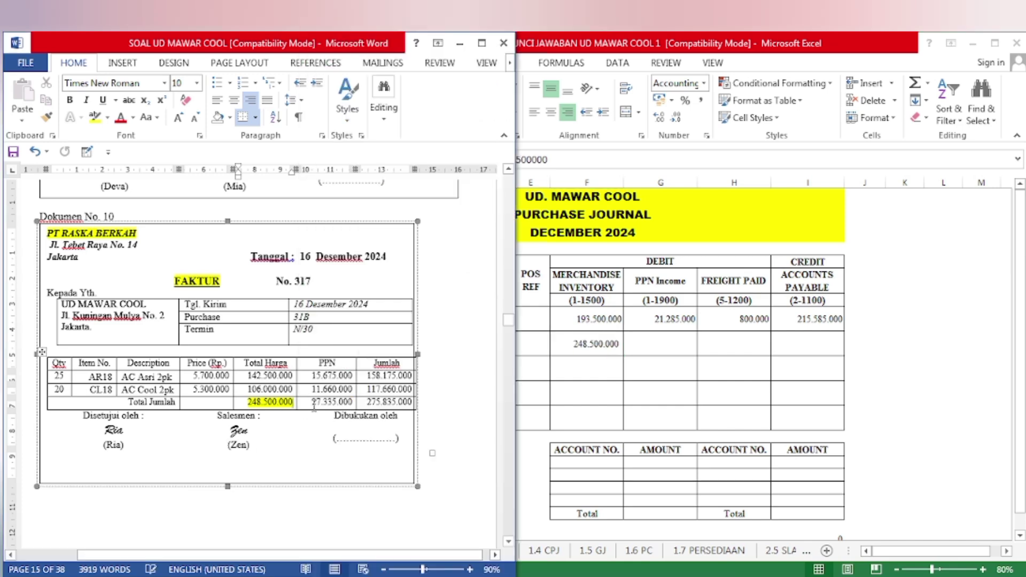
drag(313, 404, 352, 402)
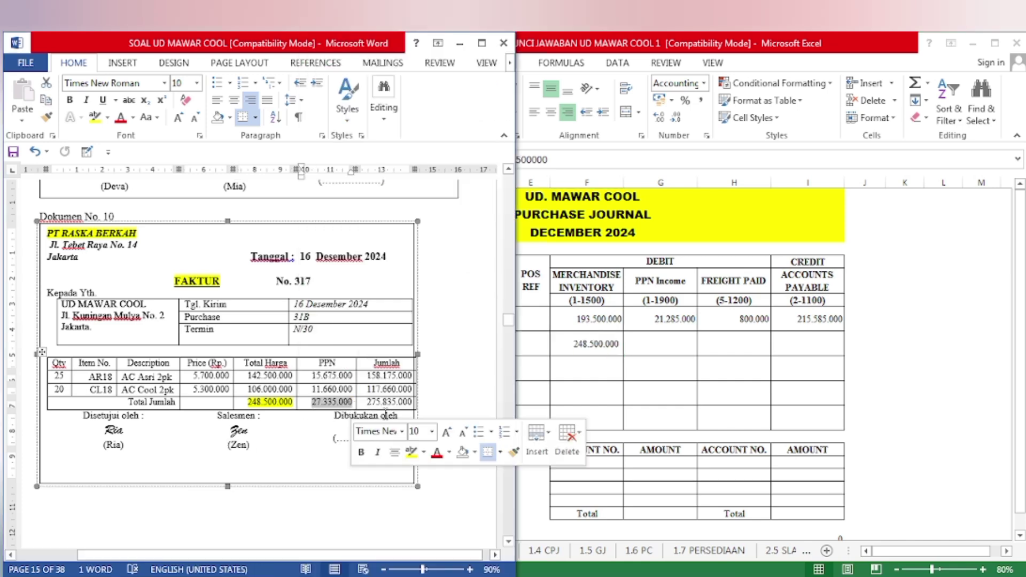
click(411, 453)
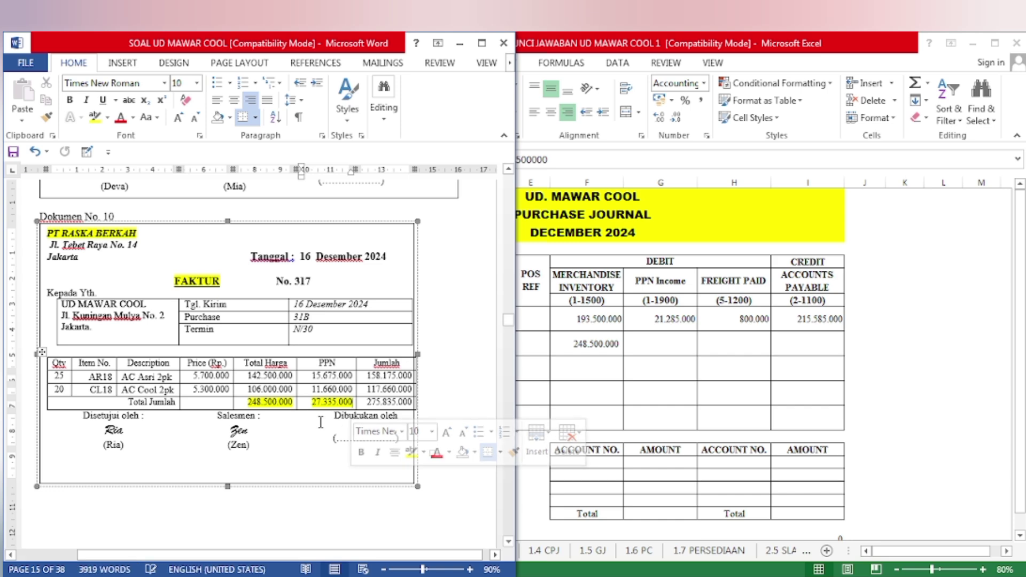
click(634, 355)
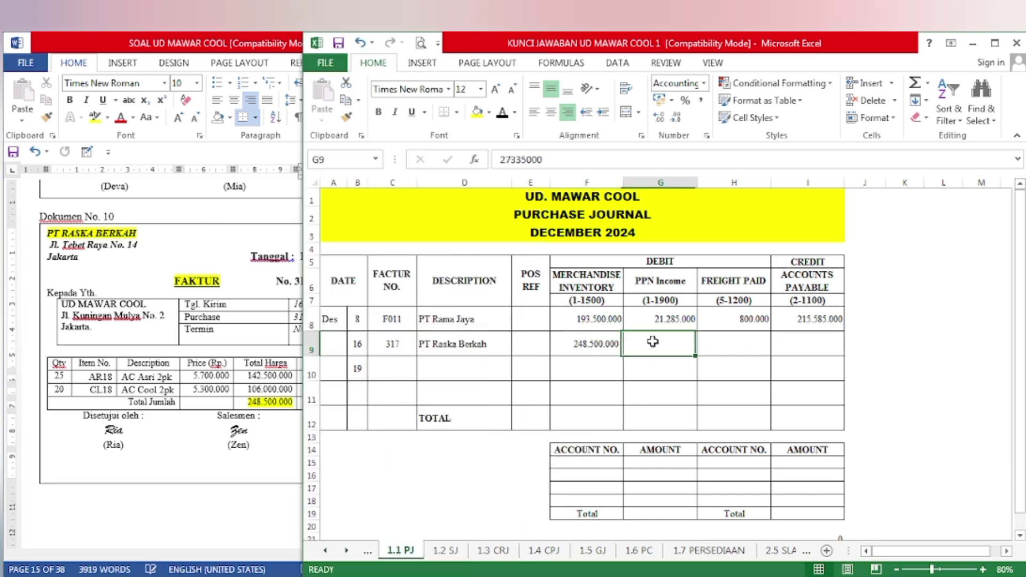
click(505, 113)
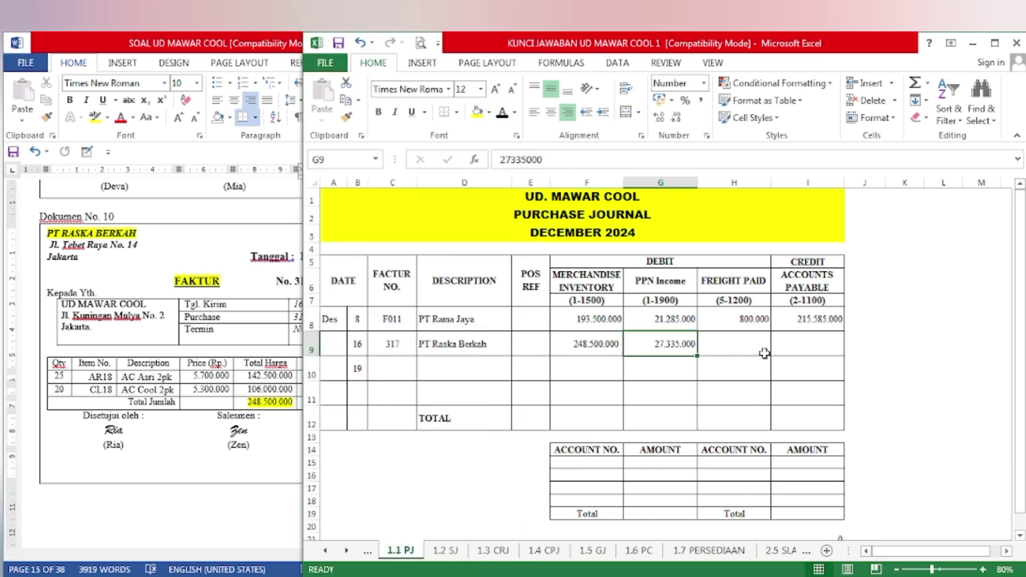
Highlight the invoice's grand total 275.835.000 yellow in Word and reveal it in black as the Accounts Payable credit in Excel
click(275, 435)
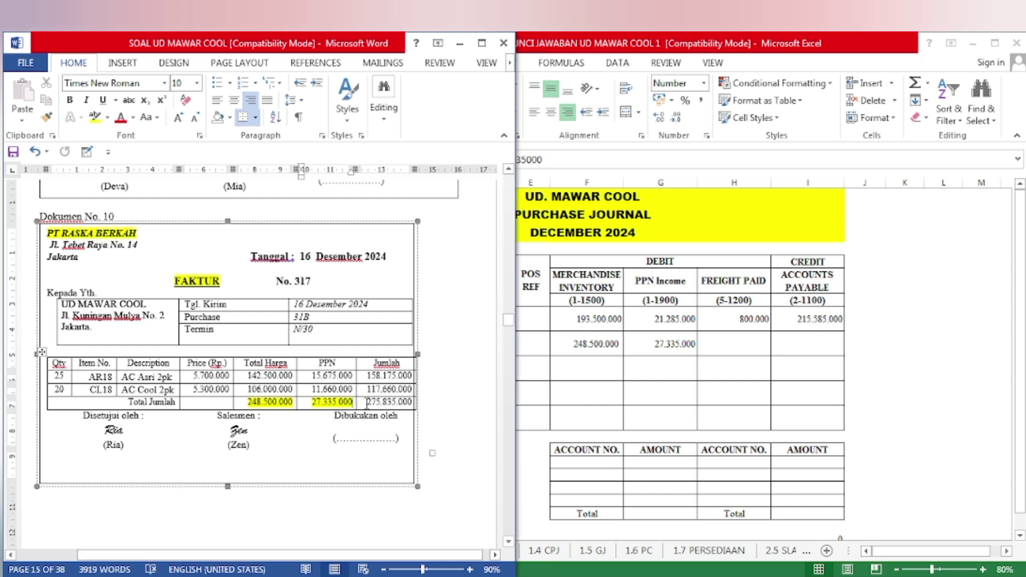
drag(367, 402, 409, 408)
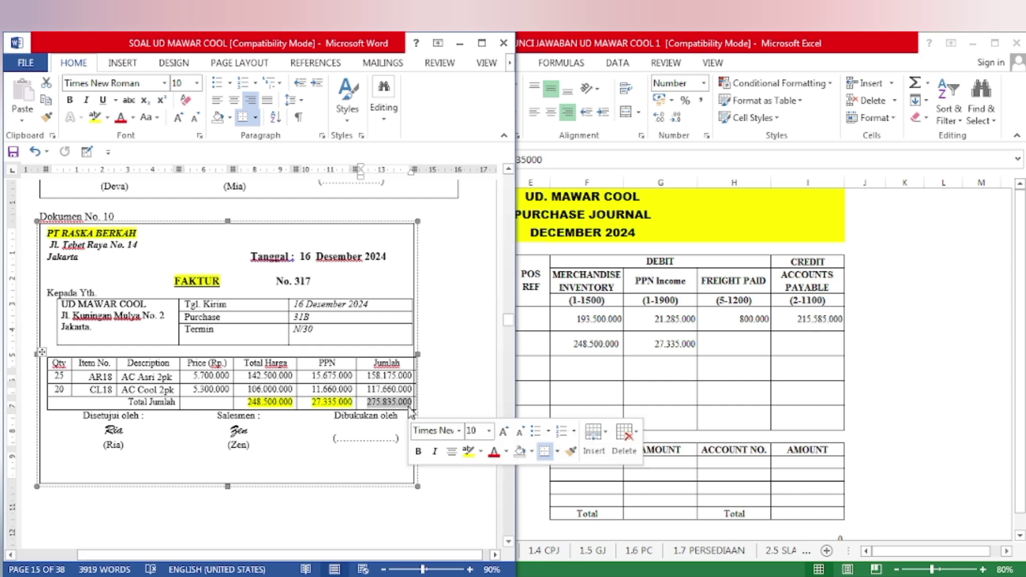
click(468, 452)
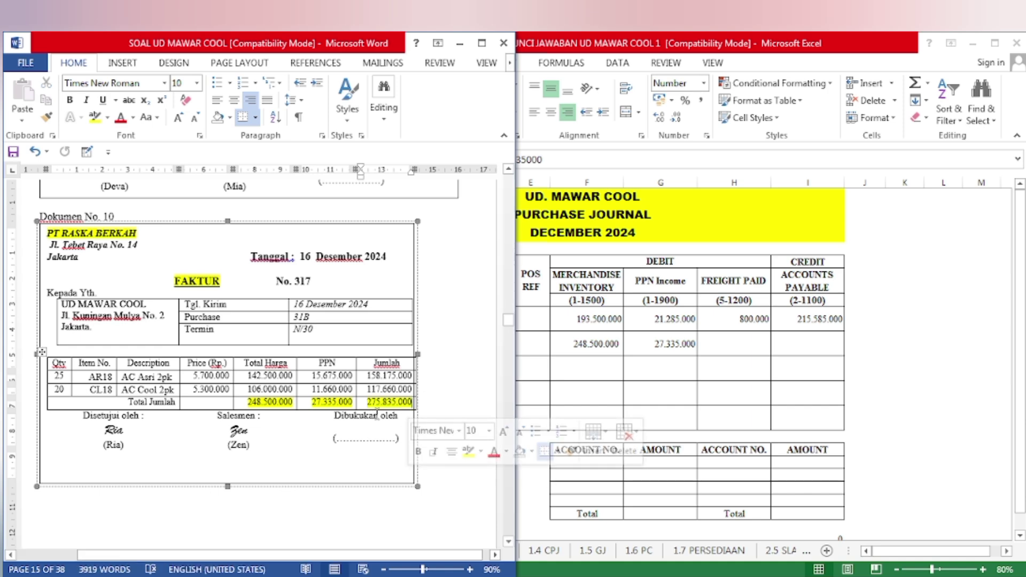
click(829, 346)
key(F2)
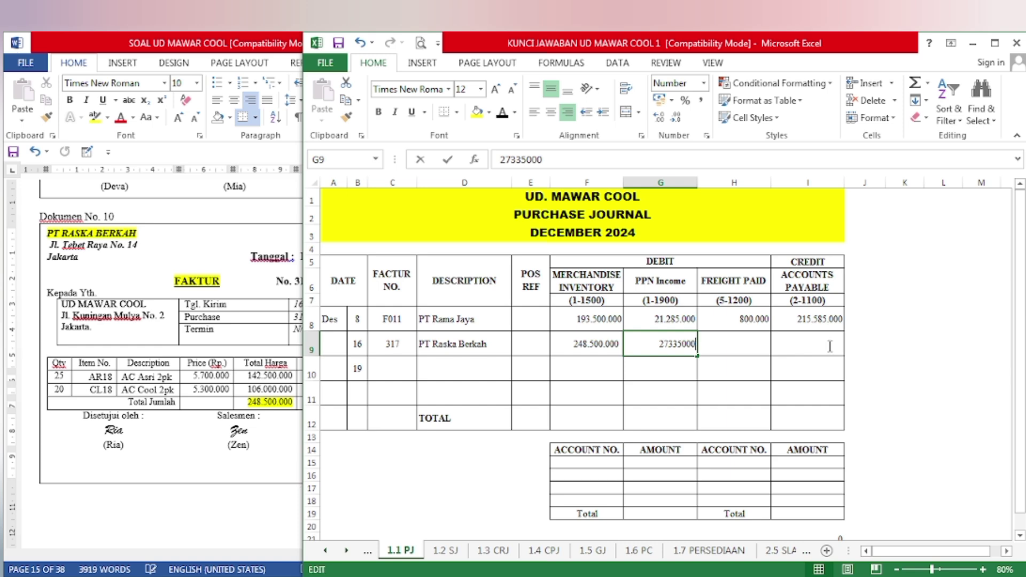
click(830, 346)
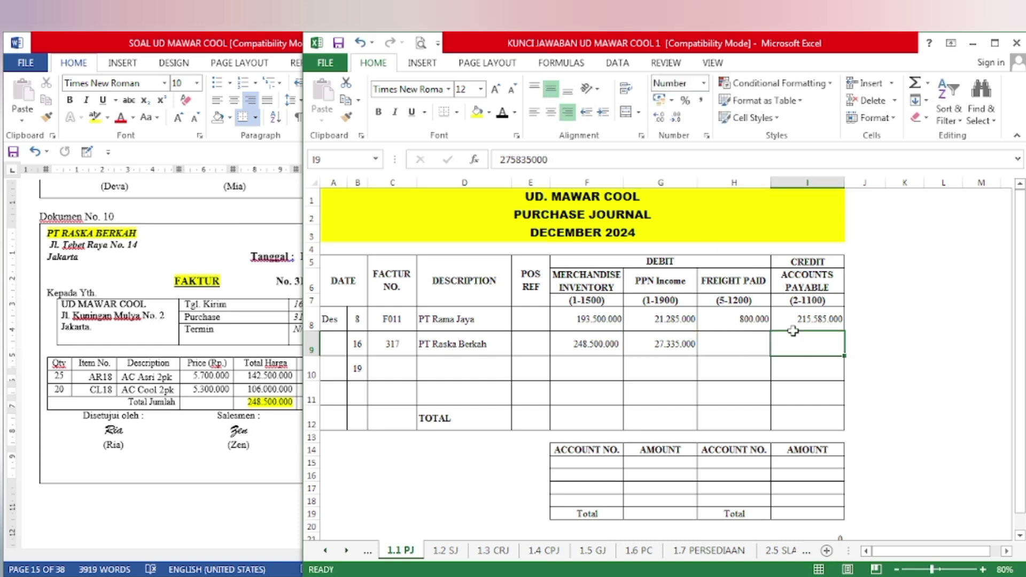
click(504, 115)
Find Dokumen No. 11, cash receipt BKM12-2 from Toko Zahra, in Word and open the cash receipt journal sheet in Excel
click(193, 434)
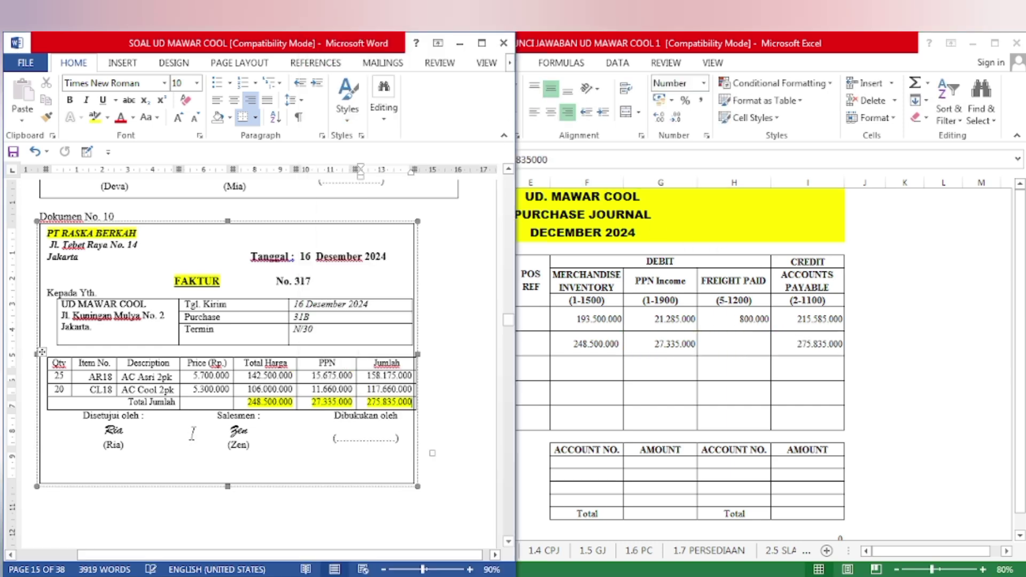
scroll(193, 434, down, 15)
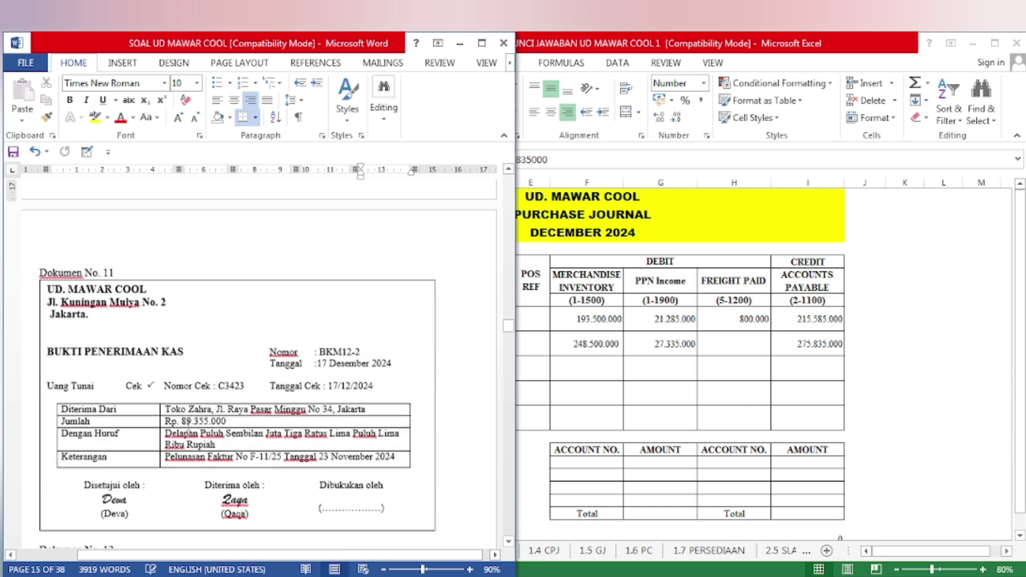
scroll(189, 427, down, 1)
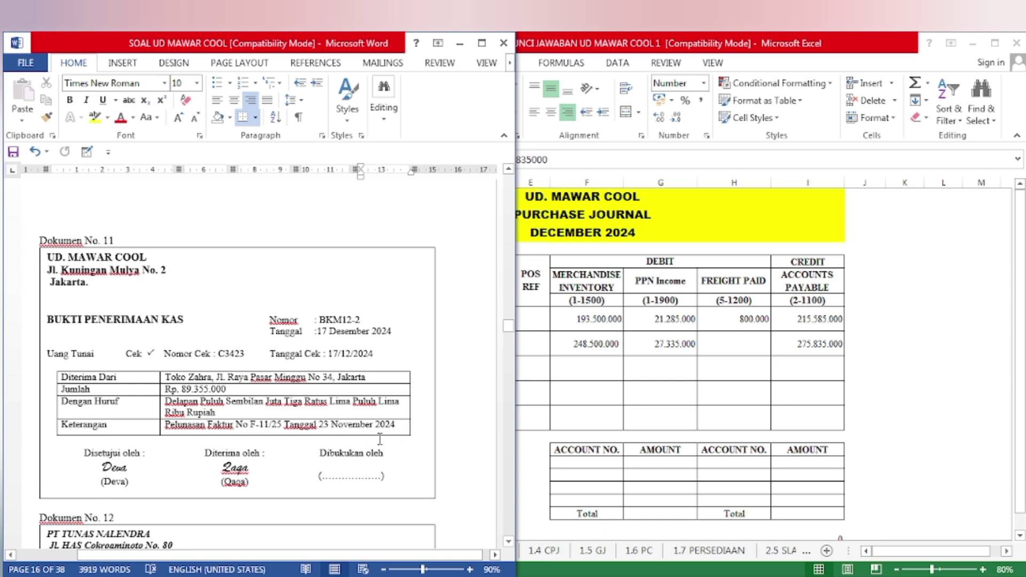
click(576, 409)
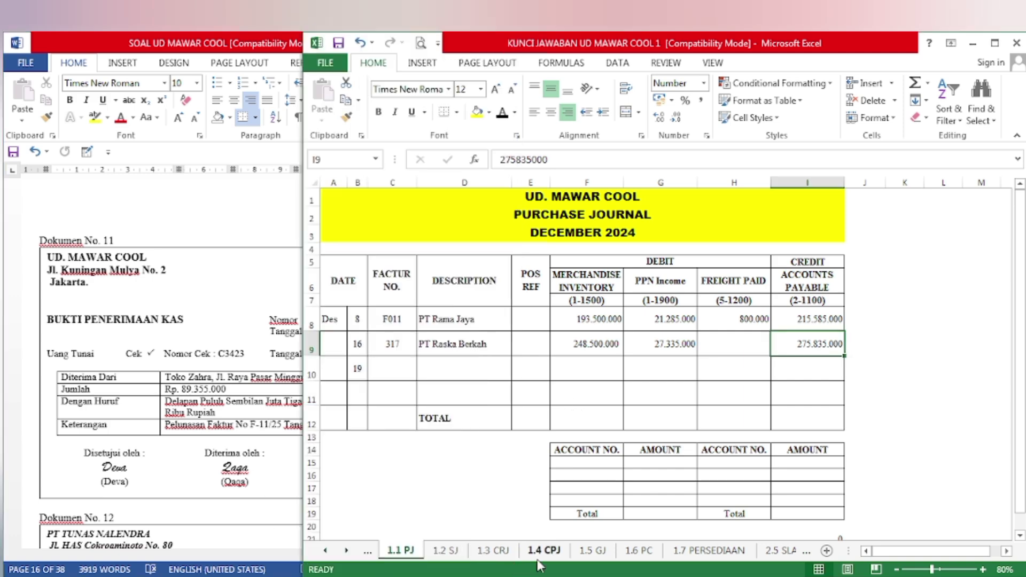
click(493, 550)
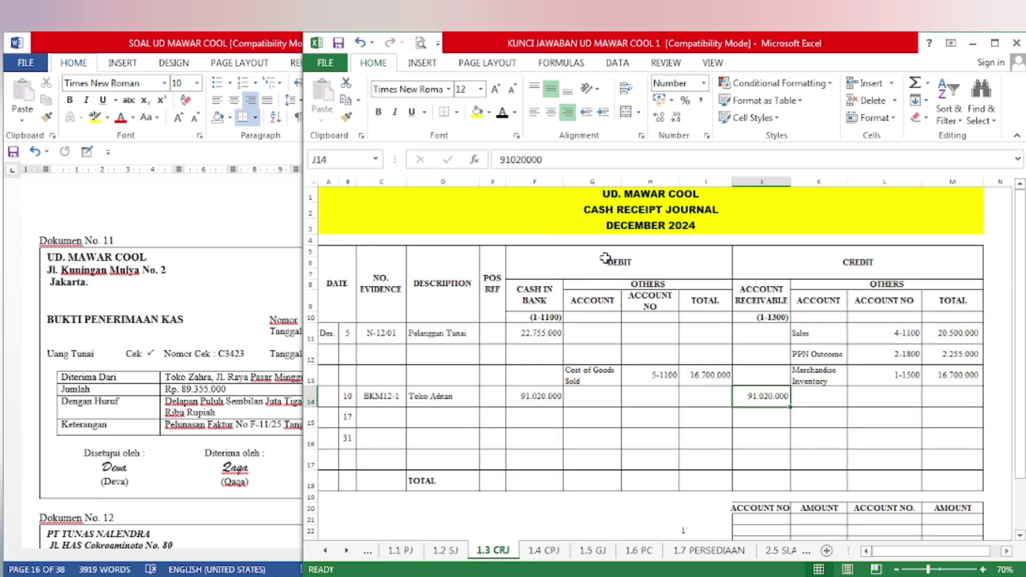
Apply the black font colour to the BKM12-2 Toko Zahra entry, B15:D15, and its 89.355.000 amounts in F15 and J15
click(346, 421)
drag(346, 422, 449, 420)
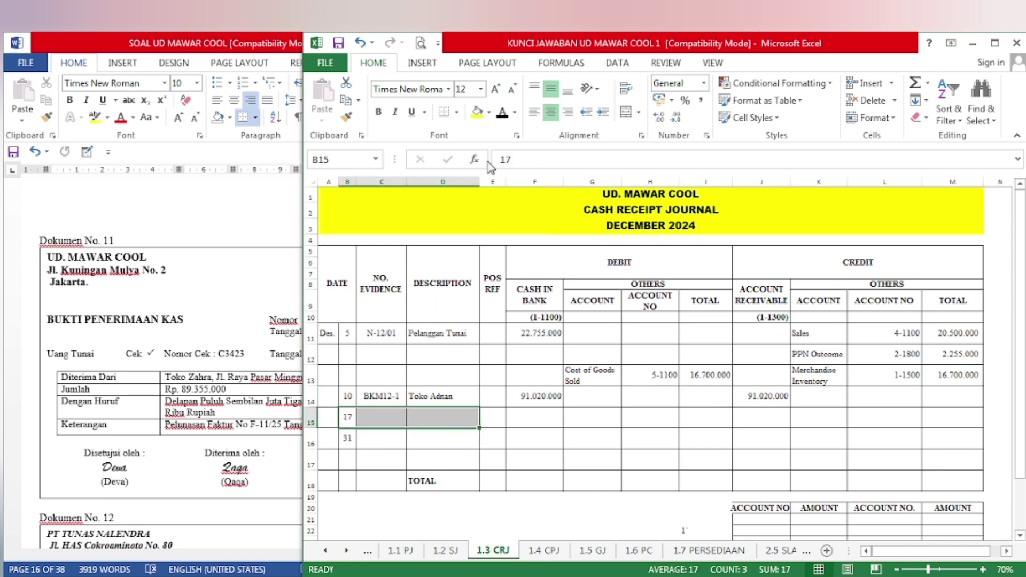
click(502, 113)
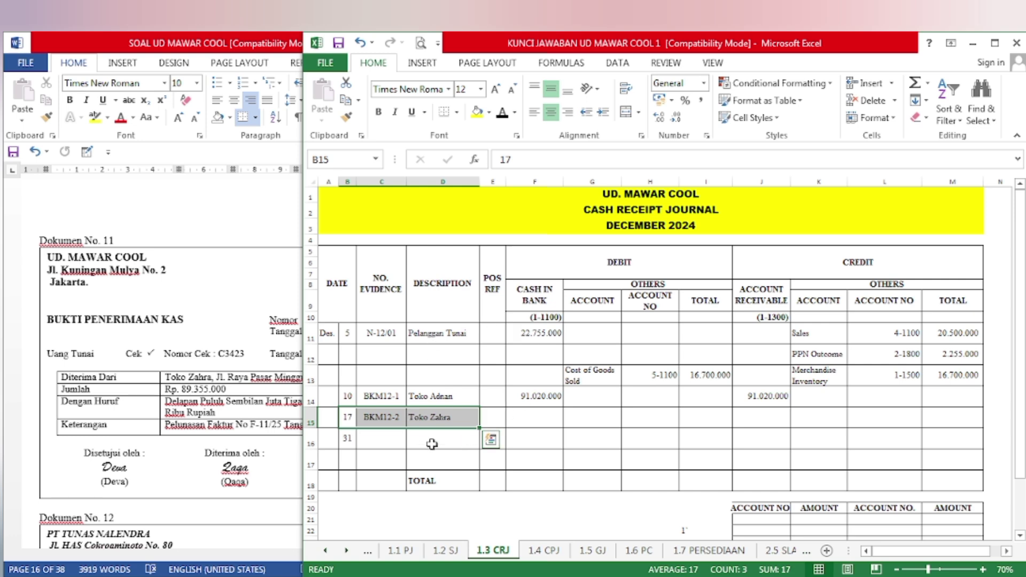
click(516, 421)
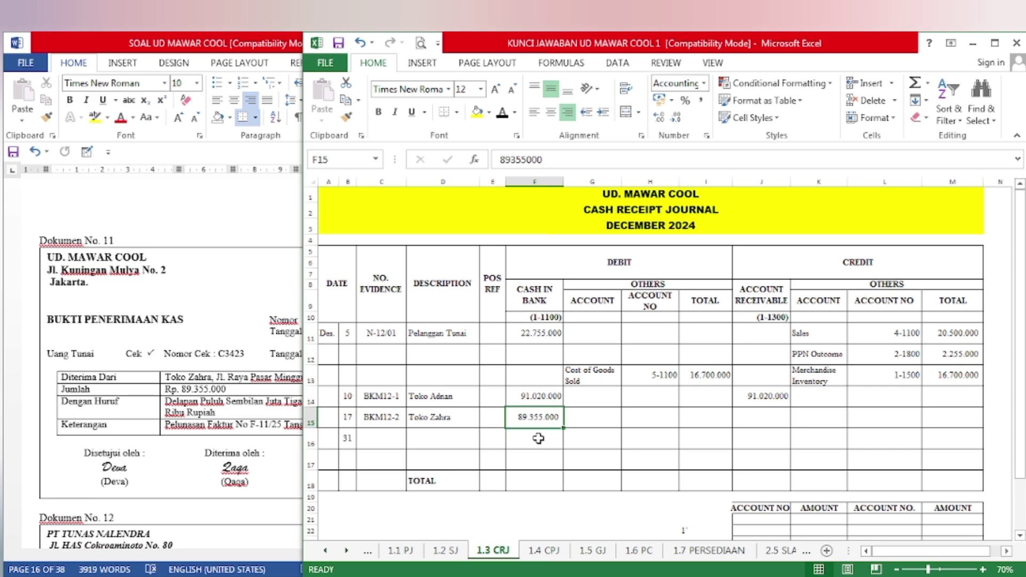
click(765, 418)
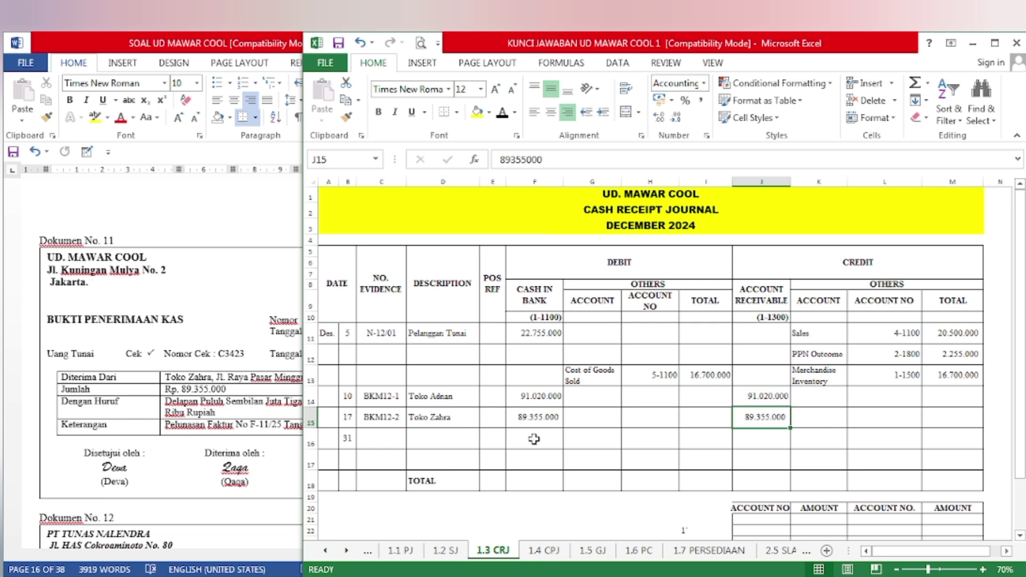
Switch to the Word document and highlight FAKTUR and PT TUNAS NALENDRA in Dokumen No. 12 in yellow
click(176, 488)
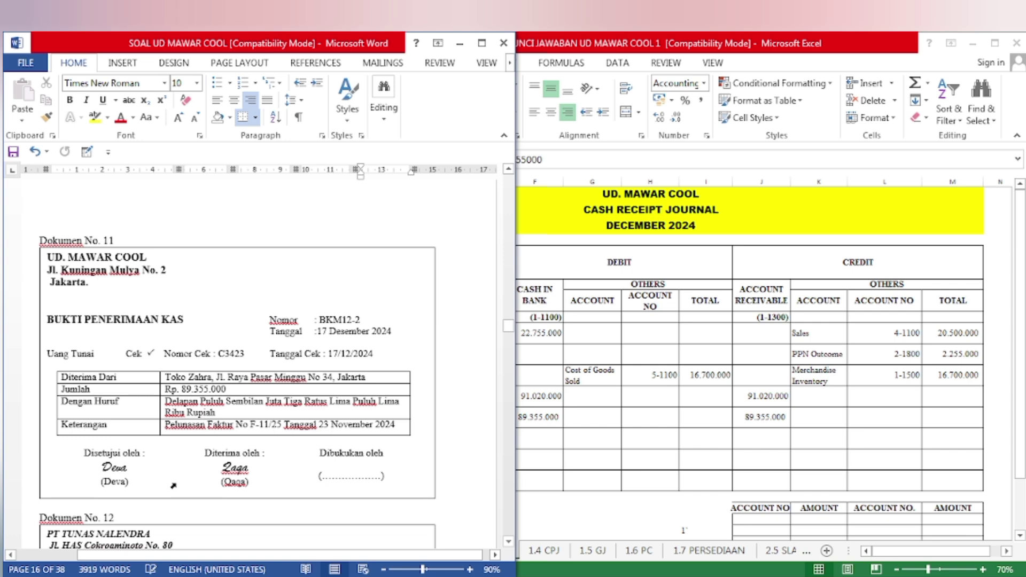
scroll(174, 485, down, 10)
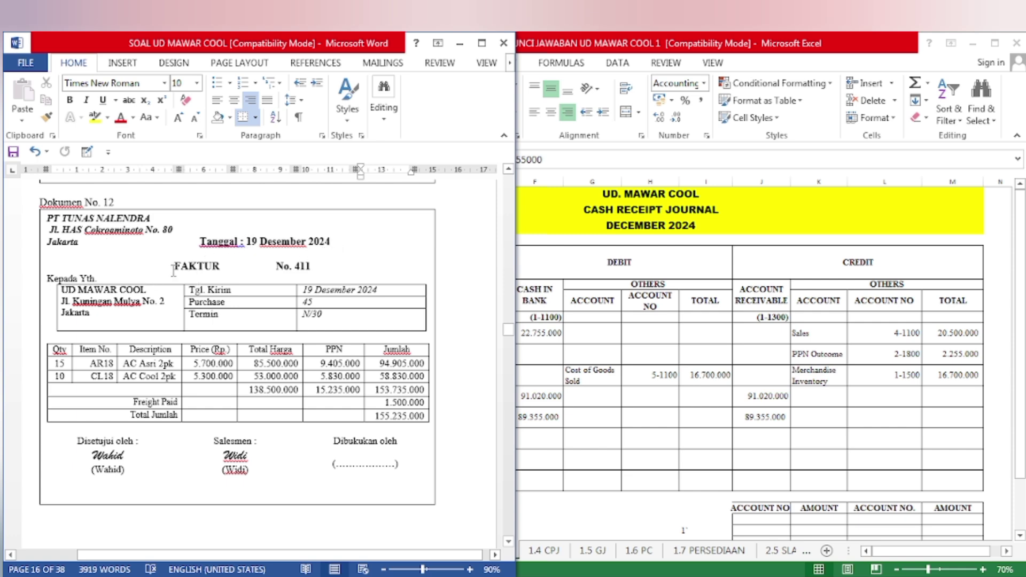
drag(173, 270, 221, 268)
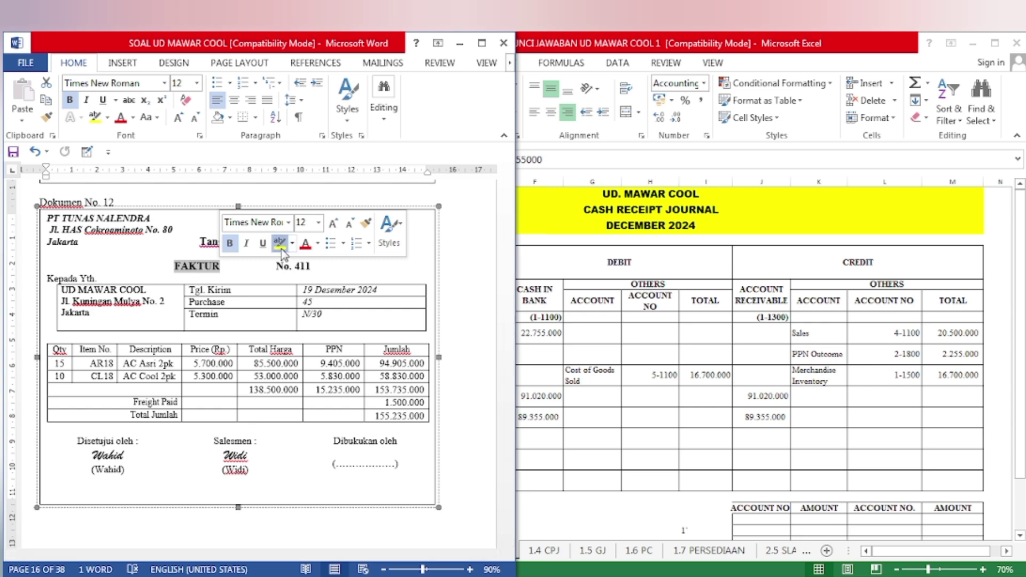
click(280, 245)
key(Right)
drag(43, 219, 160, 220)
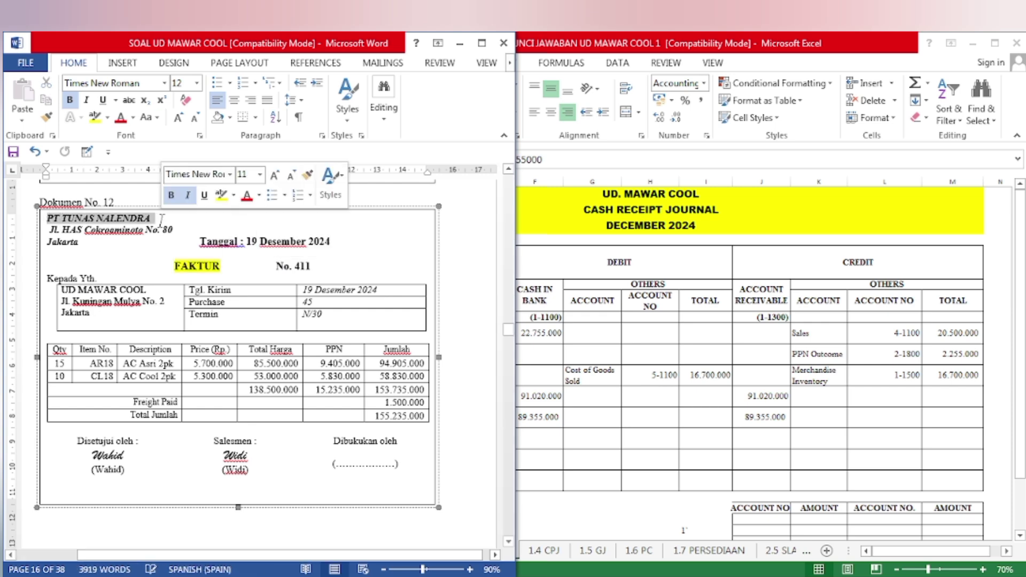
click(224, 195)
click(150, 234)
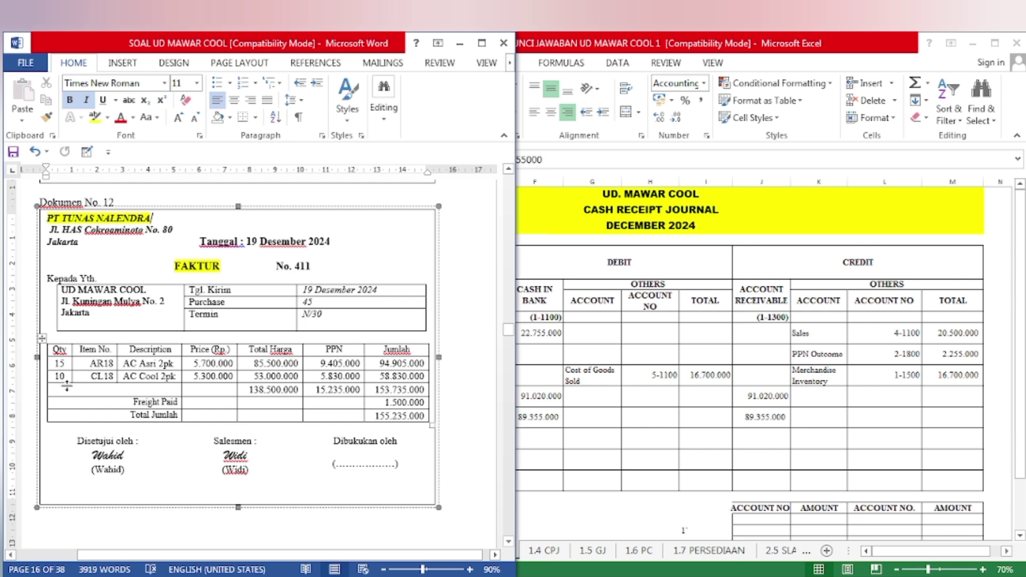
Return to Excel and apply the black font colour to B10:D10, the invoice 411 PT Tunas Nalendra entry, on sheet 1.1 PJ
key(alt+Tab)
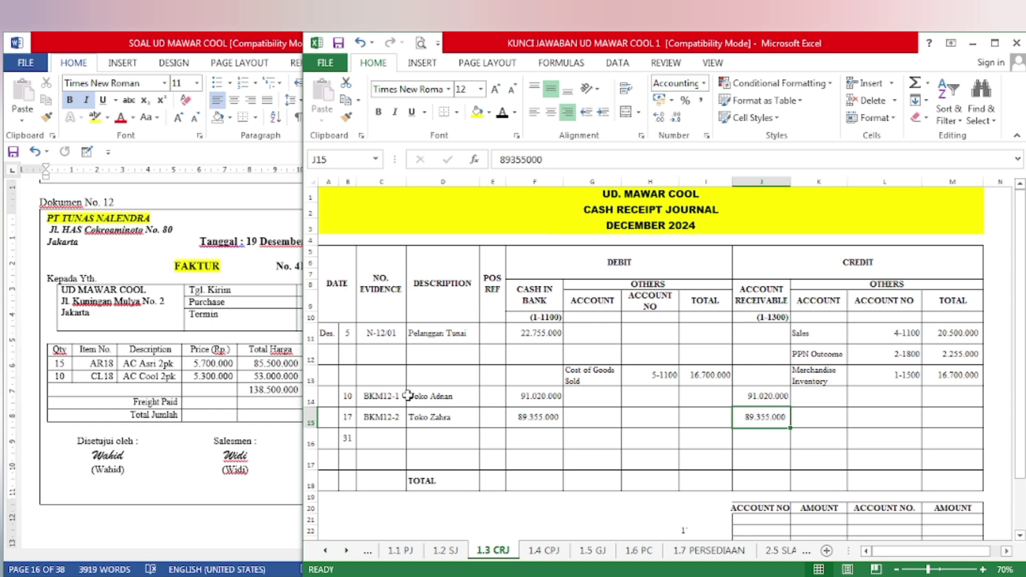
click(401, 551)
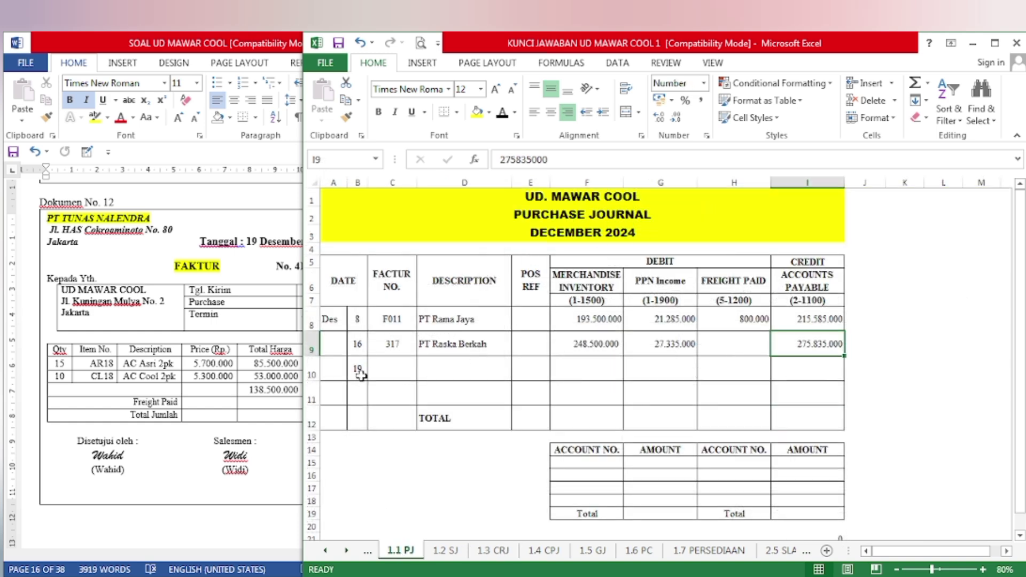
drag(357, 369, 470, 371)
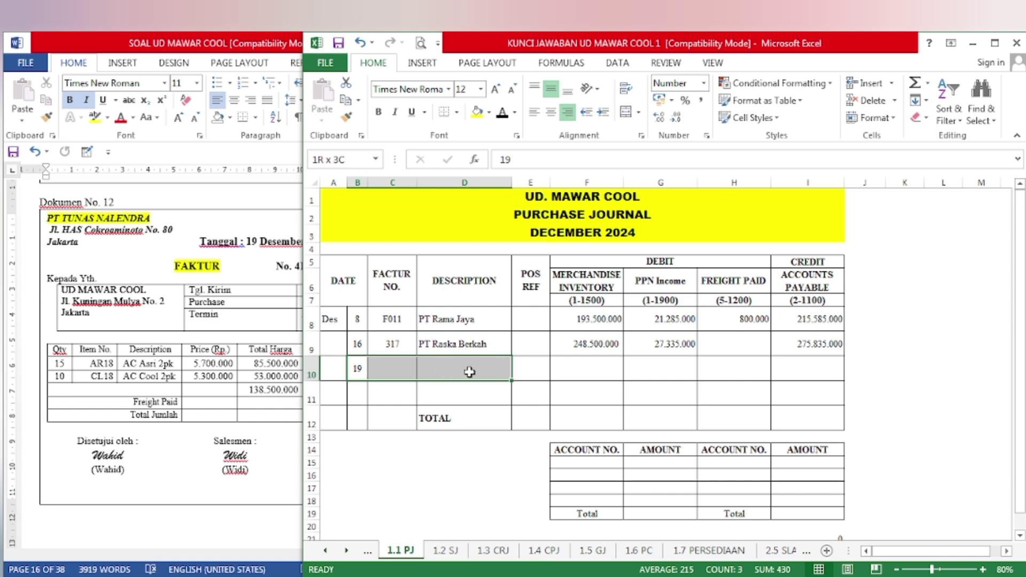
click(505, 114)
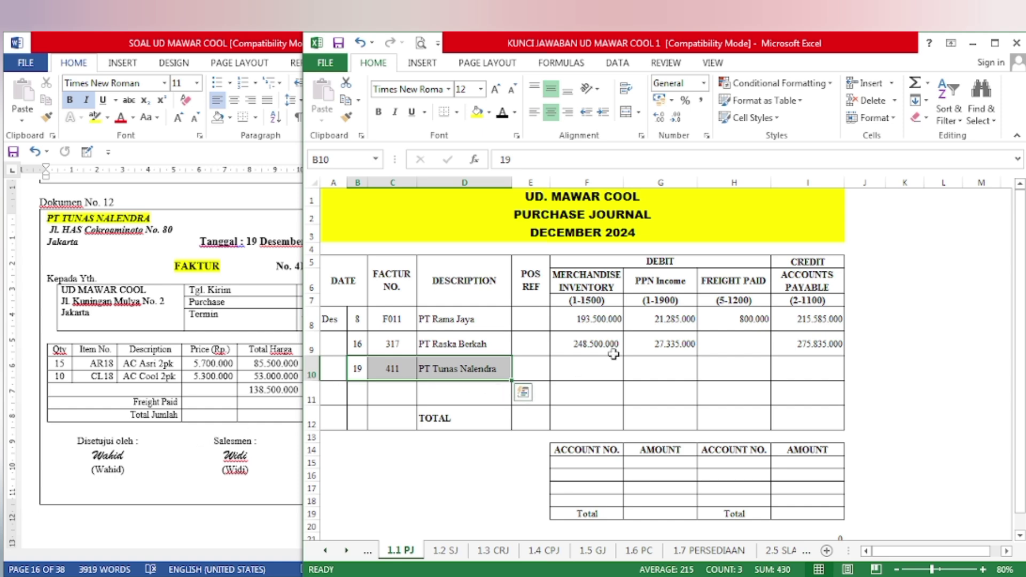
Highlight the 138.500.000 goods total in the Word invoice in yellow, and make Excel's Merchandise Inventory cell F10 black
click(185, 476)
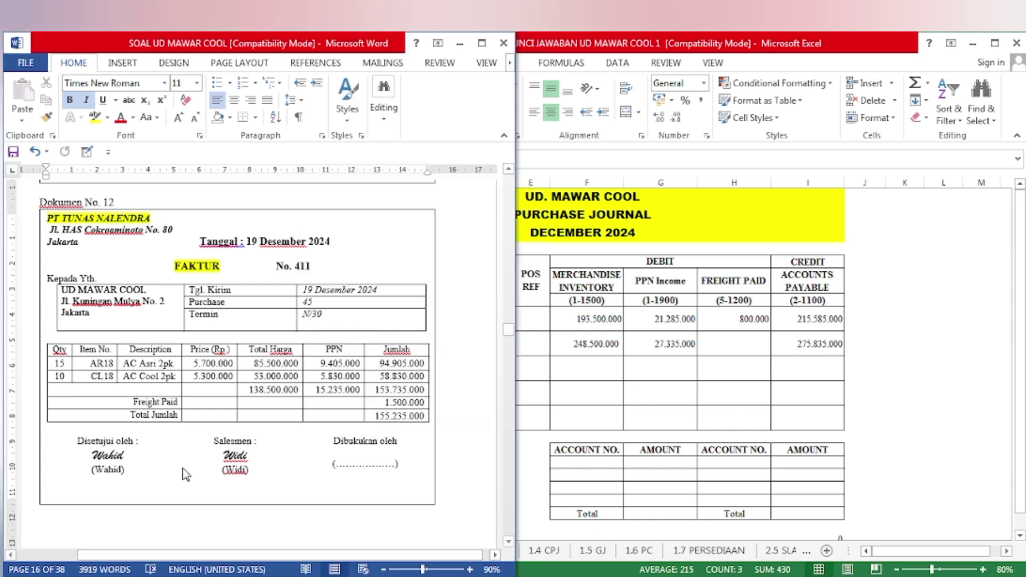
drag(249, 389, 300, 391)
click(356, 439)
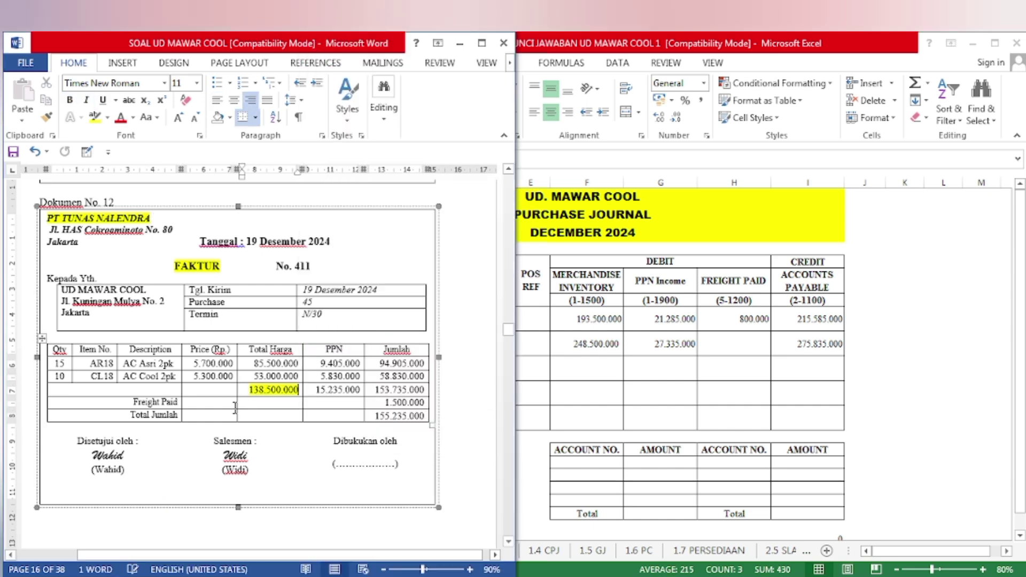
click(639, 427)
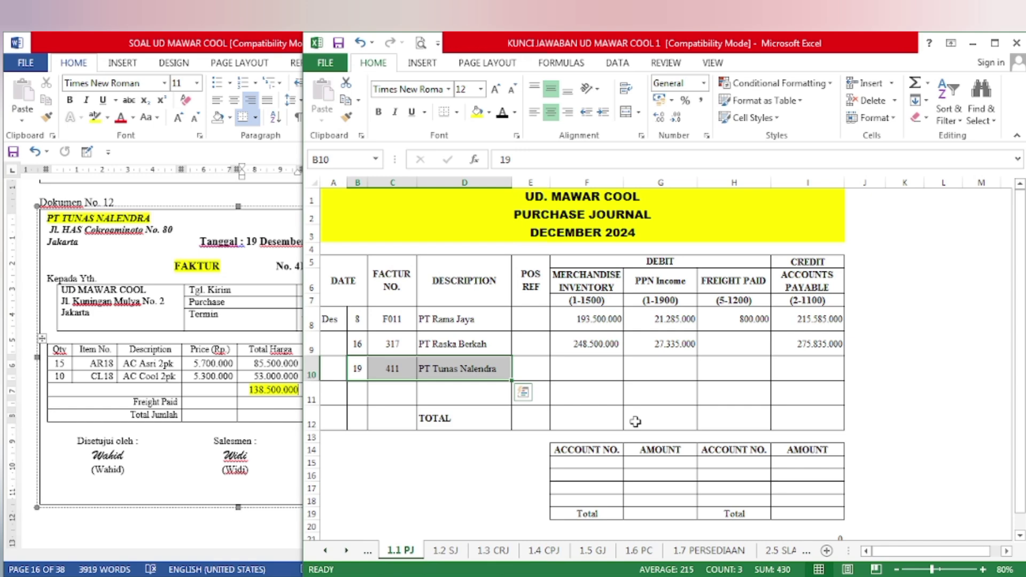
click(601, 363)
click(504, 114)
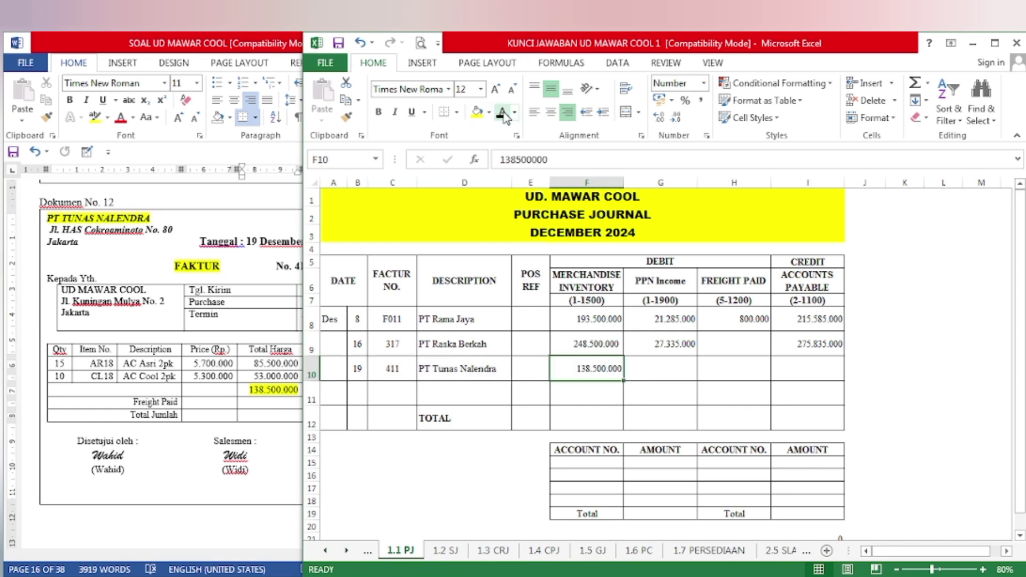
Highlight the 15.235.000 PPN total in the Word invoice in yellow, and make the matching PPN Income cell G10 in Excel black
click(202, 501)
drag(314, 389, 357, 396)
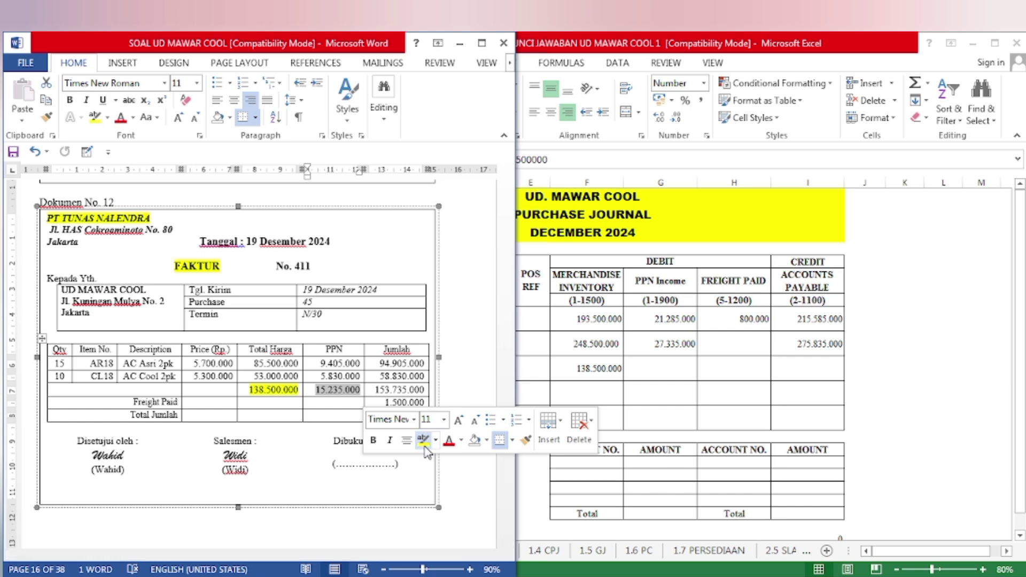
click(424, 440)
key(alt+Tab)
click(660, 368)
text(15235000)
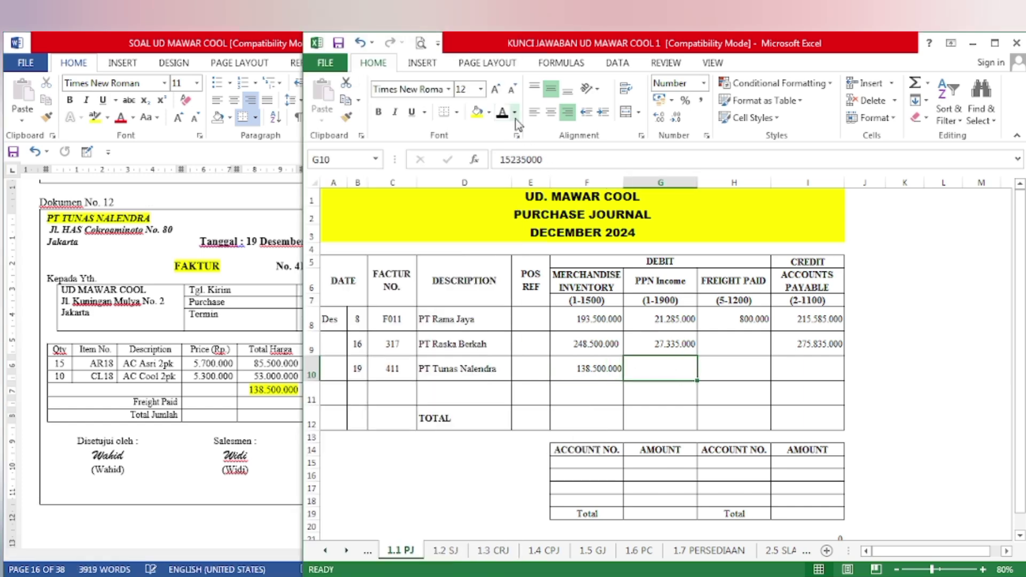
click(502, 113)
Highlight the 1.500.000 freight amount in the Word invoice in yellow, and make the matching Freight Paid cell H10 in Excel black
click(134, 474)
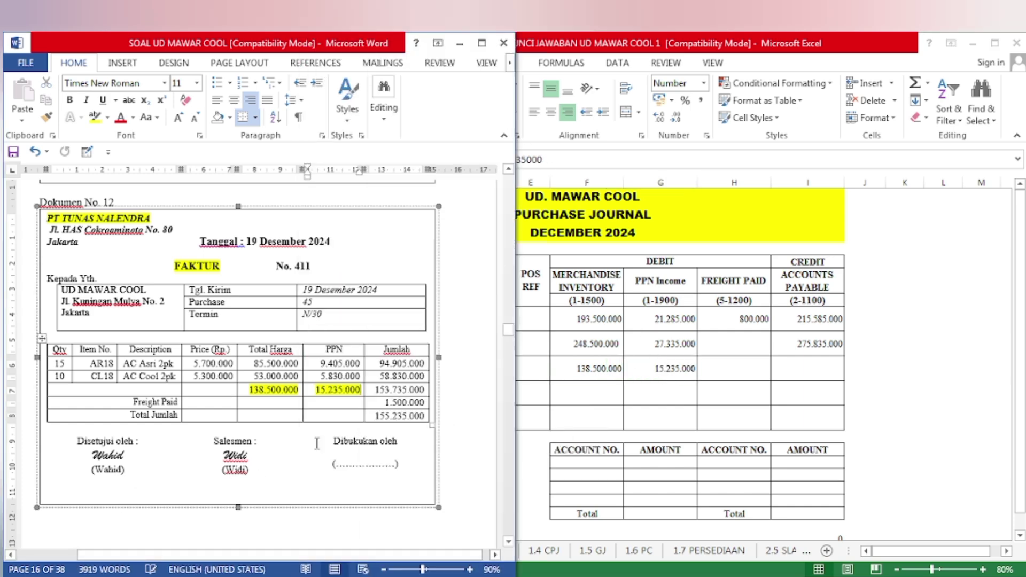
drag(386, 404, 426, 405)
click(487, 387)
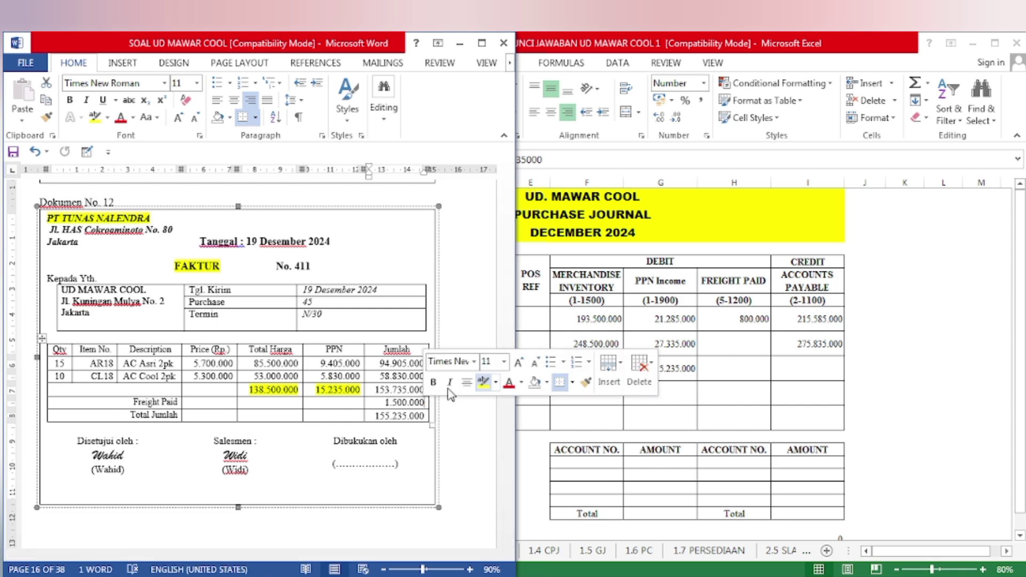
key(alt+Tab)
click(749, 370)
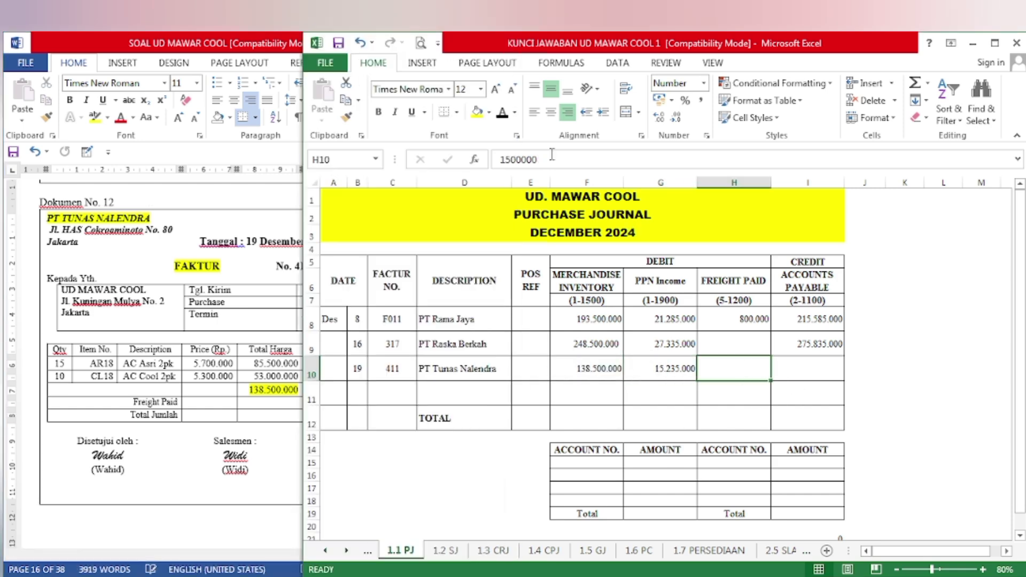
Highlight the 155.235.000 invoice total in Word in yellow, and make the matching Accounts Payable cell I10 in Excel black
click(224, 402)
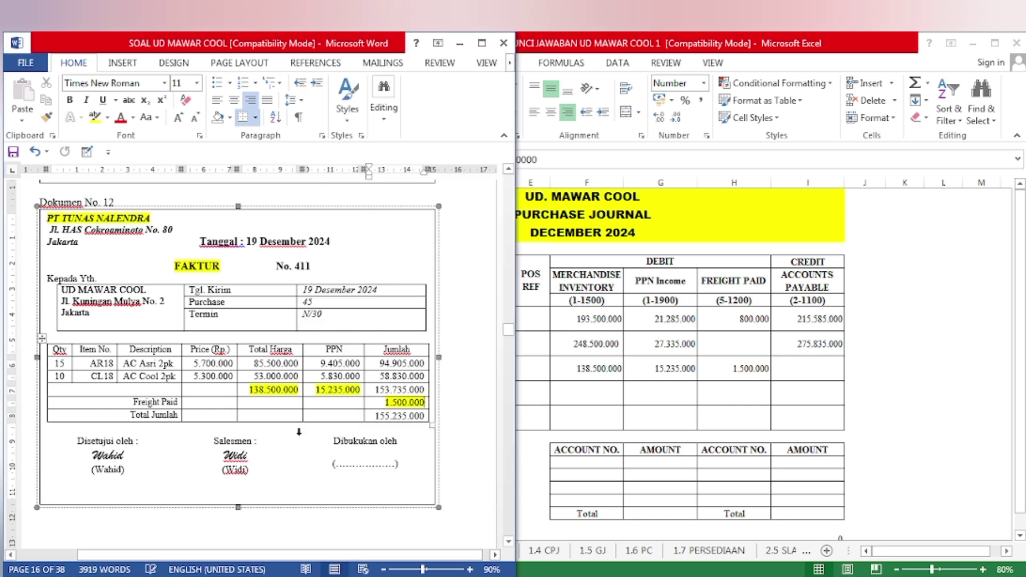
drag(392, 420, 422, 422)
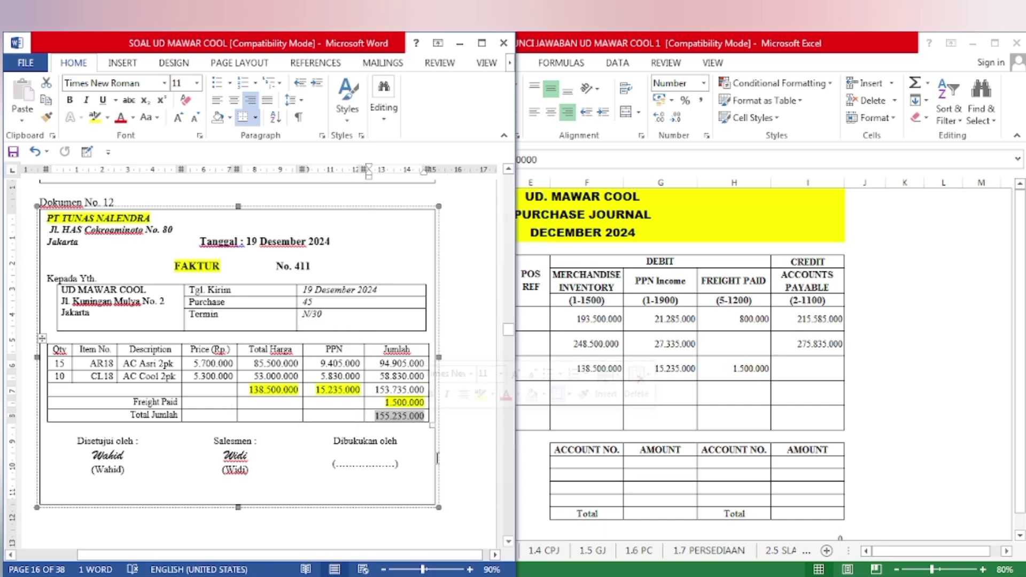
click(480, 394)
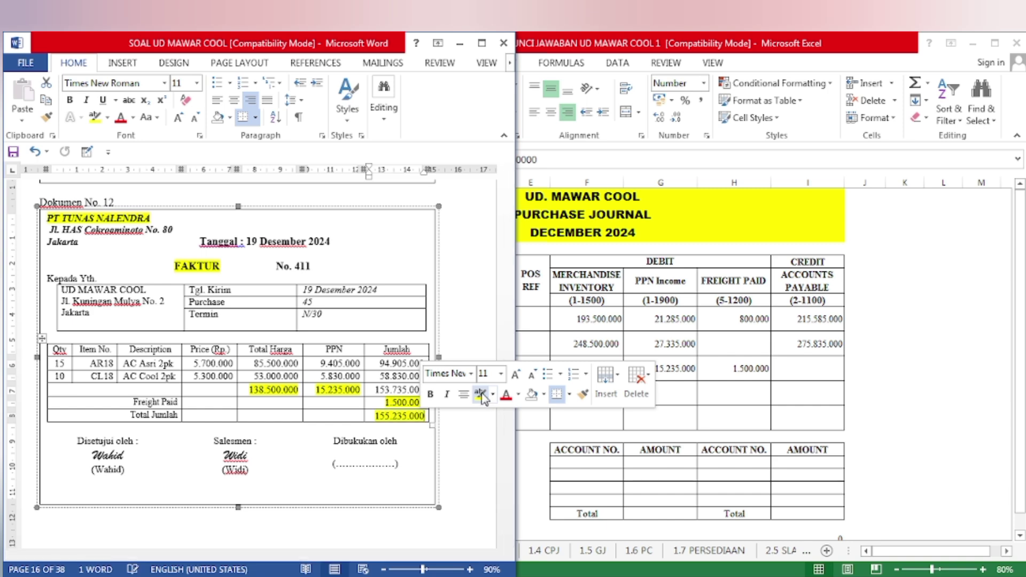
click(377, 465)
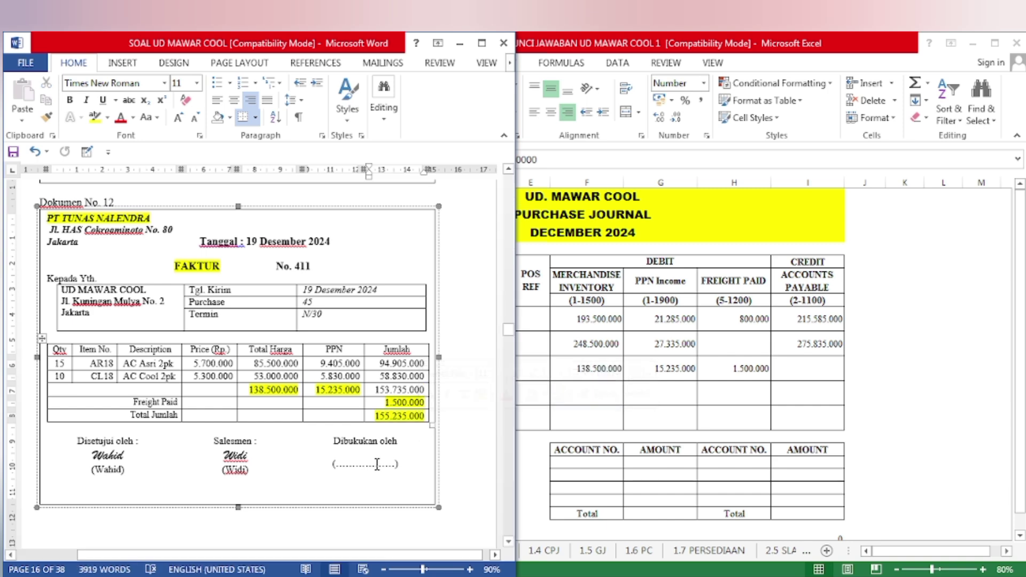
click(813, 370)
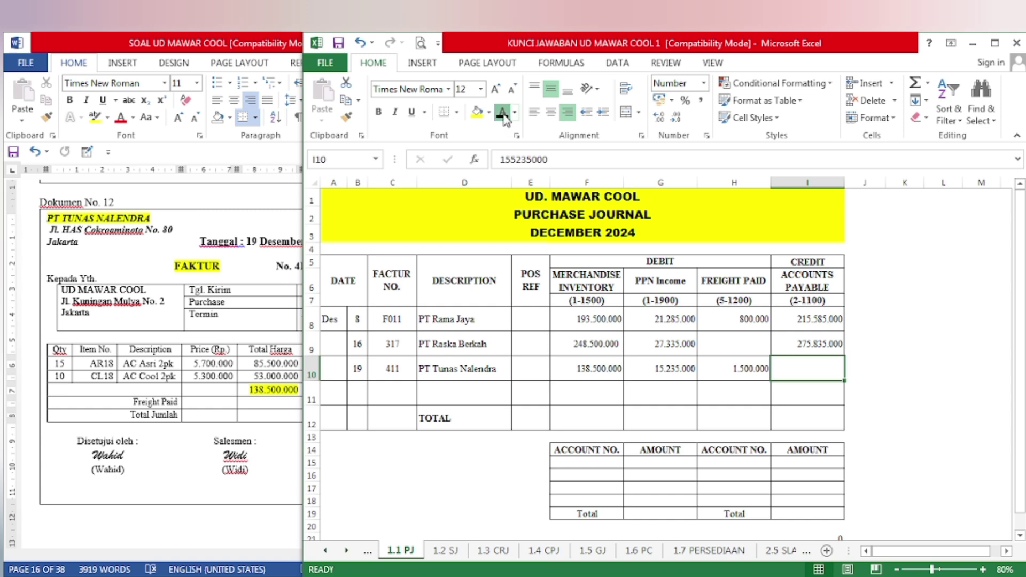
Switch to Word and highlight NOTA KREDIT and the note number N-TN 1 in Dokumen No. 13 in yellow
click(216, 392)
scroll(219, 377, down, 15)
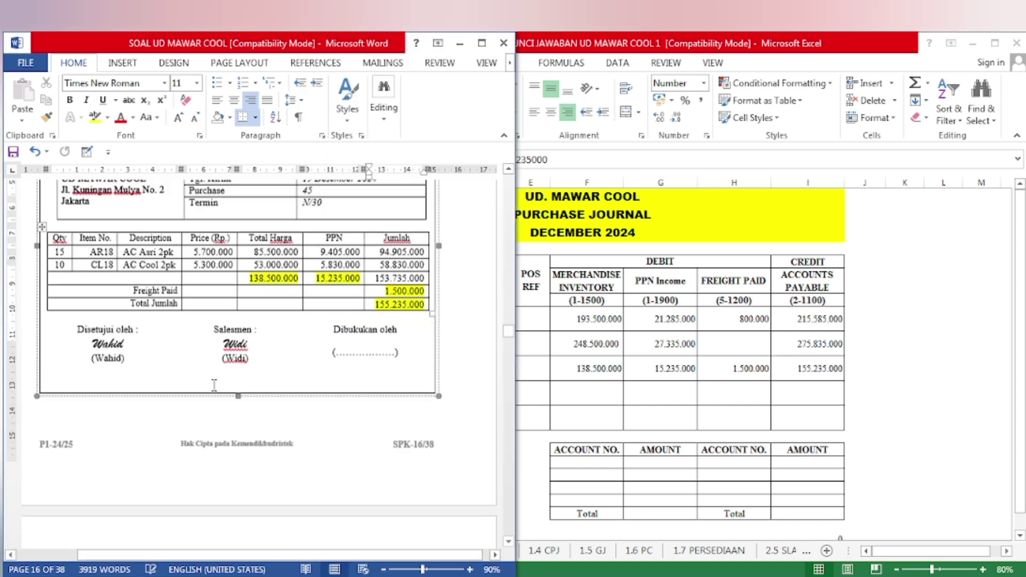
scroll(219, 377, down, 4)
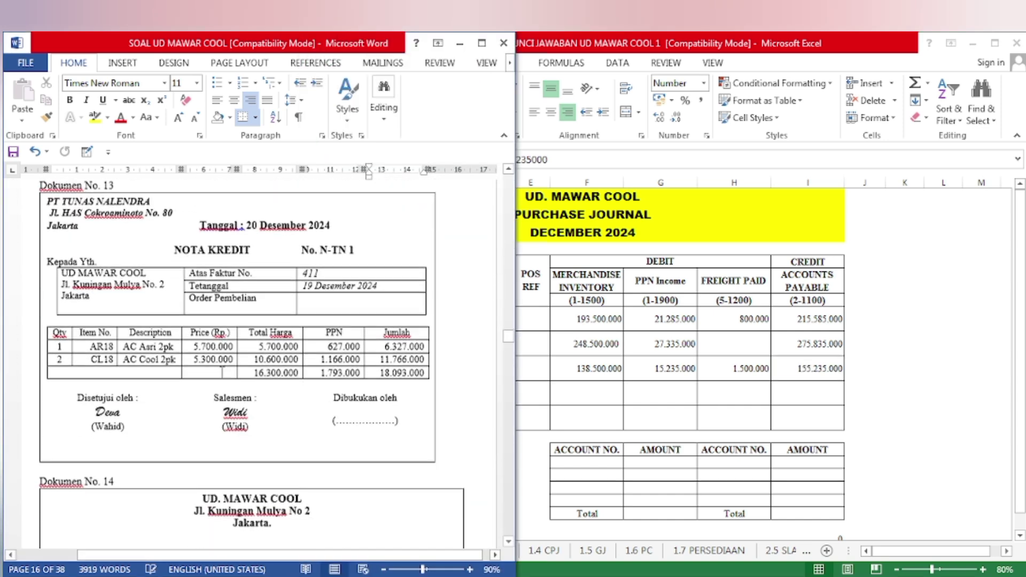
scroll(102, 254, up, 1)
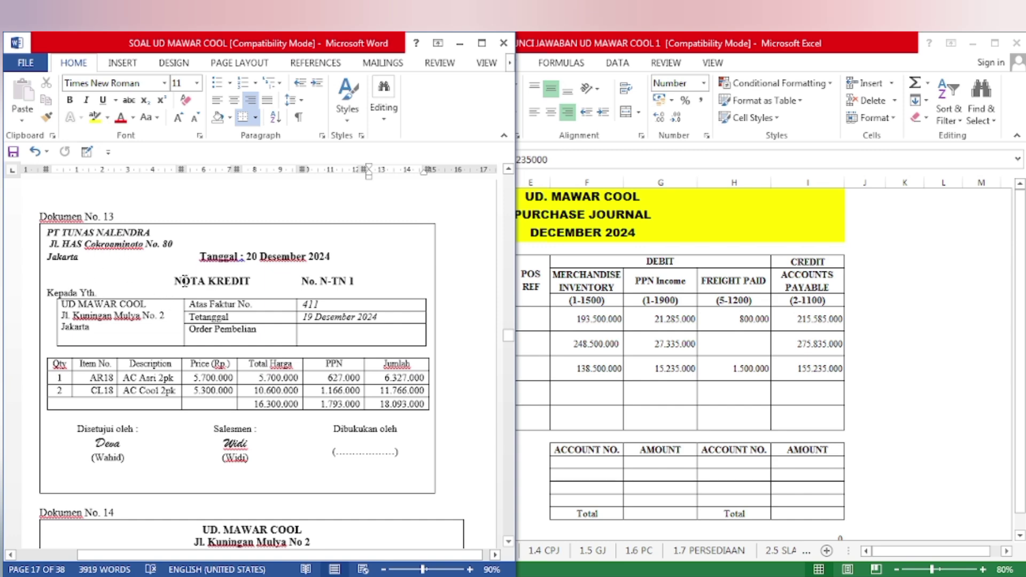
drag(176, 281, 252, 282)
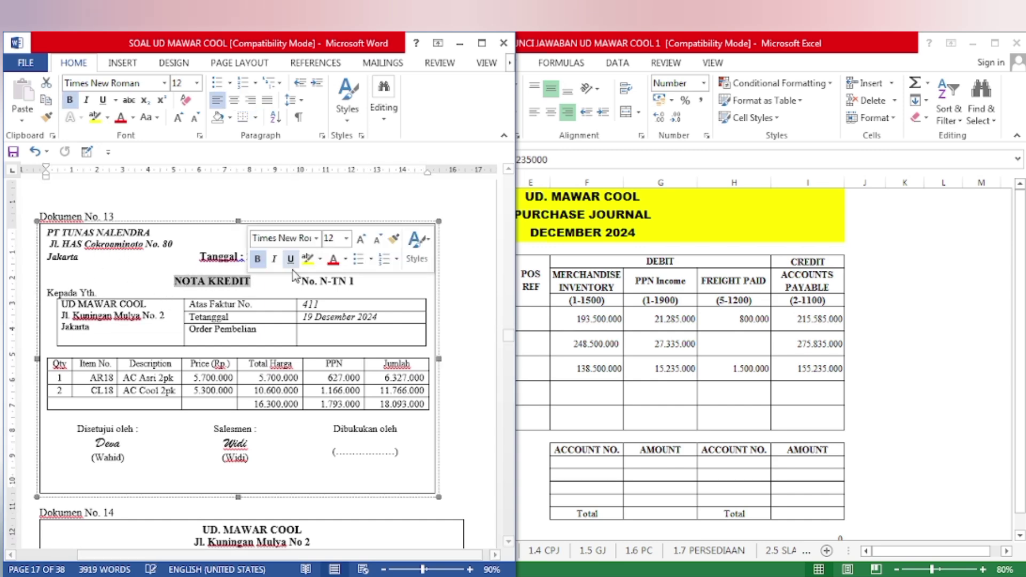
click(307, 263)
click(250, 261)
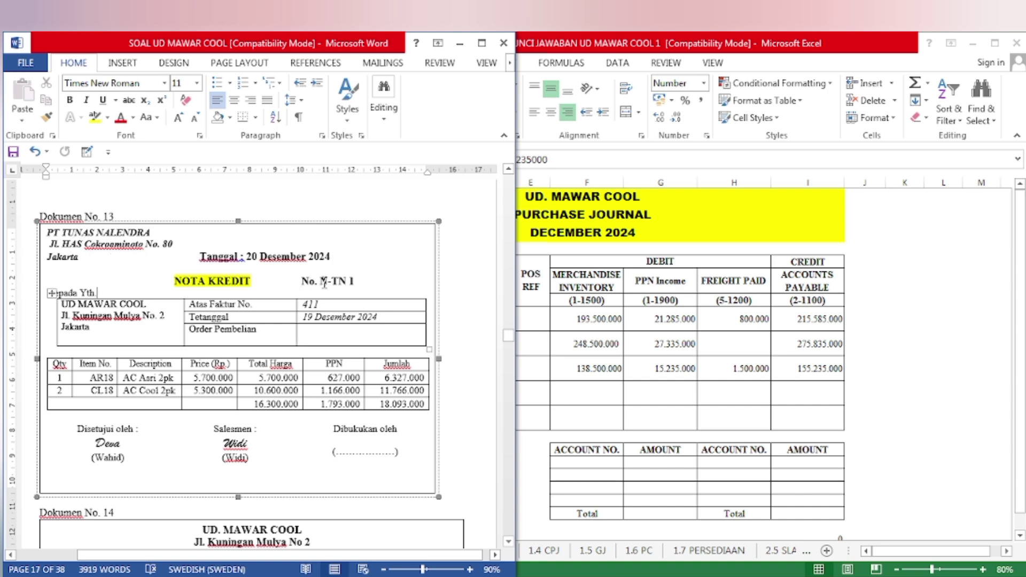
drag(320, 282, 363, 282)
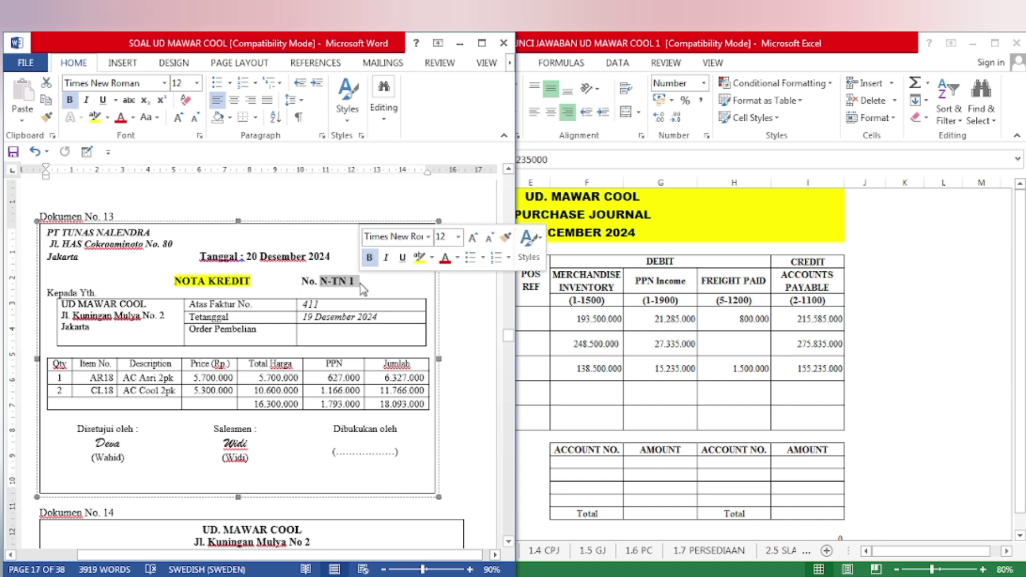
click(420, 259)
key(Right)
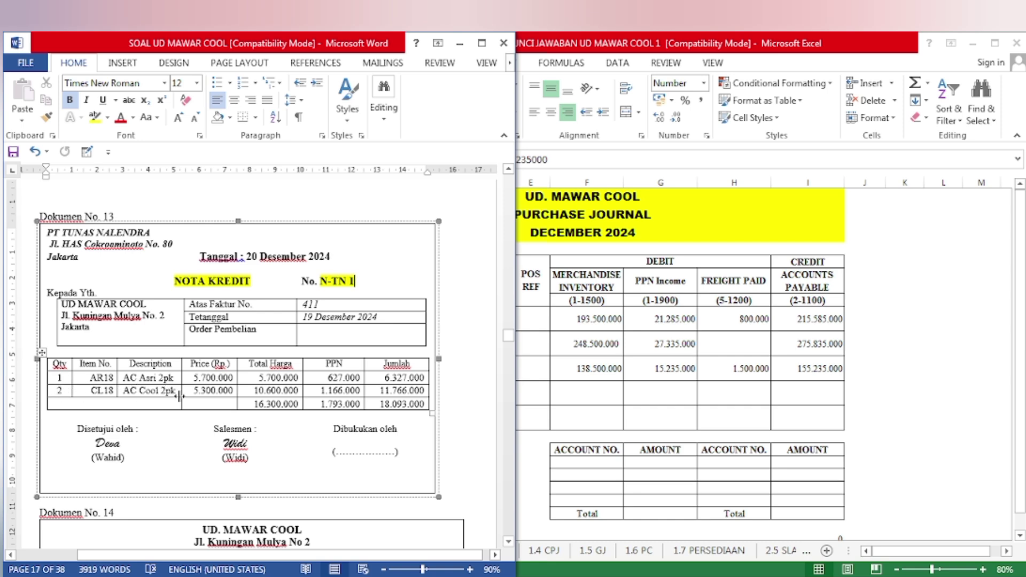
Switch to the 1.5 GJ sheet in Excel and make the evidence number N-TN1 in cell C12 black
key(alt+Tab)
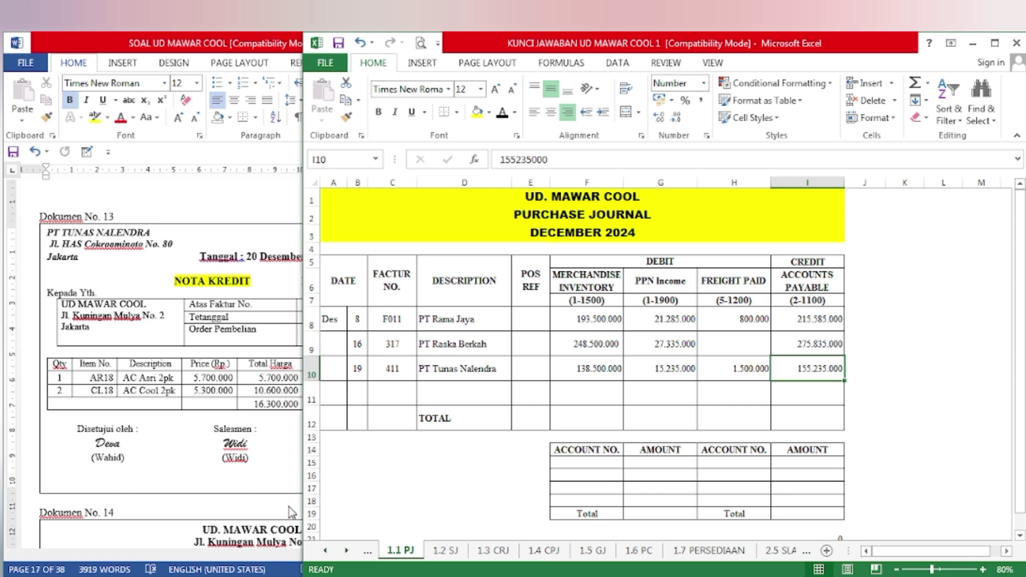
click(593, 550)
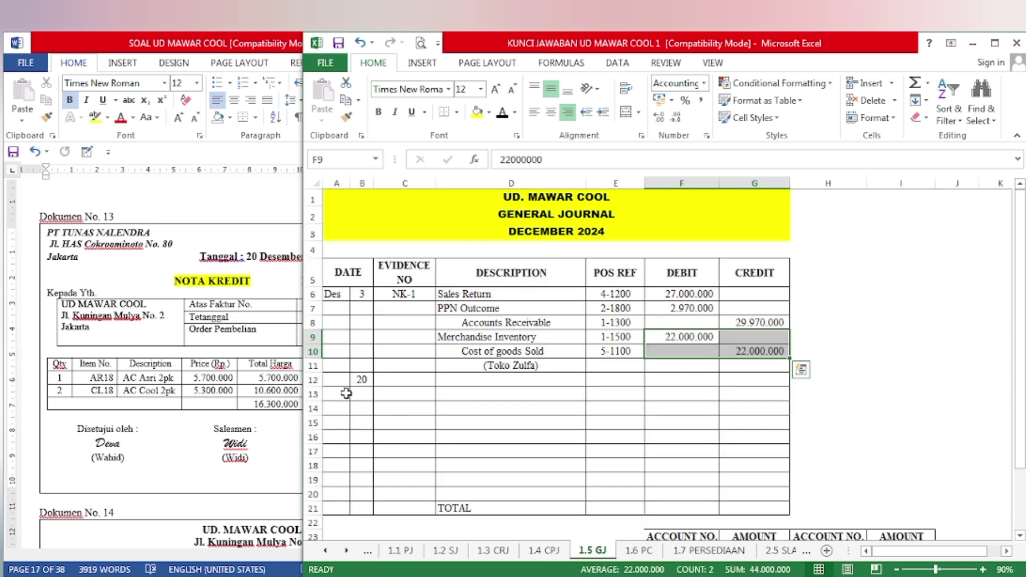
click(383, 382)
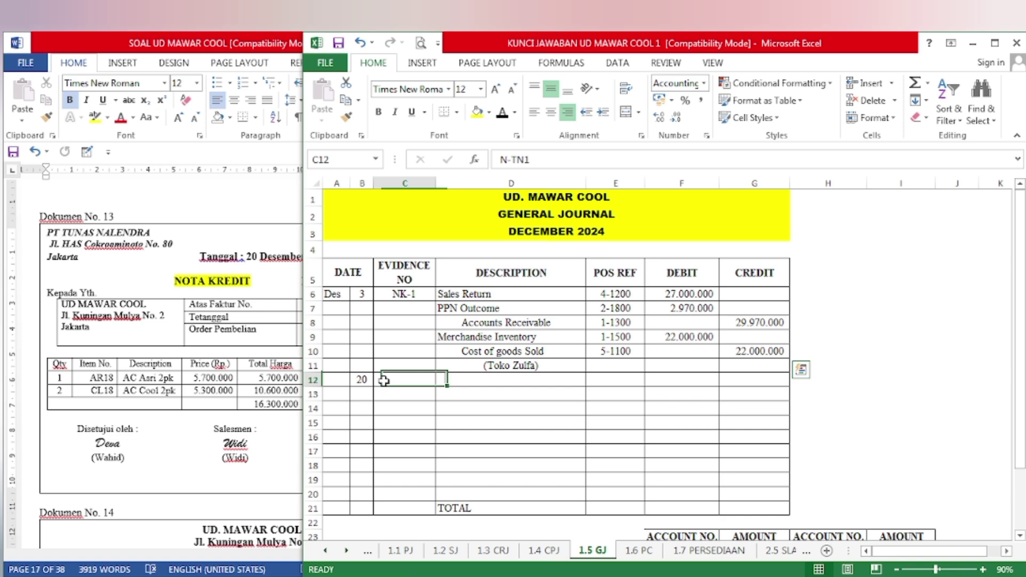
click(502, 114)
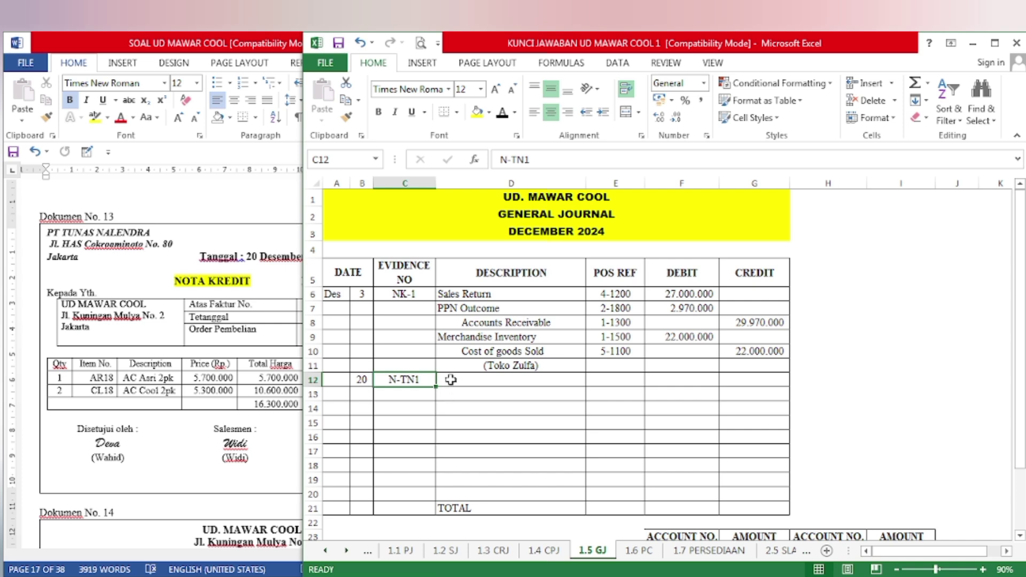
Make the account descriptions and POS REF codes for the N-TN1 entry in D12:E16 black
drag(451, 380, 606, 434)
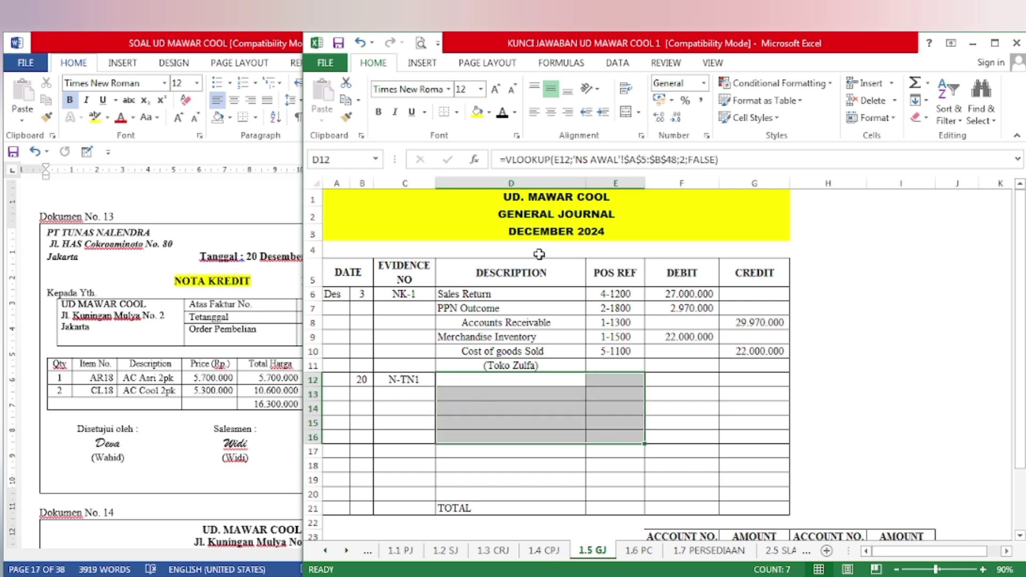
text(Accounts Payable	2-1100 PPN Income	1-1900 Merchandise Inventory	1-1500 (PT Tunas Nalendra))
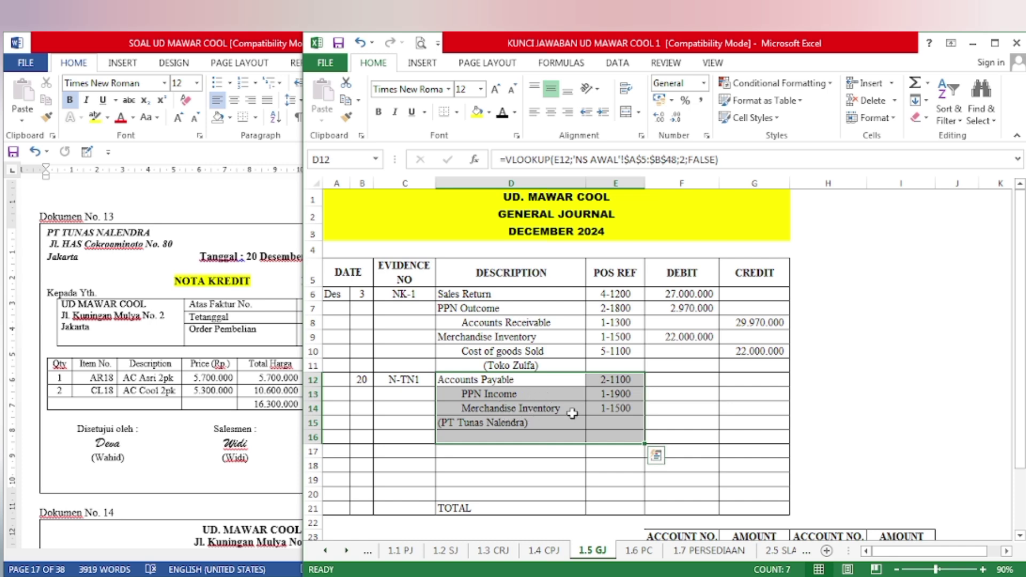
key(Escape)
Highlight the 18.093.000 credit note total in Word in yellow, and make the matching Accounts Payable debit cell F12 in Excel black
click(202, 448)
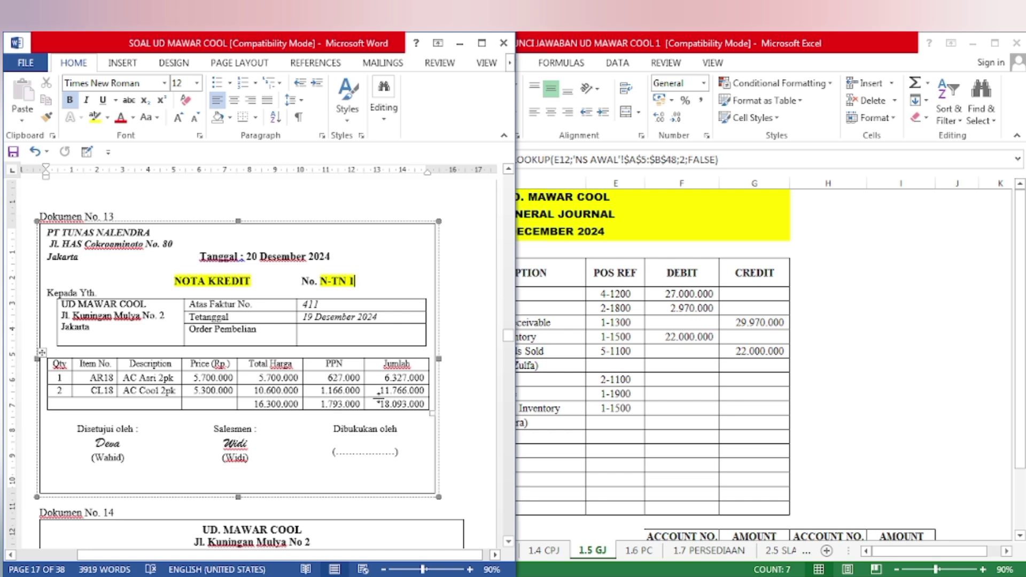
drag(380, 403, 431, 412)
key(ctrl+c)
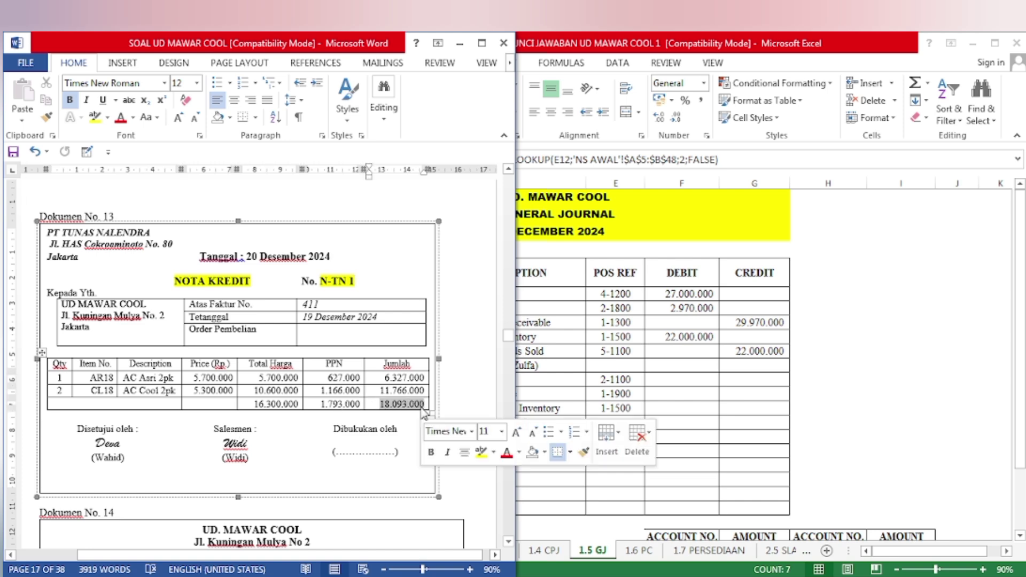
click(481, 452)
click(312, 447)
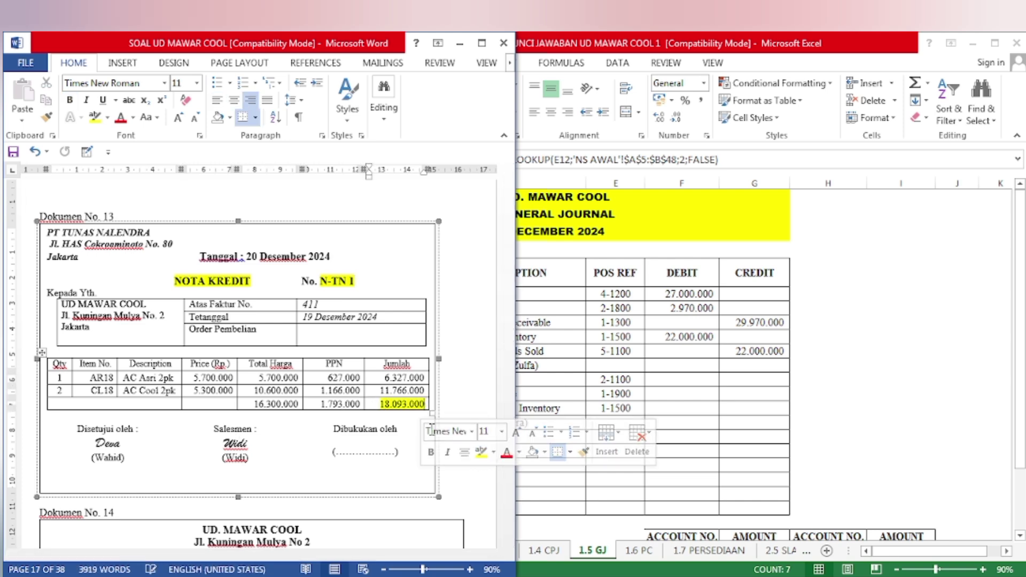
click(606, 432)
click(667, 379)
key(ctrl+v)
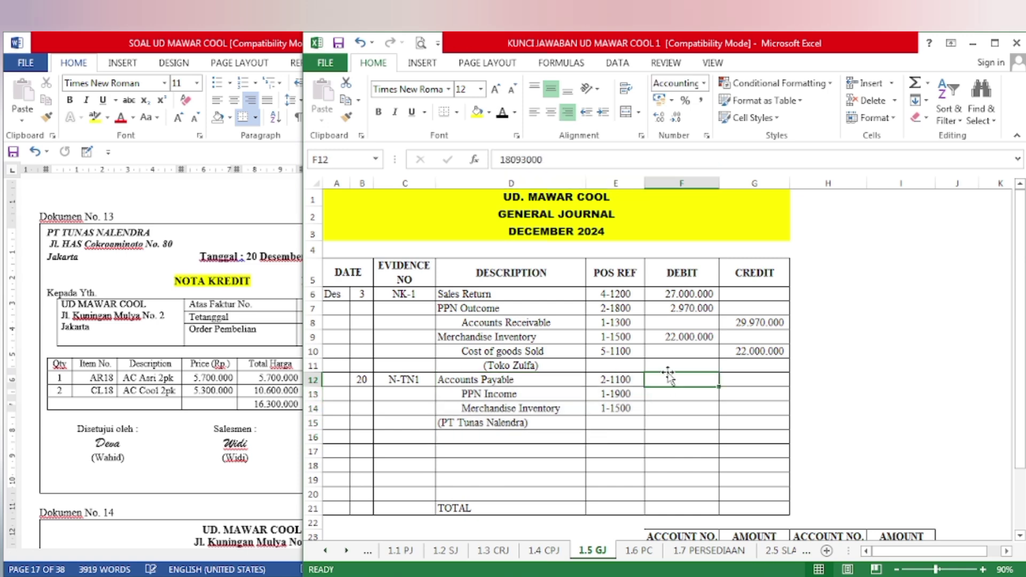
click(502, 120)
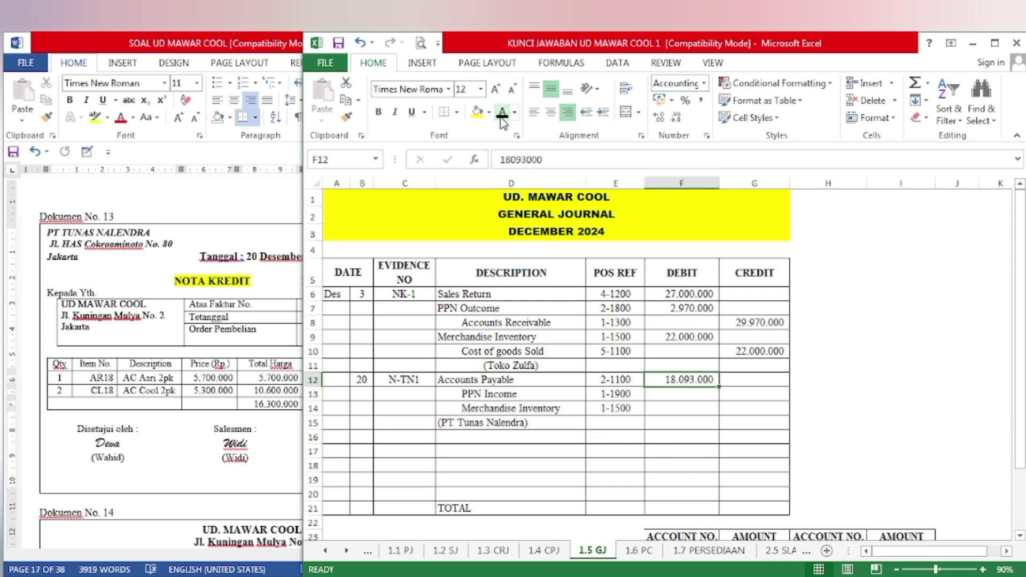
Highlight the 1.793.000 PPN total in the Word credit note in yellow, and make the matching PPN Income credit cell G13 in Excel black
click(194, 497)
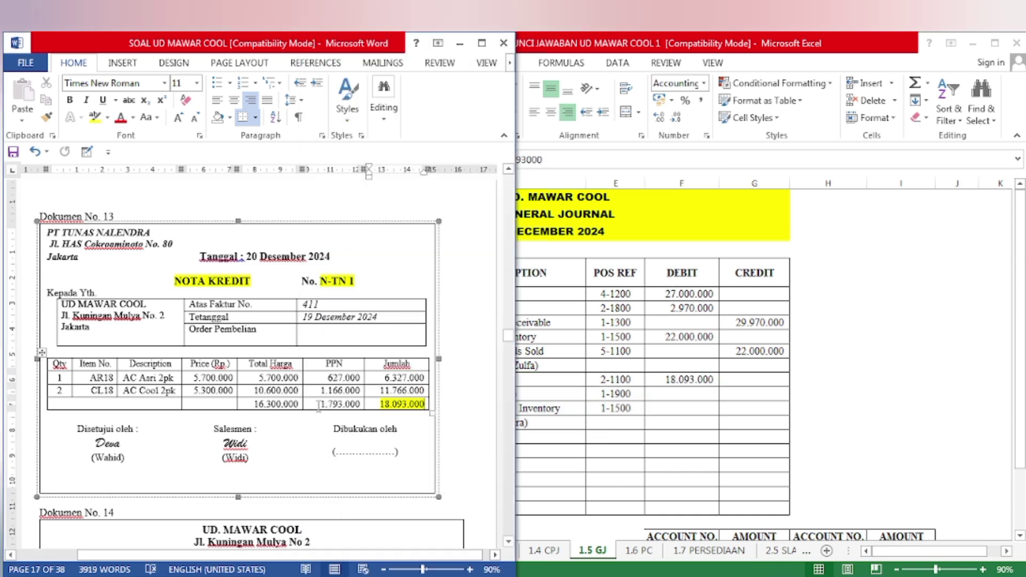
drag(319, 405, 362, 409)
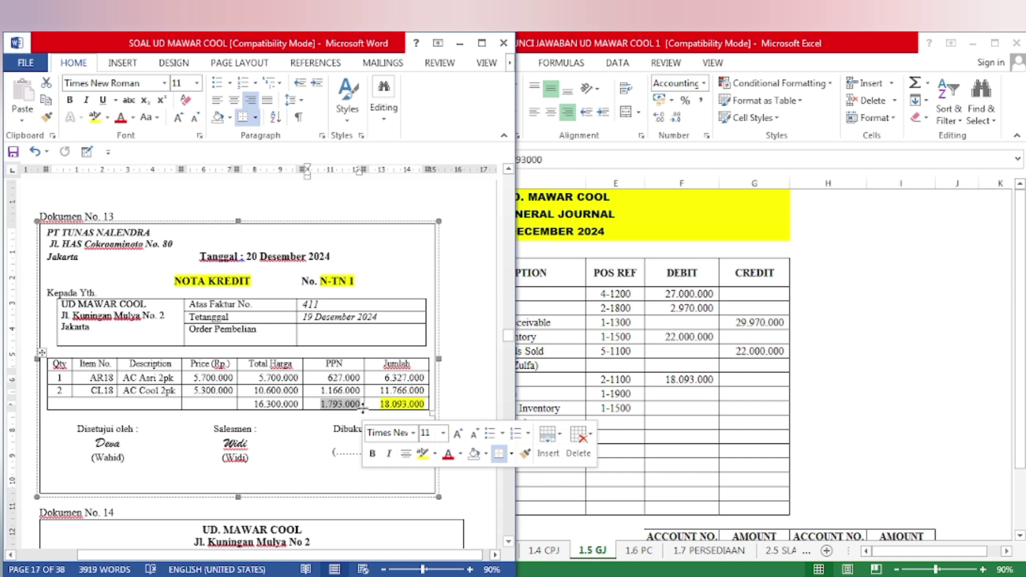
click(422, 454)
key(alt+Tab)
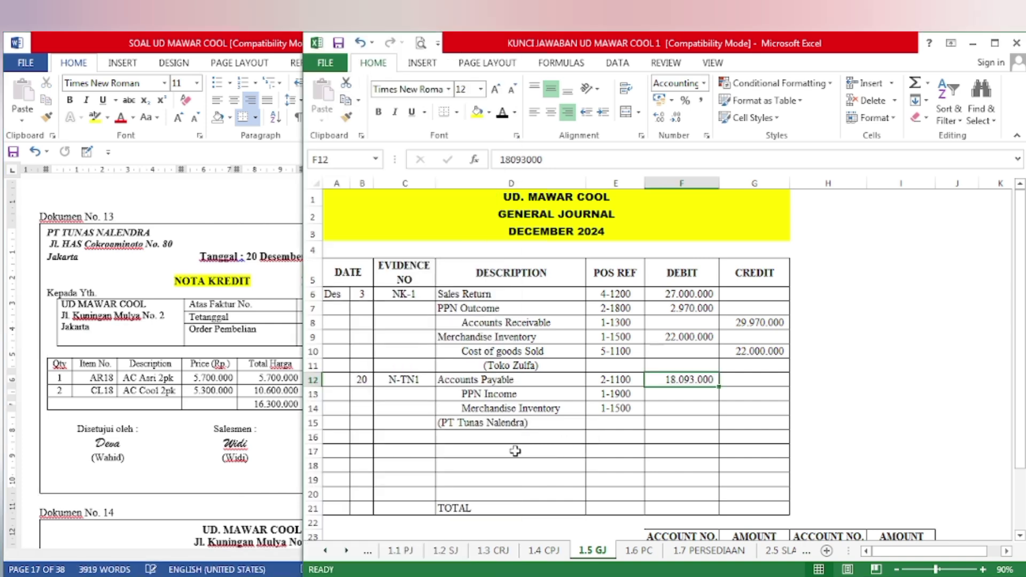
click(739, 396)
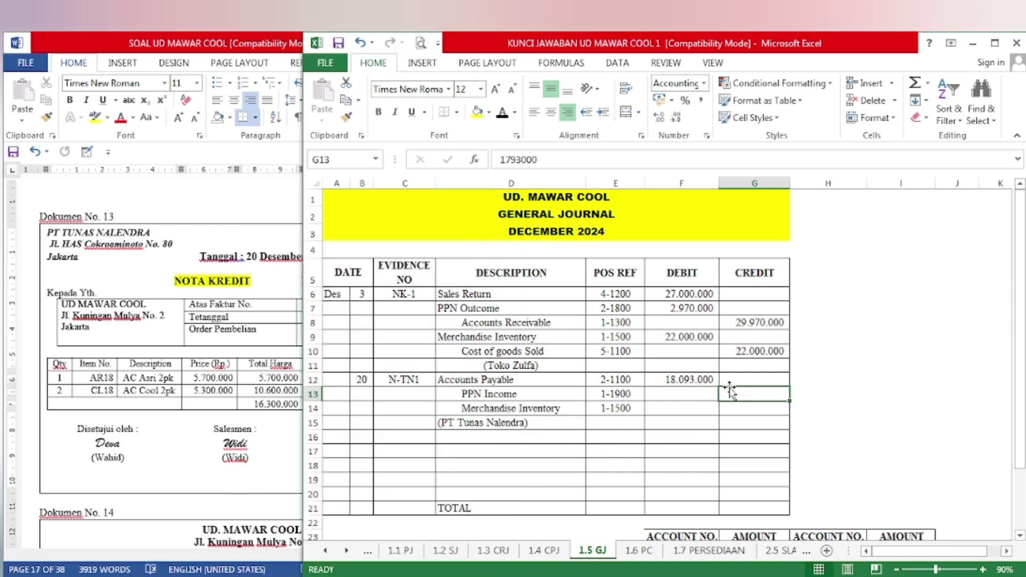
click(502, 112)
Highlight the 16.300.000 goods total in the Word credit note in yellow, and make the matching Merchandise Inventory credit cell G14 in Excel black
click(227, 376)
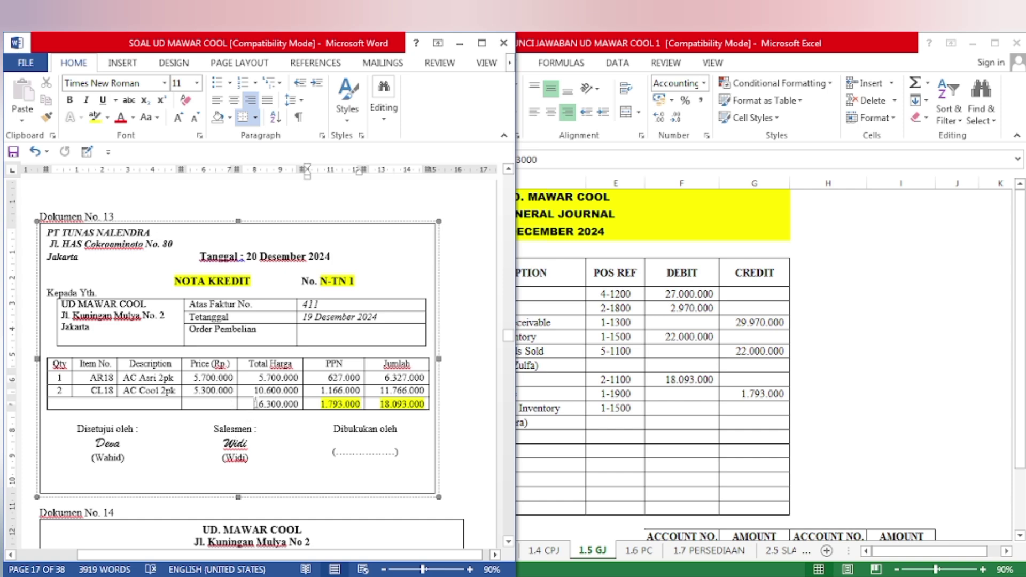
drag(255, 404, 302, 407)
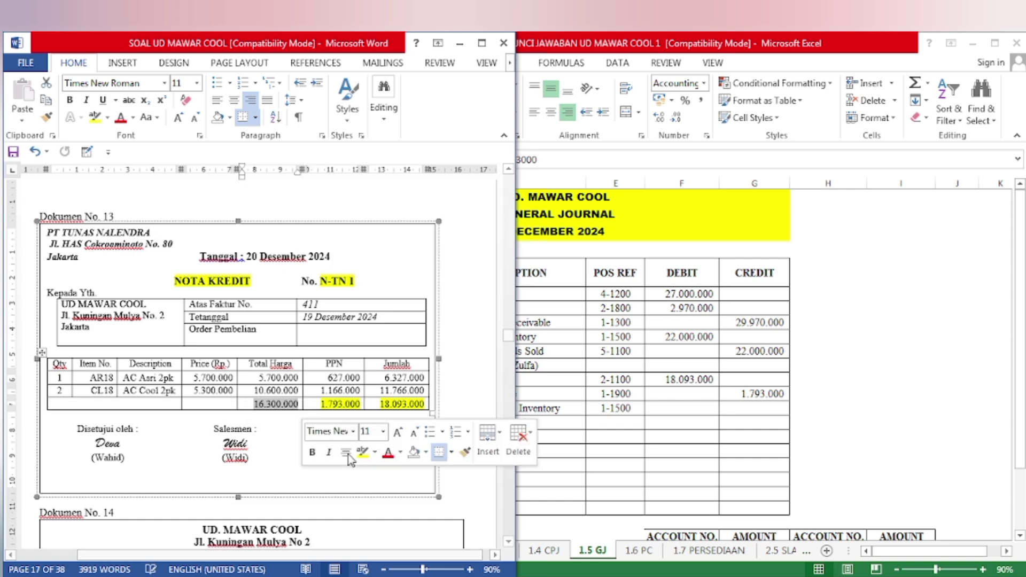
click(362, 453)
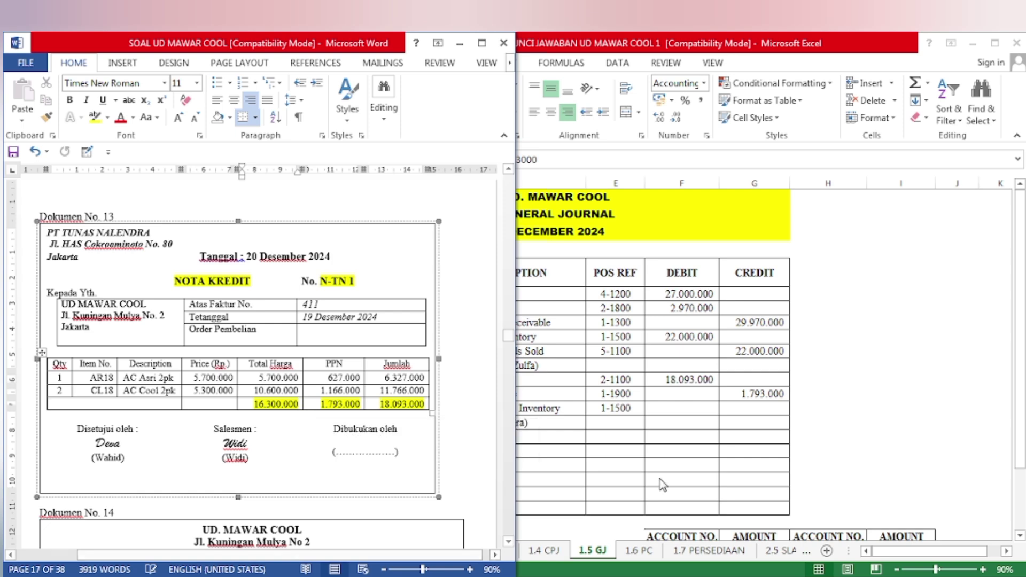
click(698, 460)
click(755, 416)
text(16300000)
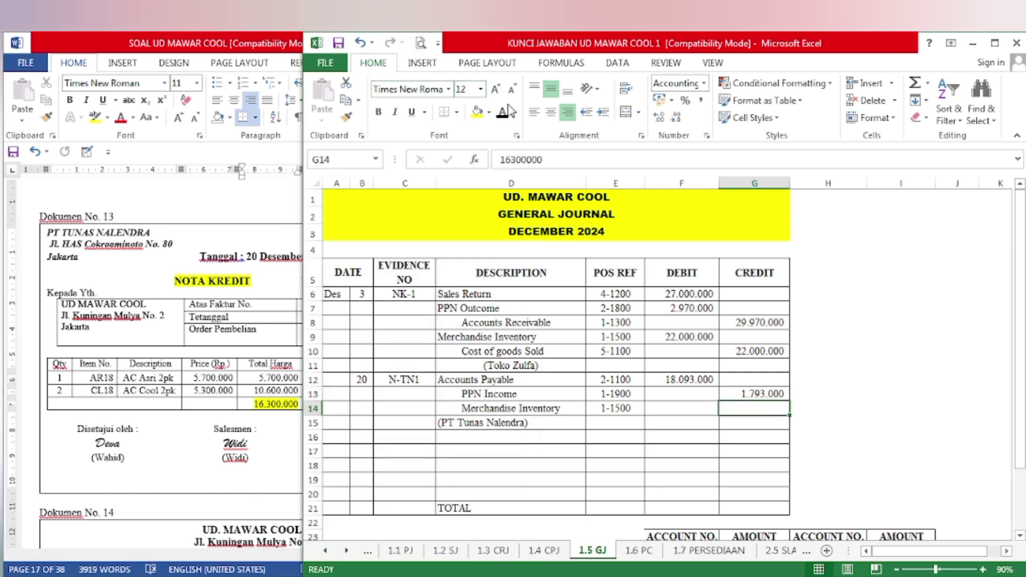
key(ctrl+Return)
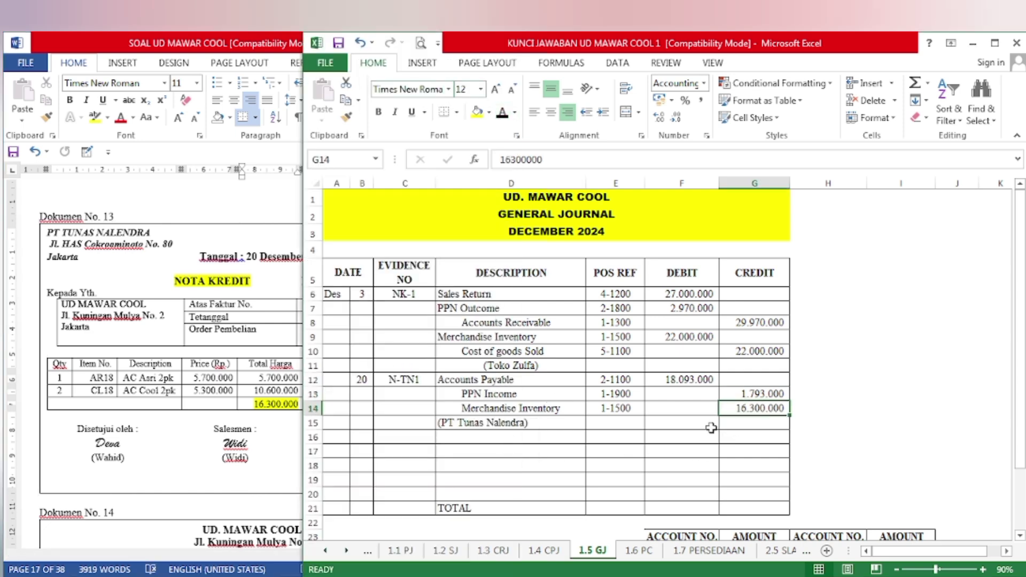
Bring Dokumen No. 14 into view in Word, and open the 1.4 CPJ cash payment journal sheet in Excel
click(99, 449)
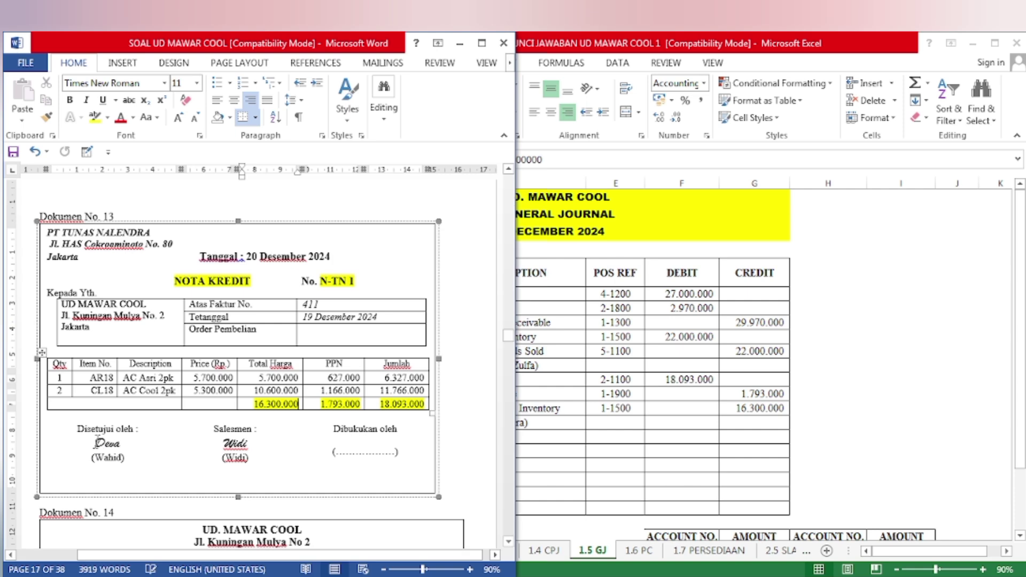
scroll(98, 444, down, 3)
scroll(98, 443, down, 9)
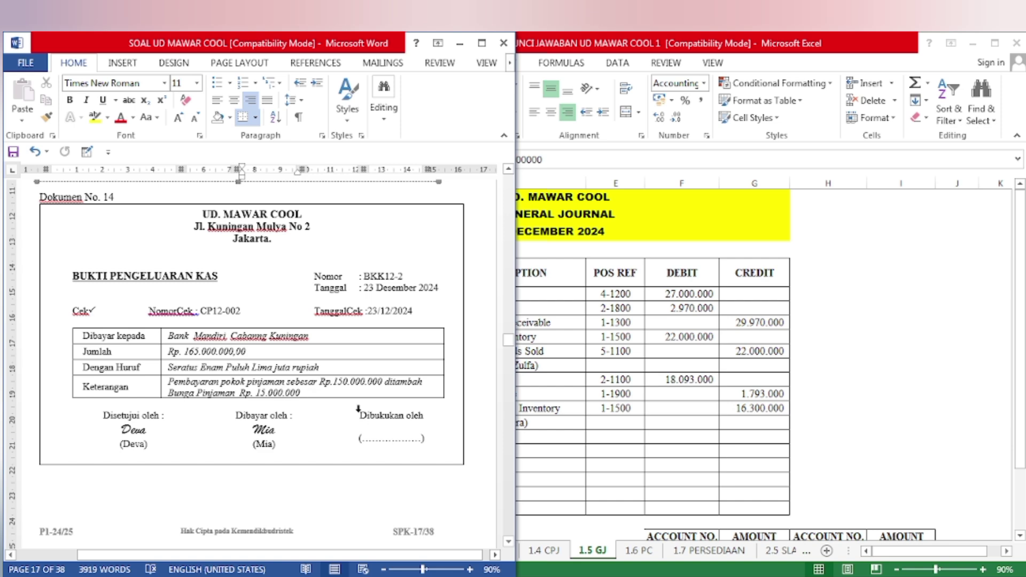
click(547, 432)
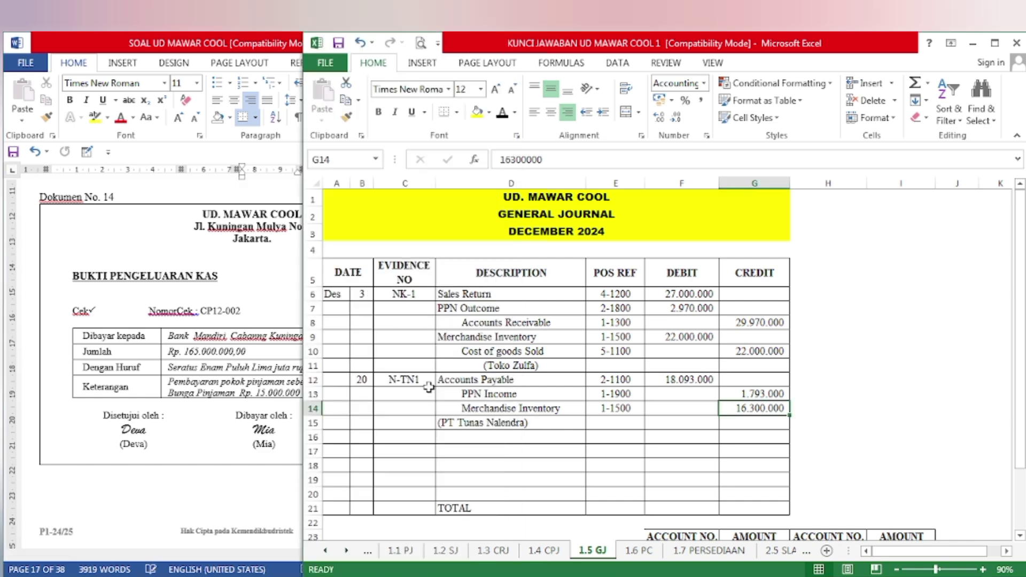
click(544, 550)
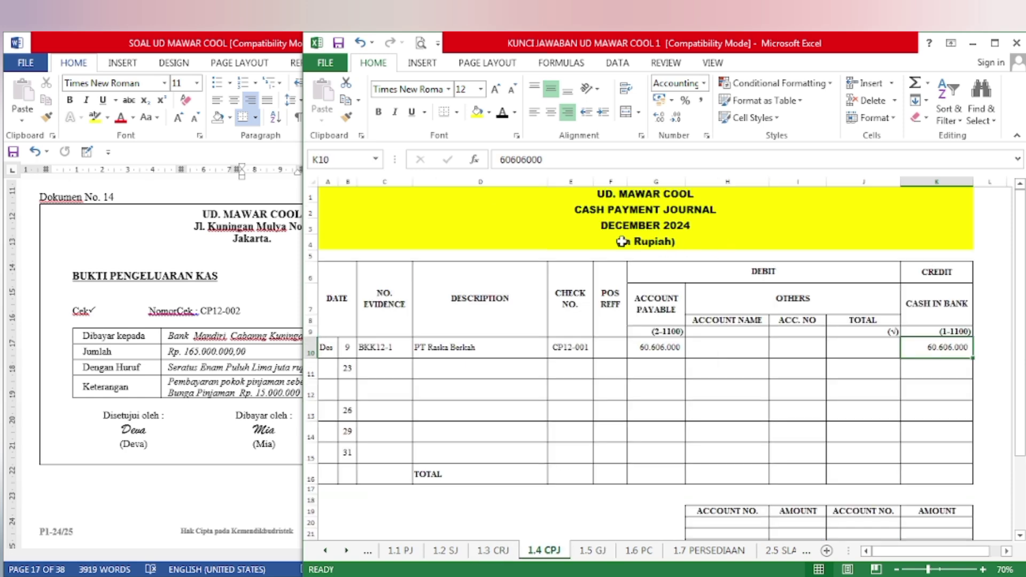
Make the date, evidence number BKK12-2, description and check number CP12-002 in B11:E11 of the cash payment journal black
drag(348, 369, 470, 371)
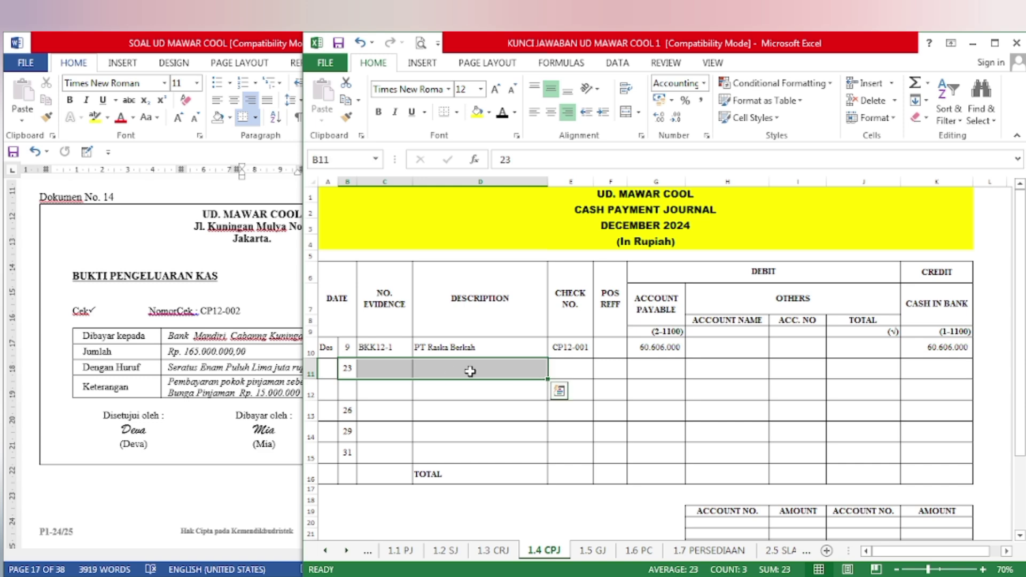
double_click(344, 370)
drag(497, 439, 566, 454)
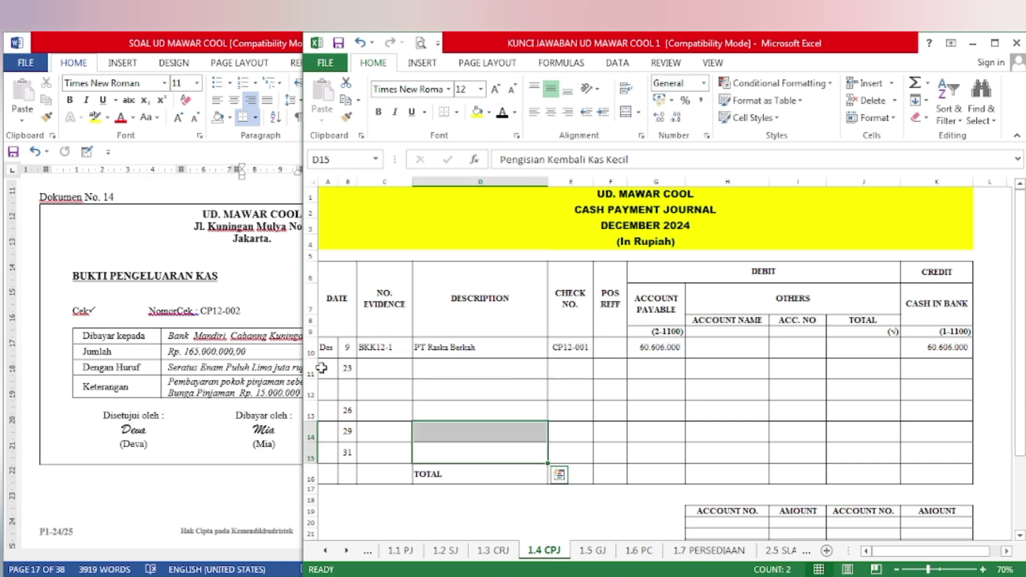
drag(347, 368, 593, 367)
click(506, 114)
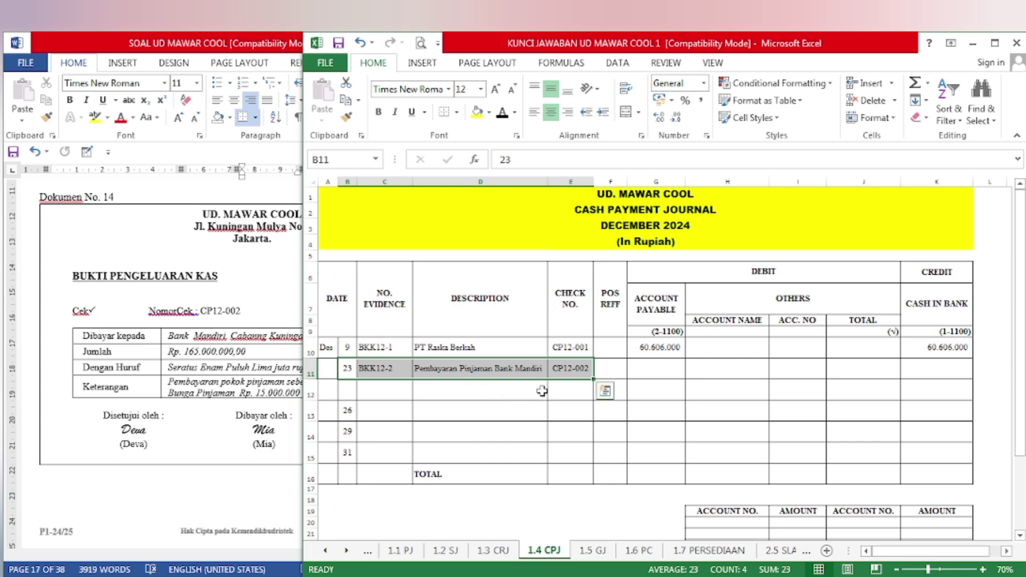
Make the Bank Mandiri Loan 2-2100 and Interest expense 9-1100 account entries in H11:I12 black
click(541, 390)
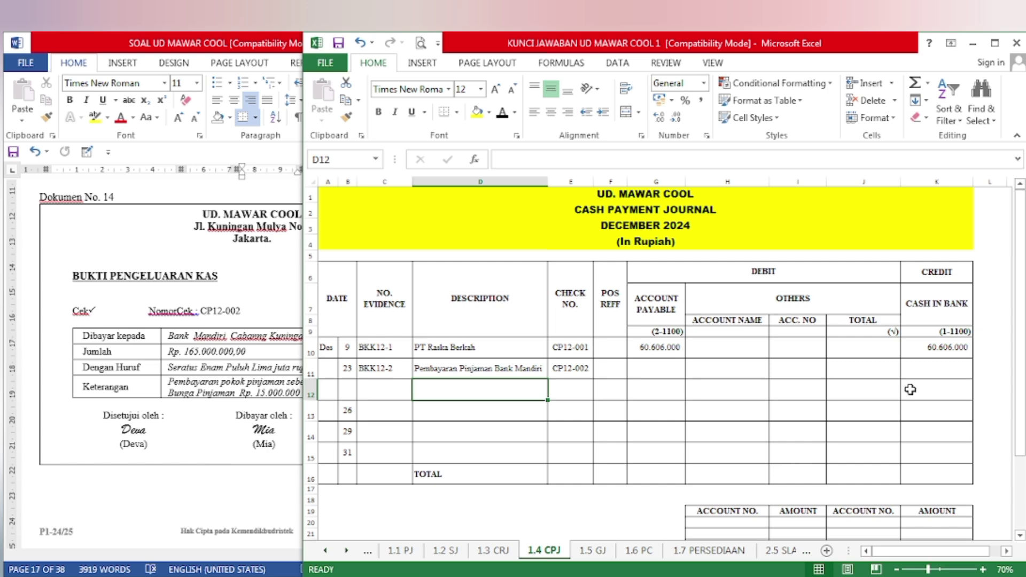
drag(709, 367, 793, 384)
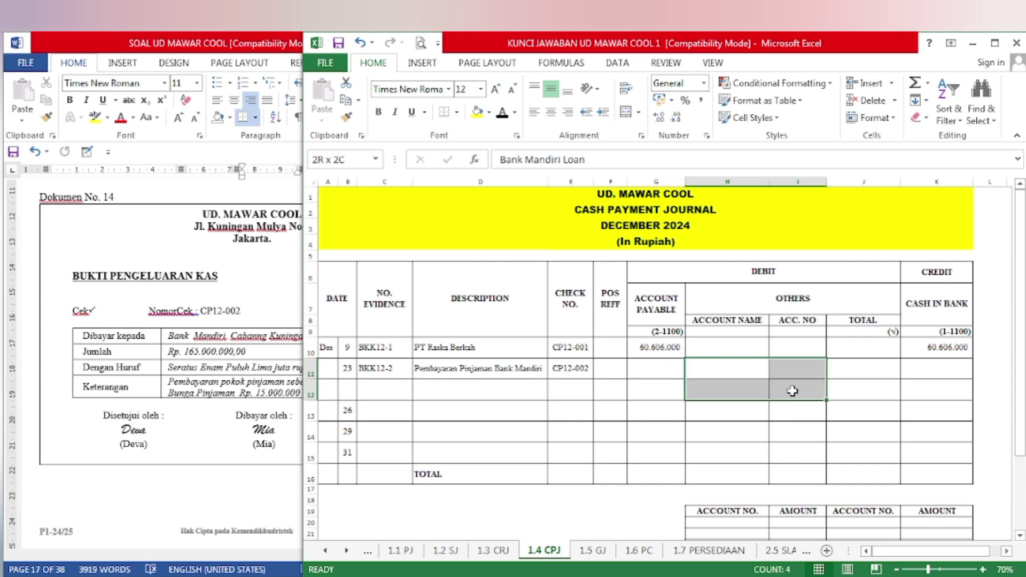
text(Bank Mandiri Loan	2-2100 Interest Expense	9-1100)
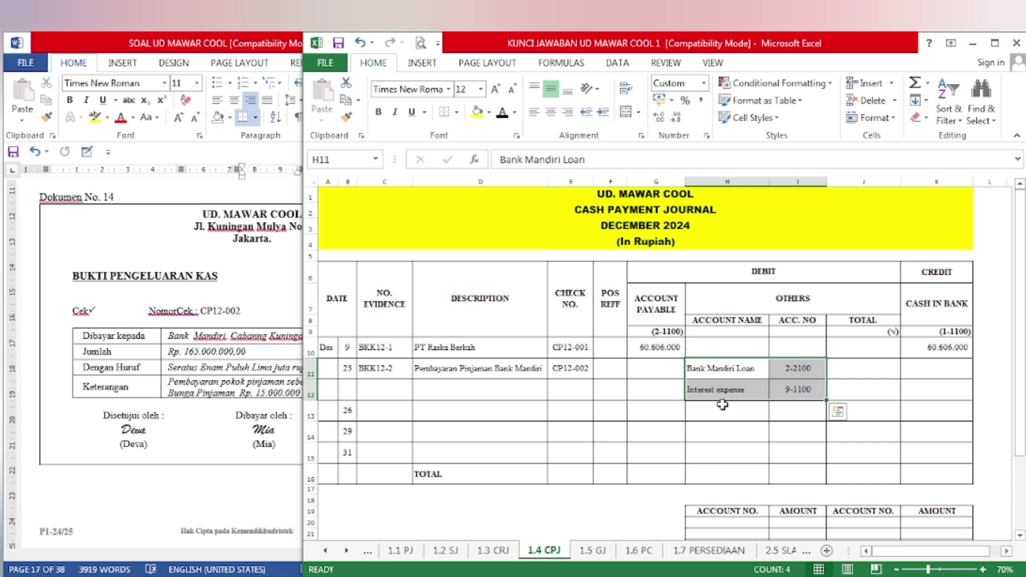
Check the loan principal in Dokumen No. 14 in Word, and make the matching 150.000.000 total in Excel cell J11 black
click(247, 434)
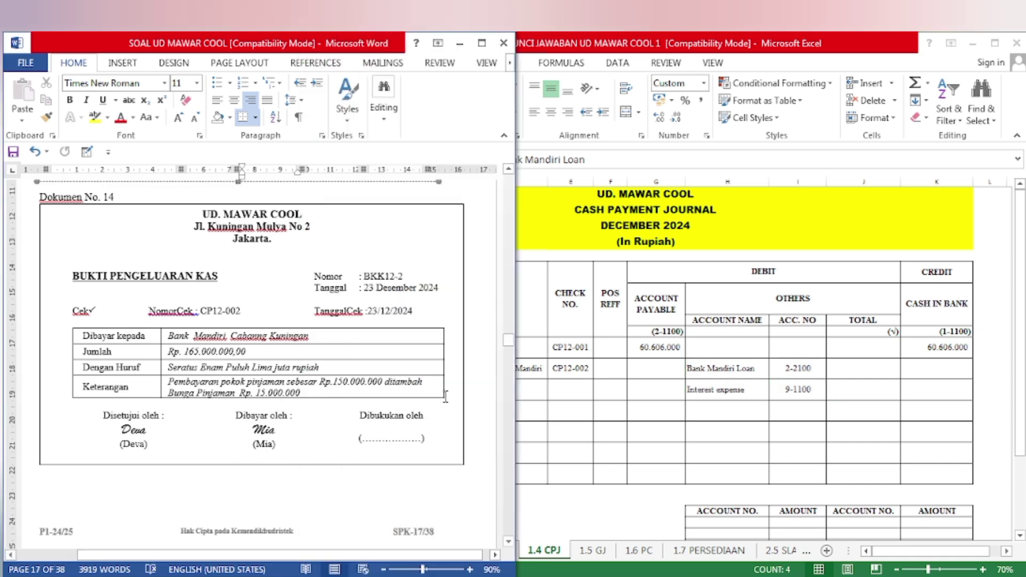
key(alt+Tab)
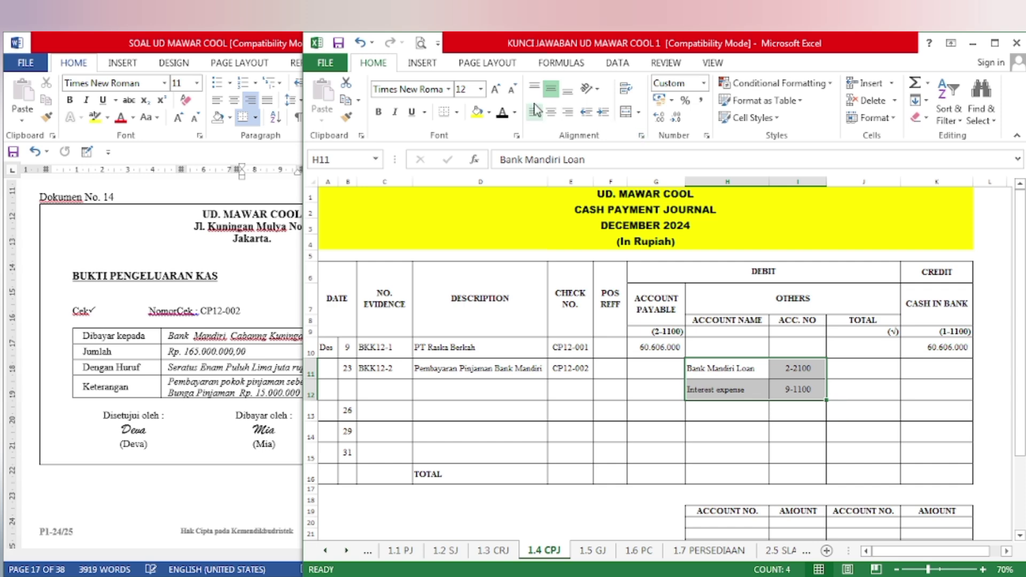
key(Right)
key(Right)
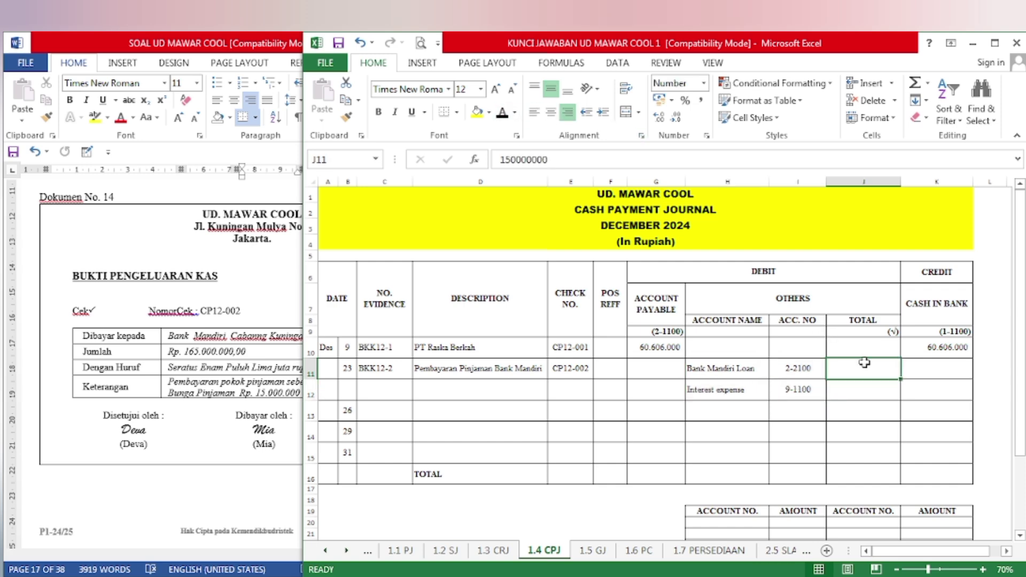
text(150000000)
key(ctrl+Return)
Check the loan interest in Dokumen No. 14 in Word, and make the matching 15.000.000 total in Excel cell J12 black
click(282, 428)
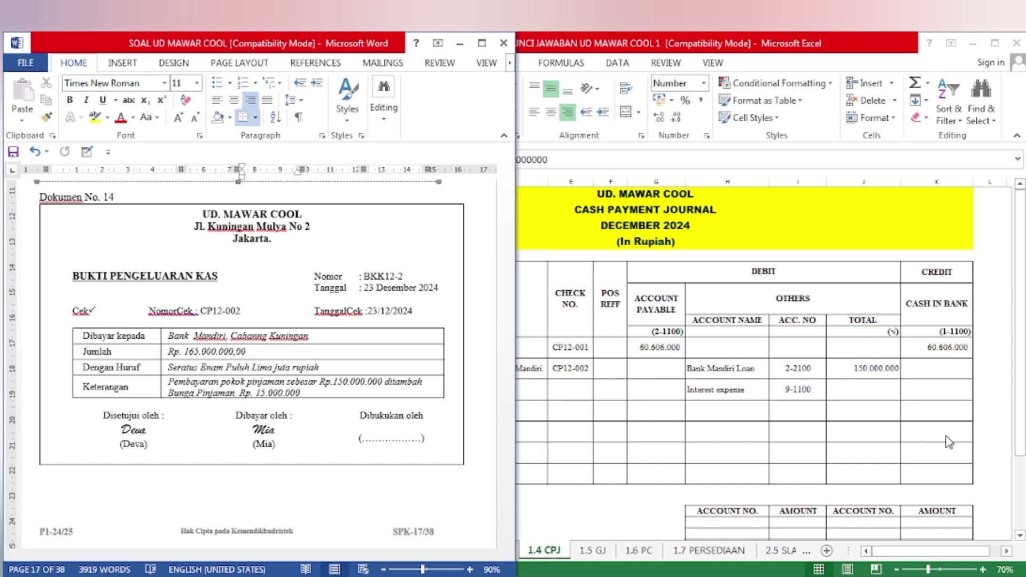
click(888, 394)
click(883, 398)
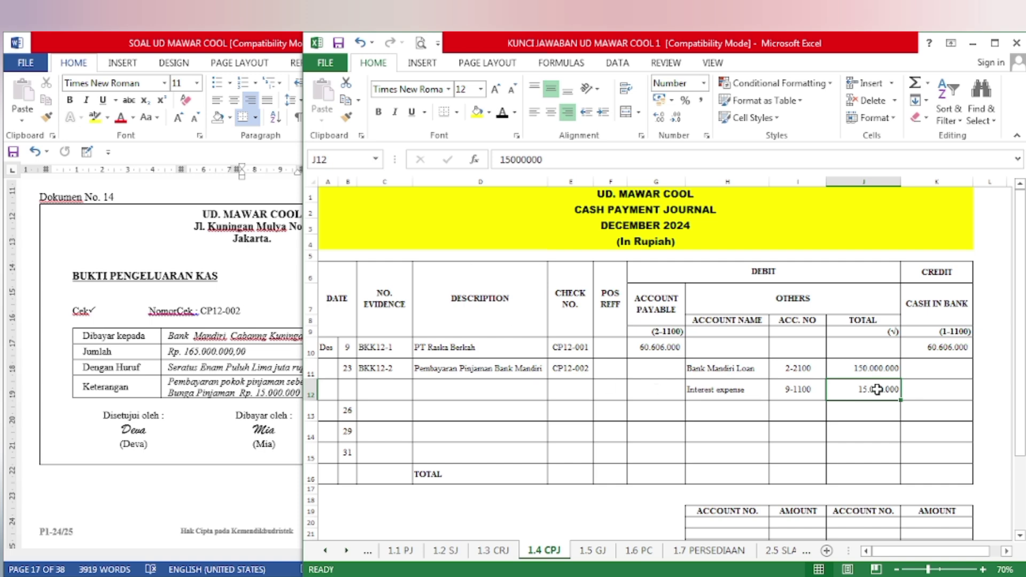
Make the 165.000.000 cash in bank credit in cell K11 of the cash payment journal black
click(929, 372)
click(508, 115)
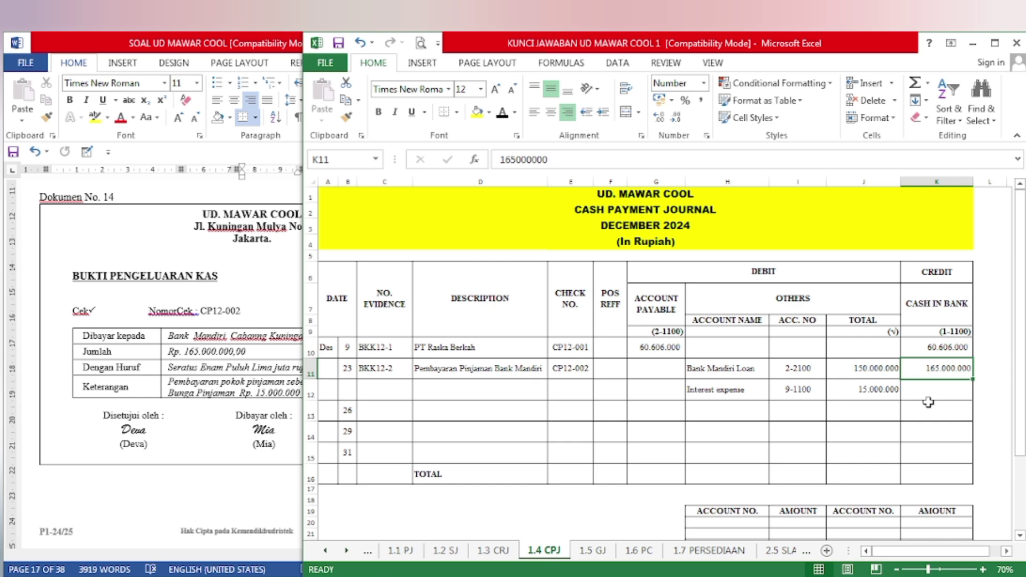
Switch to Word and highlight the customer Toko Adnan in yellow on the Dokumen No. 15 invoice
click(160, 399)
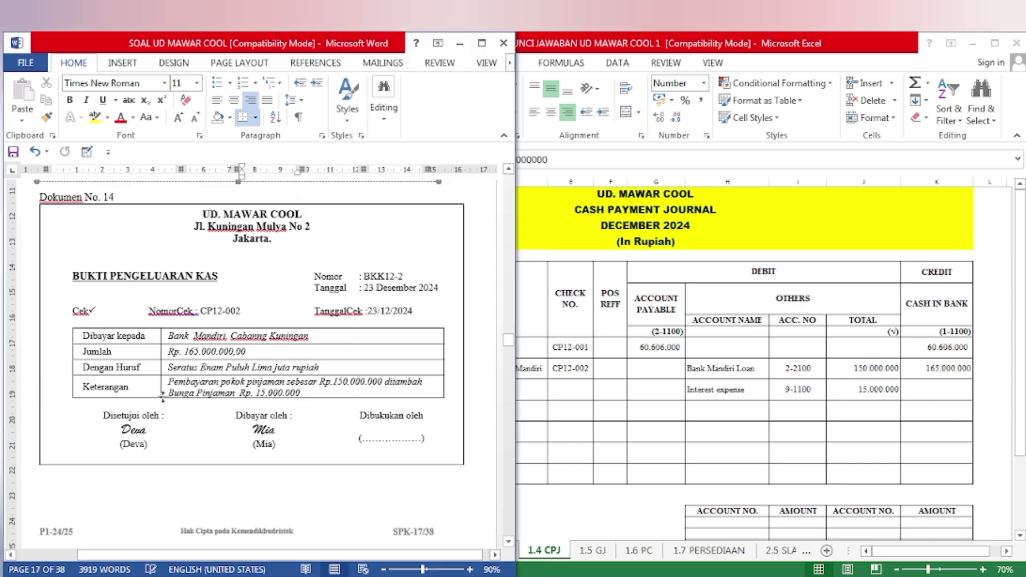
scroll(162, 398, down, 15)
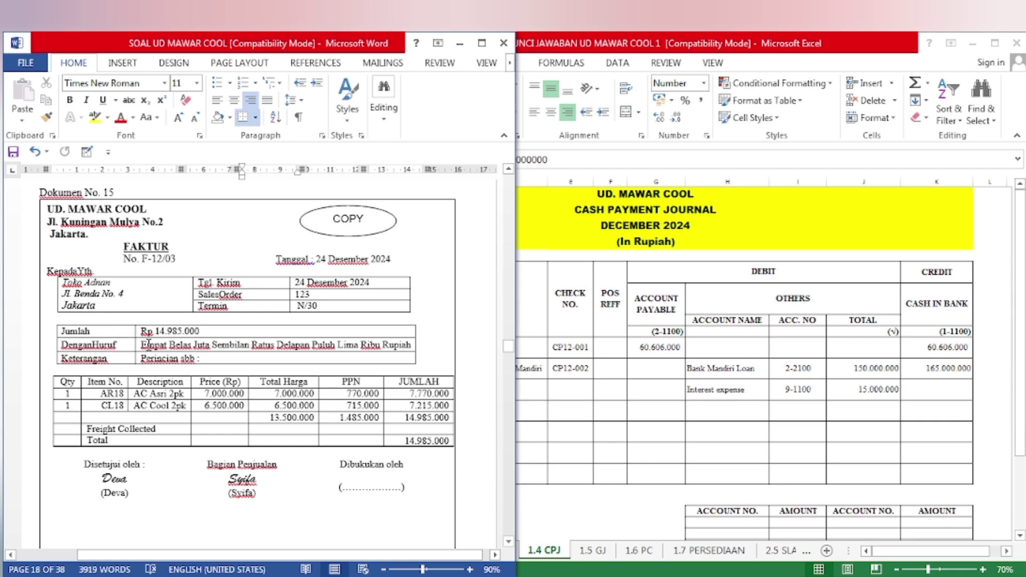
drag(62, 282, 111, 283)
click(173, 327)
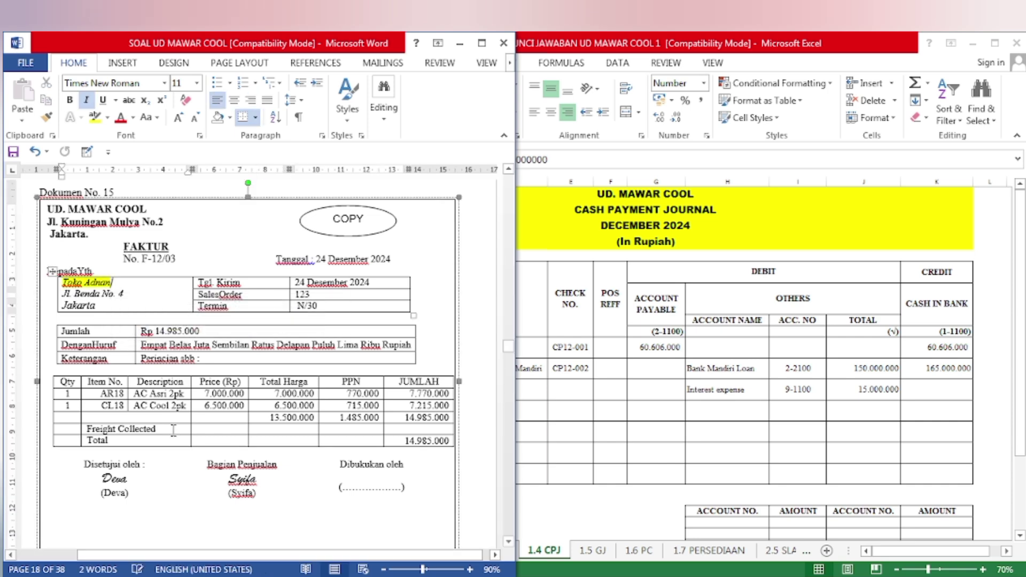
click(159, 423)
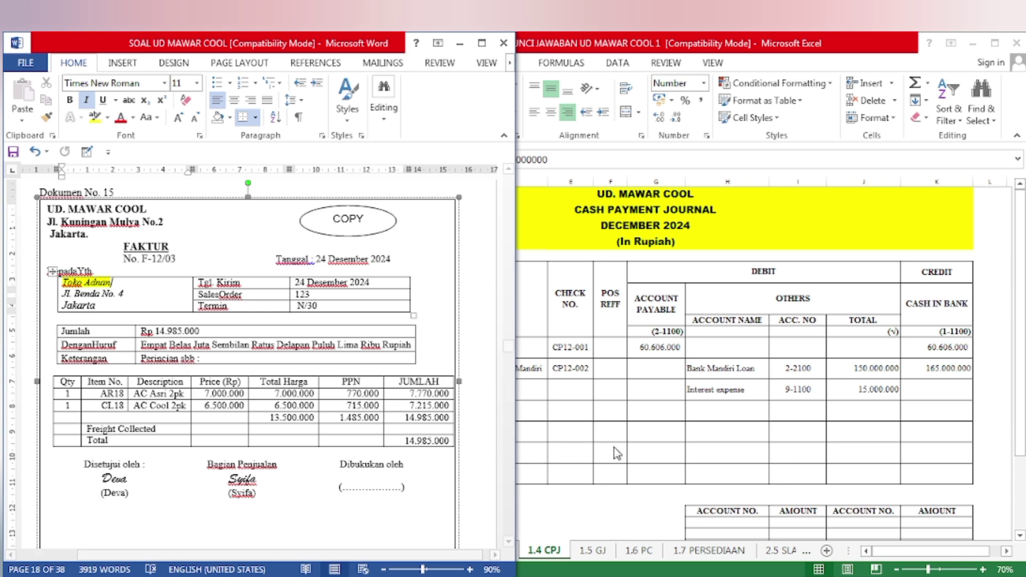
Open the 1.2 SJ sales journal in Excel and make the date, invoice number F-12/03 and Toko Adnan in B10:D10 black
click(629, 444)
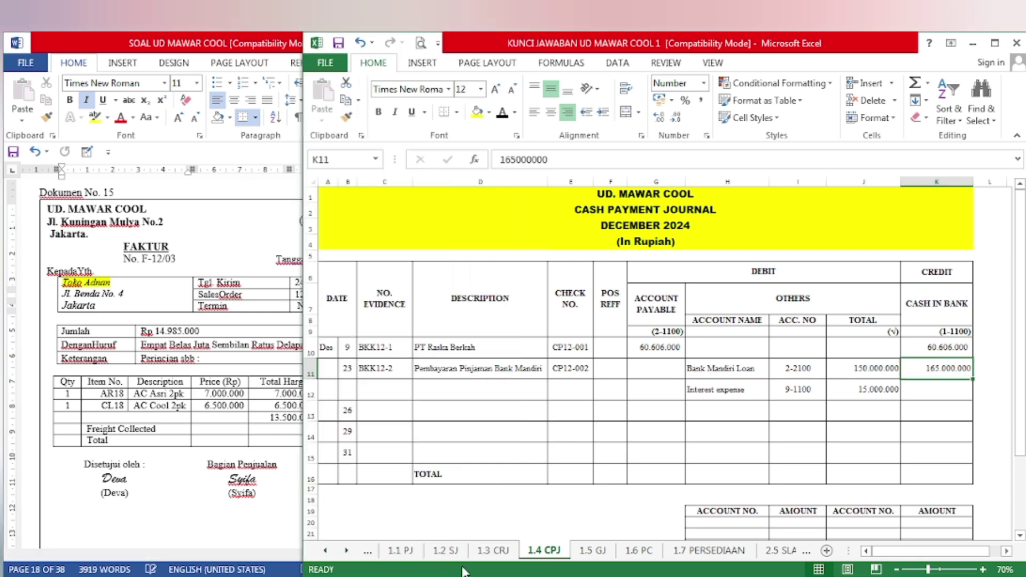
click(446, 551)
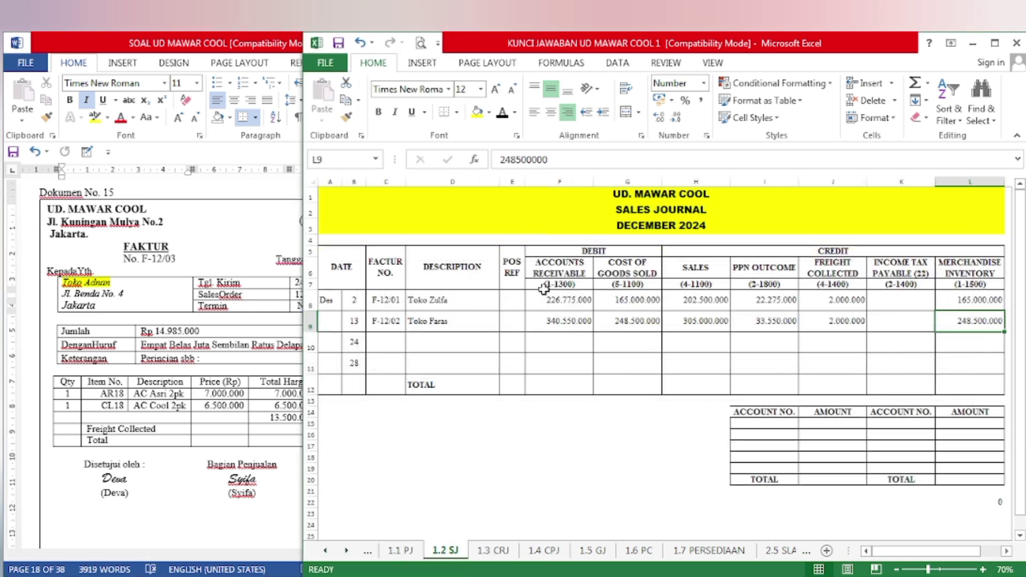
click(138, 315)
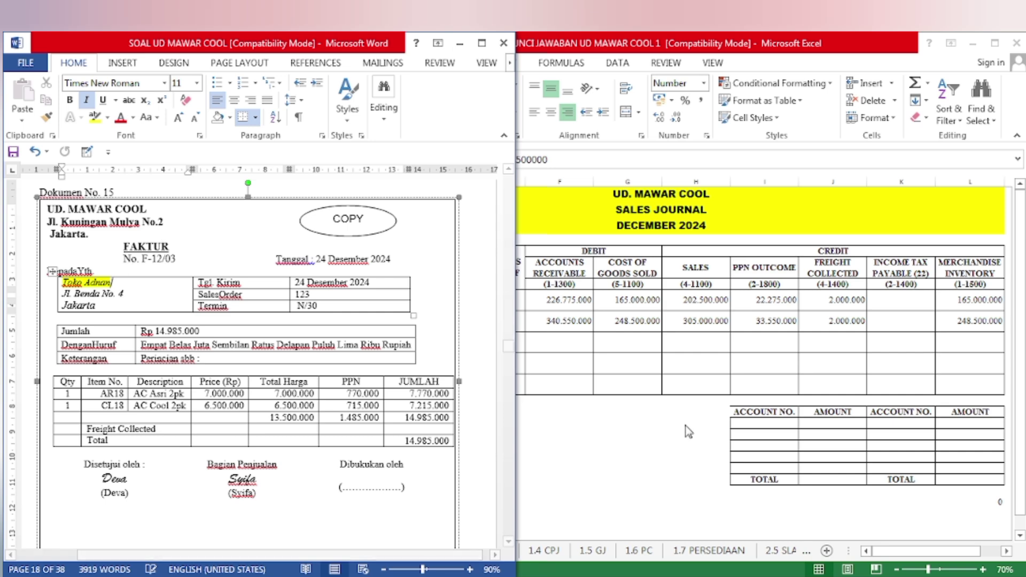
key(alt+Tab)
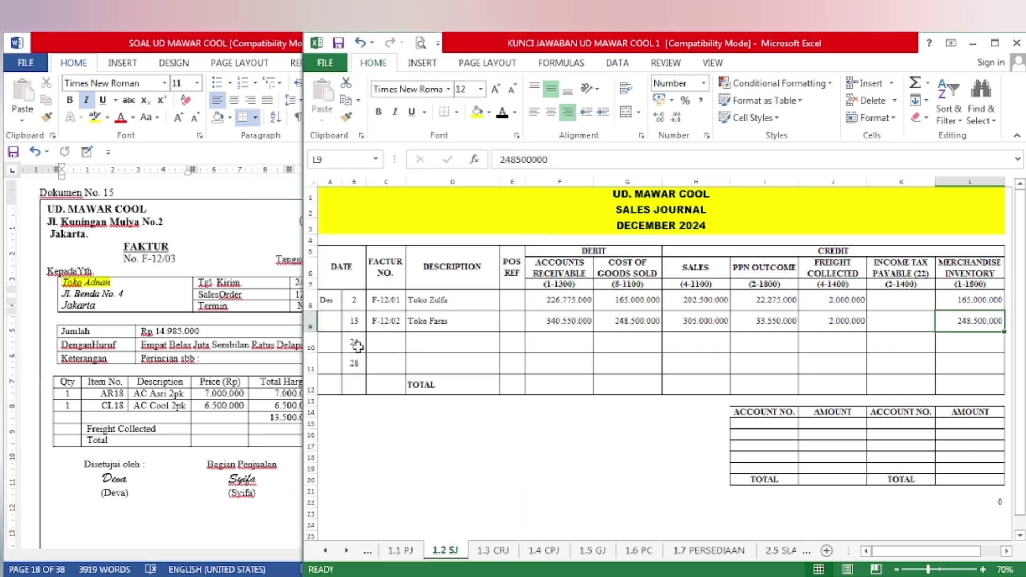
drag(348, 345, 457, 343)
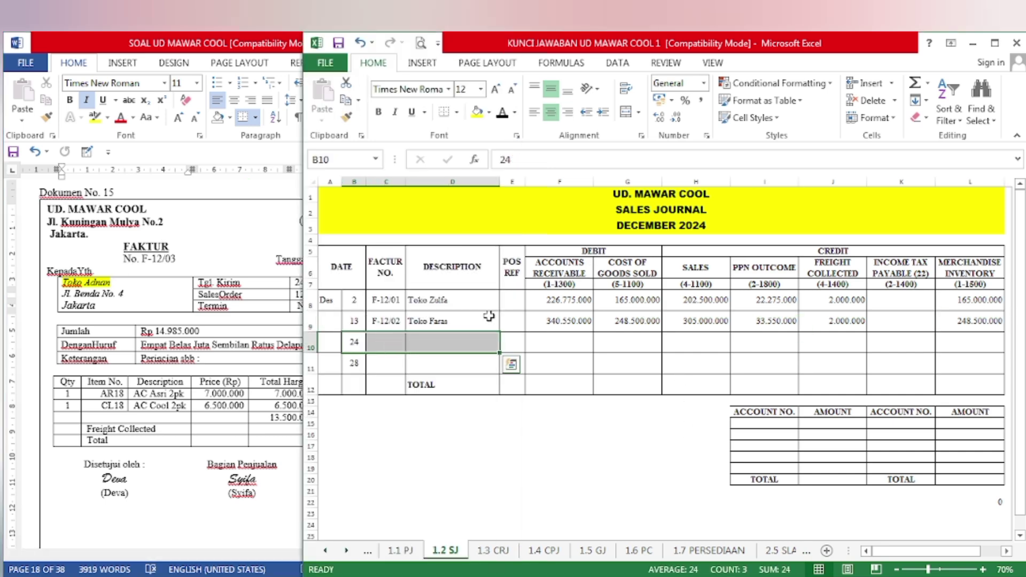
click(503, 112)
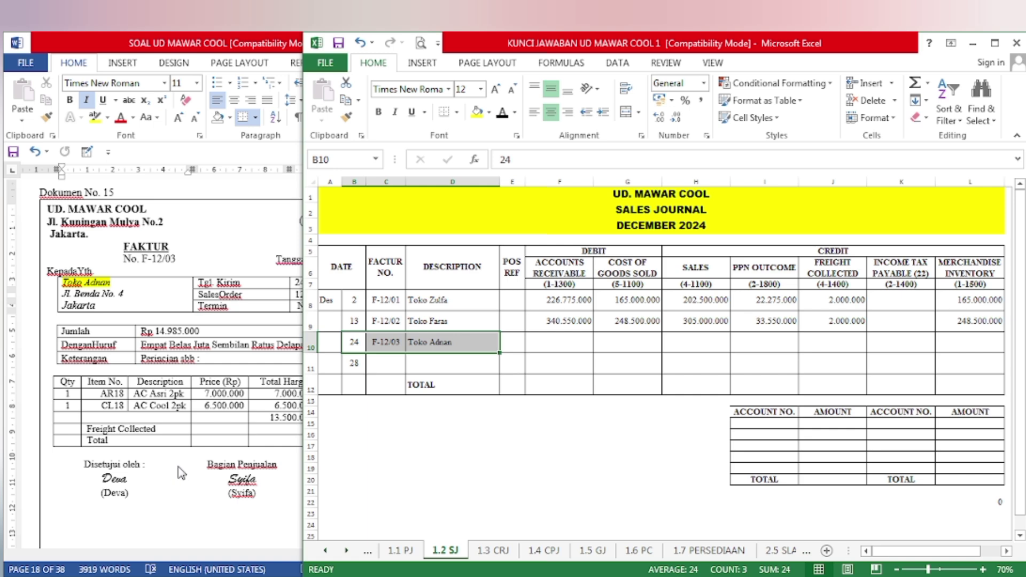
Highlight the 14.985.000 invoice total of Dokumen No. 15 yellow in Word, and show the matching accounts receivable amount in Excel cell F10
click(244, 457)
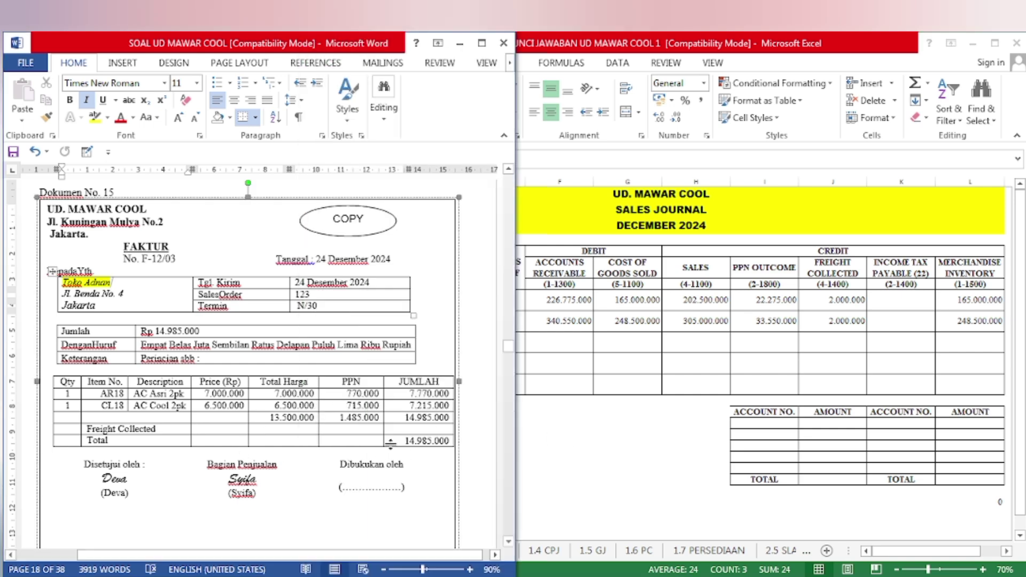
drag(403, 442, 452, 442)
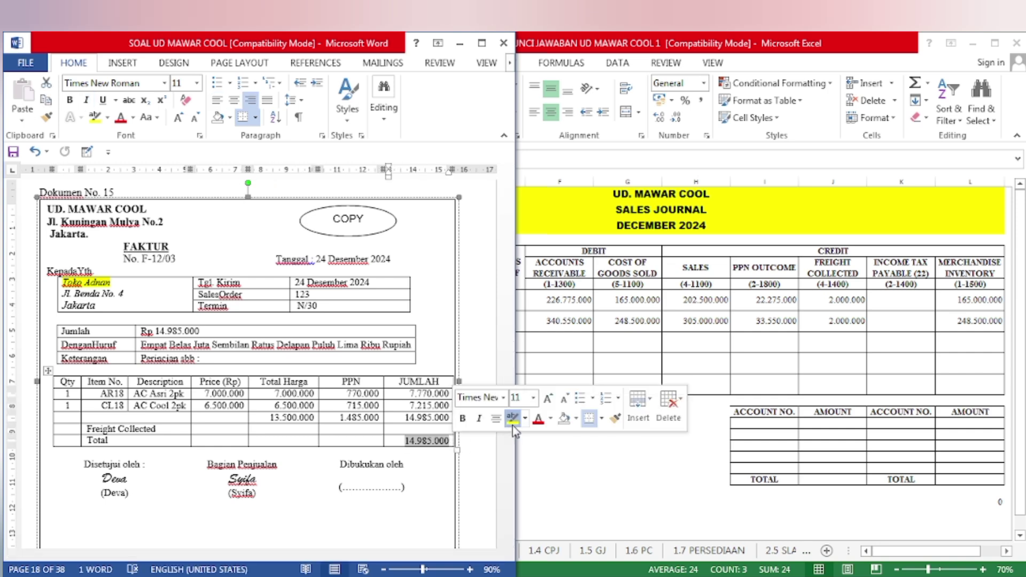
click(512, 419)
click(577, 344)
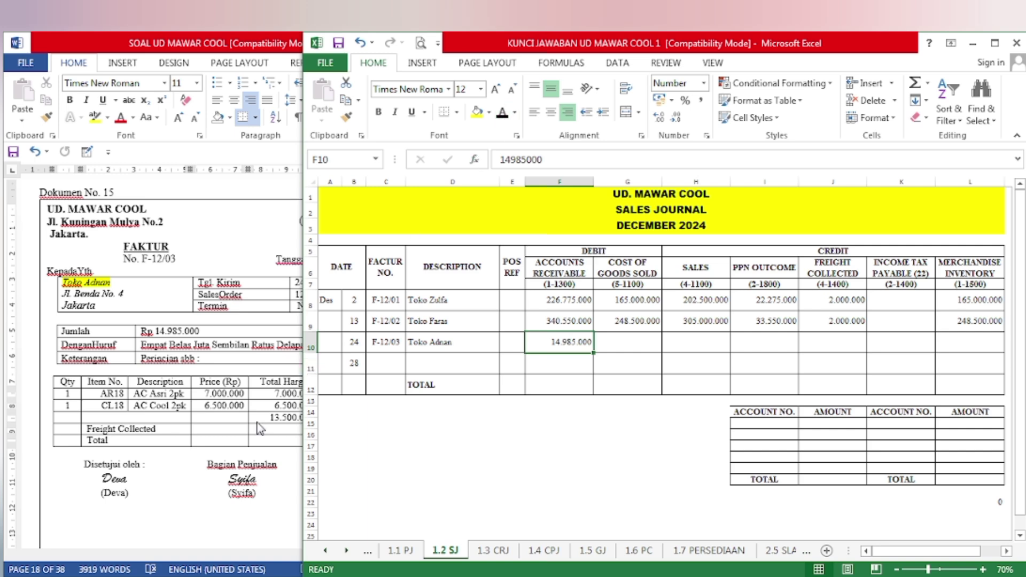
Highlight the 13.500.000 Total Harga sum of Dokumen No. 15 yellow in Word, and make the matching sales amount in Excel cell H10 black
click(239, 441)
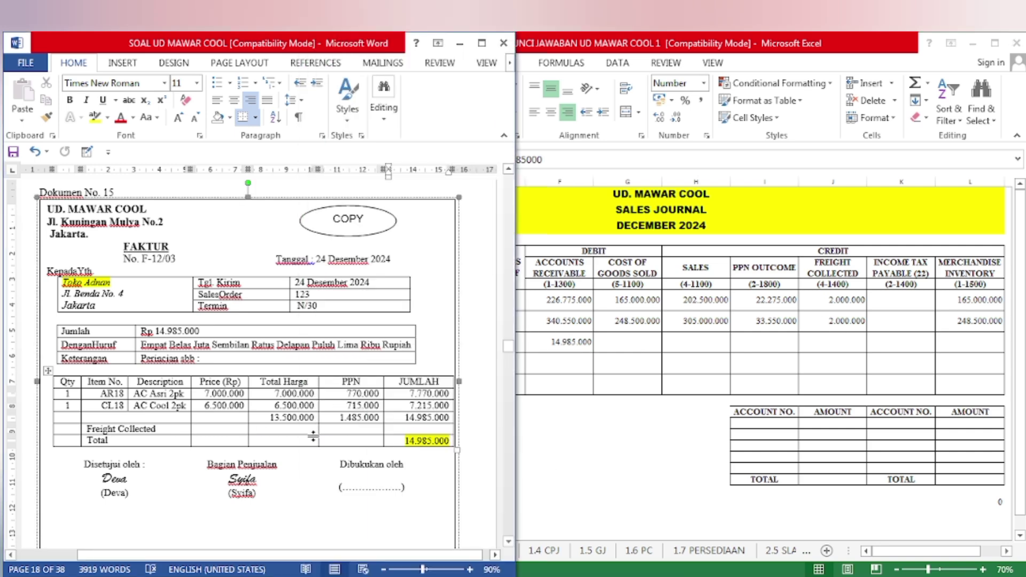
drag(271, 417, 314, 418)
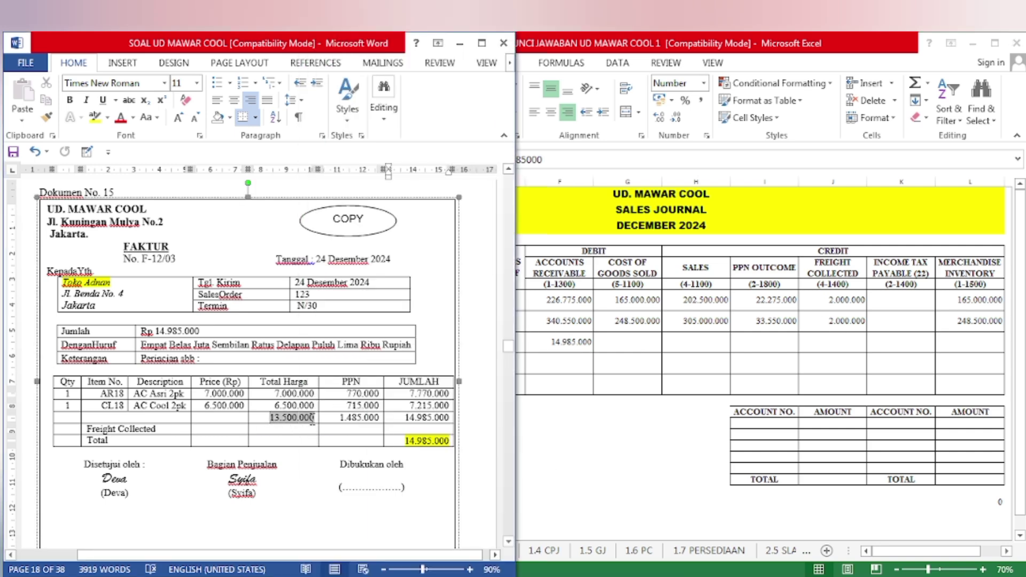
click(372, 464)
click(644, 449)
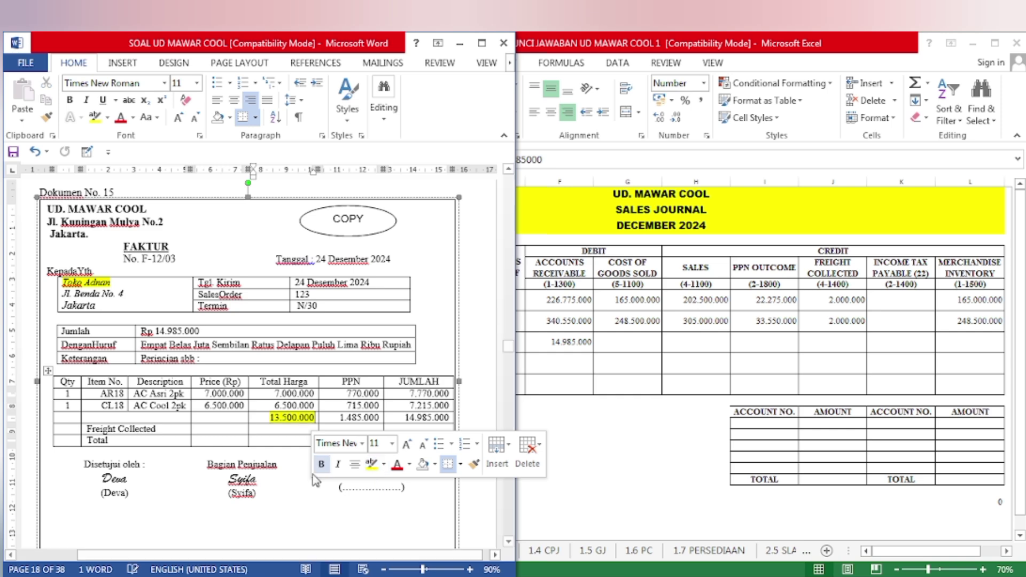
click(696, 348)
click(502, 112)
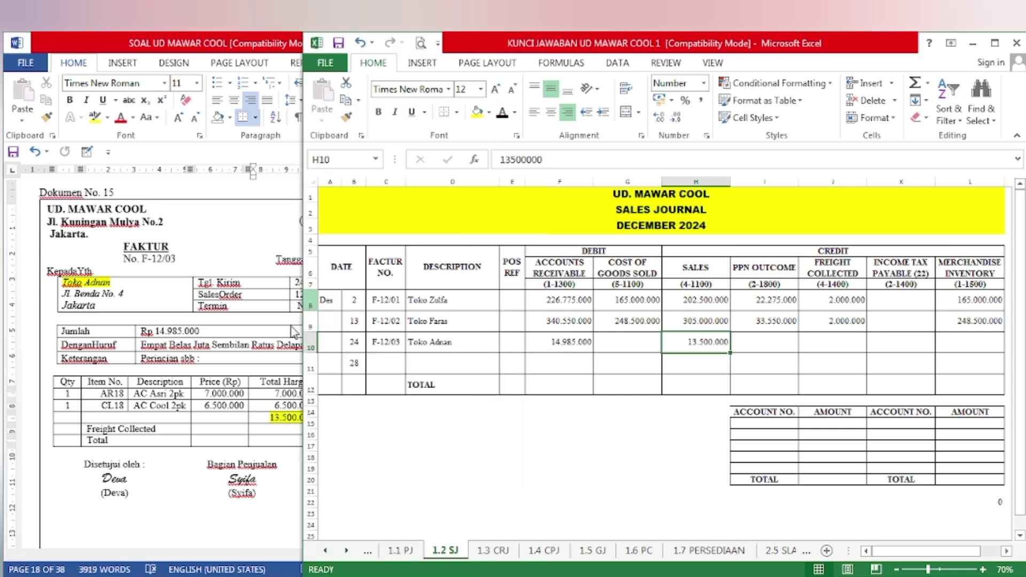
Highlight the 1.485.000 PPN sum of Dokumen No. 15 yellow in Word, and make the matching PPN outcome in Excel cell I10 black
click(298, 437)
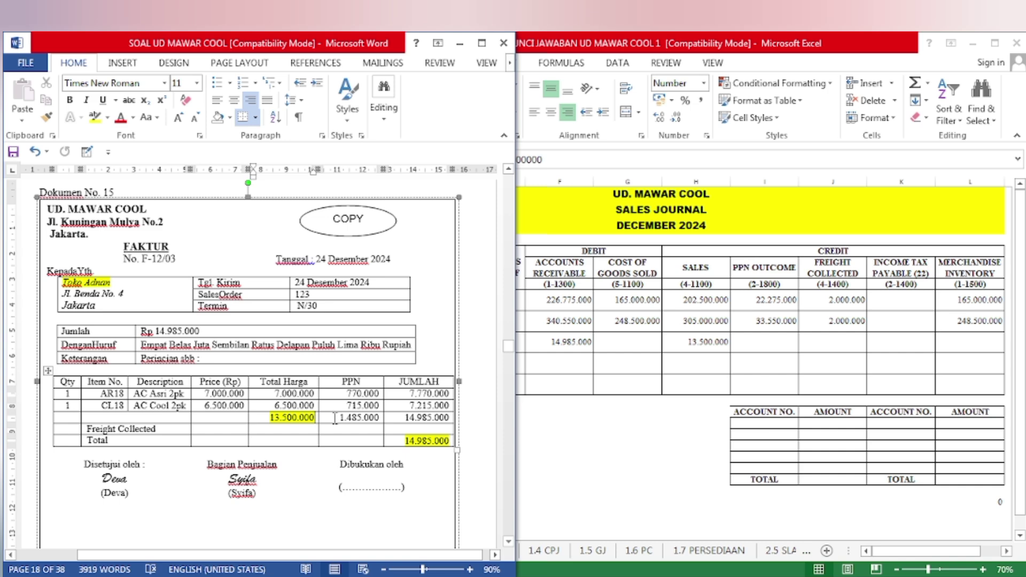
drag(334, 419, 380, 419)
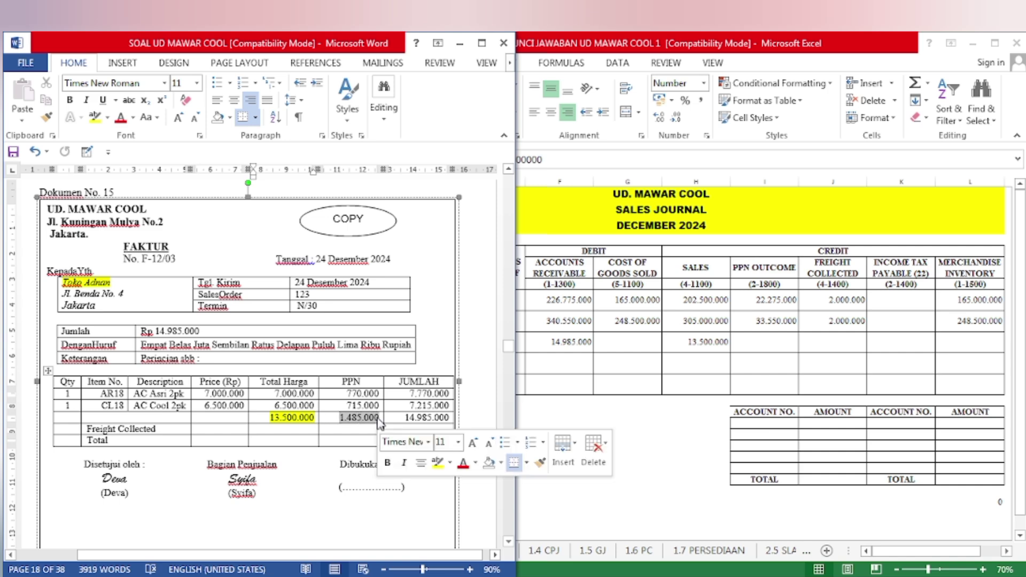
click(437, 463)
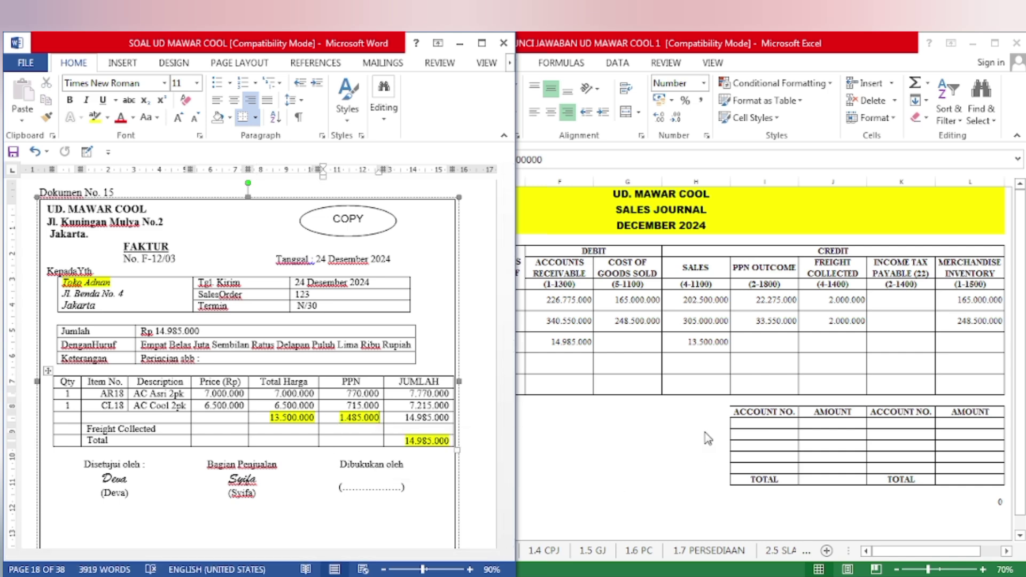
key(alt+Tab)
key(F2)
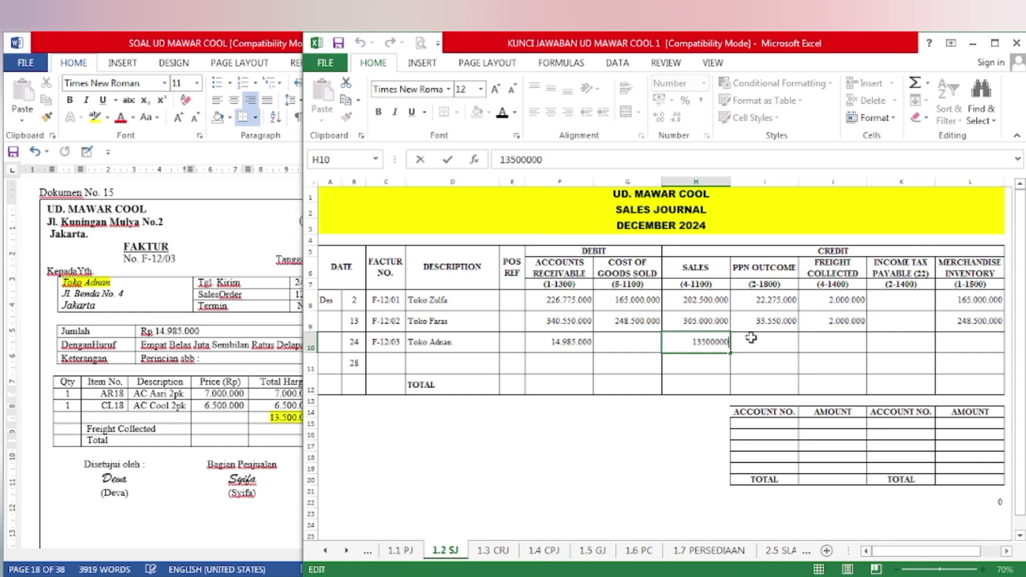
click(751, 338)
click(503, 114)
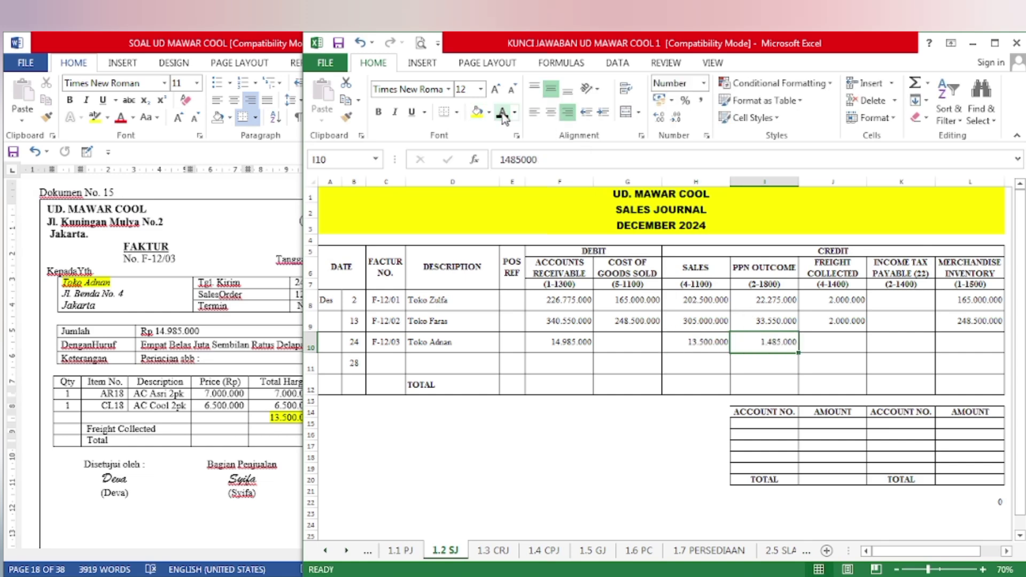
On the AC ASRI 2PK inventory card in sheet 1.7 PERSEDIAAN, fill the Toko Adnan entry B18:D18 and its outgoing total J18 yellow
click(285, 445)
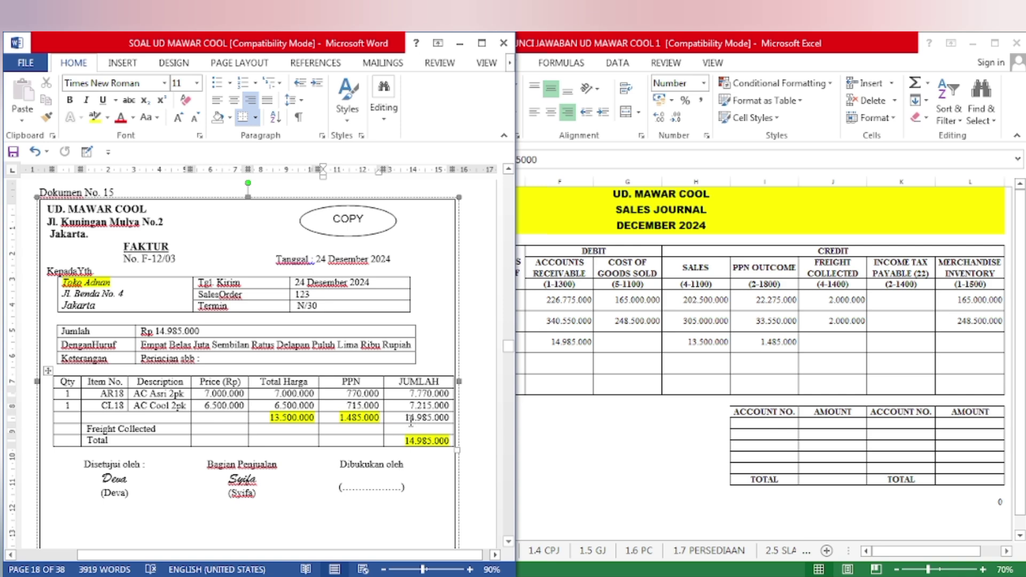
click(631, 480)
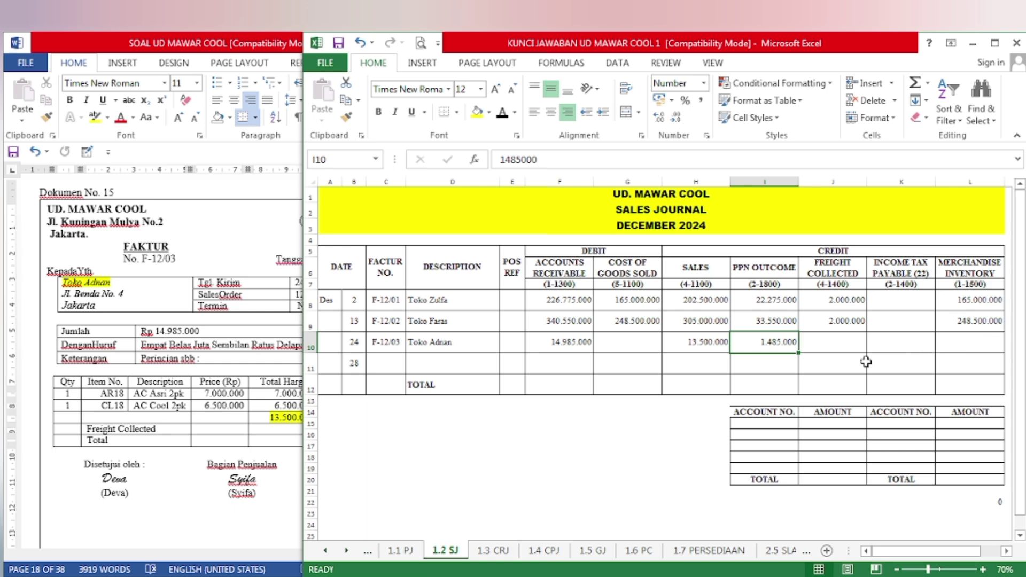
click(708, 550)
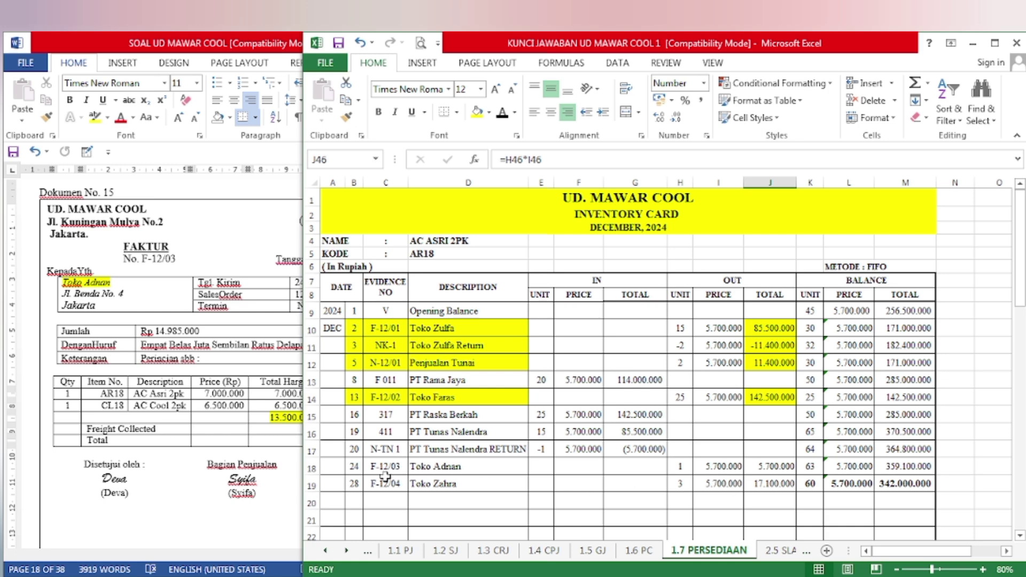
drag(354, 467, 489, 470)
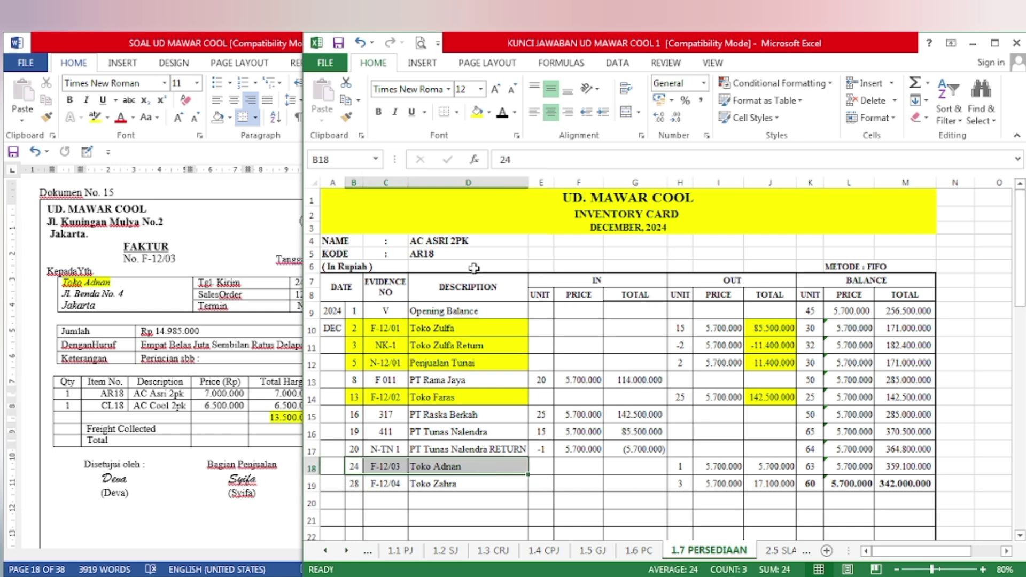
click(476, 111)
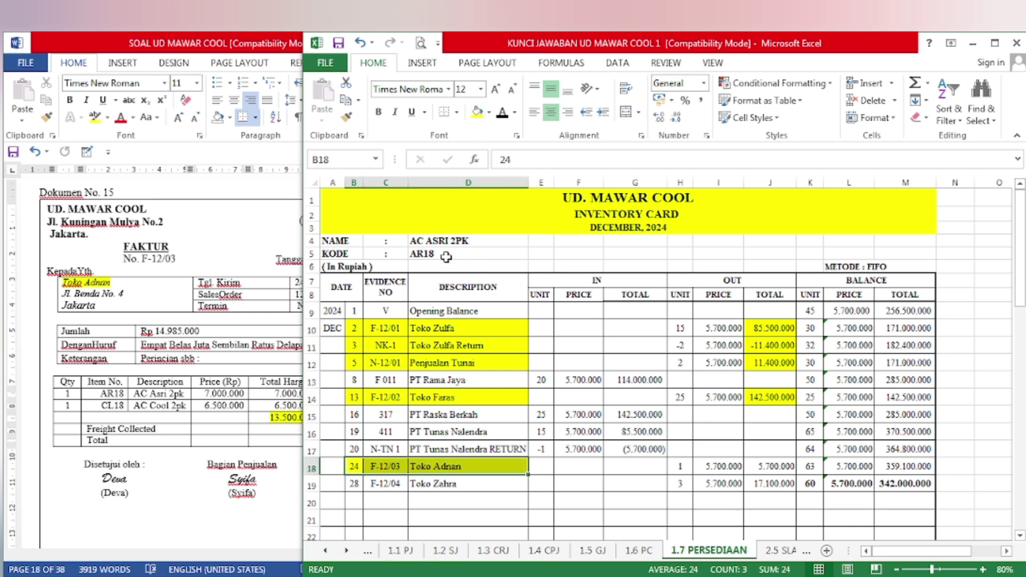
click(775, 468)
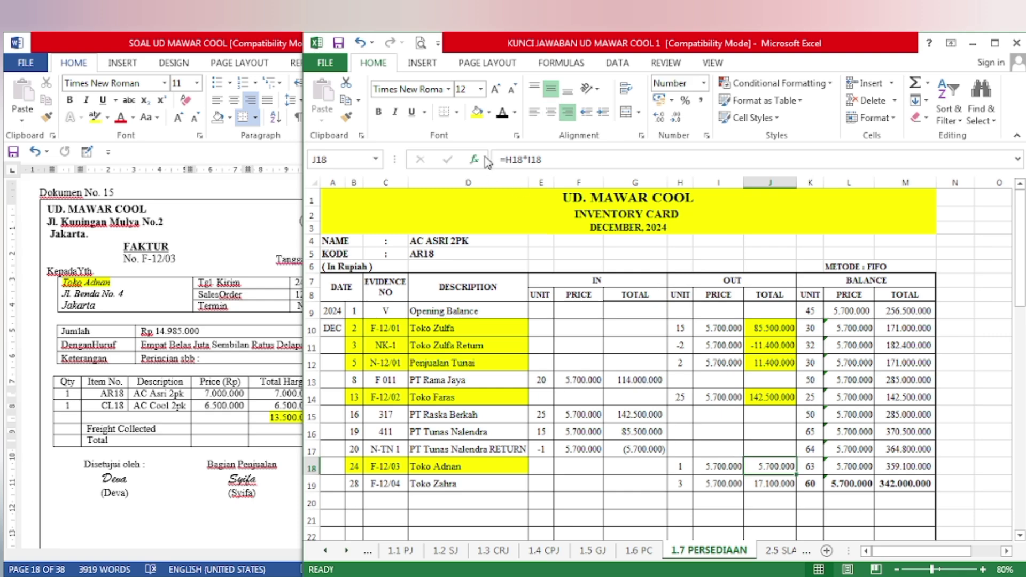
click(478, 114)
On the AC COOL 2PK inventory card, fill the Toko Adnan entry B50:D50 and its outgoing total J50 yellow
scroll(527, 396, down, 10)
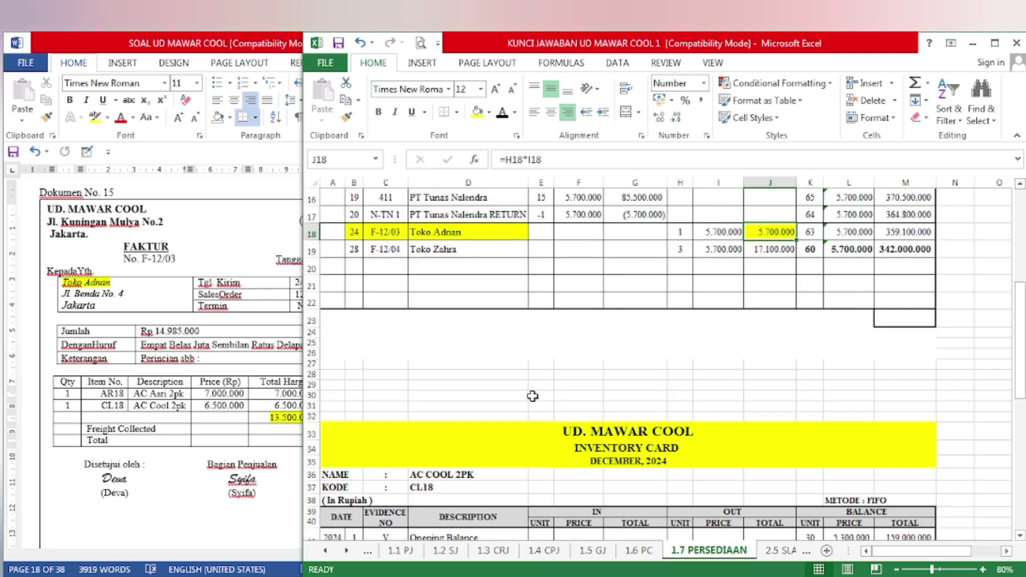
scroll(526, 395, down, 2)
scroll(523, 394, up, 1)
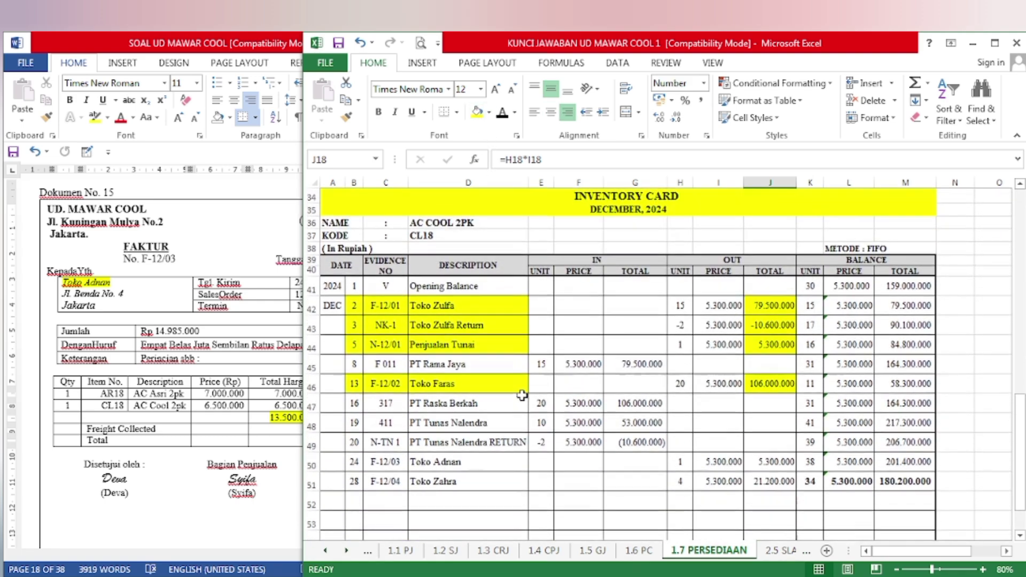
drag(353, 463, 470, 464)
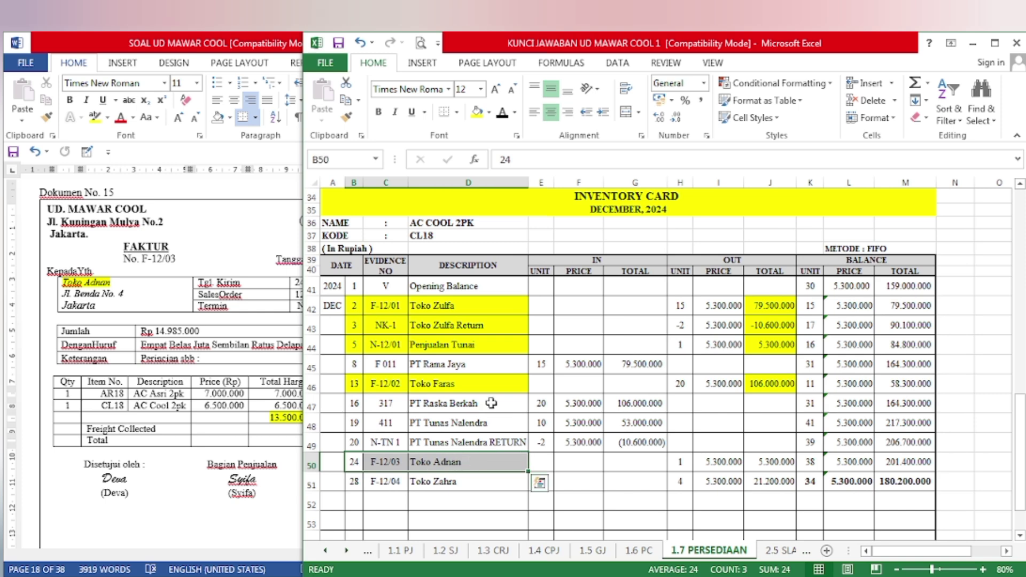
click(479, 121)
click(772, 462)
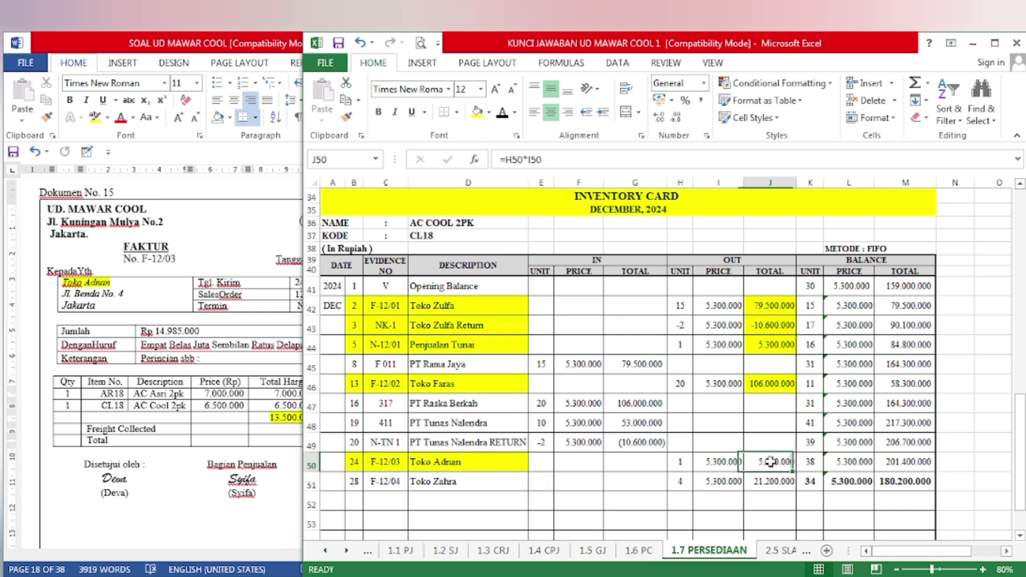
click(477, 112)
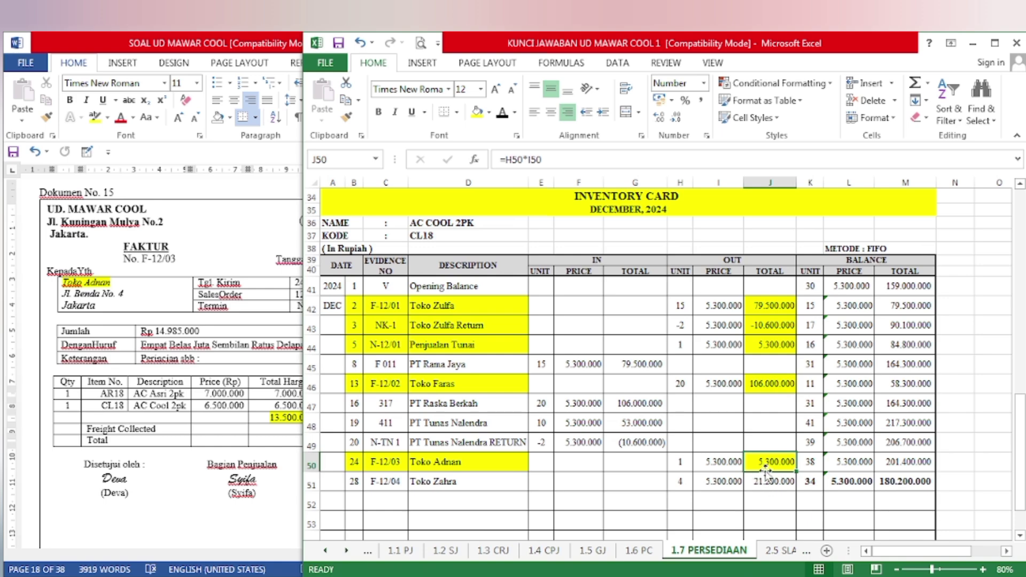
scroll(765, 470, up, 10)
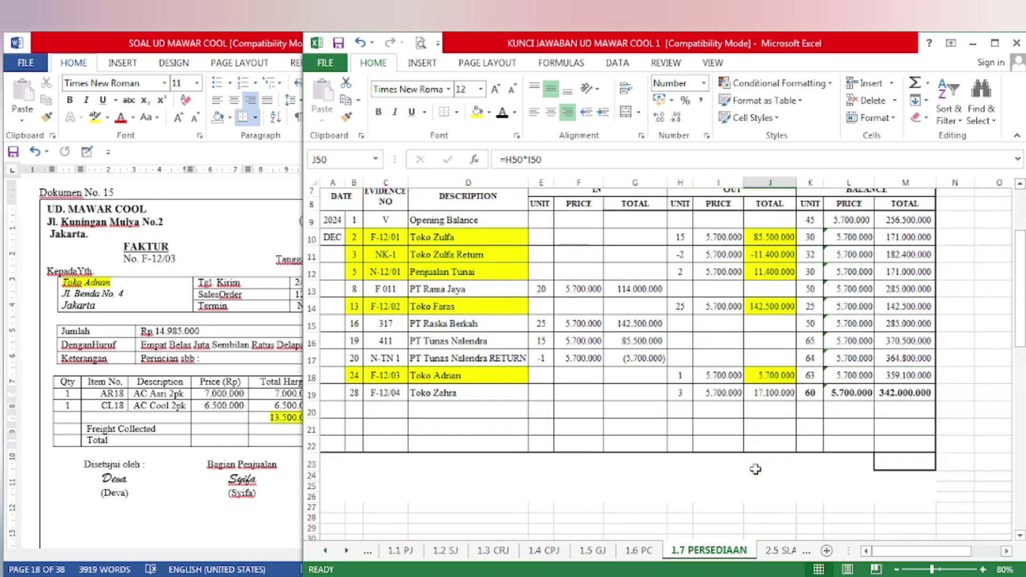
In sheet 1.2 SJ, make the Toko Adnan cost of goods sold in G10 and merchandise inventory amount in L10 black
scroll(756, 470, up, 1)
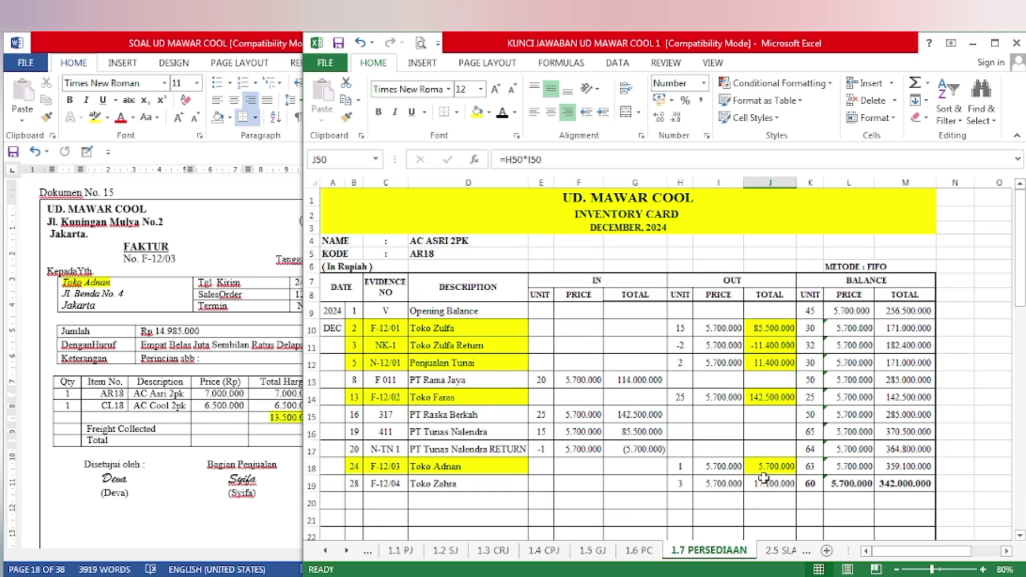
click(443, 553)
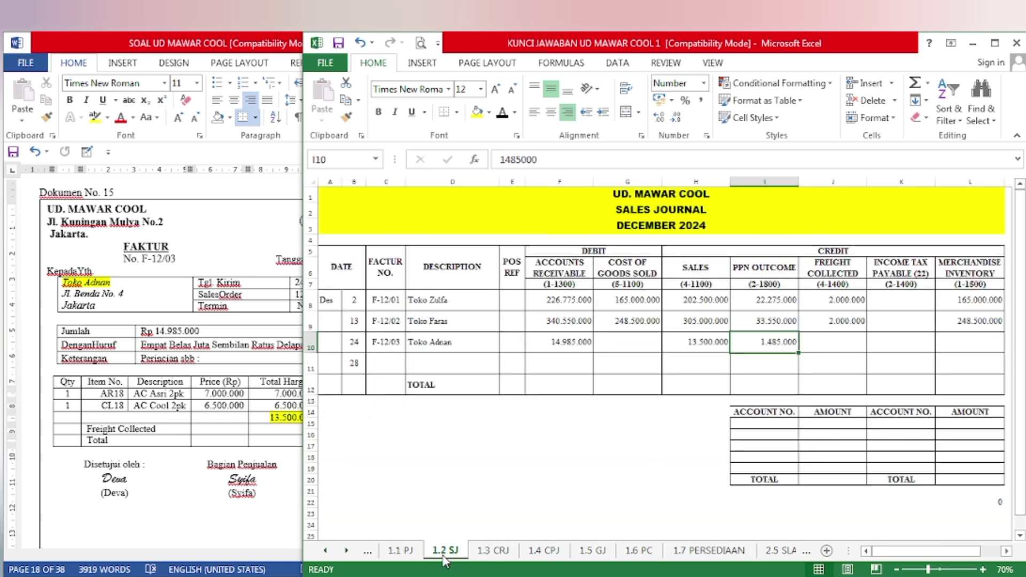
click(623, 345)
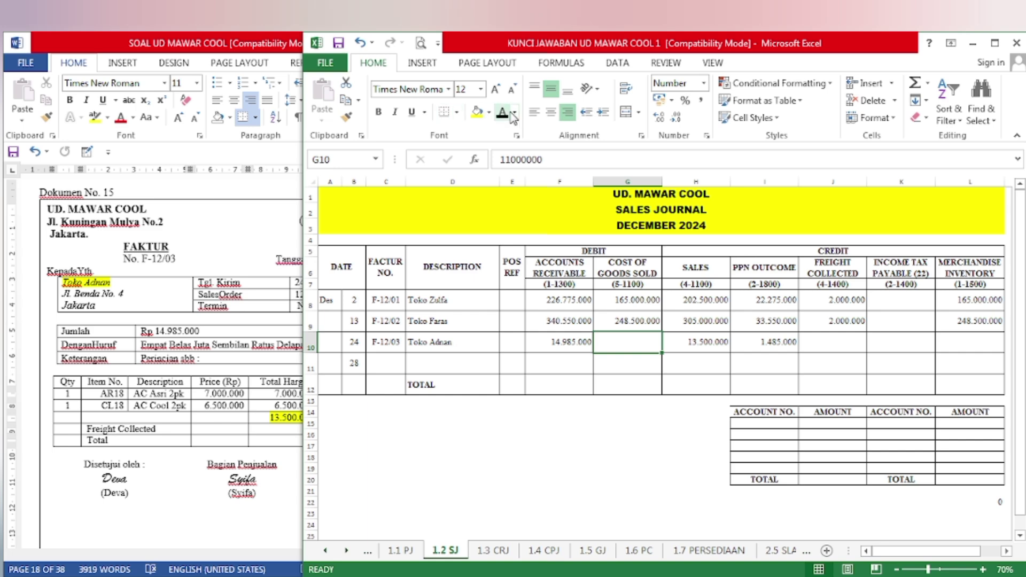
text(11000000)
key(Right)
key(Right)
key(Right)
key(Right)
key(Right)
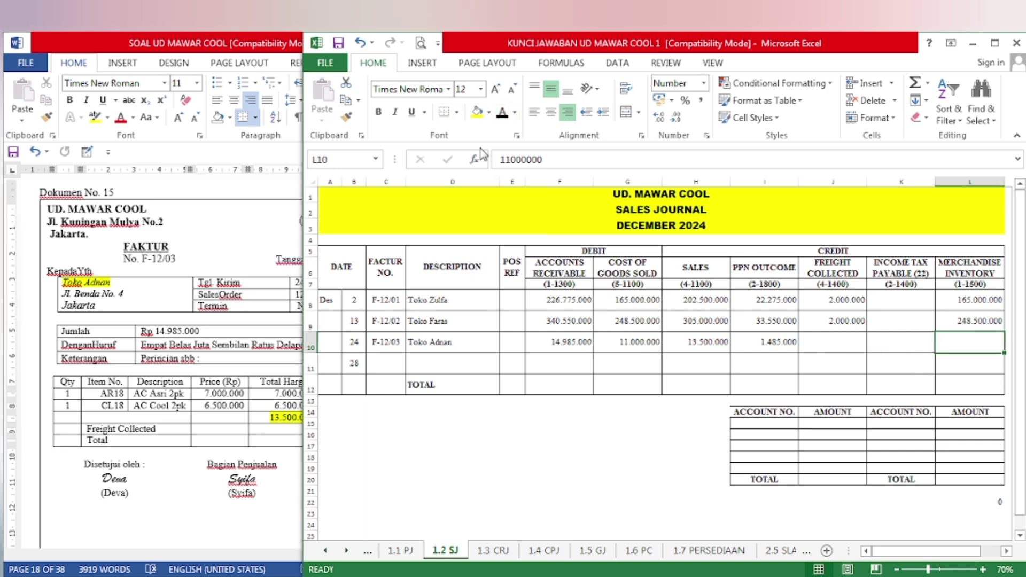
text(11.000.000)
Go to Dokumen No. 16 in Word, and make its matching salary payment entry B13:E13 black in Excel sheet 1.4 CPJ
click(188, 442)
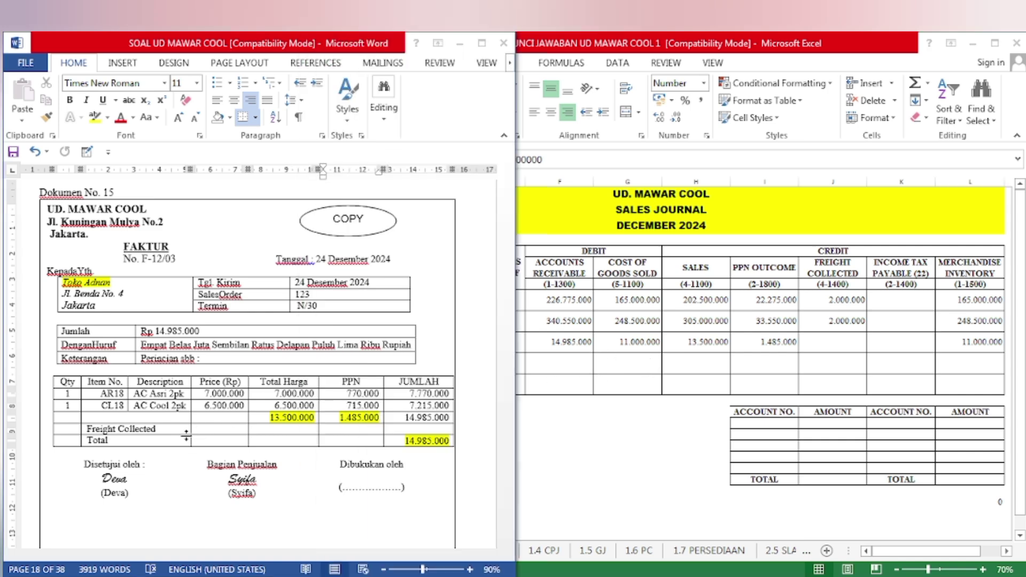
scroll(186, 437, down, 15)
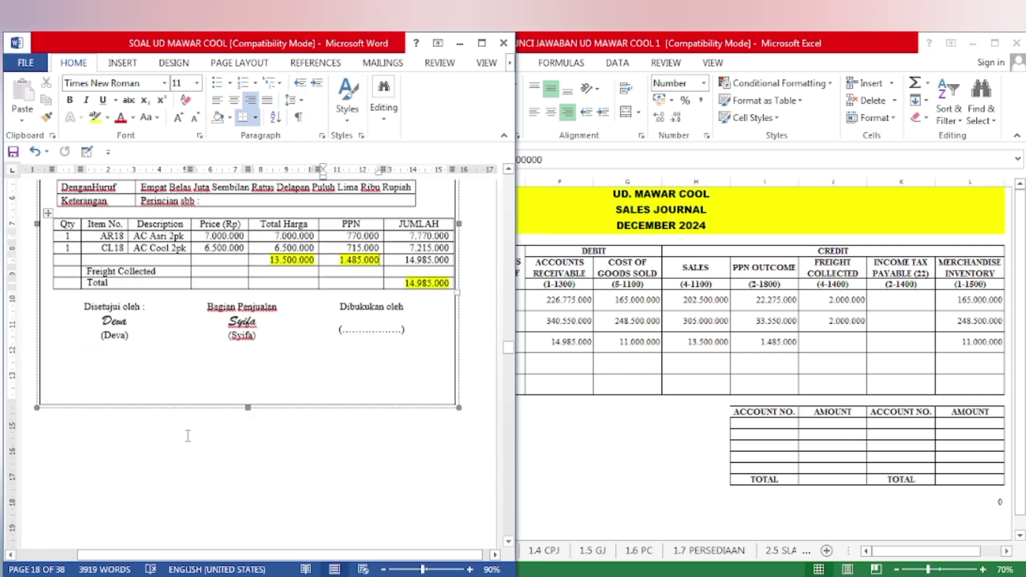
scroll(188, 436, down, 9)
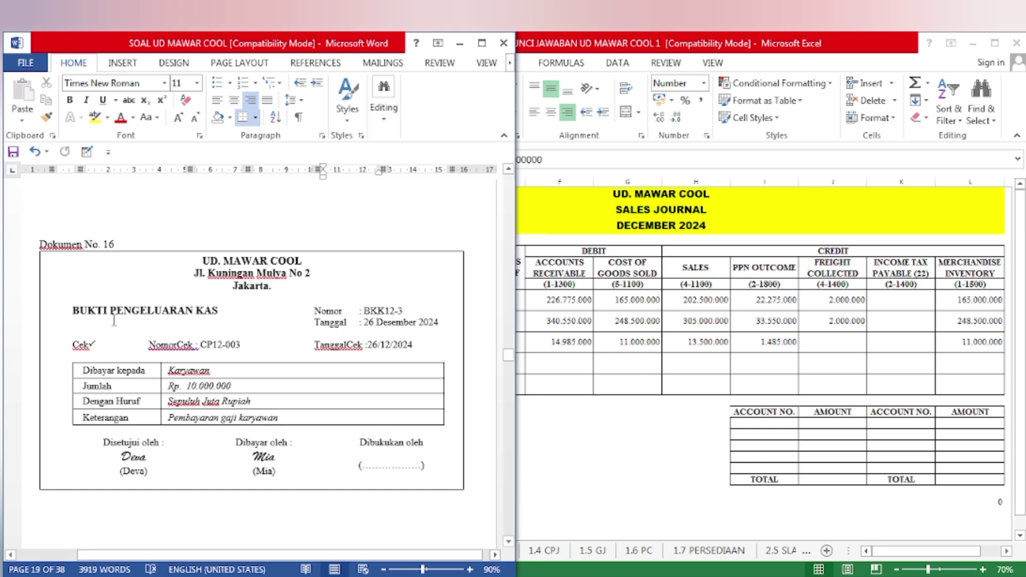
click(628, 489)
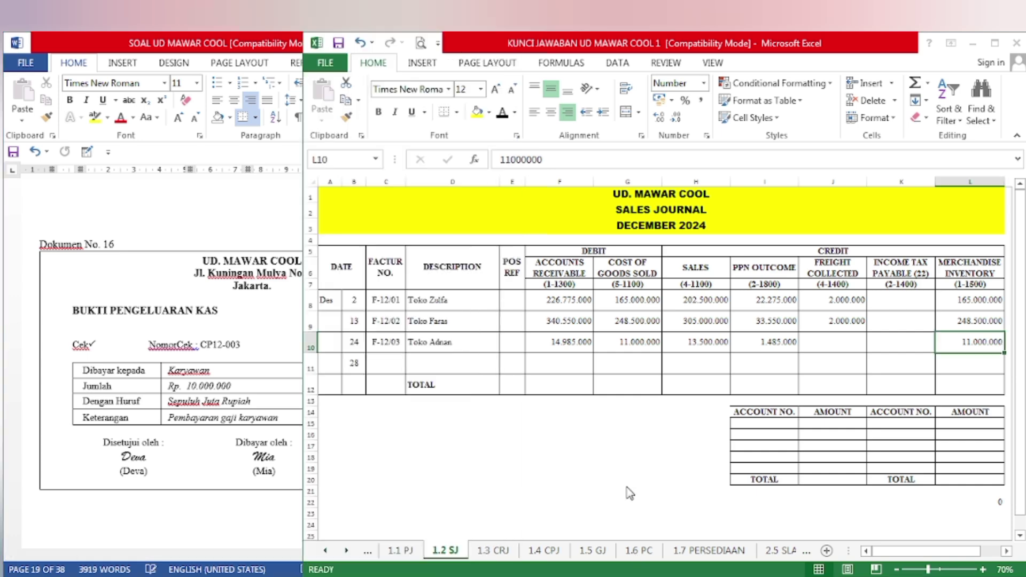
click(540, 550)
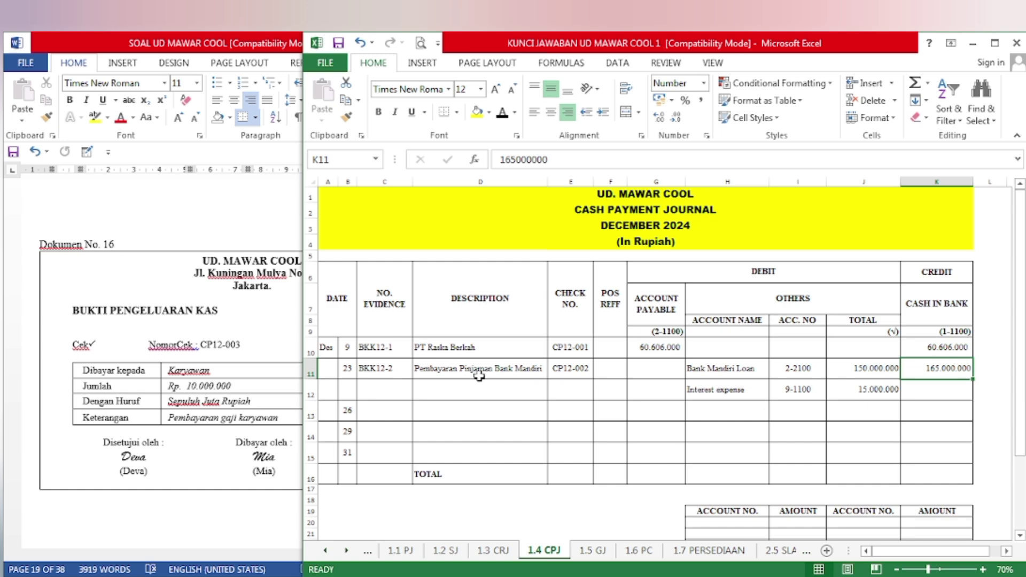
drag(345, 416, 500, 415)
click(349, 411)
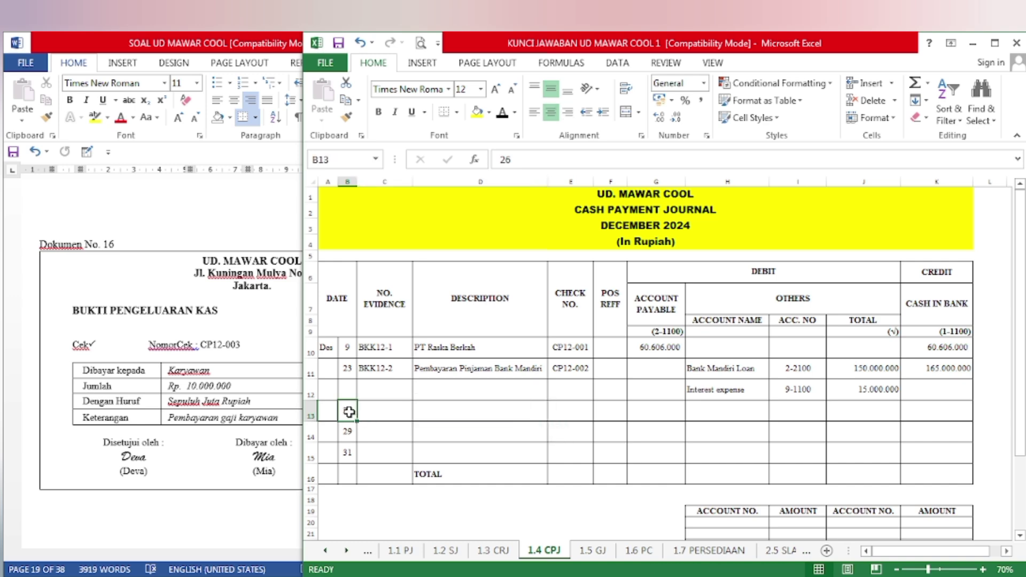
drag(349, 411, 575, 411)
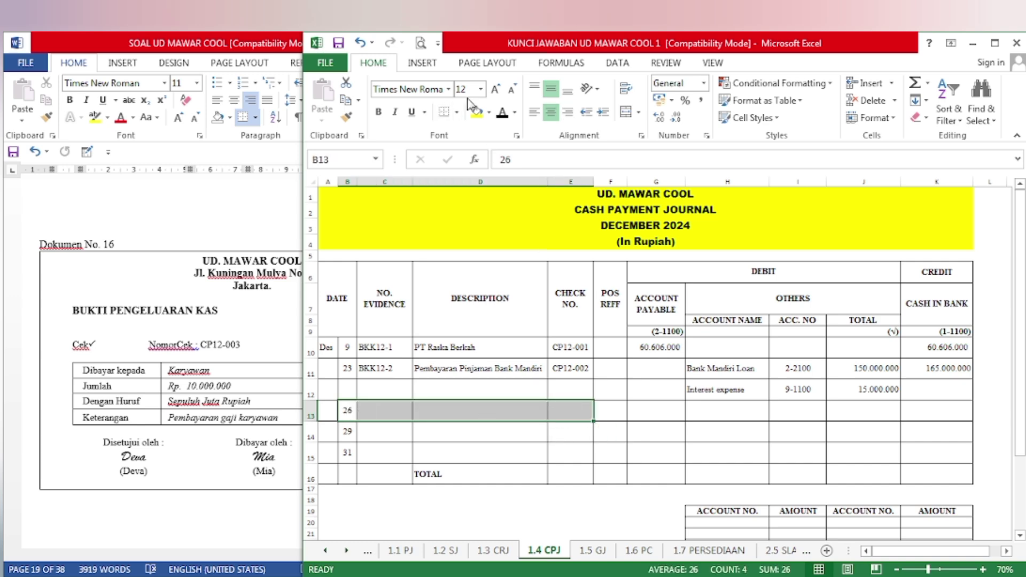
click(508, 118)
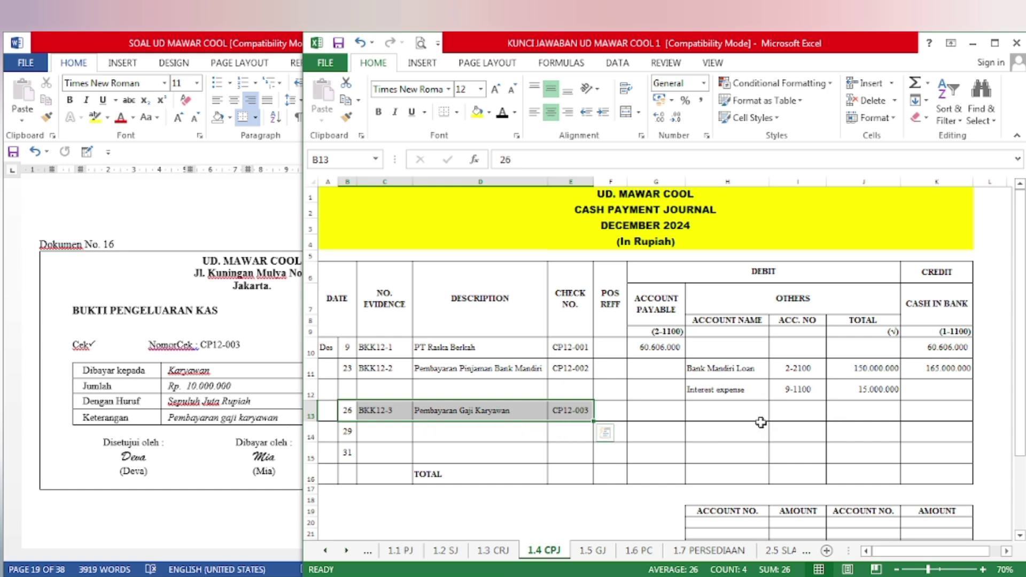
Make the Wages & Salaries expense details in H13:J13 and the cash in bank credit in K13 black
drag(716, 414, 859, 415)
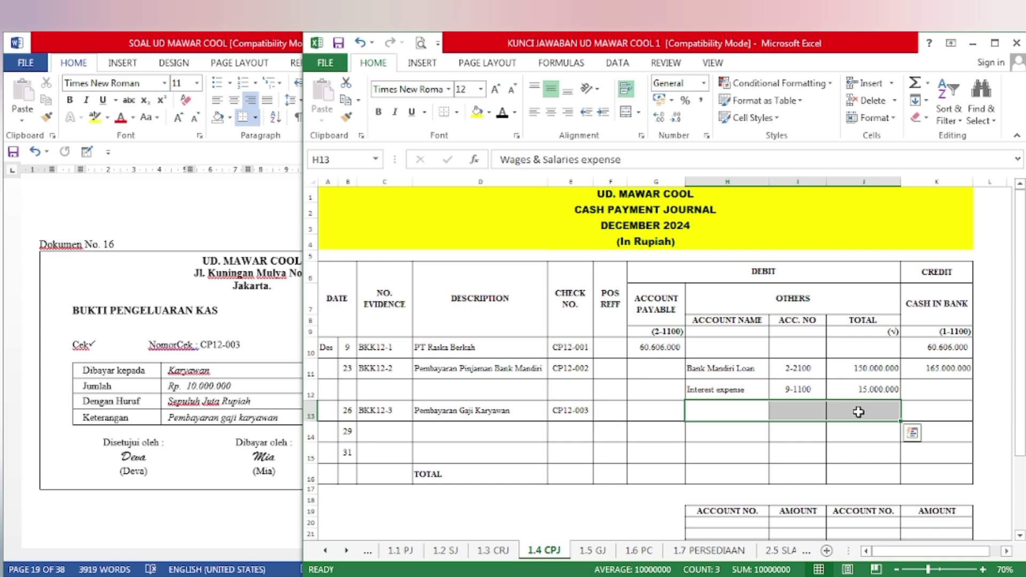
click(503, 113)
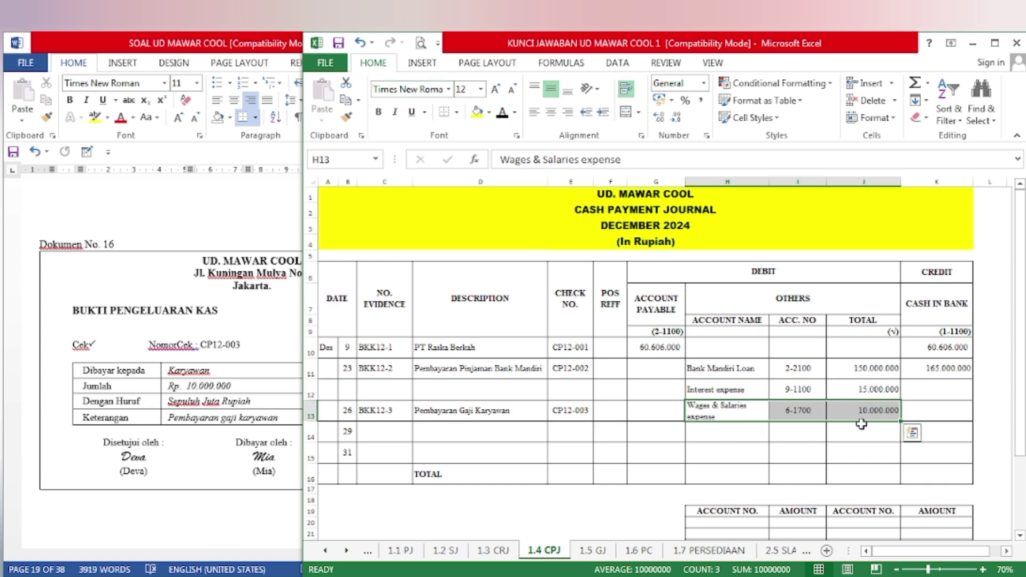
click(958, 415)
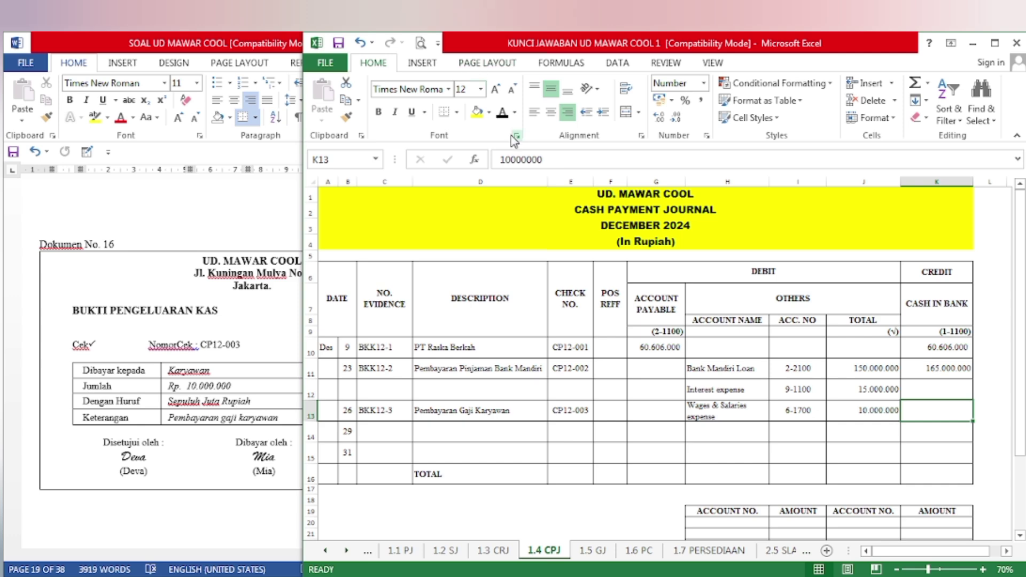
click(503, 113)
Go to Dokumen No. 17 in Word and highlight its FAKTUR heading yellow
click(150, 446)
scroll(150, 445, down, 10)
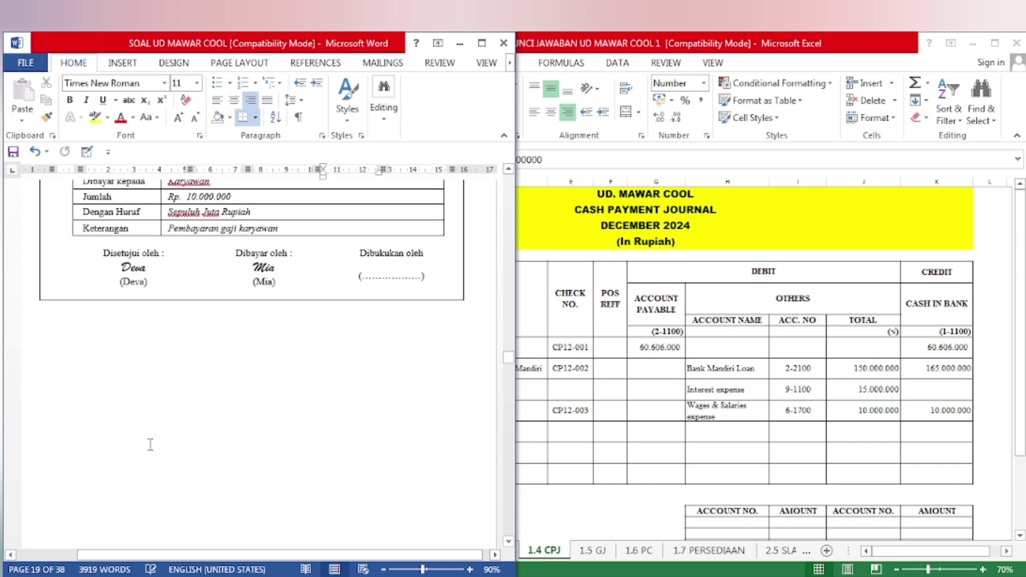
scroll(151, 445, down, 8)
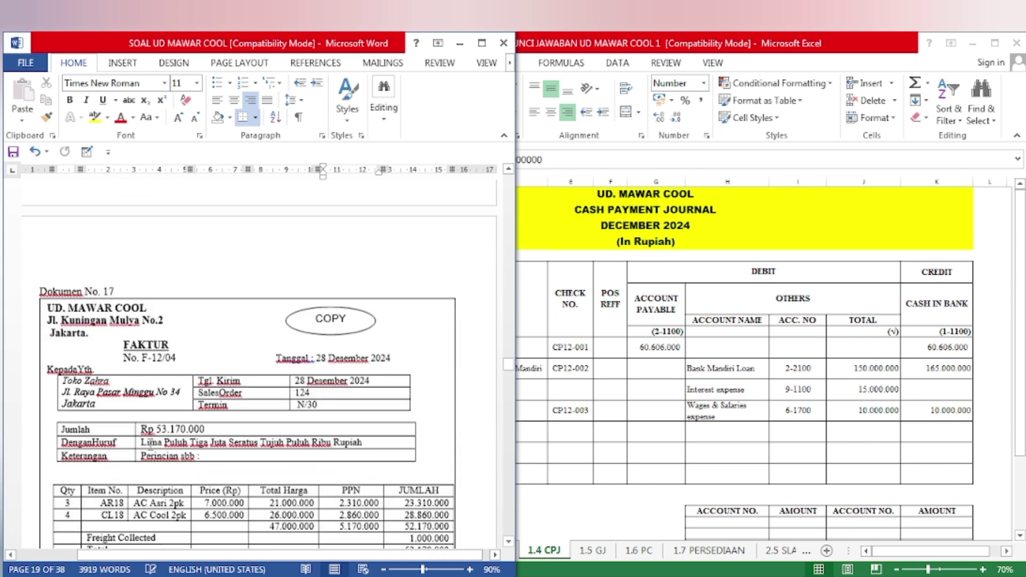
scroll(150, 445, down, 1)
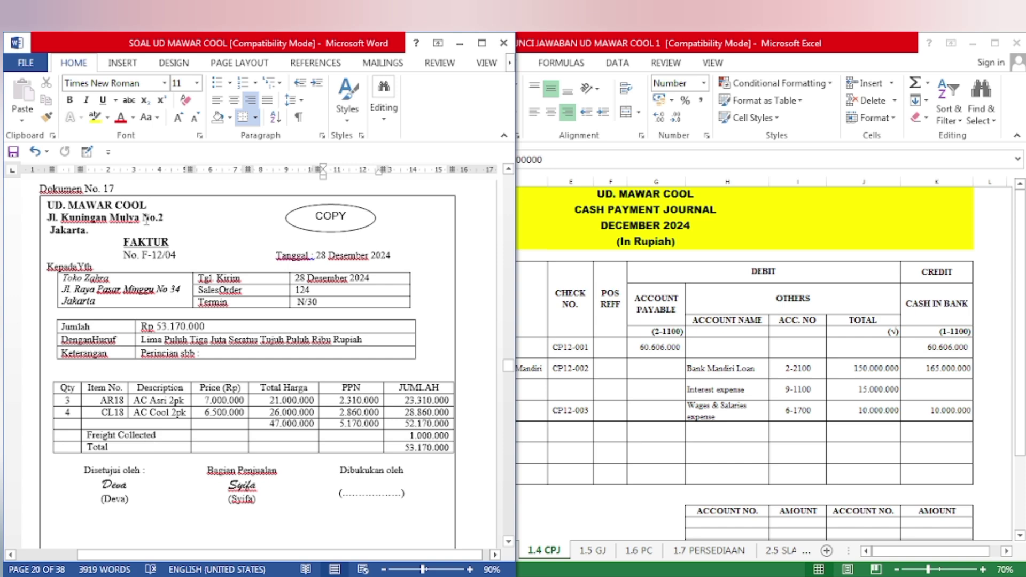
double_click(146, 243)
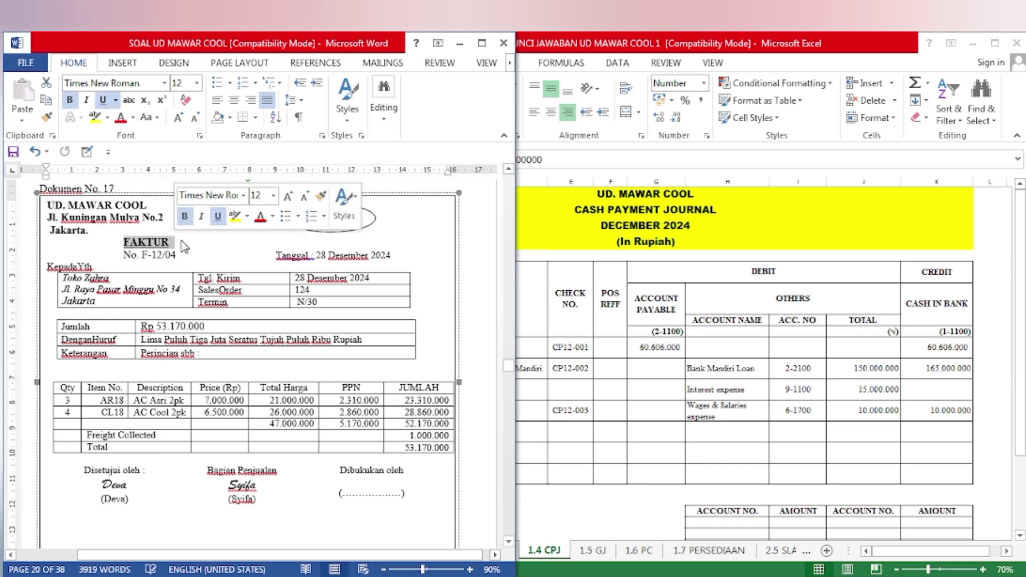
click(348, 283)
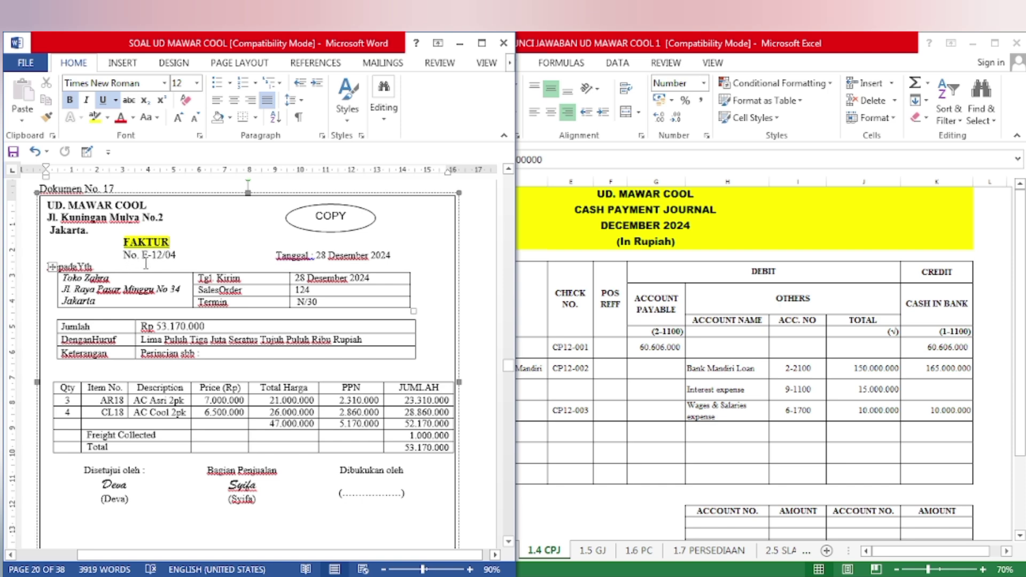
key(BackSpace)
text(F)
In Excel sheet 1.2 SJ, make the date, invoice number and description of the Toko Zahra entry B11:D11 black
click(665, 361)
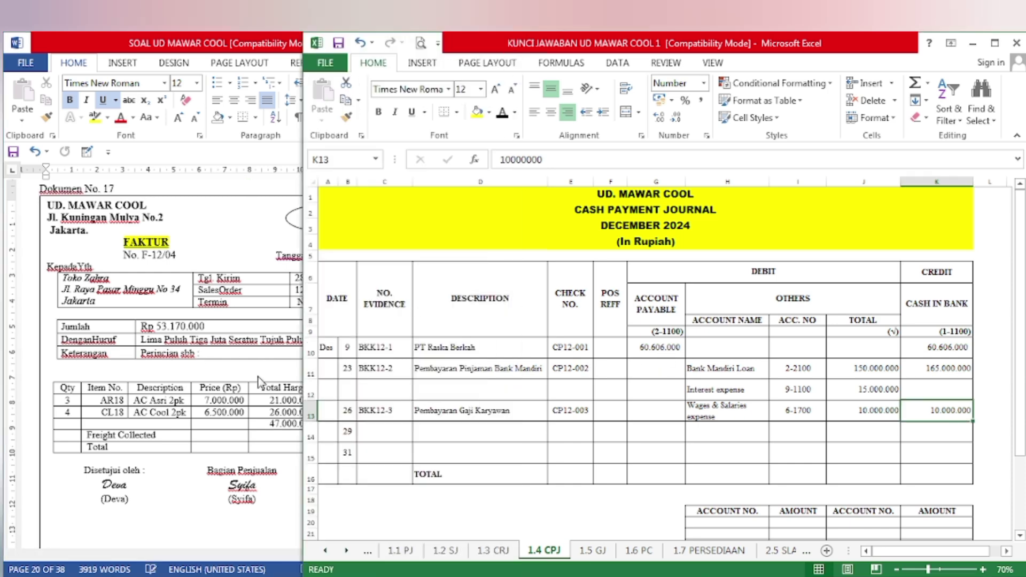
click(446, 551)
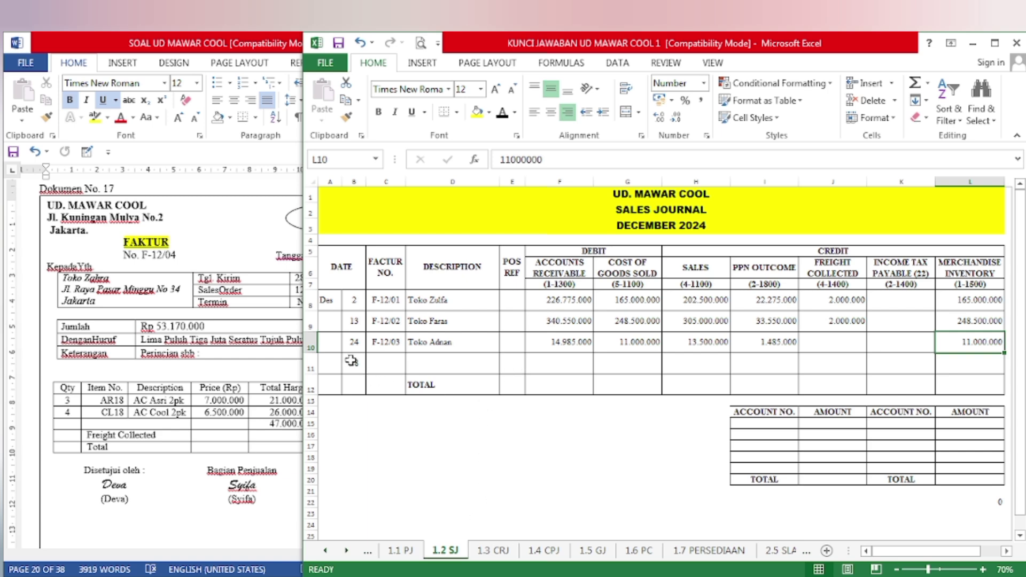
drag(349, 363, 454, 361)
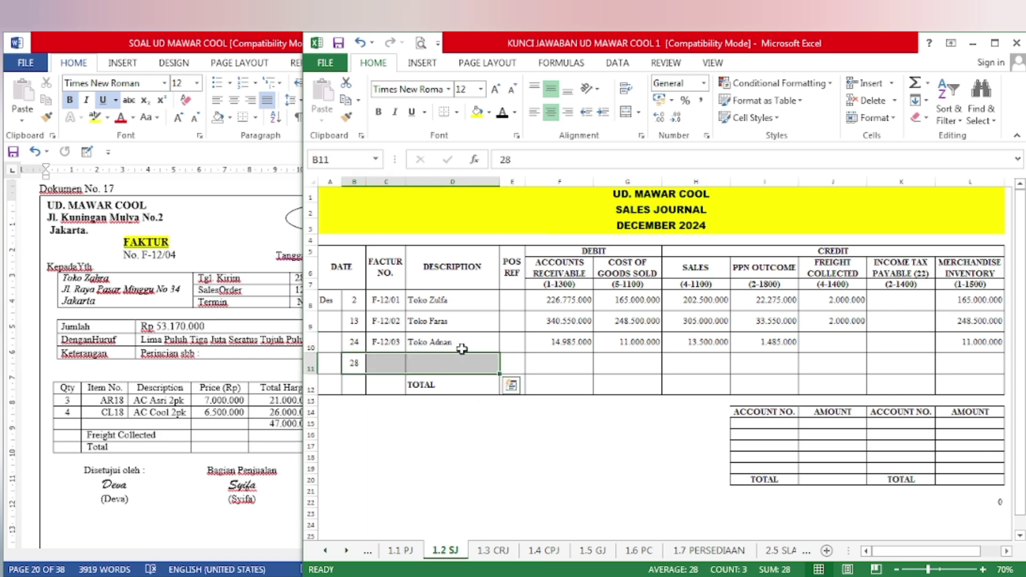
text(28	F-12/04	Toko Zahra)
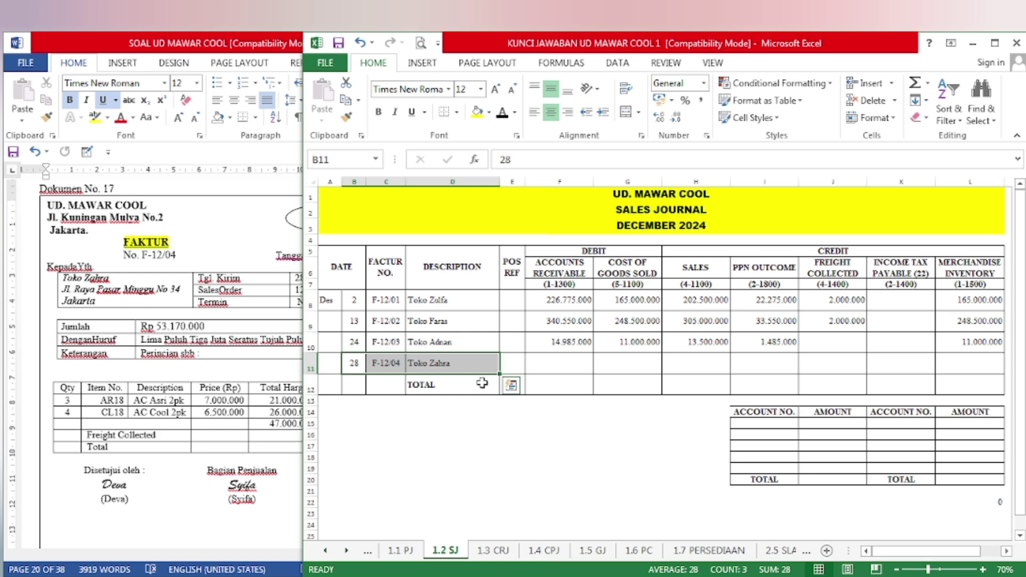
Highlight the 53.170.000 total of Dokumen No. 17 yellow in Word, and make the matching accounts receivable in Excel cell F11 black
click(173, 393)
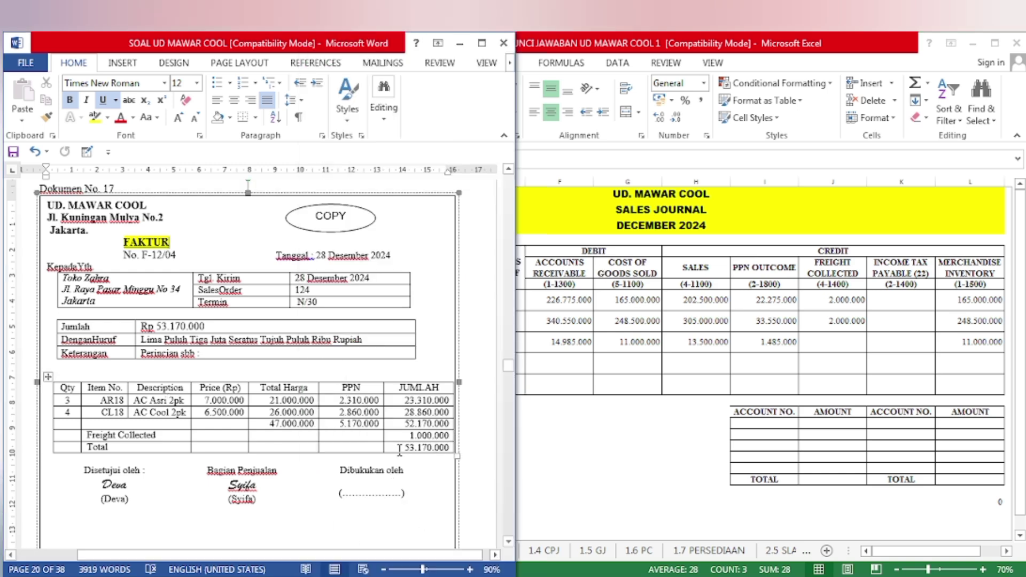
drag(400, 448, 449, 448)
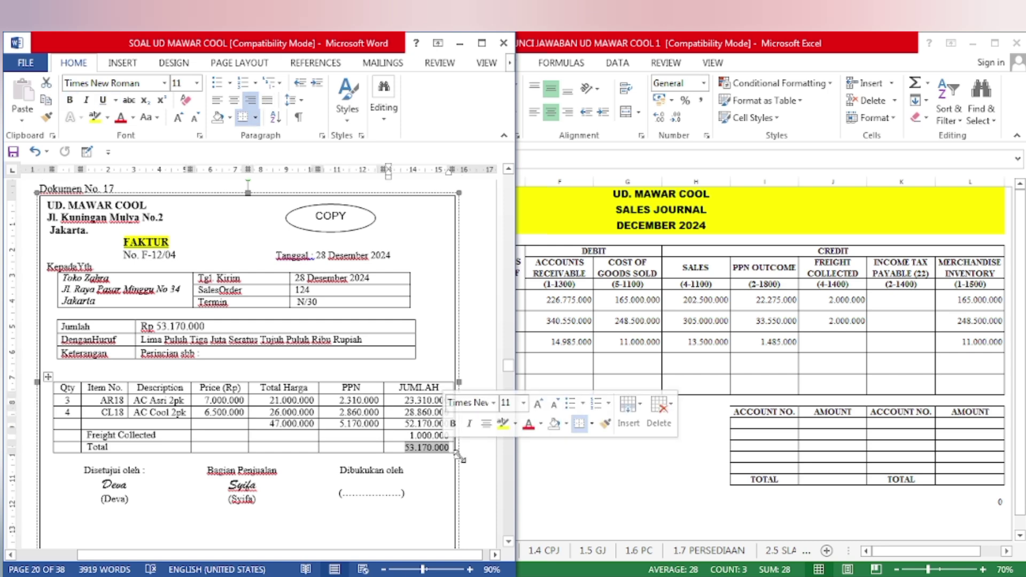
click(504, 424)
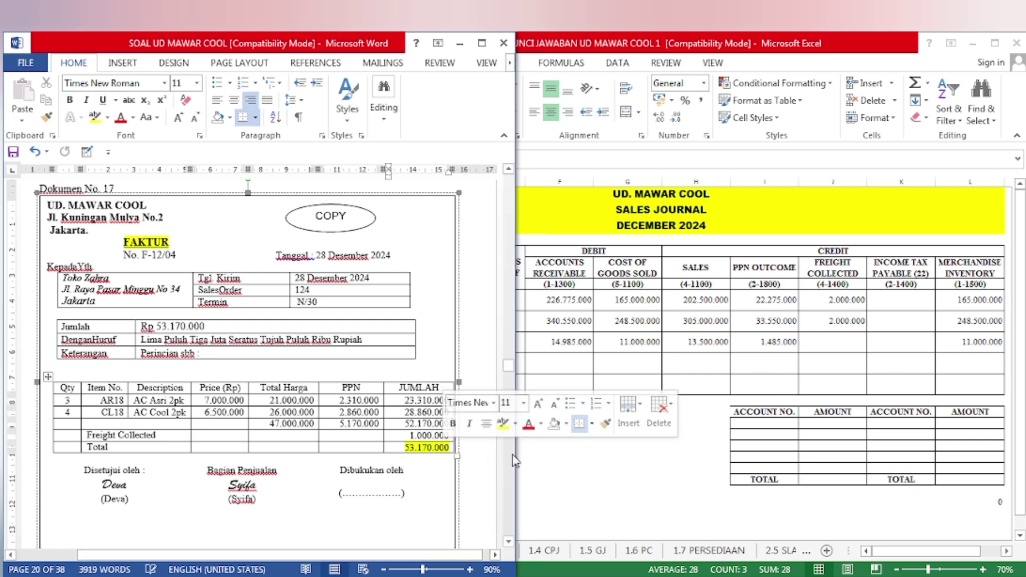
click(571, 369)
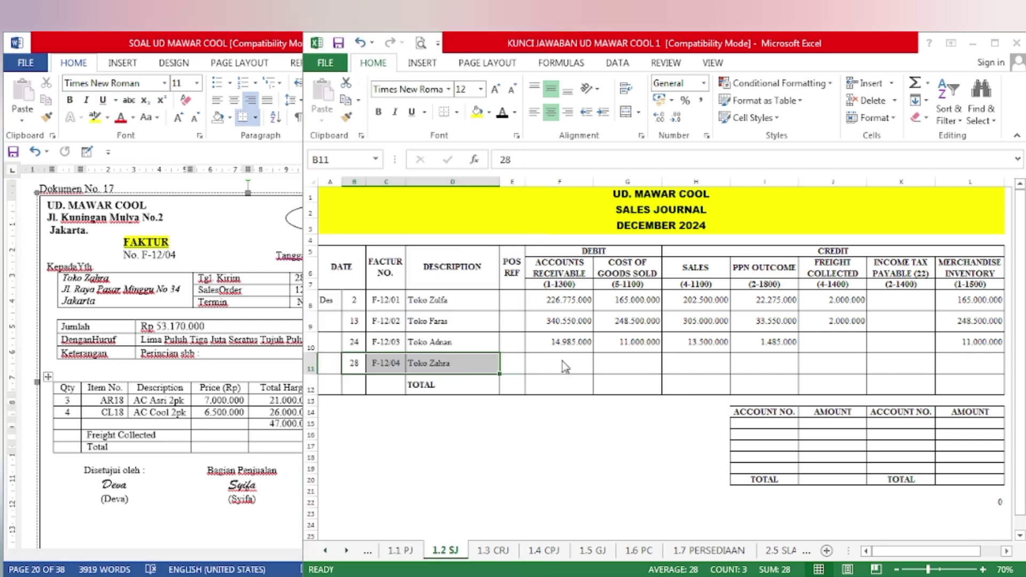
click(549, 363)
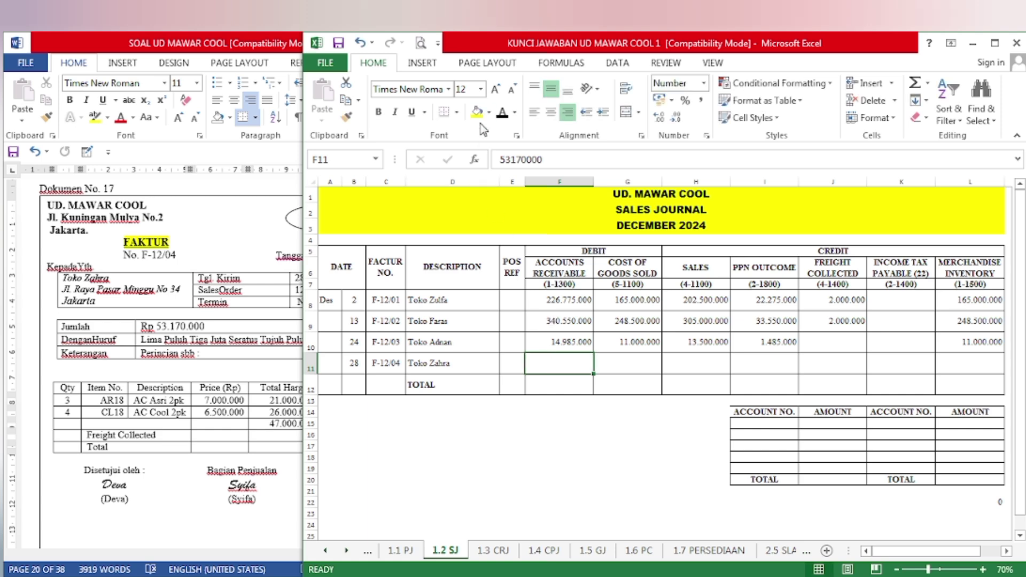
click(503, 114)
Highlight the 47.000.000 Total Harga sum of Dokumen No. 17 yellow in Word, and make the matching sales amount in Excel cell H11 black
click(179, 440)
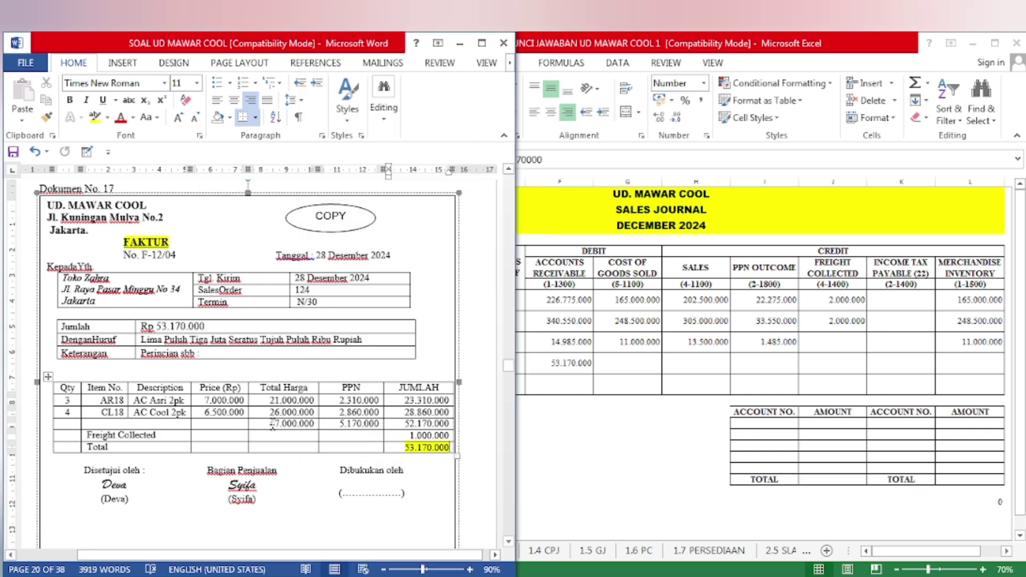
drag(271, 424, 318, 424)
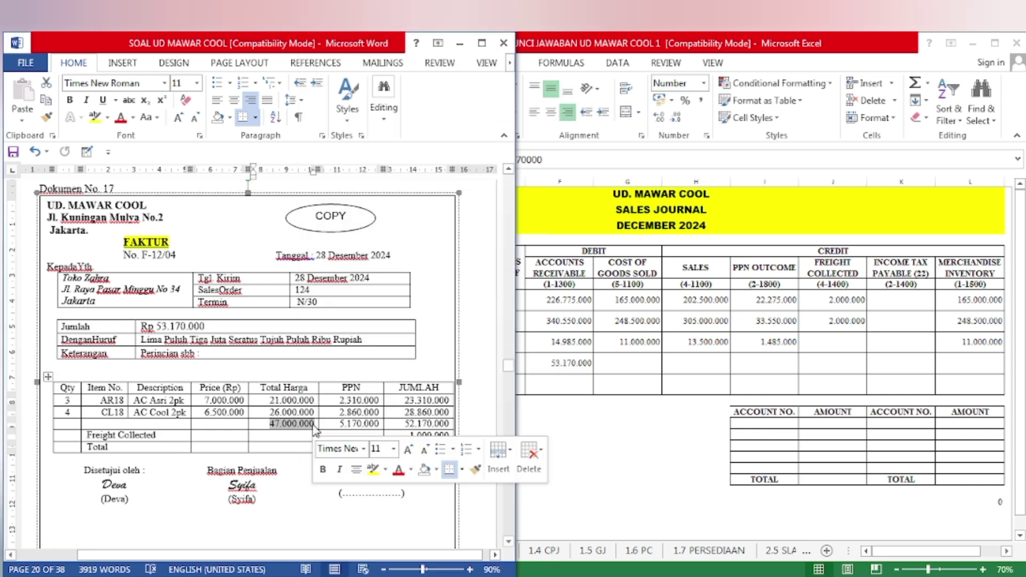
click(372, 469)
click(709, 357)
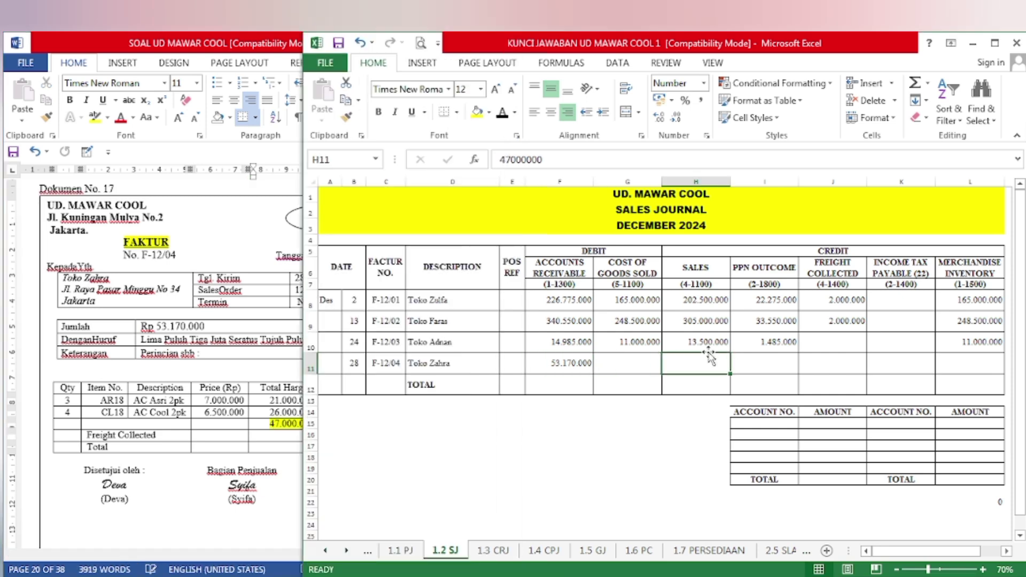
click(503, 114)
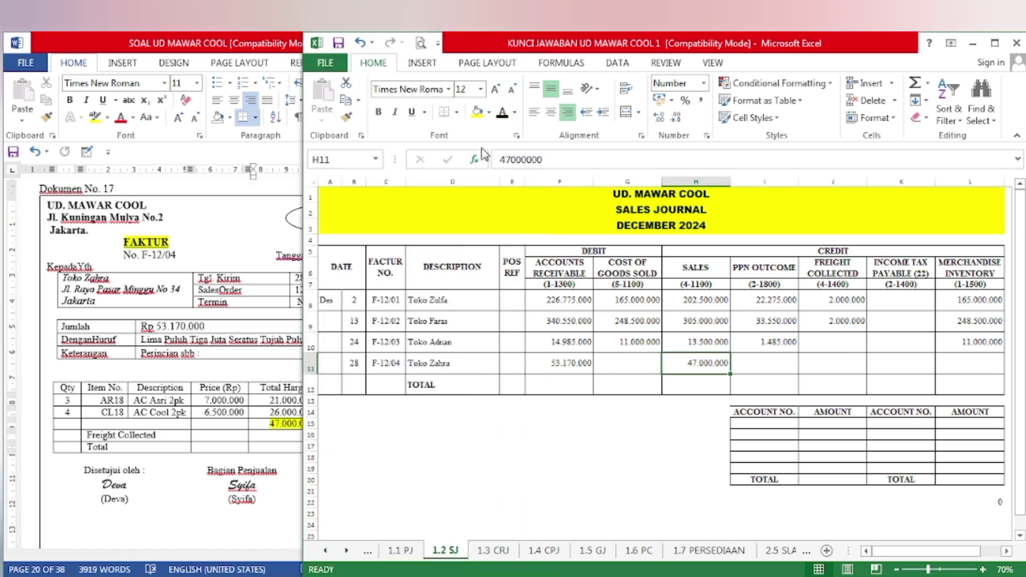
Highlight the 5.170.000 PPN sum of Dokumen No. 17 yellow in Word
click(169, 369)
click(383, 426)
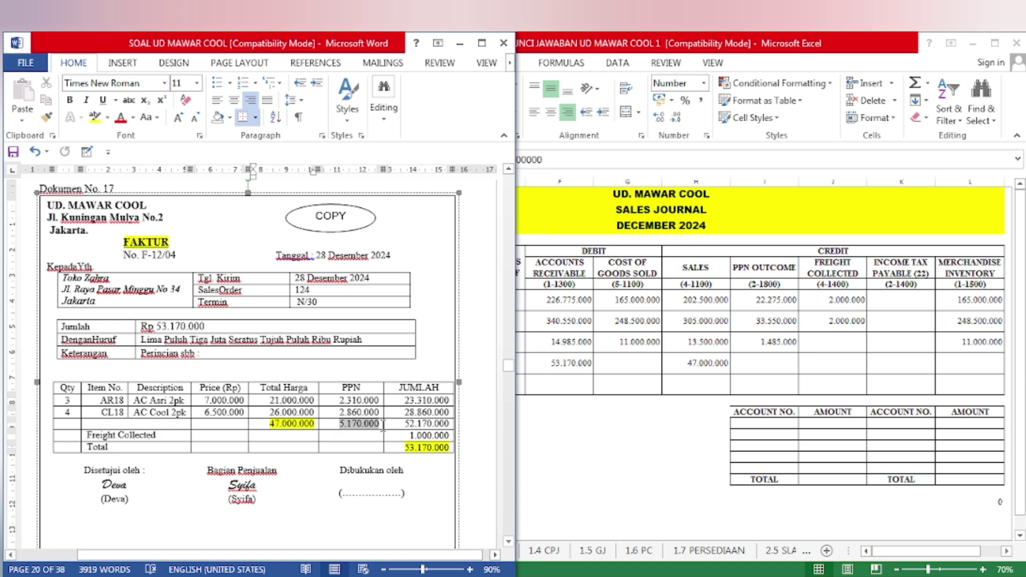
double_click(382, 426)
key(ctrl+c)
click(441, 470)
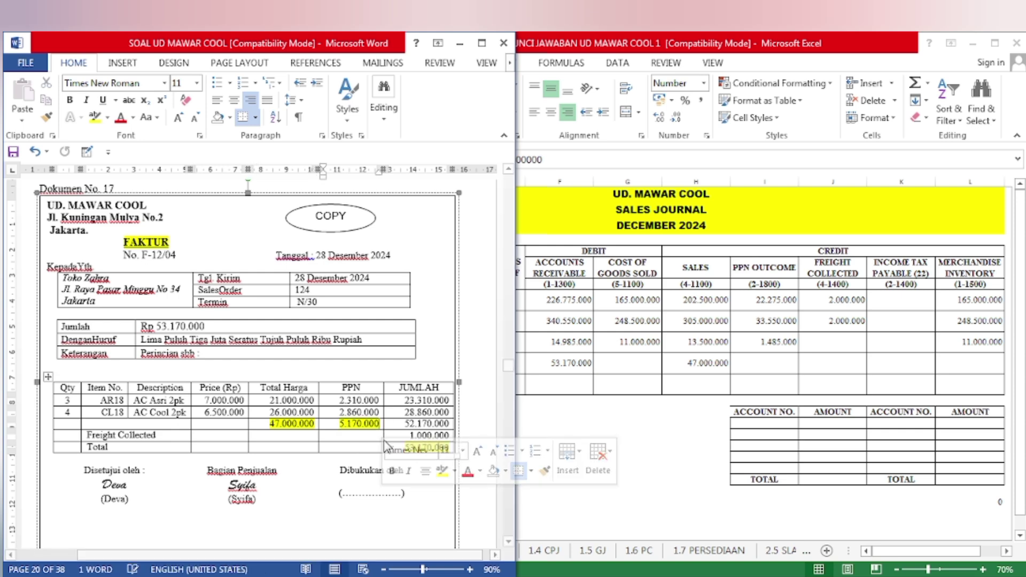
In Excel sheet 1.2 SJ, make the Toko Zahra entry's PPN outcome of 5.170.000 in cell I11 black
click(787, 369)
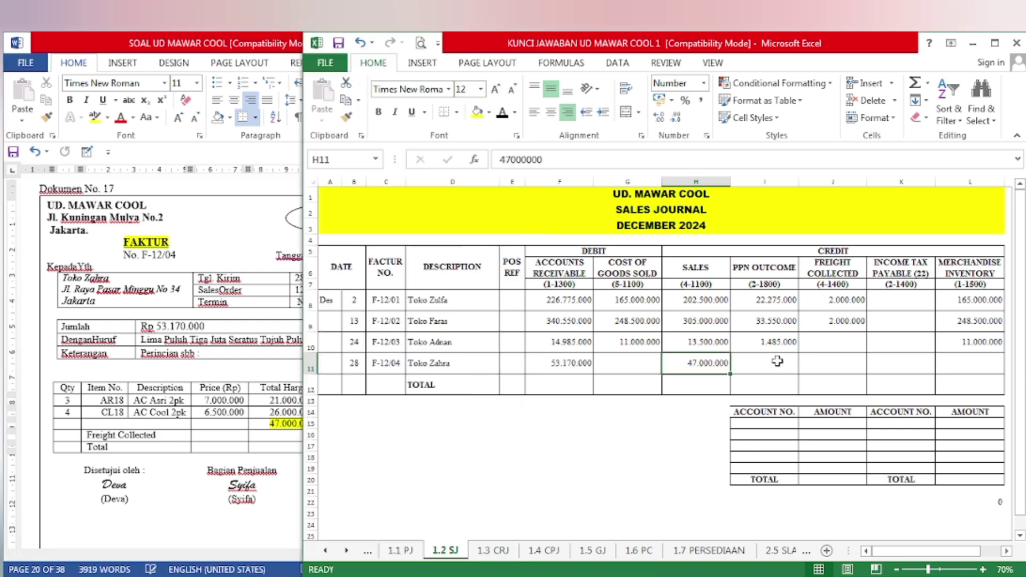
click(778, 361)
key(ctrl+v)
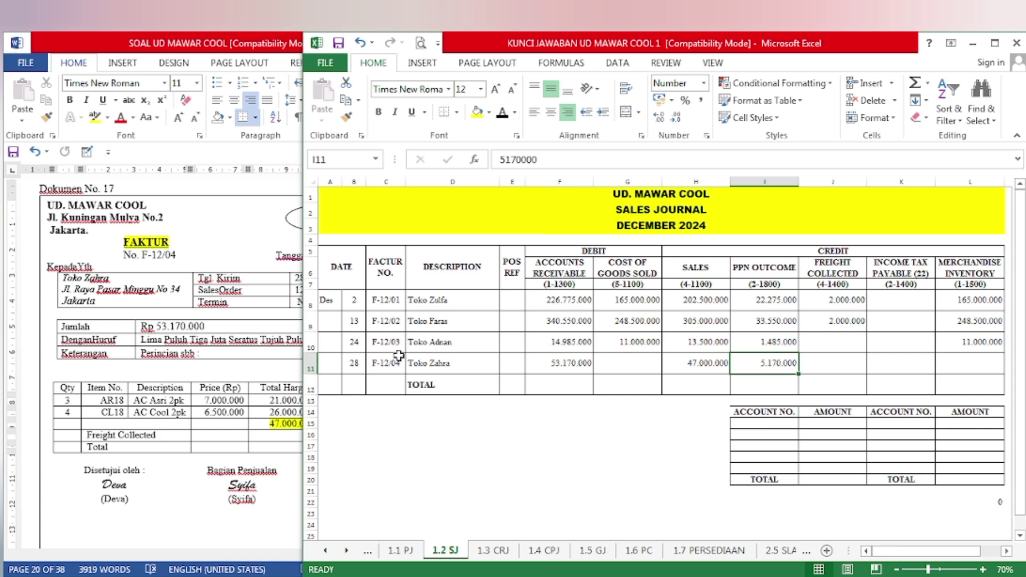
Highlight the 1.000.000 Freight Collected amount of Dokumen No. 17 yellow in Word, and make the matching amount in Excel cell J11 black
click(250, 409)
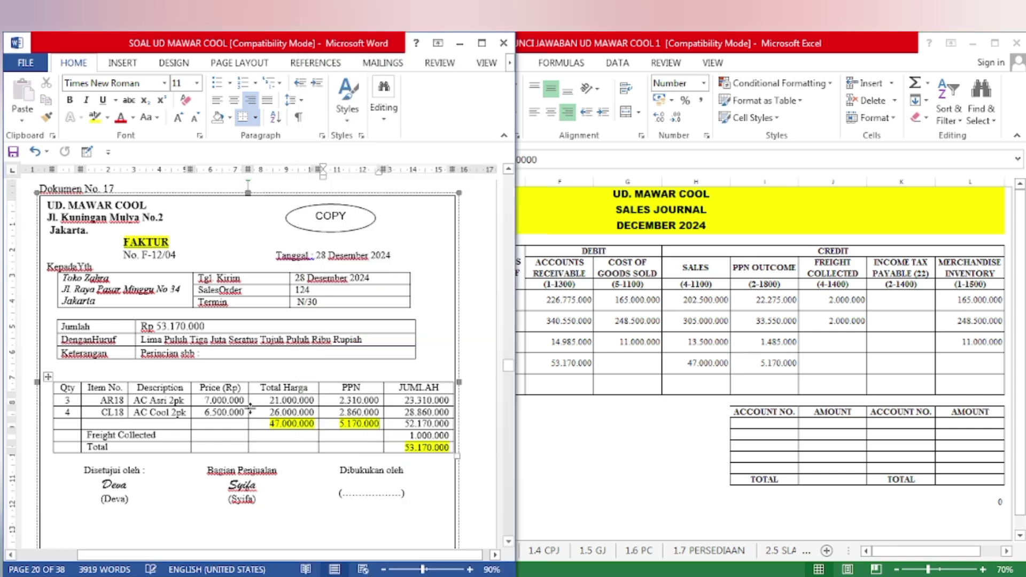
double_click(414, 436)
key(ctrl+c)
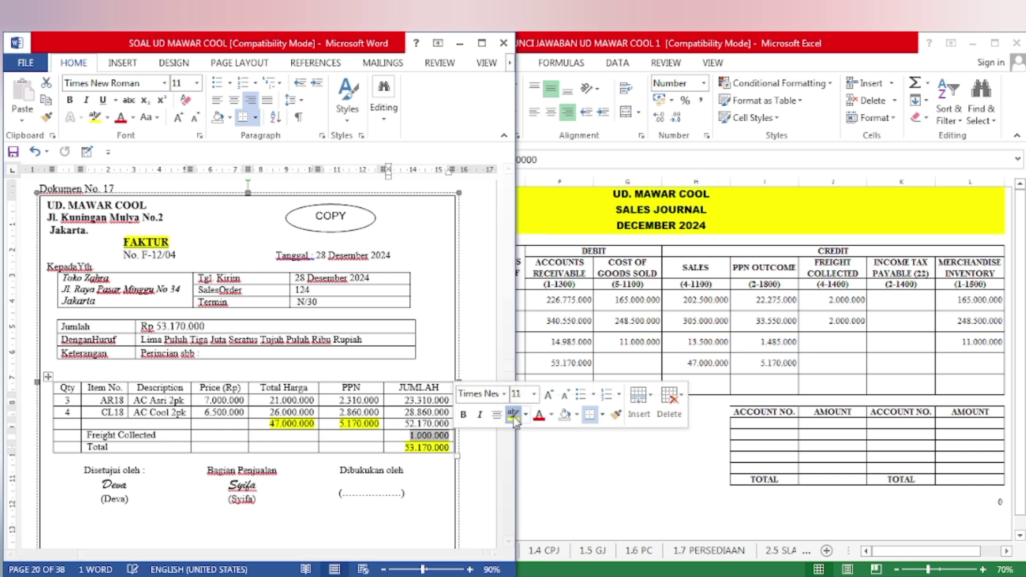
click(832, 365)
click(832, 365)
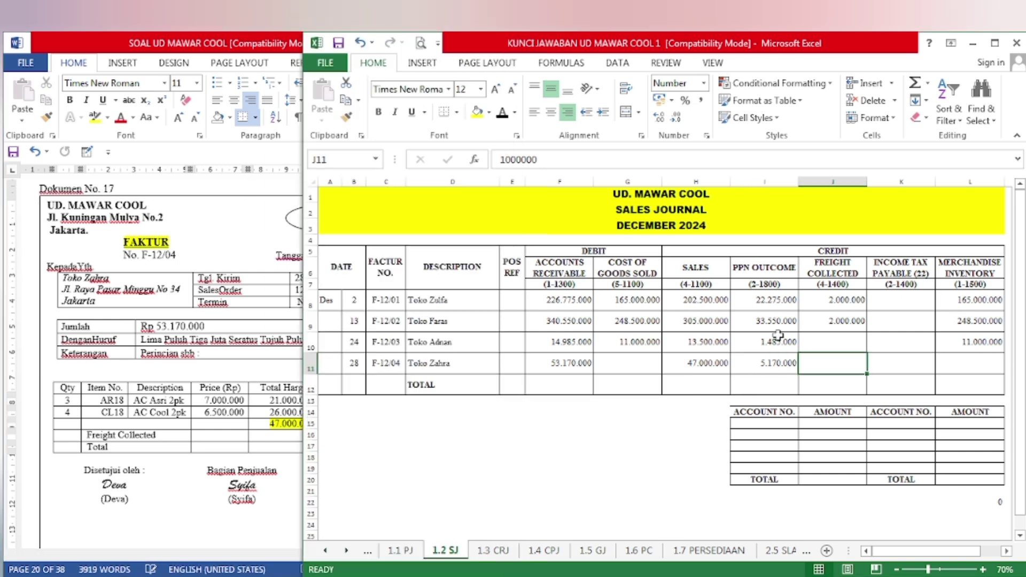
key(ctrl+v)
key(alt+Tab)
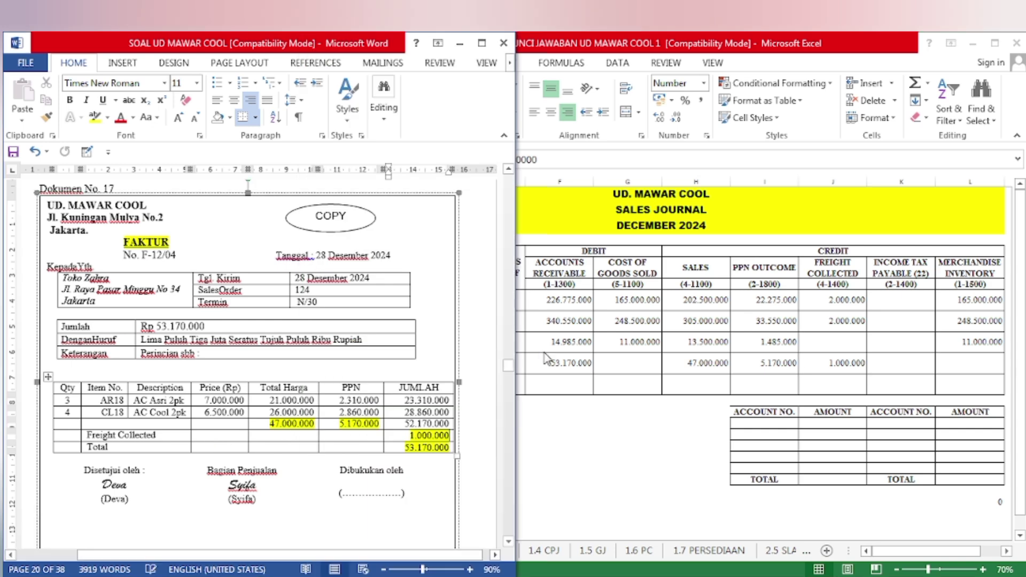
key(alt+Tab)
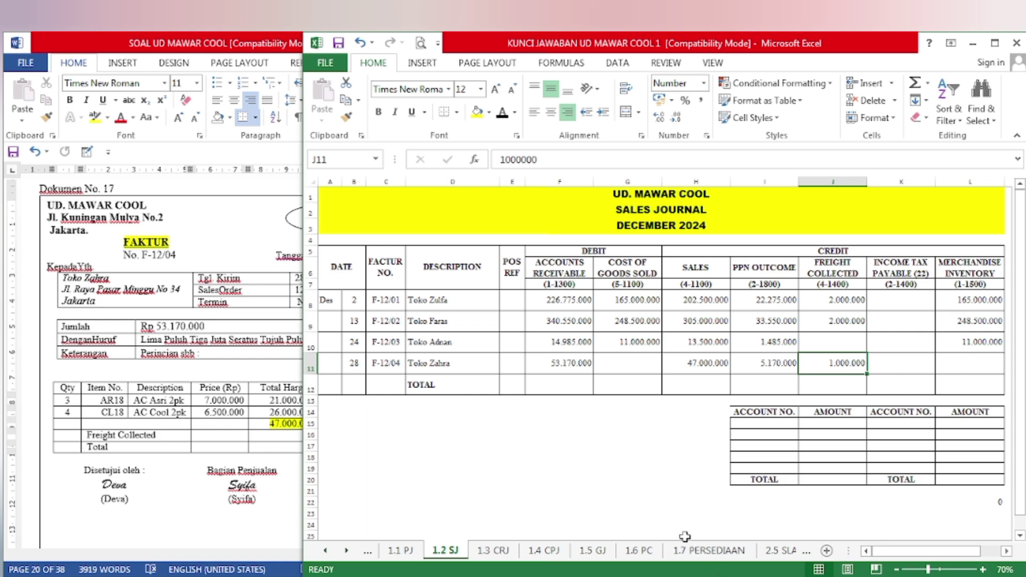
On sheet 1.7 PERSEDIAAN, fill the Toko Zahra entry B19:D19 and its outgoing total J19 yellow on the AC ASRI 2PK inventory card
click(705, 551)
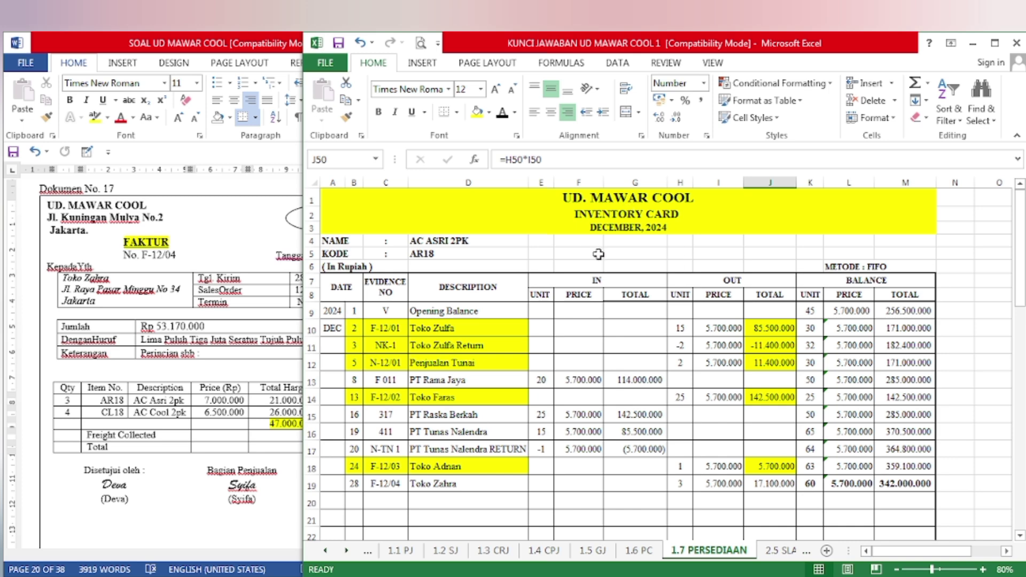
drag(355, 483, 444, 487)
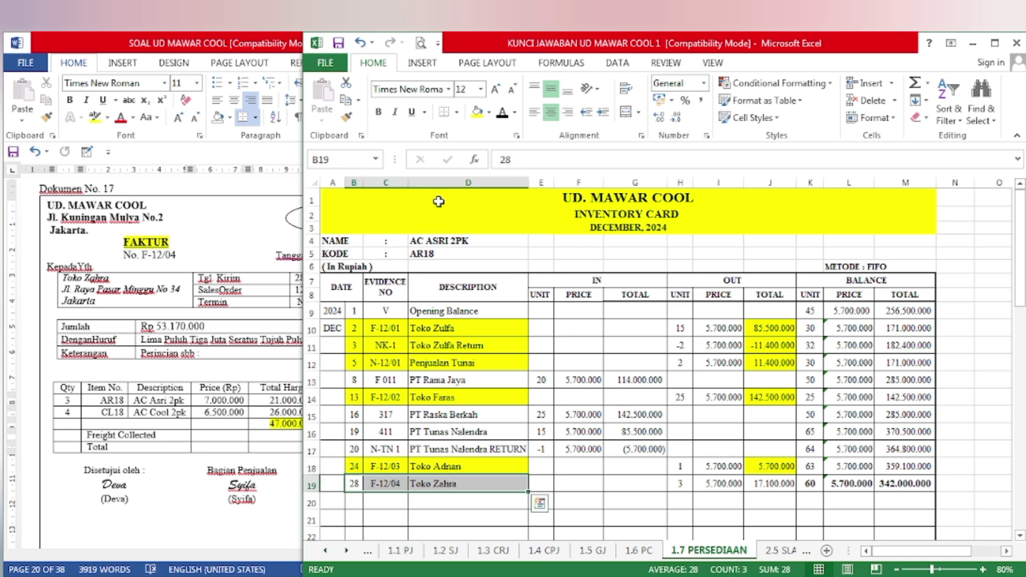
click(478, 113)
click(786, 482)
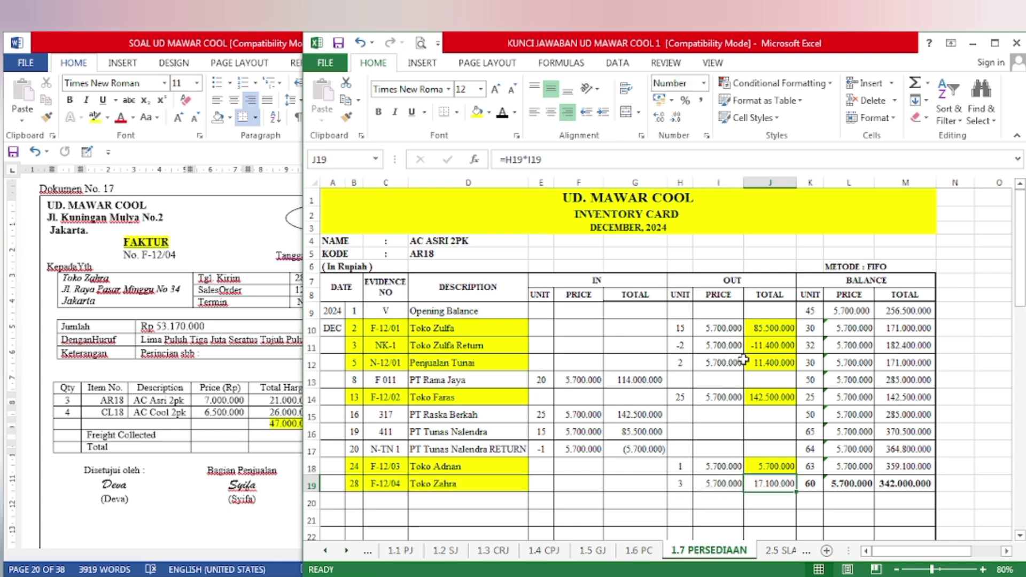
click(478, 113)
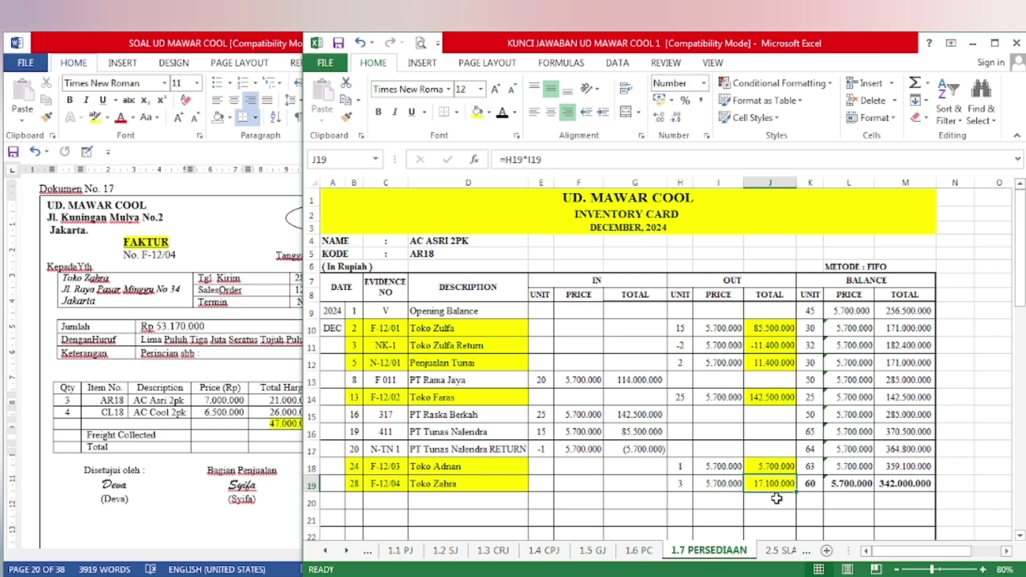
On the AC COOL 2PK inventory card, fill the Toko Zahra entry B51:D51 and its outgoing total J51 yellow
scroll(777, 499, down, 11)
scroll(770, 498, up, 1)
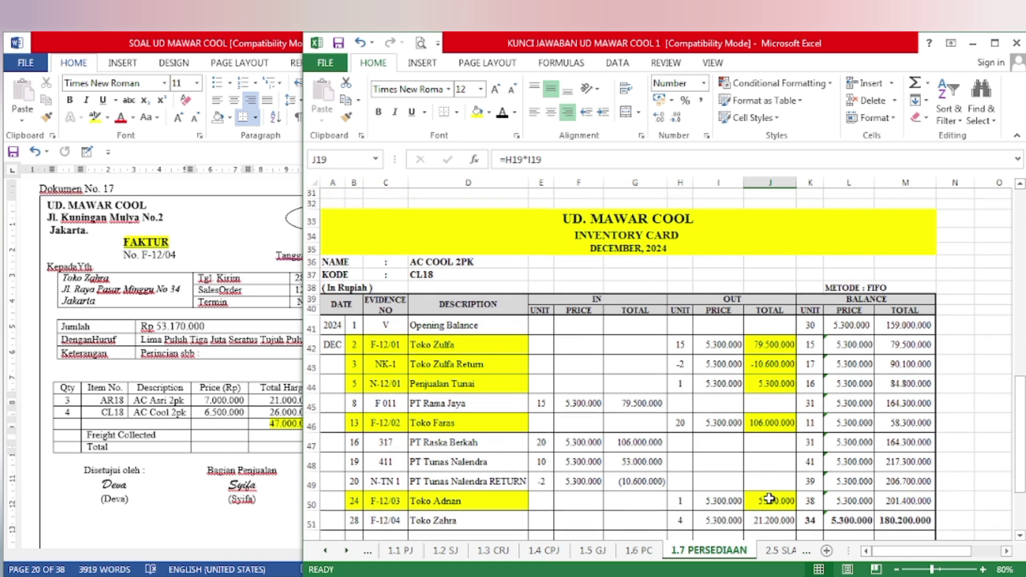
drag(355, 518, 484, 521)
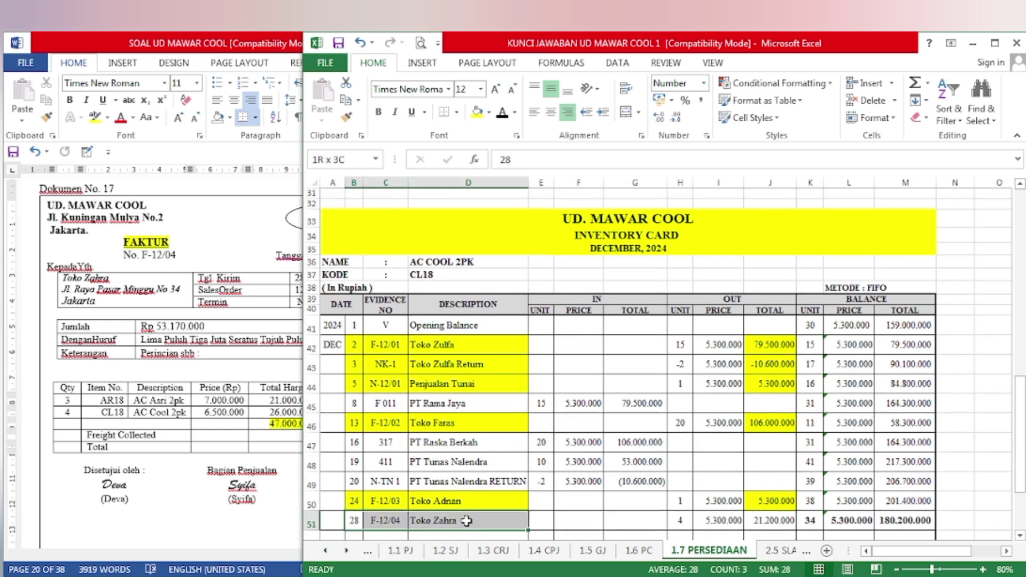
click(477, 114)
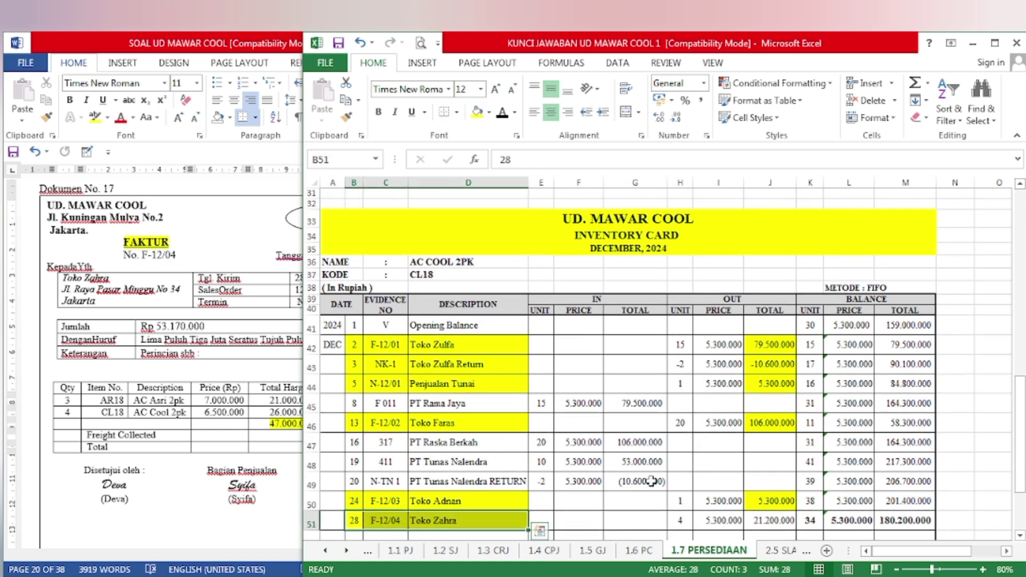
click(761, 520)
click(478, 114)
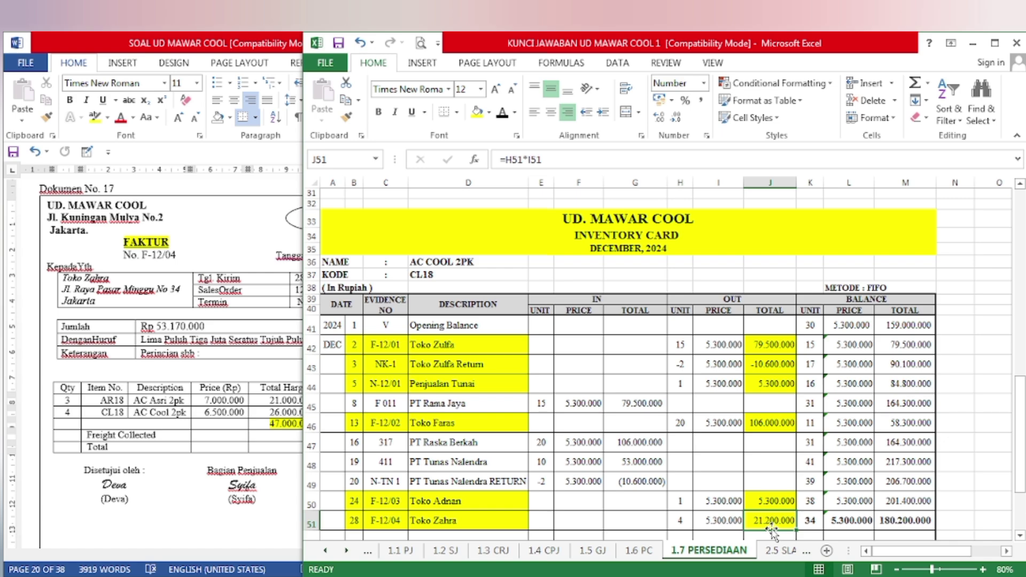
In sheet 1.2 SJ, make the Toko Zahra entry's 38.300.000 cost of goods sold in G11 and merchandise inventory in L11 black
scroll(693, 377, up, 10)
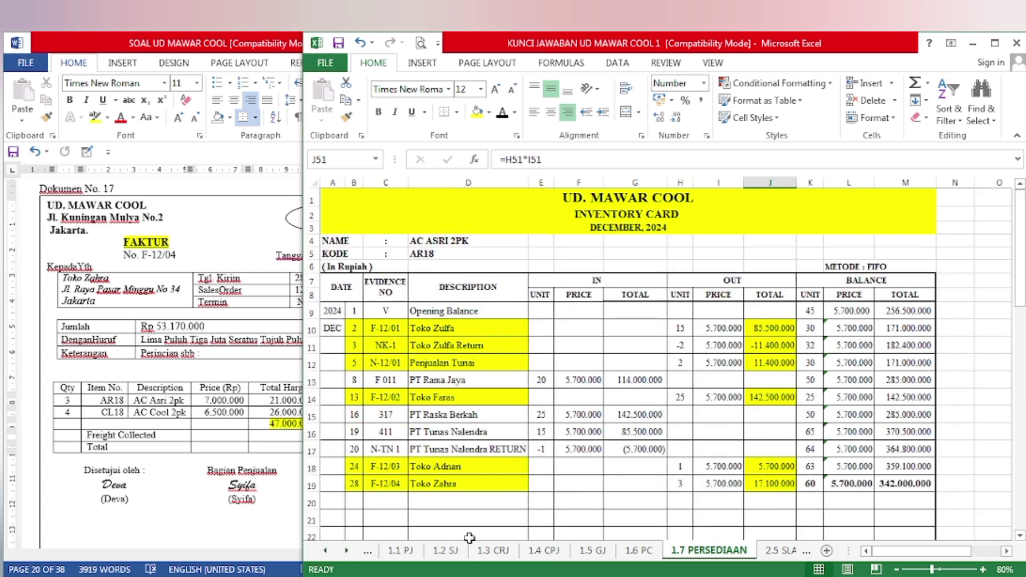
click(444, 551)
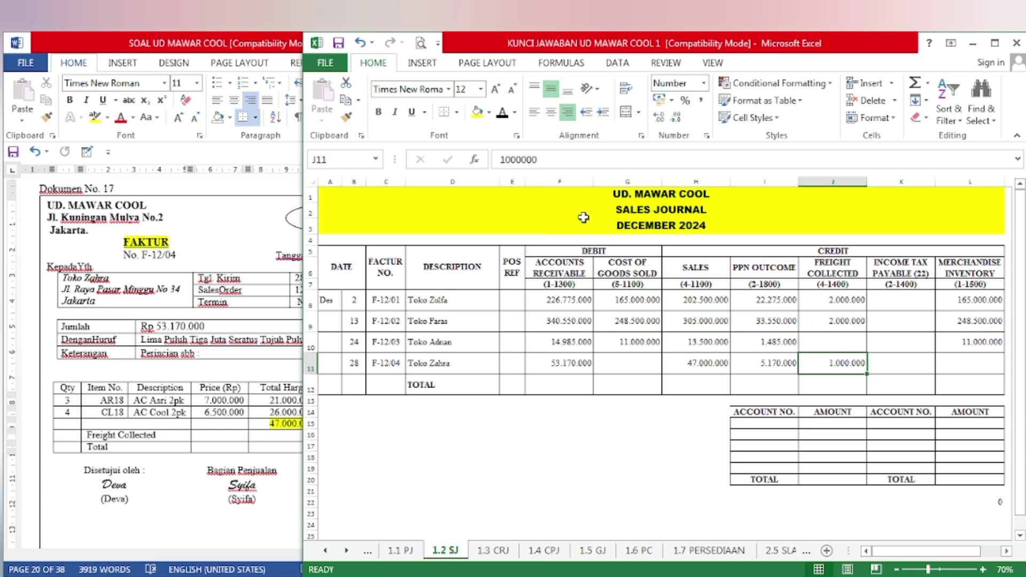
click(621, 369)
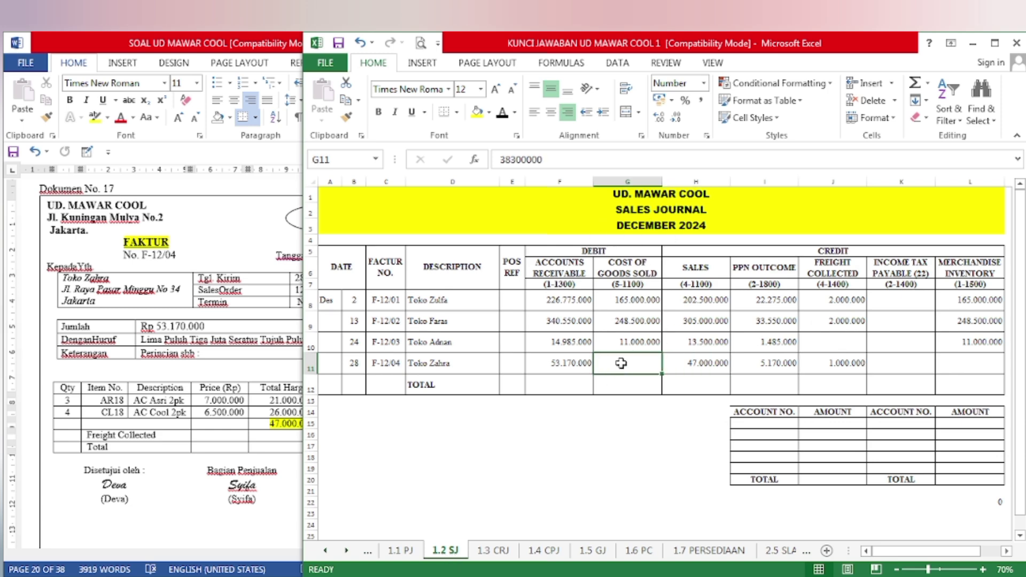
click(505, 115)
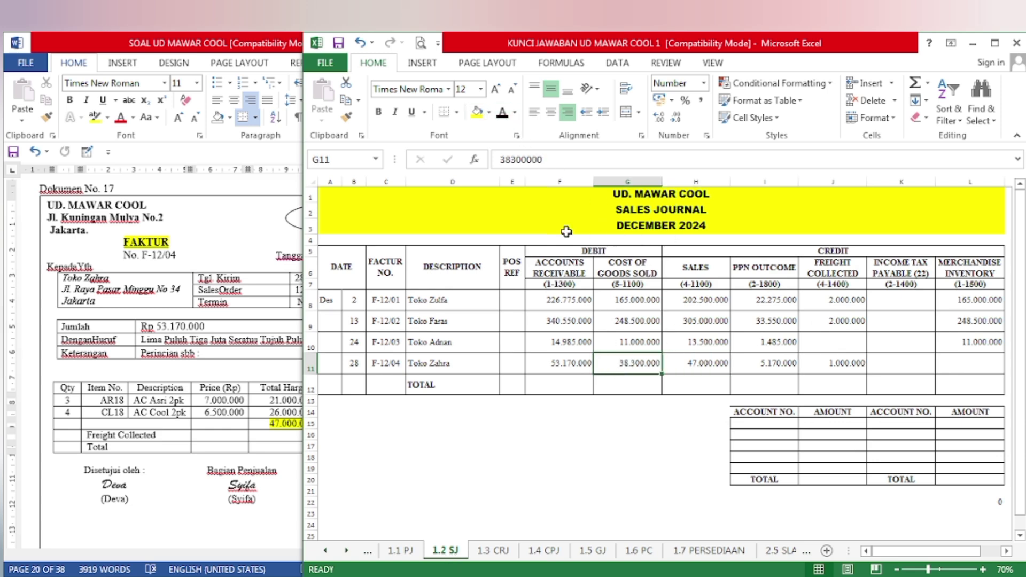
click(955, 369)
click(503, 114)
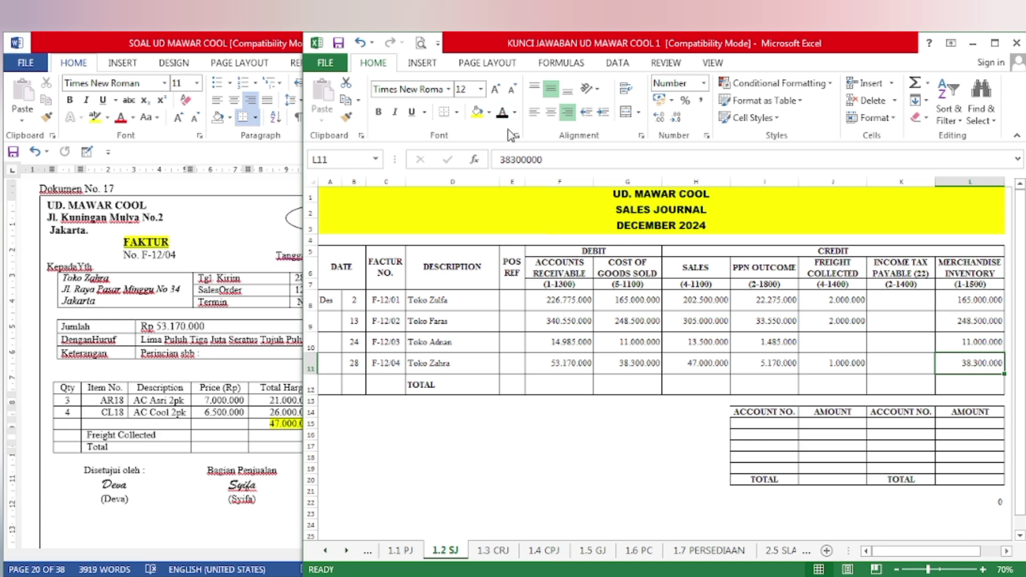
Bring up Dokumen No. 18 in Word, and in Excel sheet 1.4 CPJ make the matching Pembayaran Service AC entry B14:E14 black
click(211, 473)
scroll(213, 460, down, 4)
scroll(214, 456, down, 8)
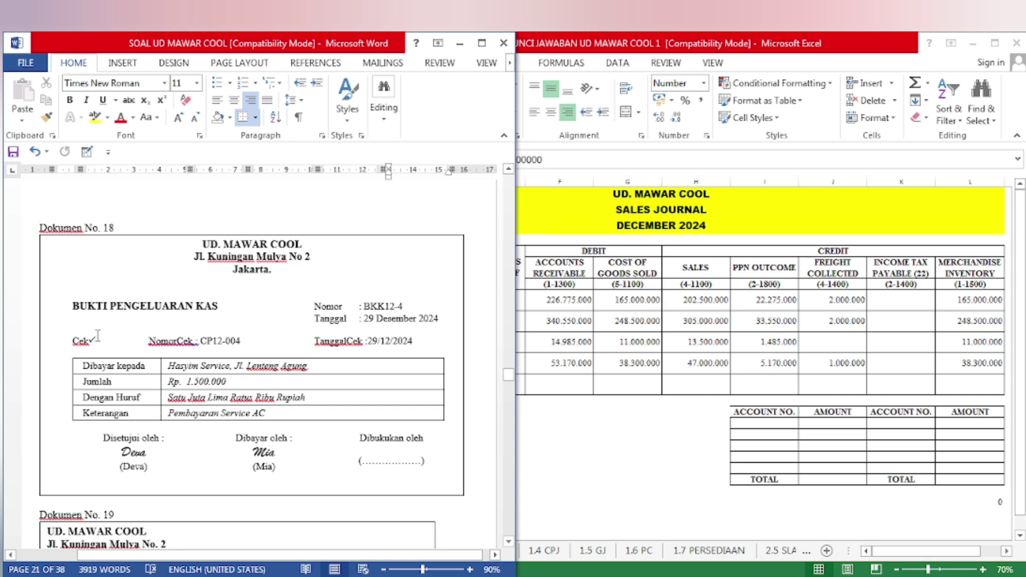
click(630, 493)
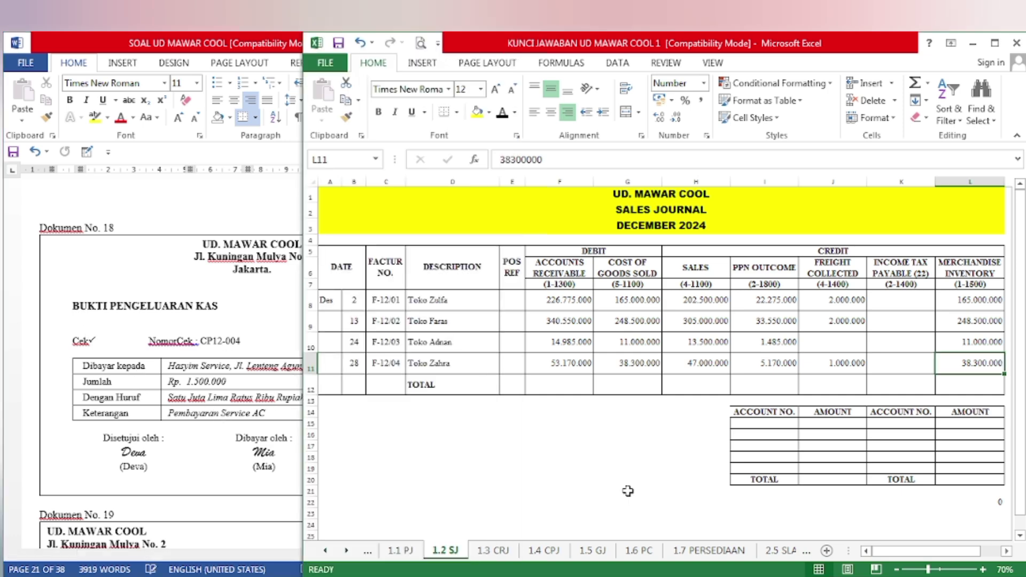
click(542, 551)
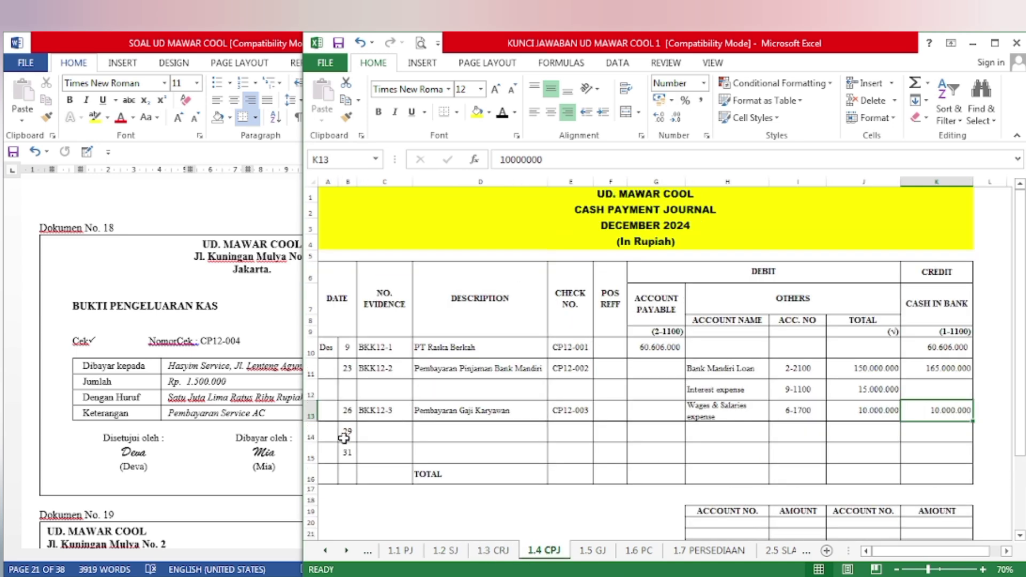
drag(347, 432, 586, 435)
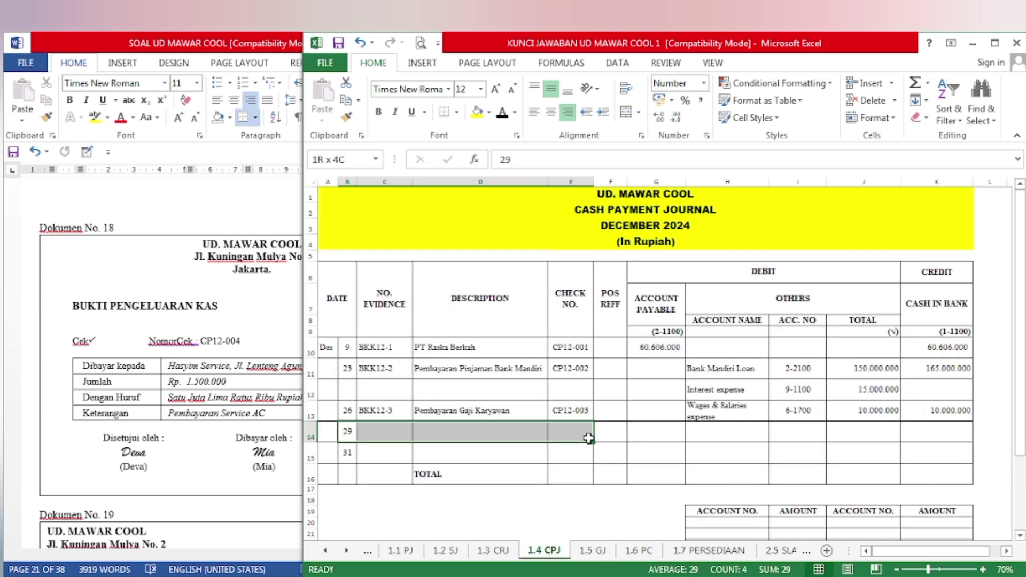
text(BKK12-4	Pembayaran Service AC	CP12-004)
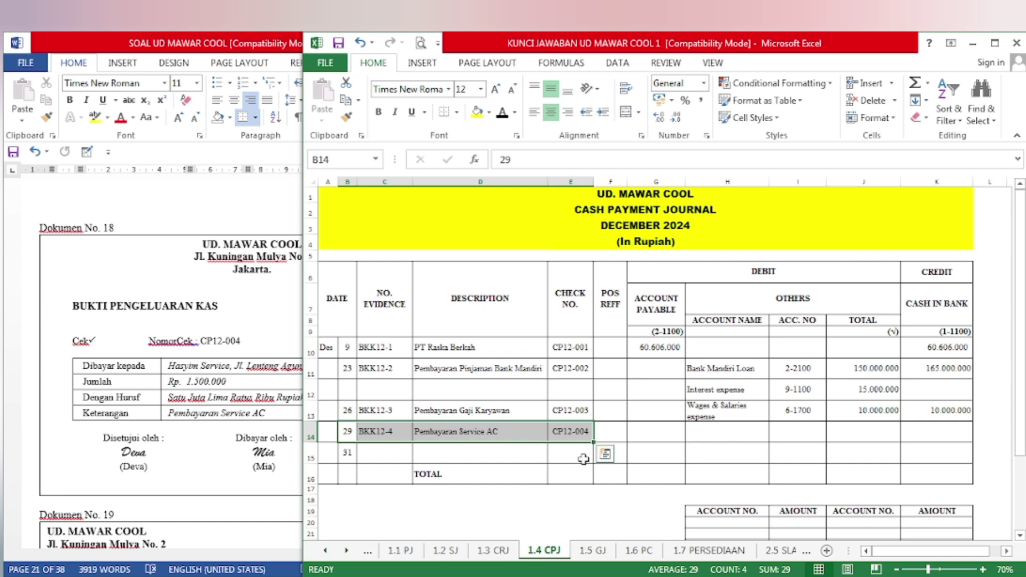
key(Escape)
key(Right)
key(Right)
key(Right)
key(Right)
key(Right)
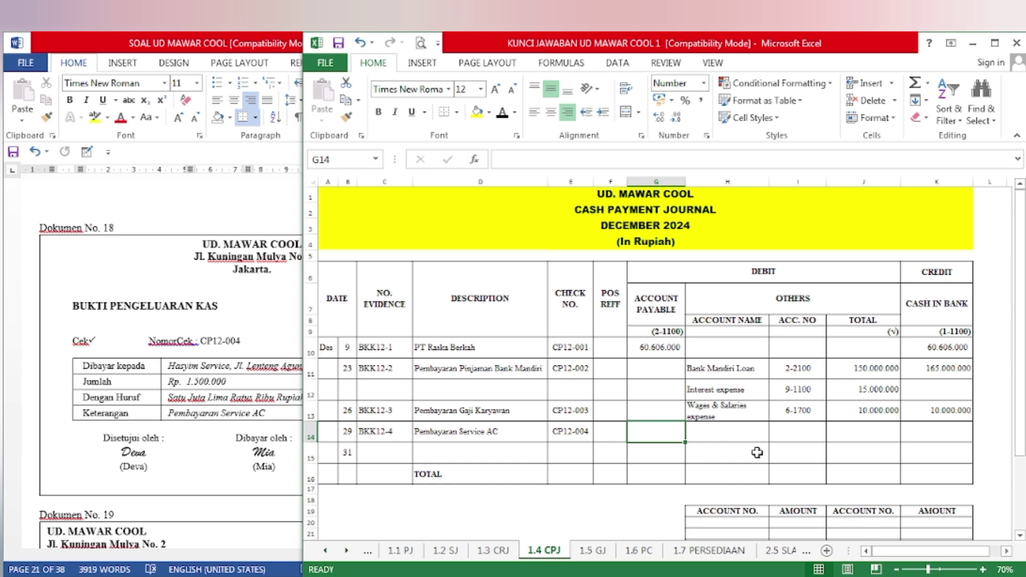
Make the Maintenance Expense account, number 6-1800 and 1.500.000 debit in H14:J14 black, along with the matching cash in bank credit in K14
drag(726, 435, 833, 436)
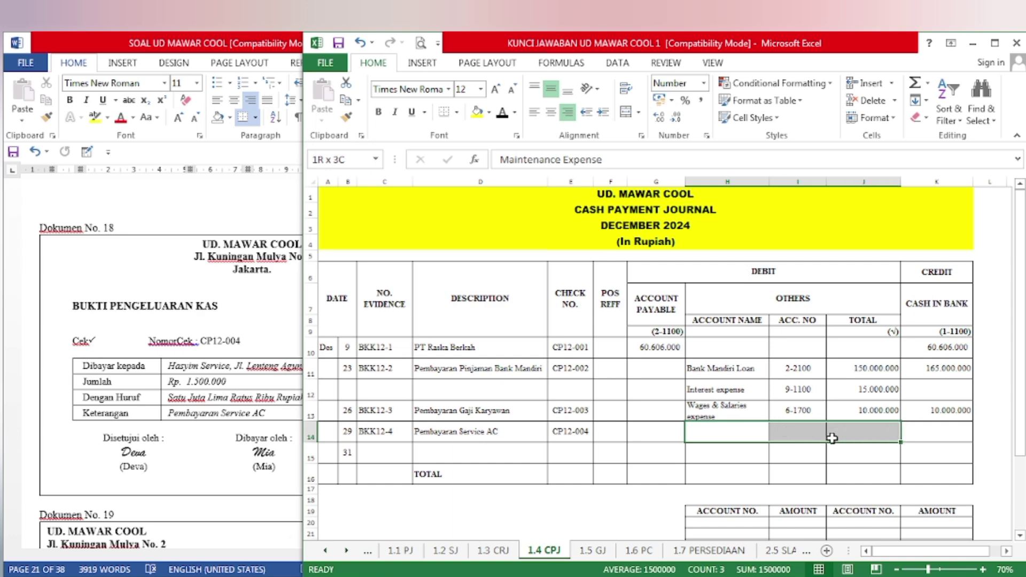
click(502, 114)
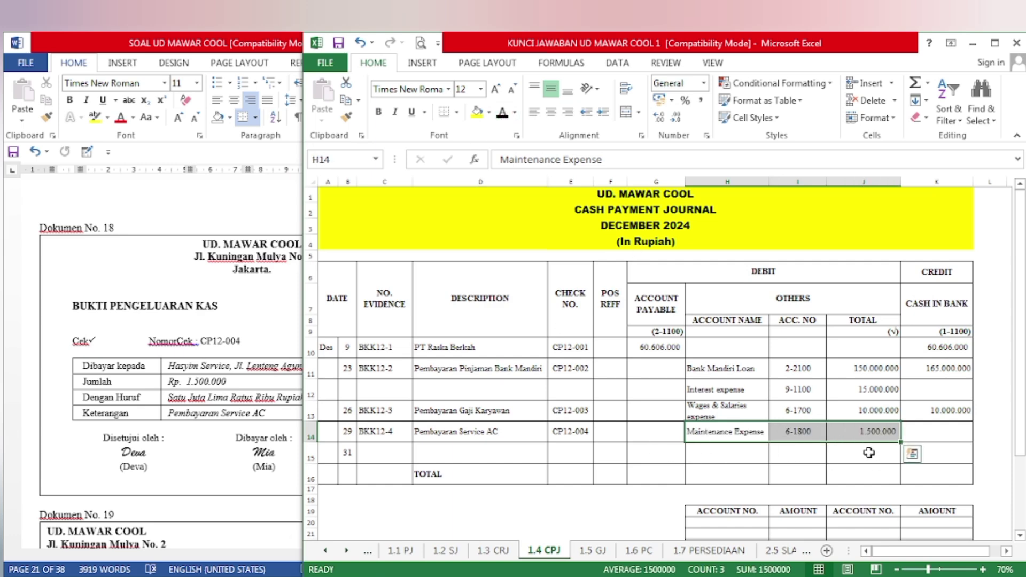
click(936, 438)
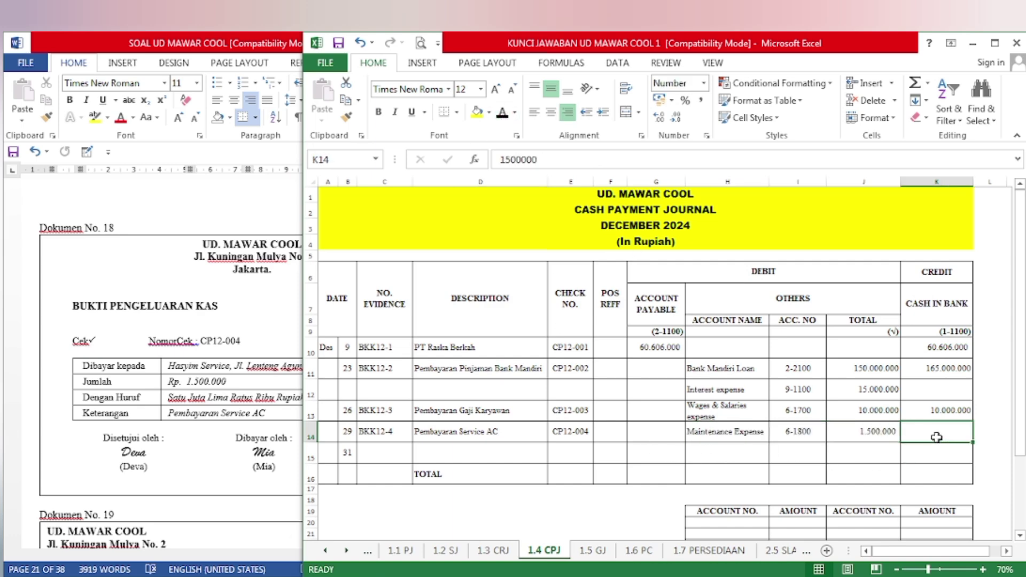
click(503, 114)
Bring up Dokumen No. 19 in Word, and in Excel sheet 1.3 CRJ make the matching Toko Zulfa entry B16:D16 black
click(211, 426)
scroll(208, 423, down, 9)
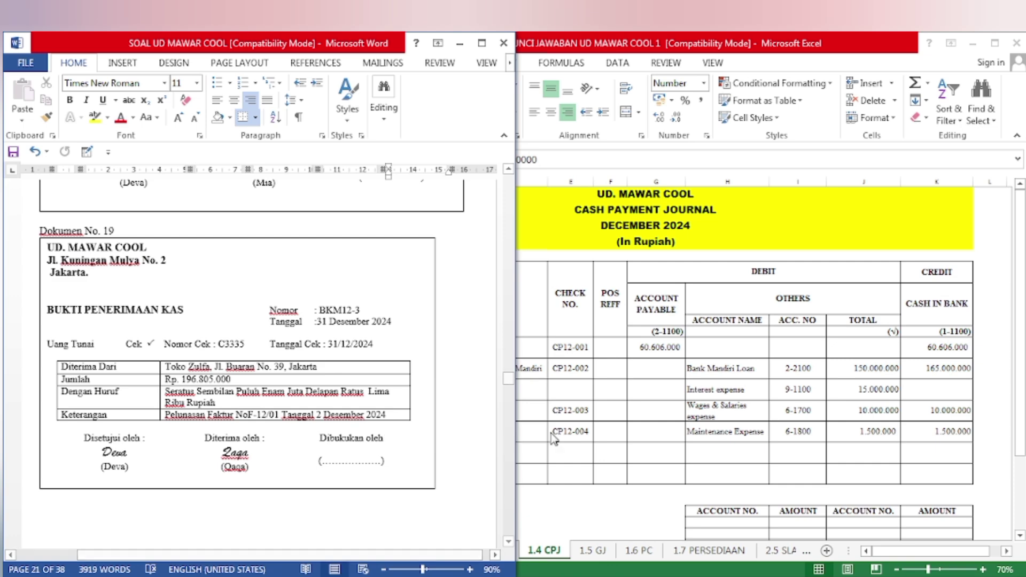
click(640, 374)
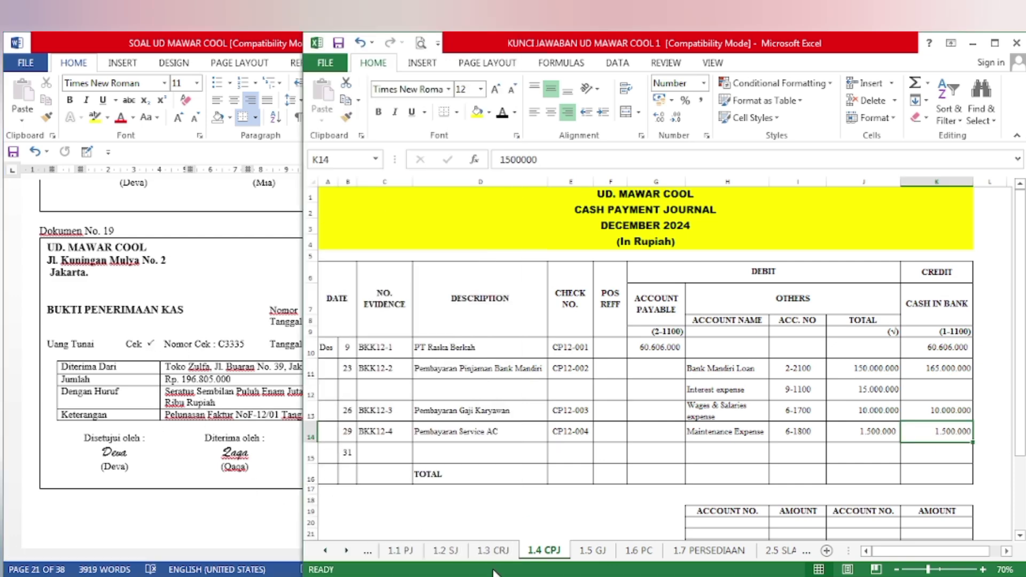
click(496, 552)
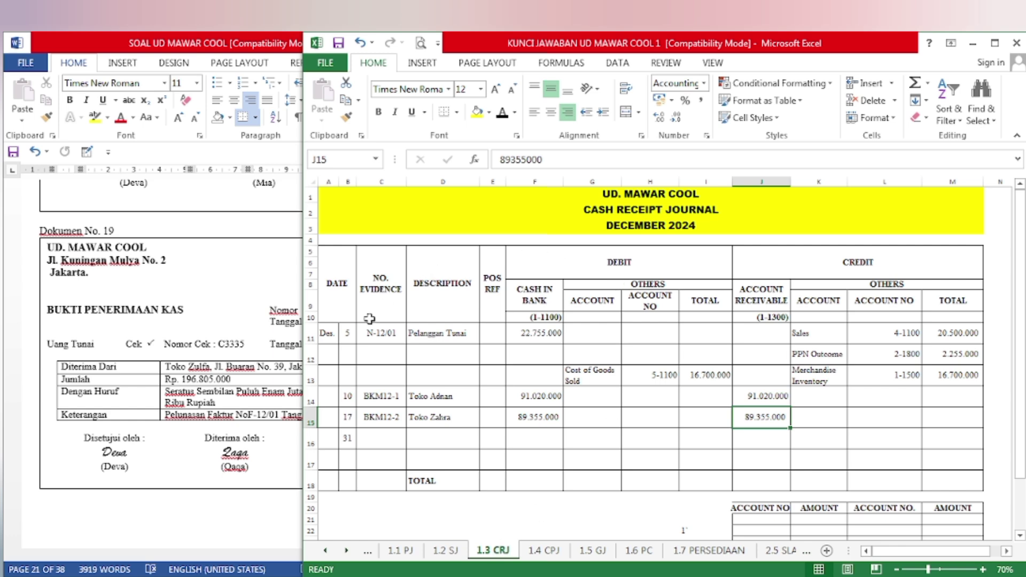
drag(350, 442, 450, 441)
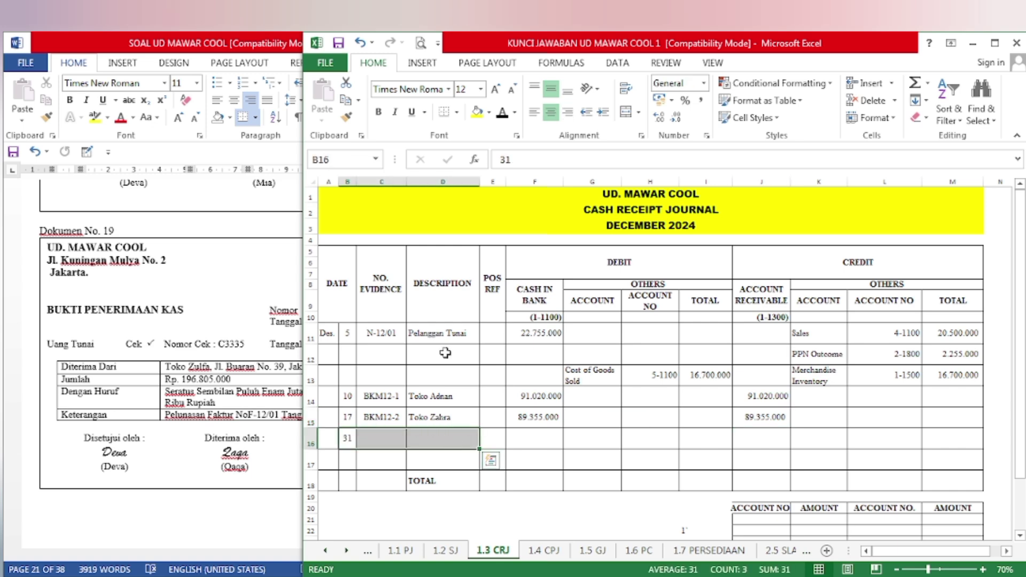
click(503, 112)
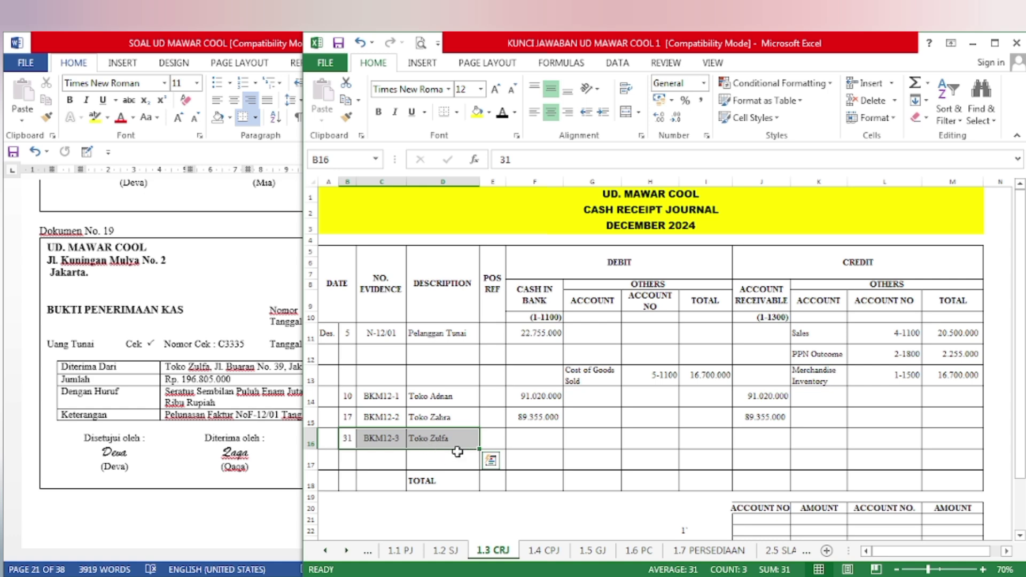
Make the Toko Zulfa entry's 196.805.000 cash in bank debit in F16 and accounts receivable credit in J16 black
click(529, 445)
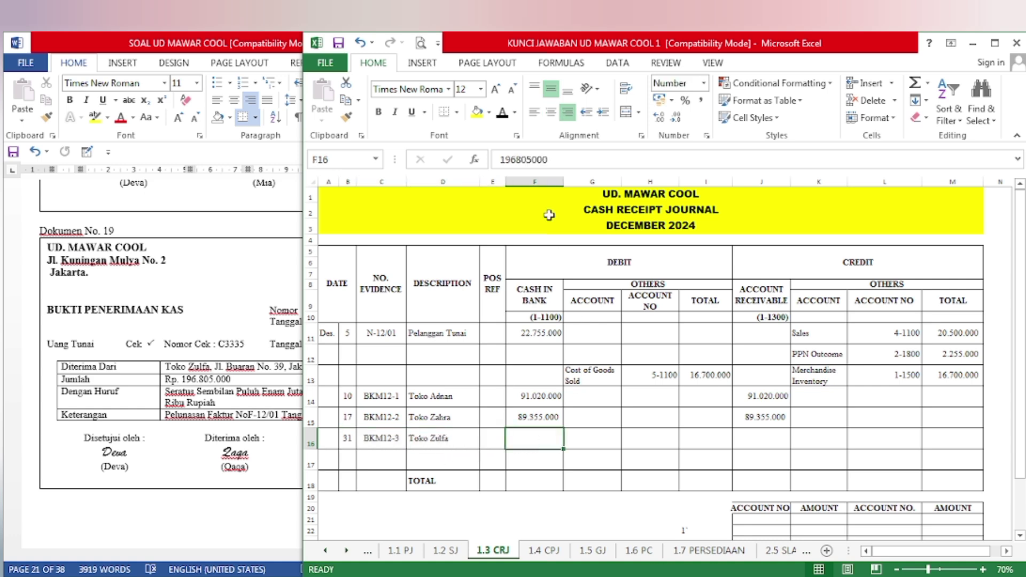
click(502, 113)
click(763, 440)
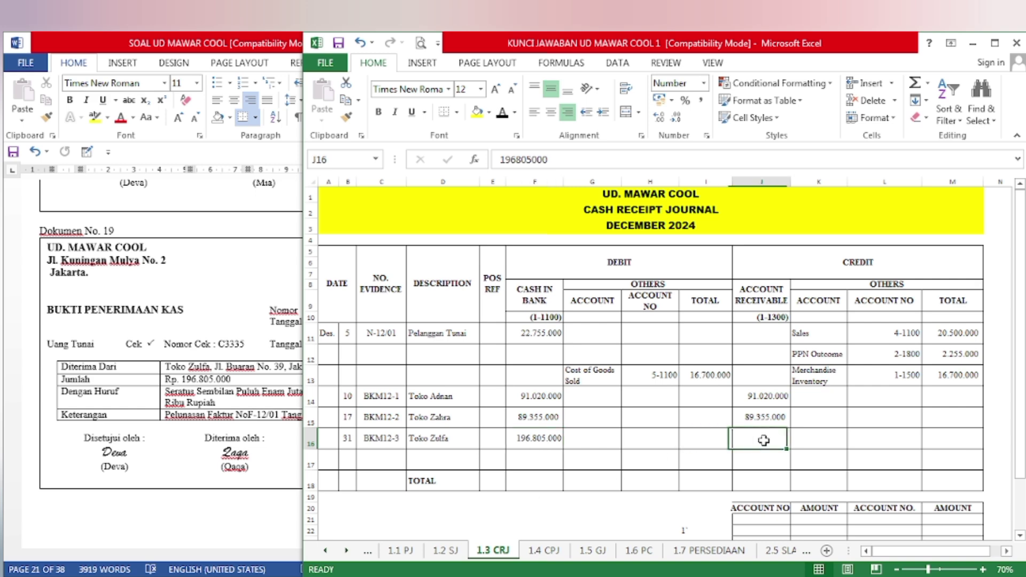
click(502, 113)
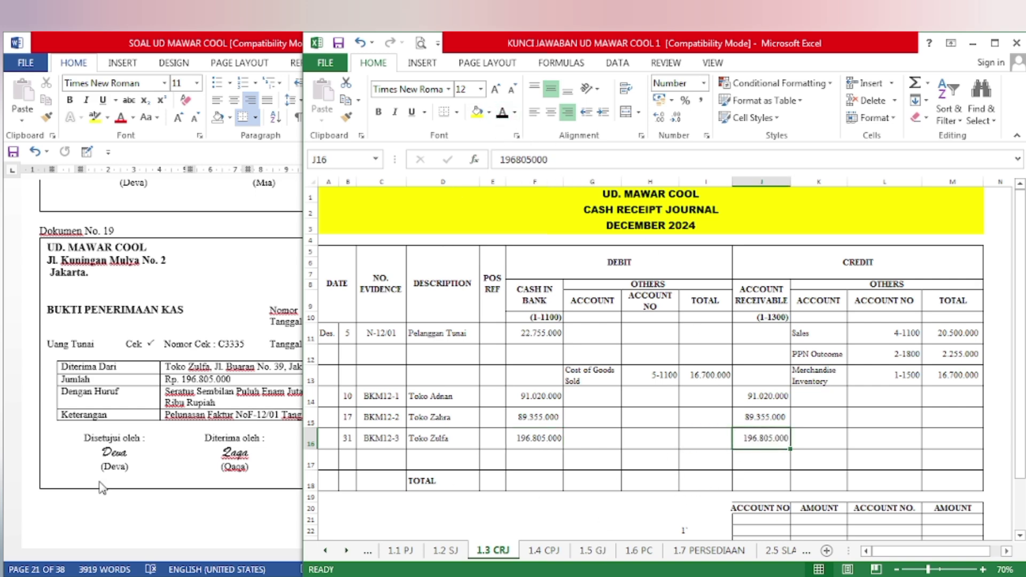
Bring up Dokumen No. 20 in Word, and in Excel sheet 1.4 CPJ make the matching Pengisian Kembali Kas Kecil entry B15:E15 black
click(78, 502)
scroll(77, 502, down, 10)
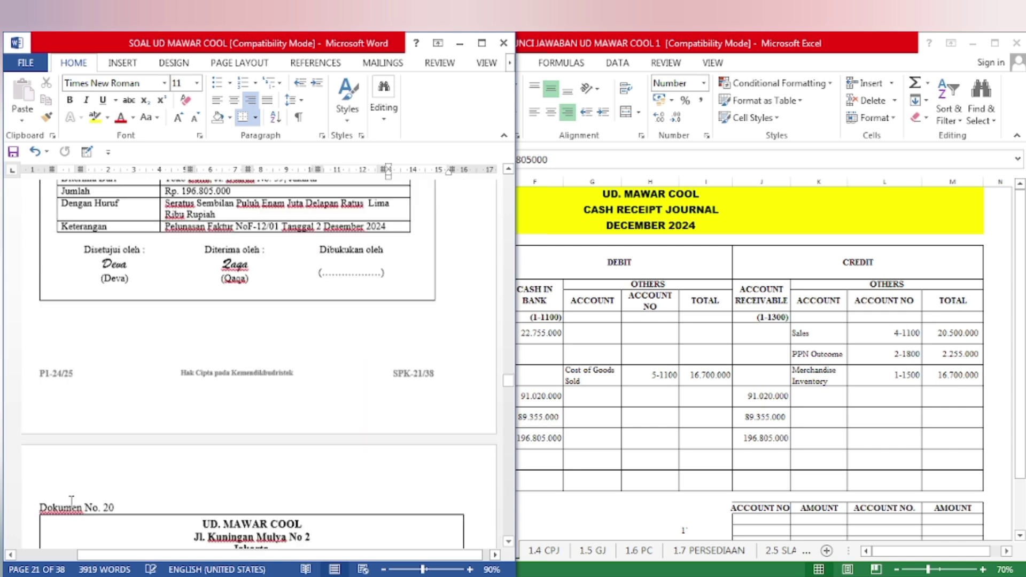
scroll(67, 505, down, 3)
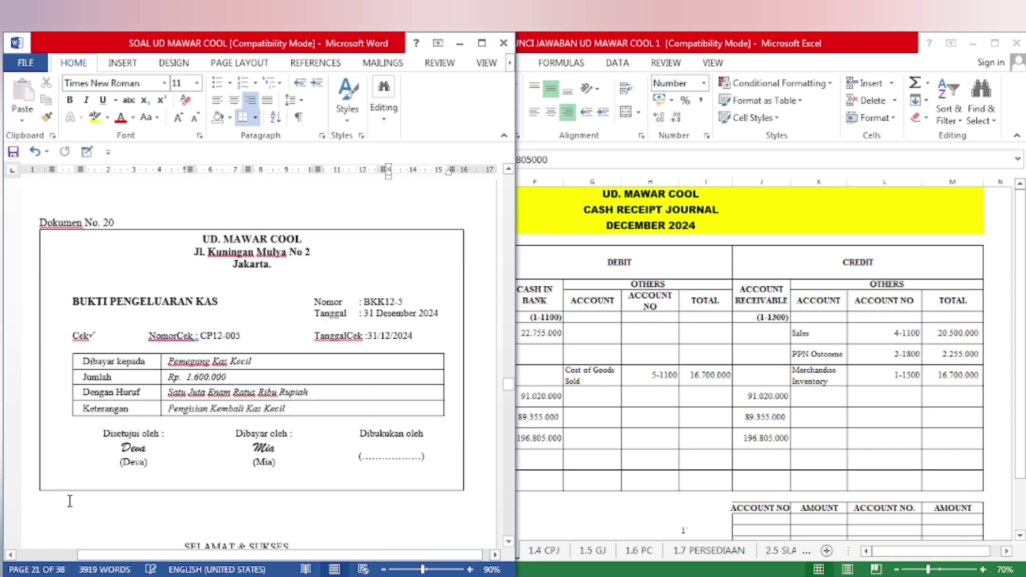
scroll(111, 246, down, 1)
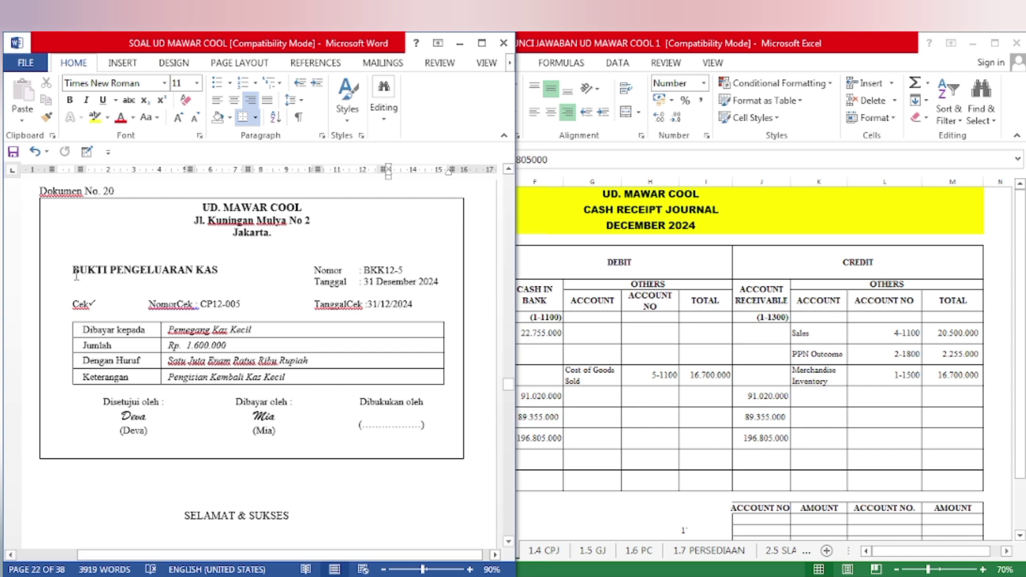
click(706, 396)
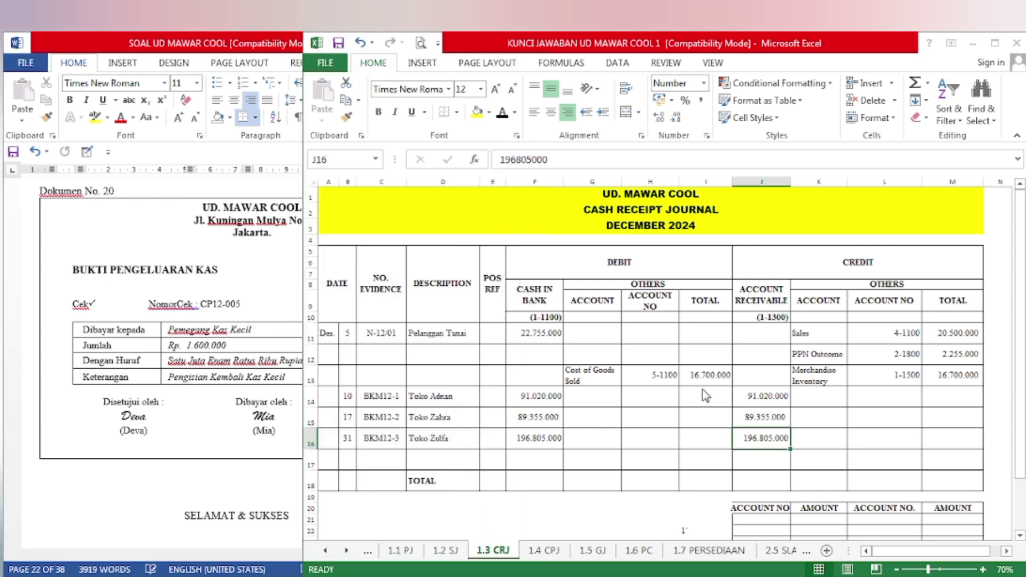
click(544, 551)
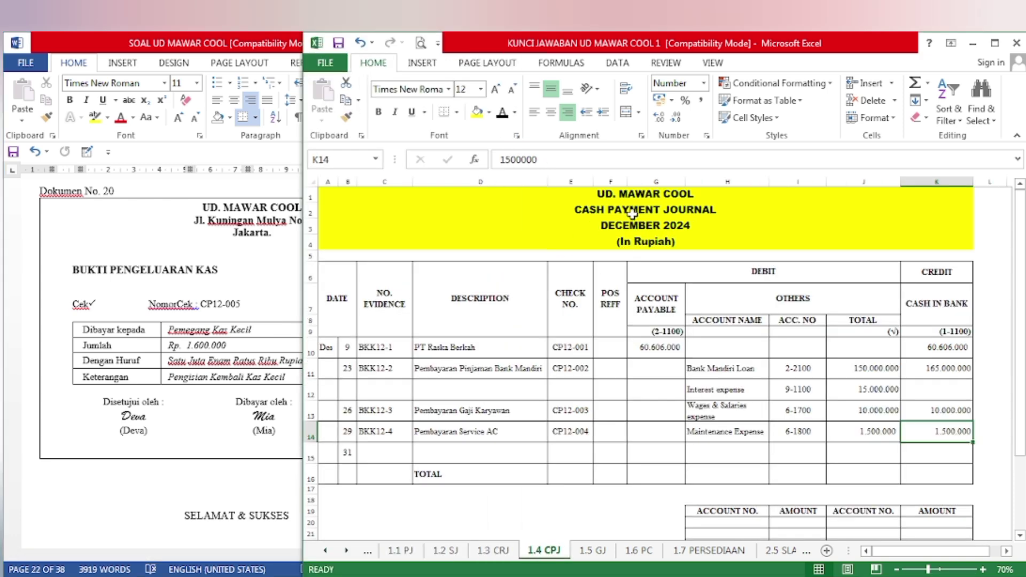
drag(345, 454, 564, 456)
click(502, 111)
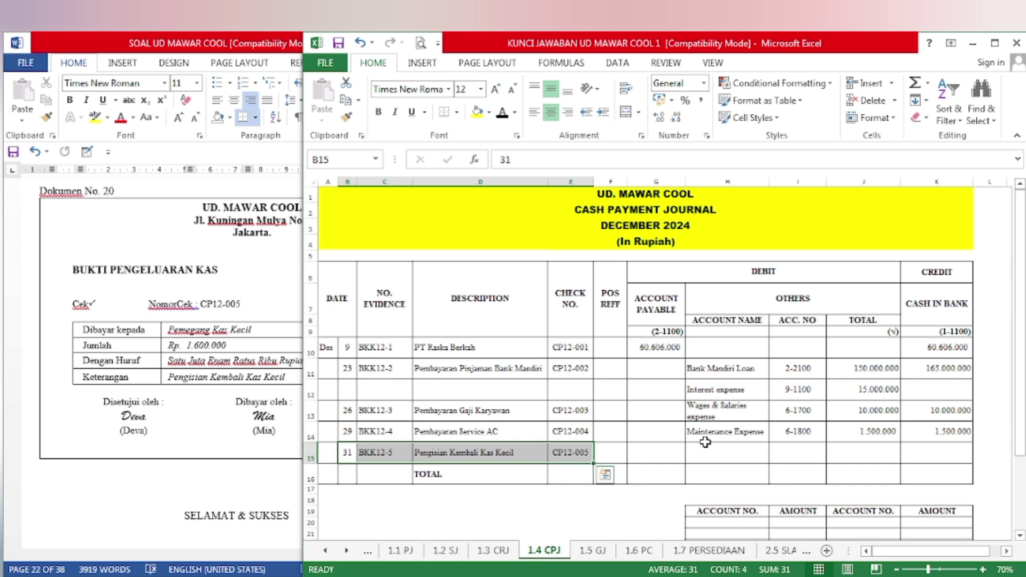
Make the Petty Cash account, number 1-1200 and 1.600.000 debit in H15:J15 black, along with the matching cash in bank credit in K15
drag(711, 455, 853, 452)
text(Petty Cash	1-1200	1.600.000)
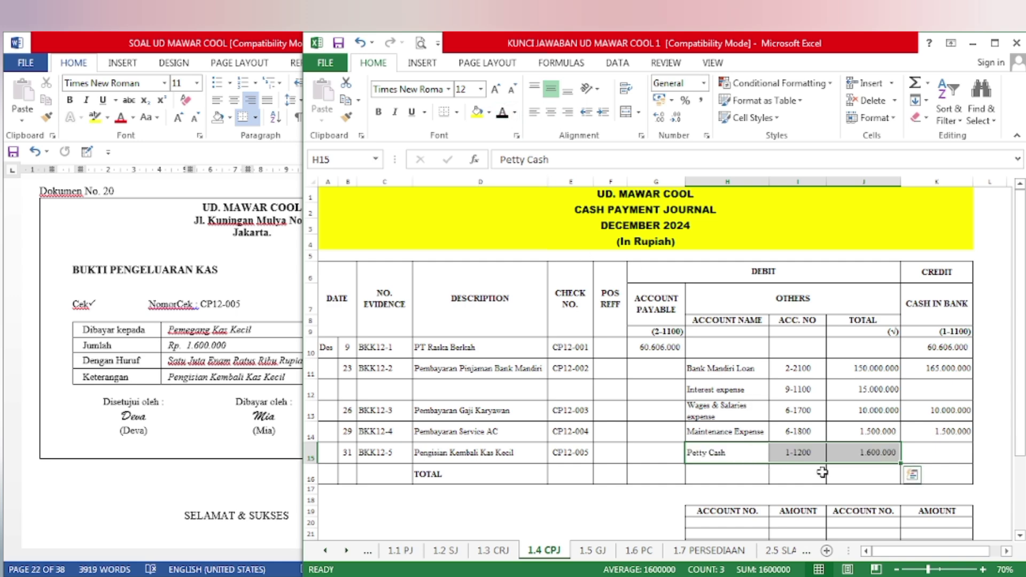
click(919, 455)
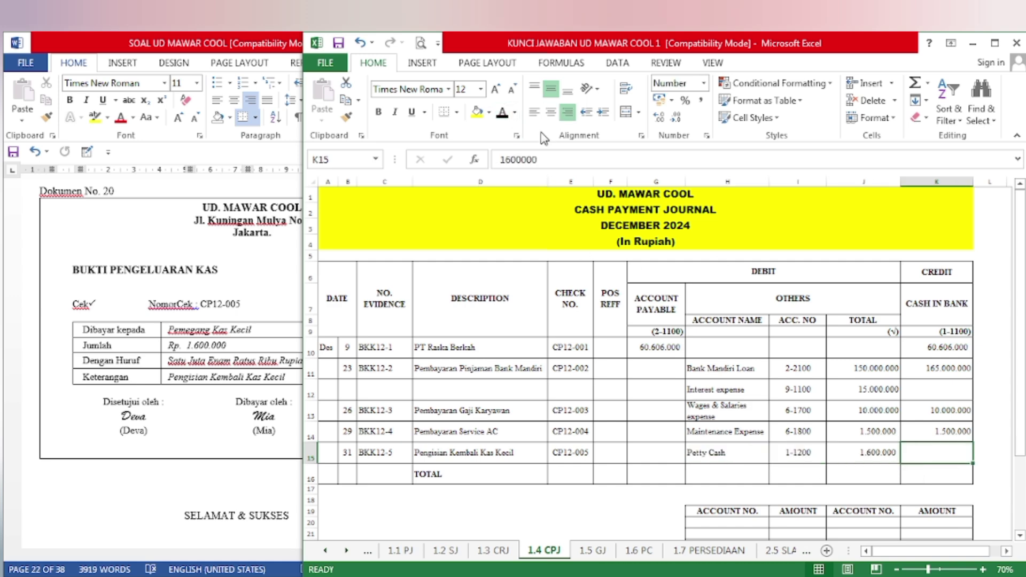
click(502, 112)
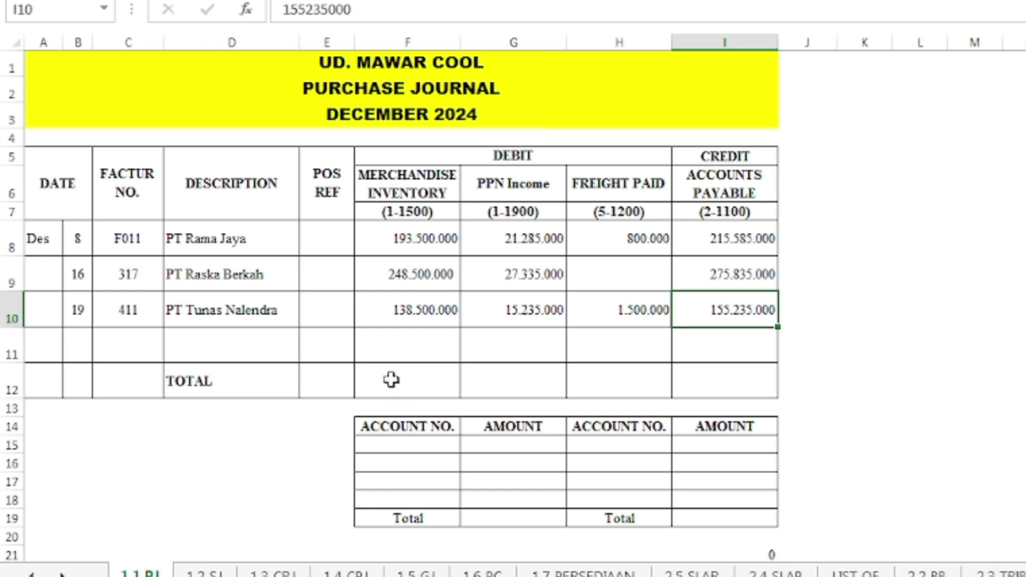
In the purchase journal on sheet 1.1 PJ, make the column totals in F12:I12 black
drag(392, 380, 710, 385)
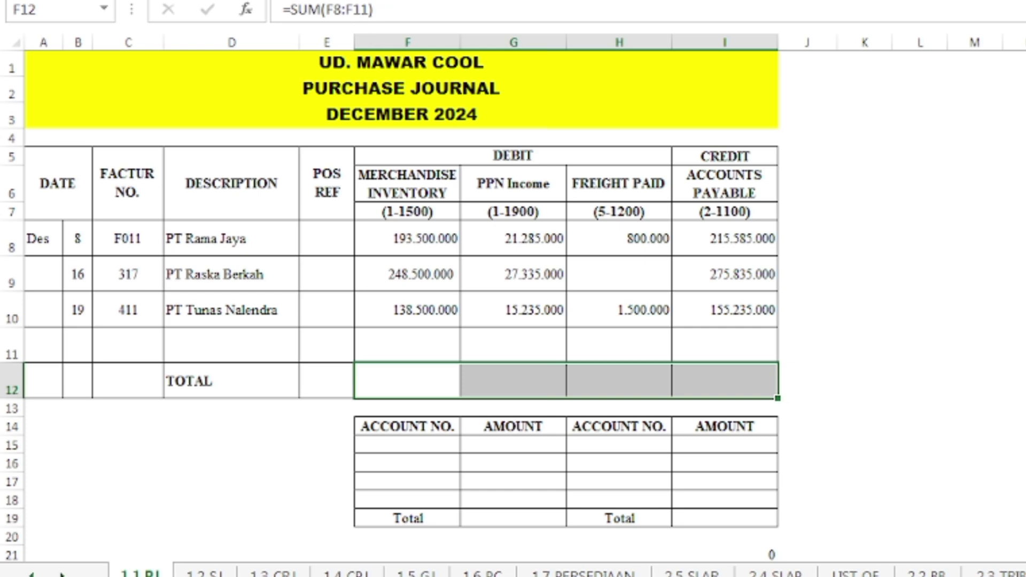
key(ctrl+Return)
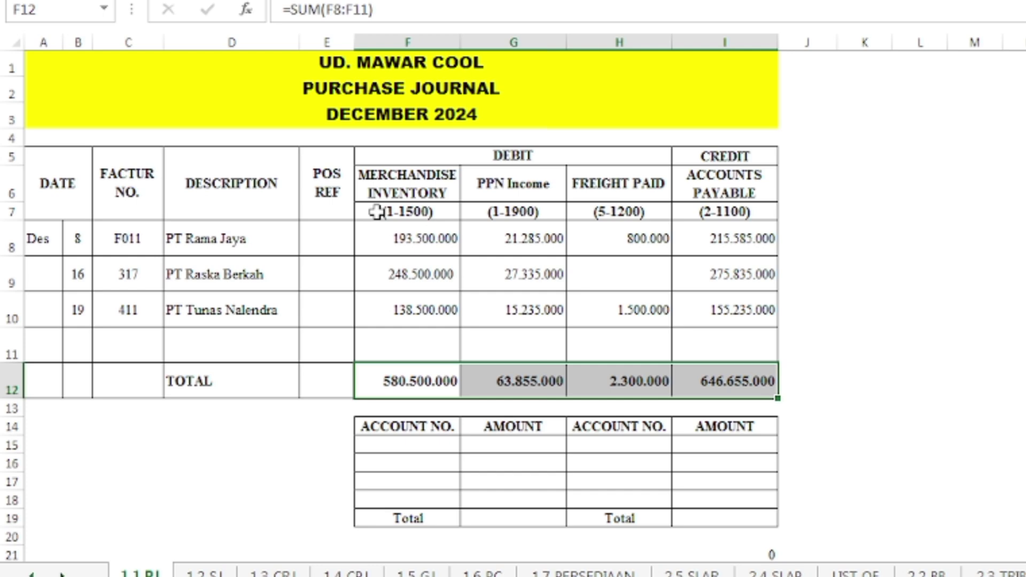
Fill the purchase journal's debit account numbers F7:H7 and totals F12:H12 yellow, and make their recap entries in F15:G17 black
drag(375, 212, 618, 218)
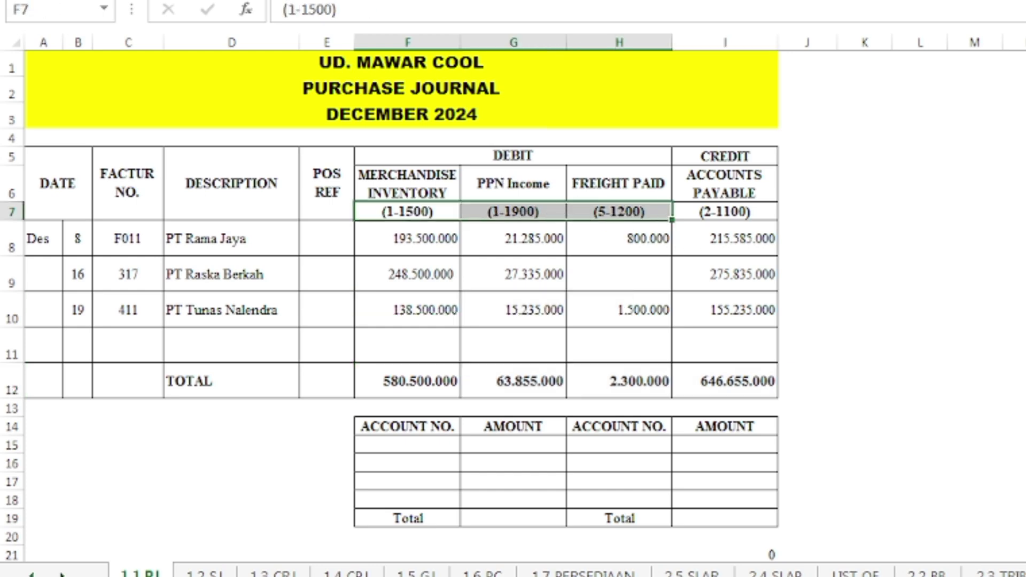
key(F4)
drag(422, 445, 420, 480)
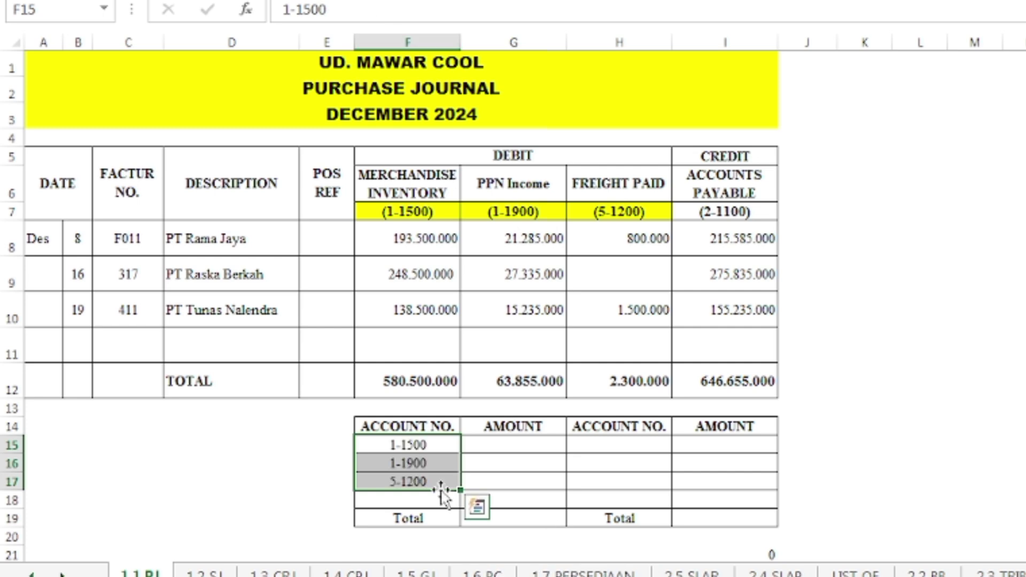
drag(391, 378, 652, 380)
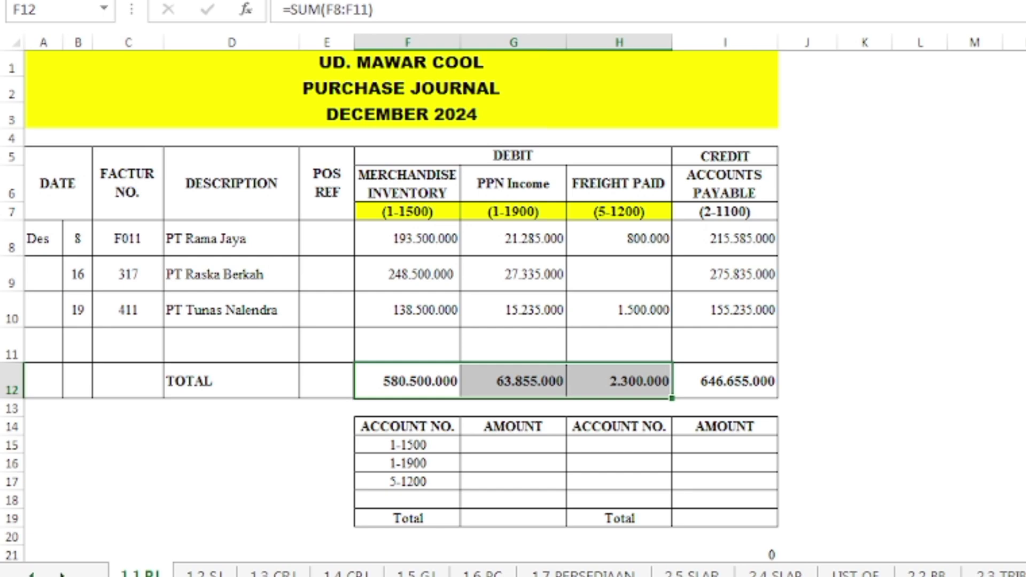
click(374, 2)
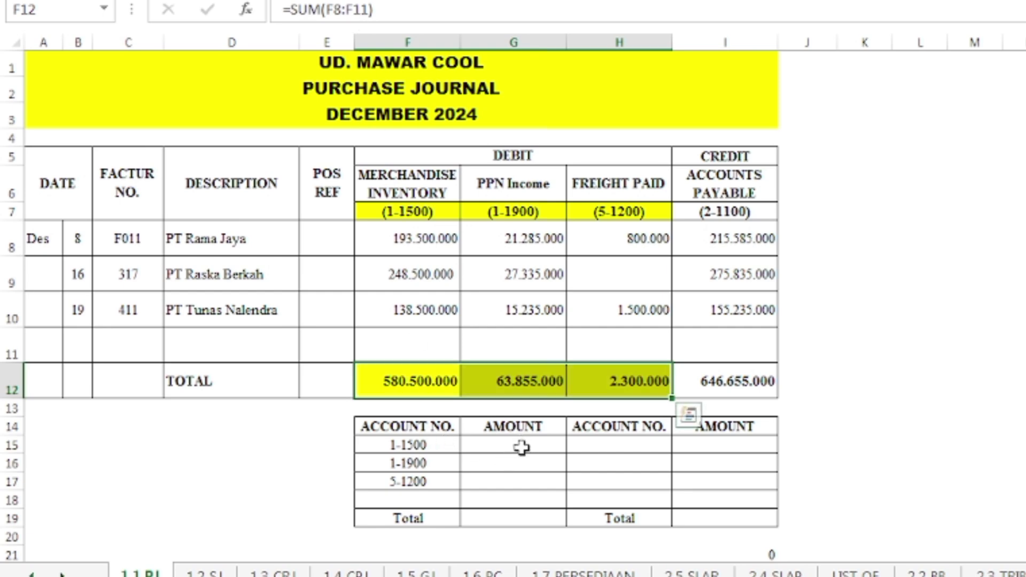
drag(522, 448, 518, 483)
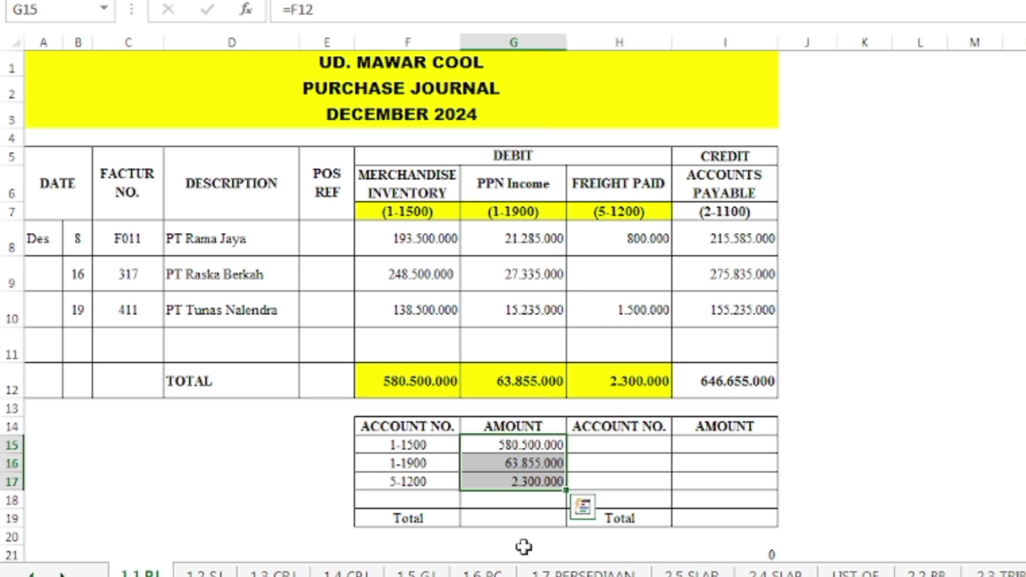
Fill the accounts payable number I7 and total I12 yellow, and make recap entry H15:I15 and both recap totals G19 and I19 black
click(734, 217)
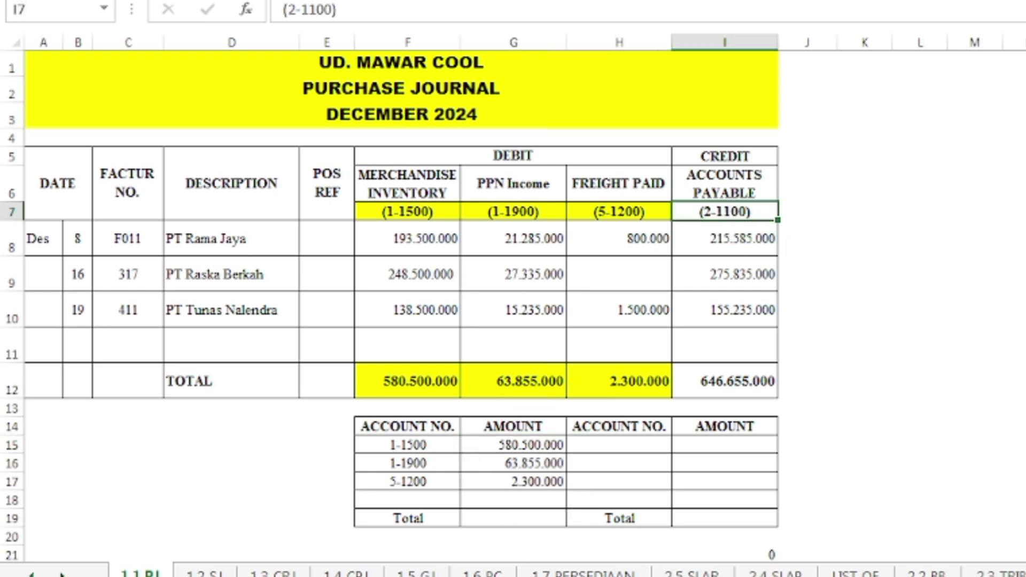
key(F4)
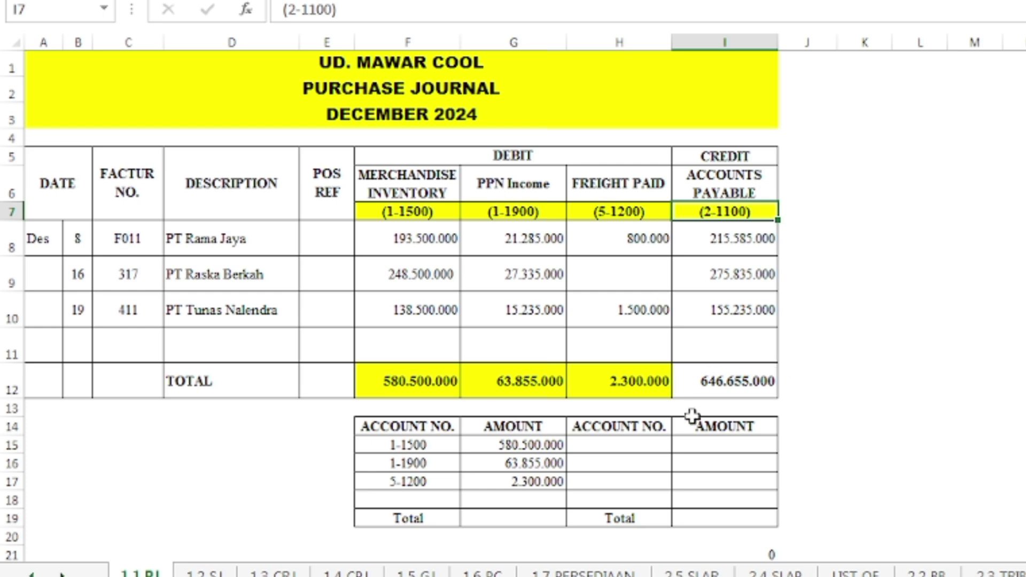
click(646, 444)
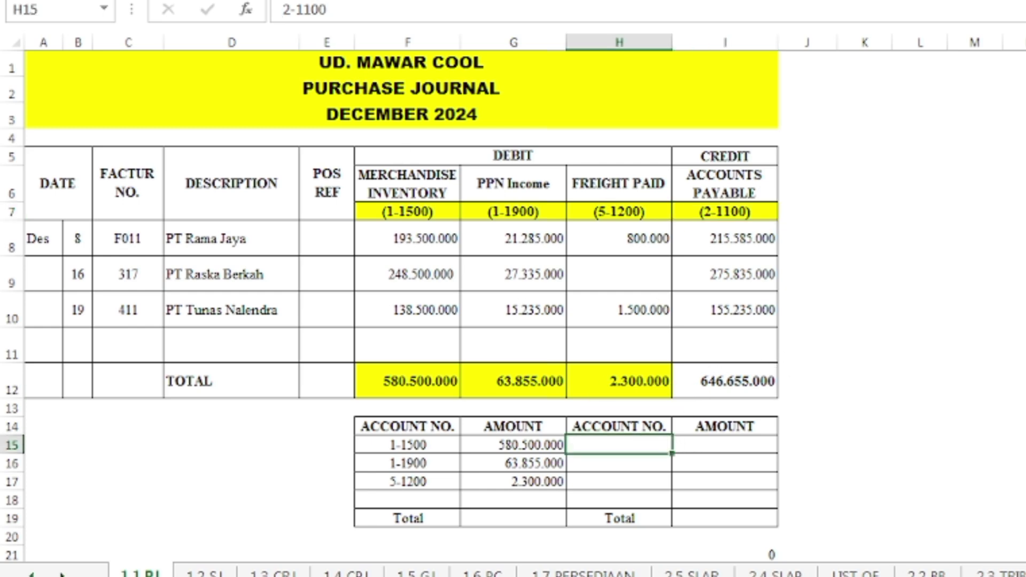
click(718, 378)
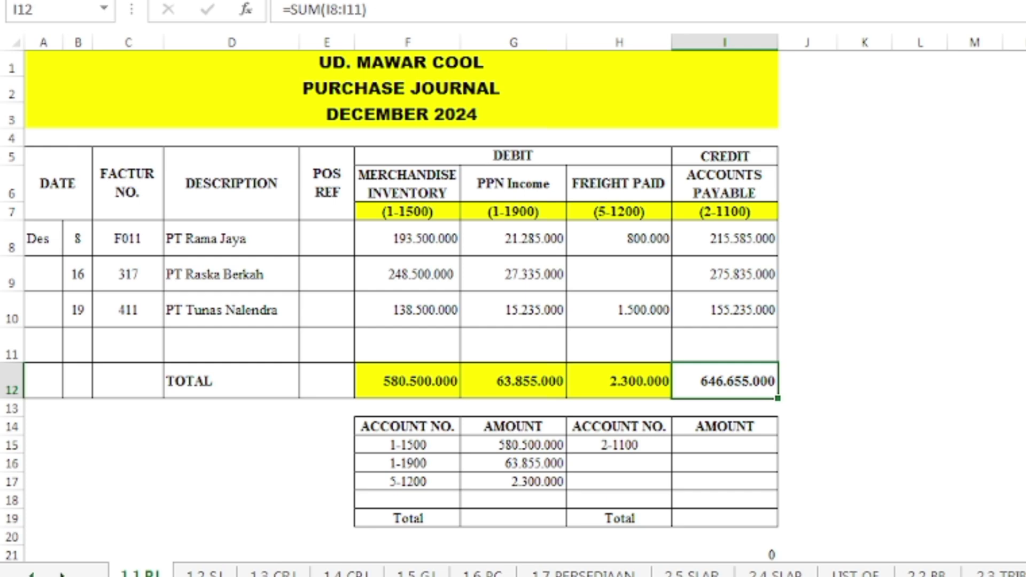
click(704, 446)
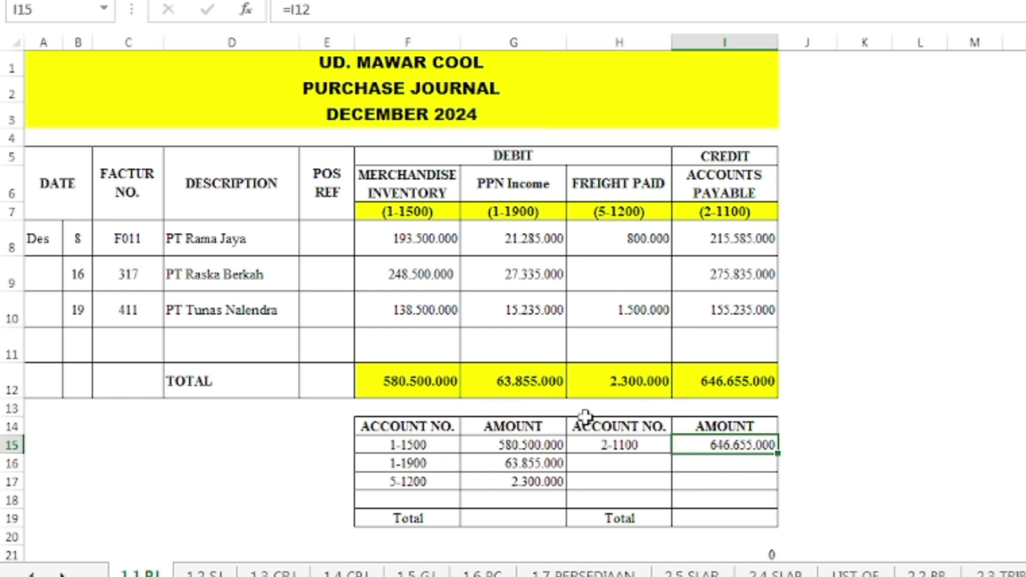
click(513, 516)
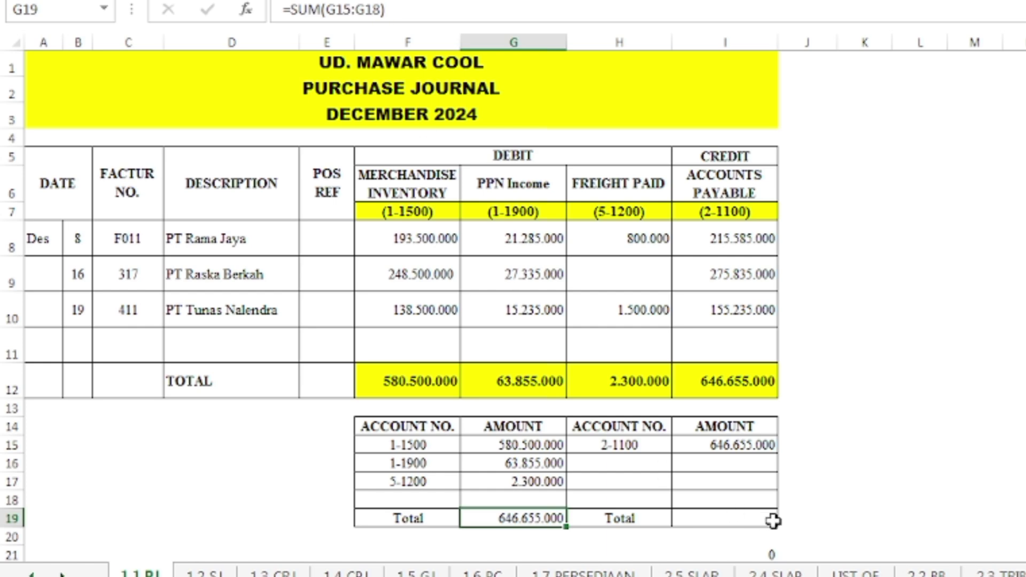
click(740, 520)
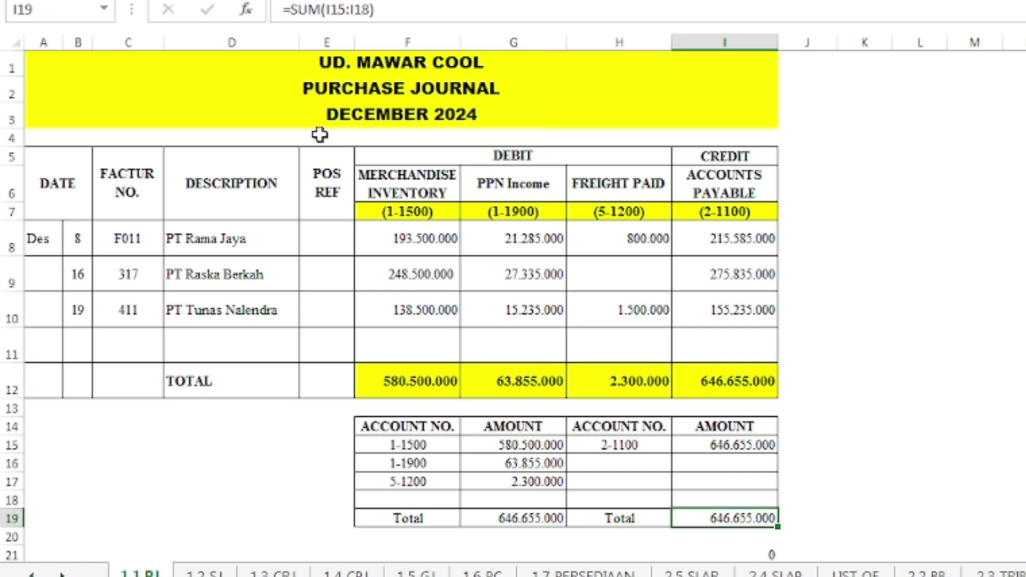
In the sales journal on sheet 1.2 SJ, make the column totals in F12:L12 black
click(204, 573)
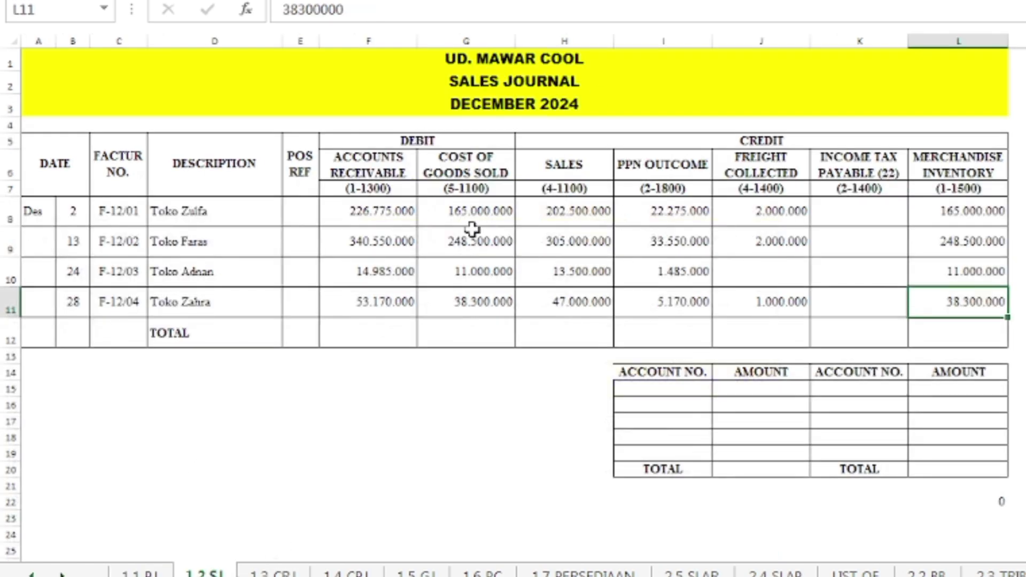
drag(364, 337, 948, 342)
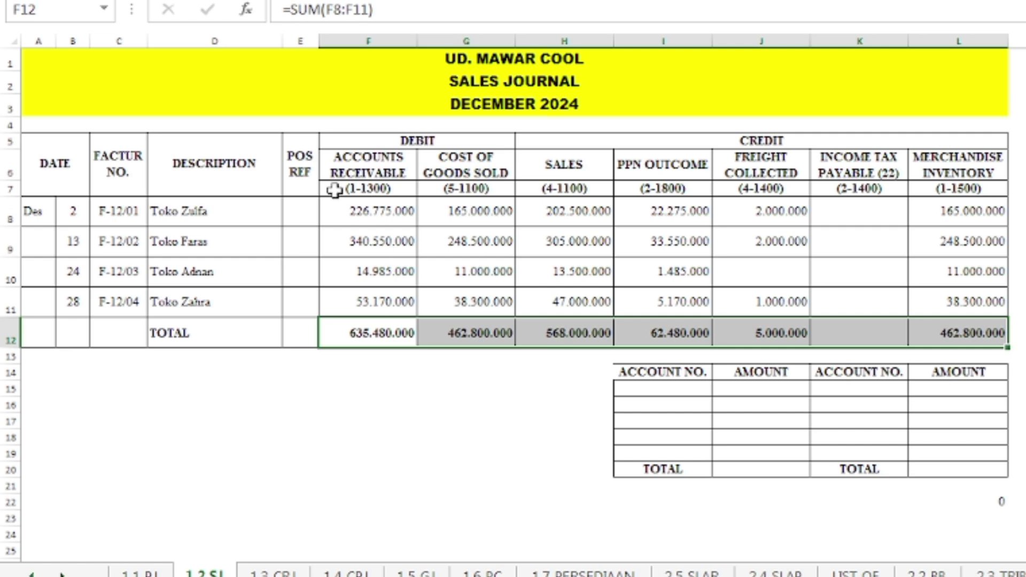
Fill the sales journal's debit account numbers F7:G7 and totals F12:G12 yellow, and make their recap entries in I15:J16 black
drag(335, 190, 460, 190)
key(F4)
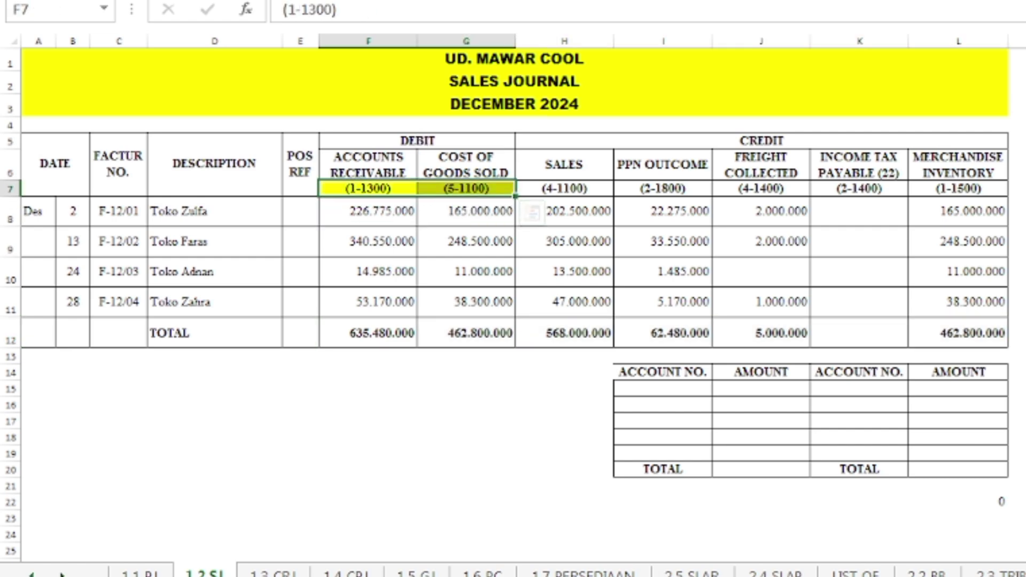
click(686, 390)
drag(686, 389, 687, 409)
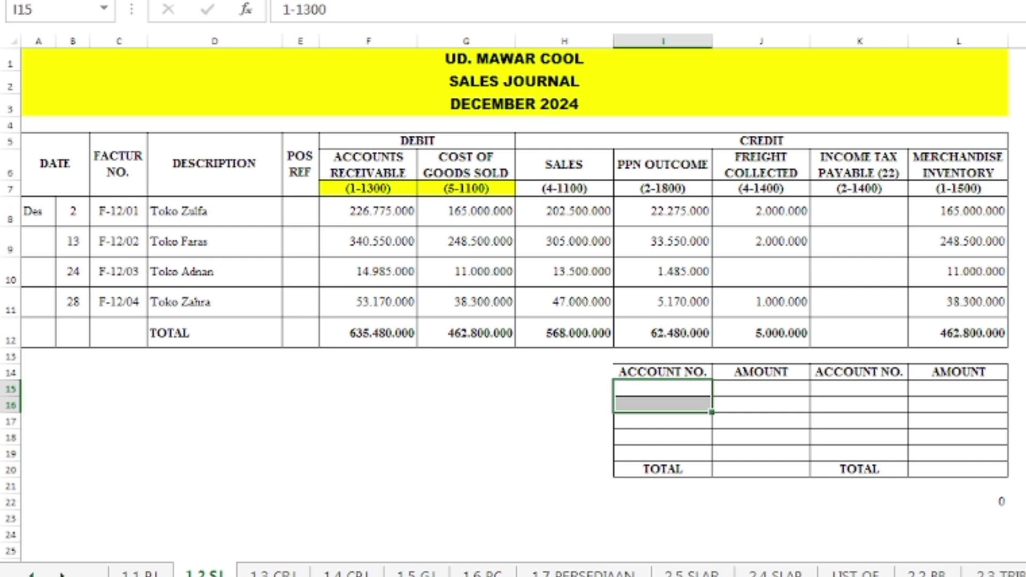
drag(368, 336, 473, 340)
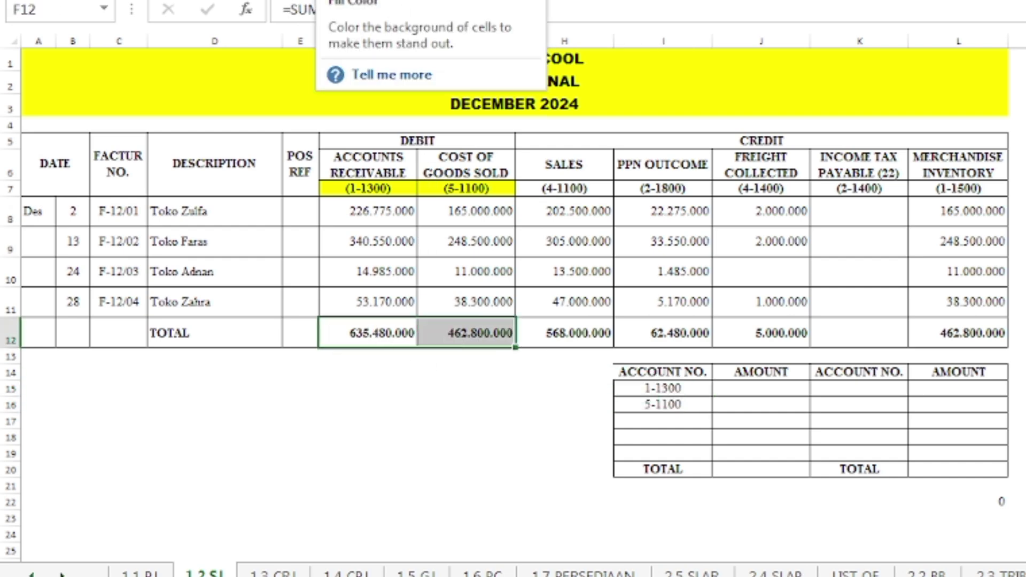
click(321, 1)
drag(729, 385, 793, 402)
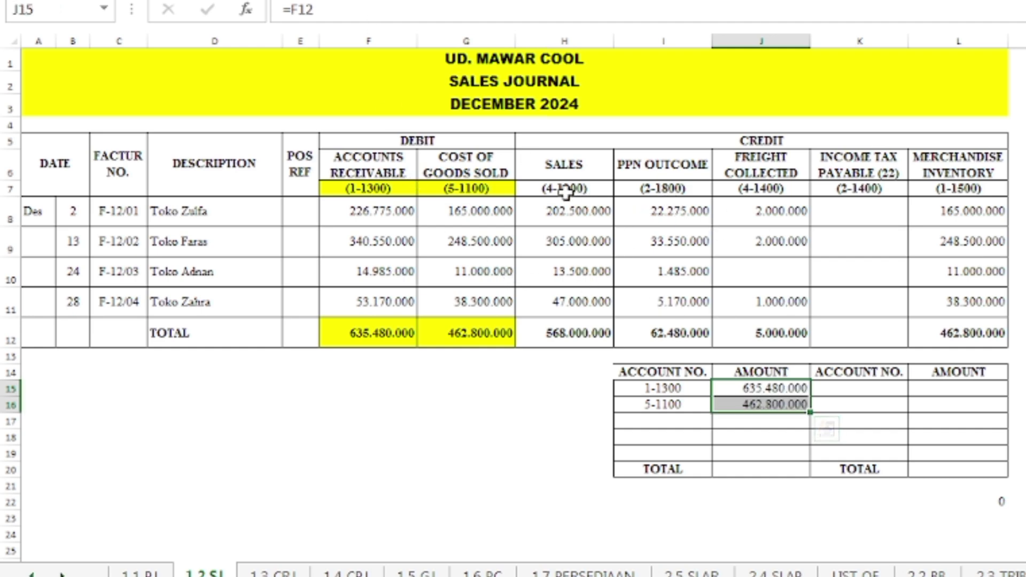
Fill the sales journal's credit account numbers H7:L7 yellow, and make the recap account numbers 1-1500, 2-1800, 4-1100 and 4-1400 in K15:K19 black
drag(565, 193, 936, 190)
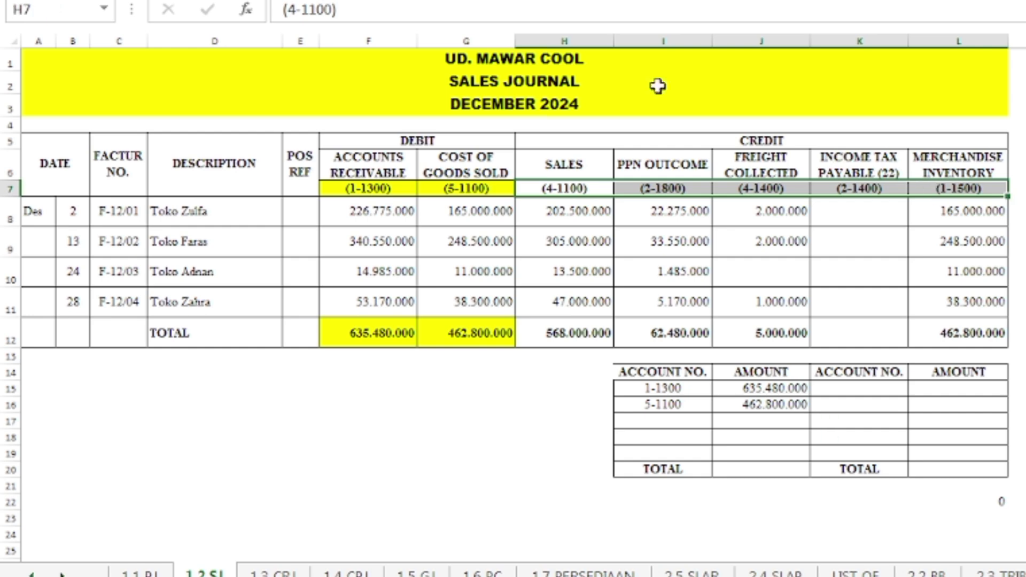
key(F4)
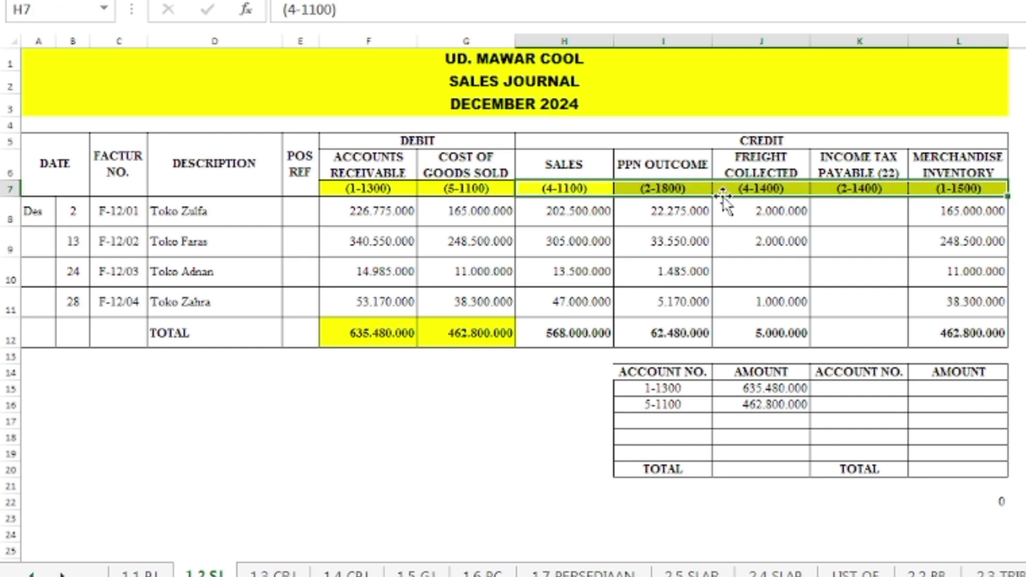
drag(832, 385, 841, 453)
key(ctrl+v)
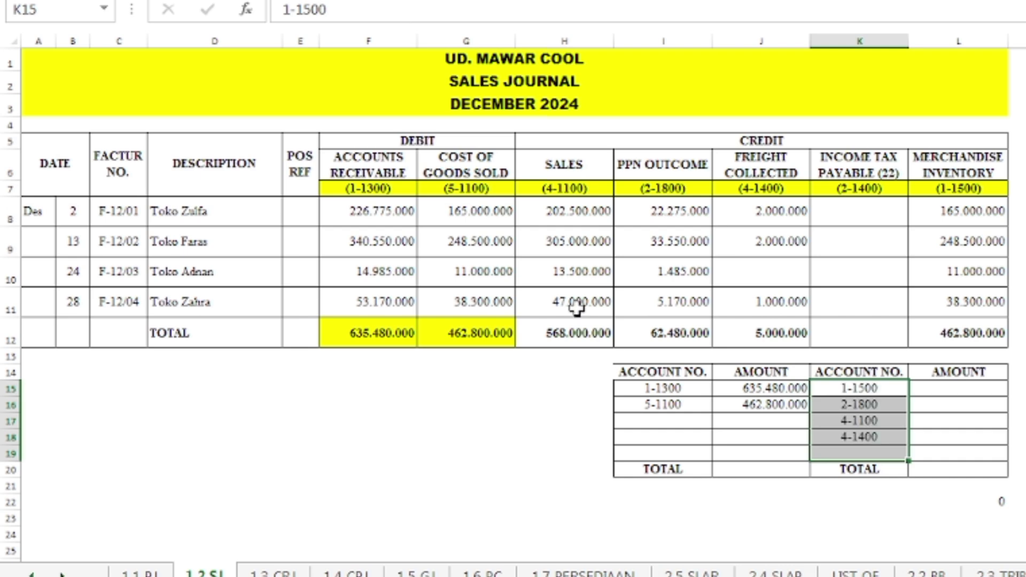
Fill the sales journal's credit totals H12:J12 and L12 yellow, and make the credit recap amounts in L15:L18 black
click(566, 334)
drag(567, 335, 774, 333)
key(F4)
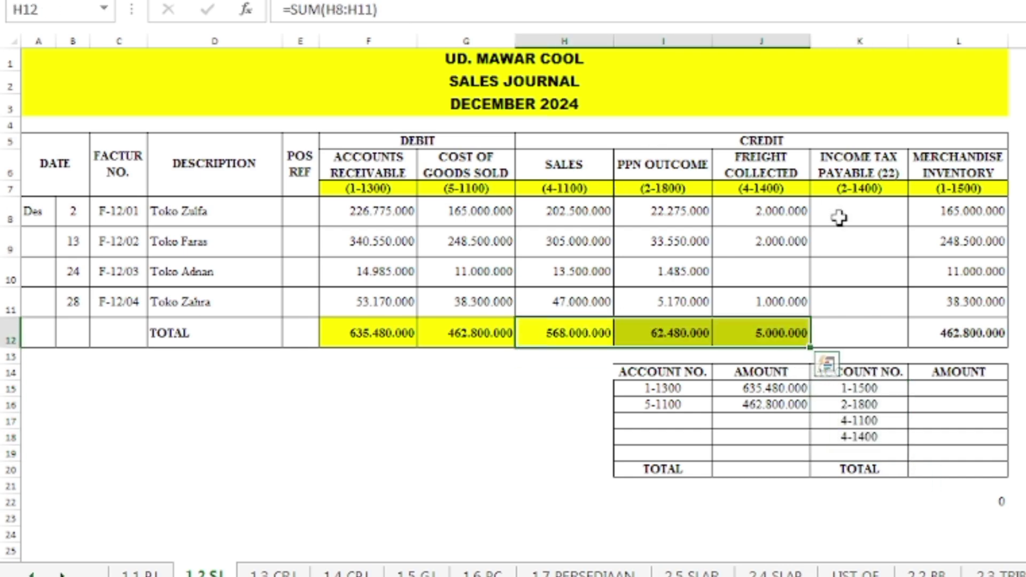
click(940, 335)
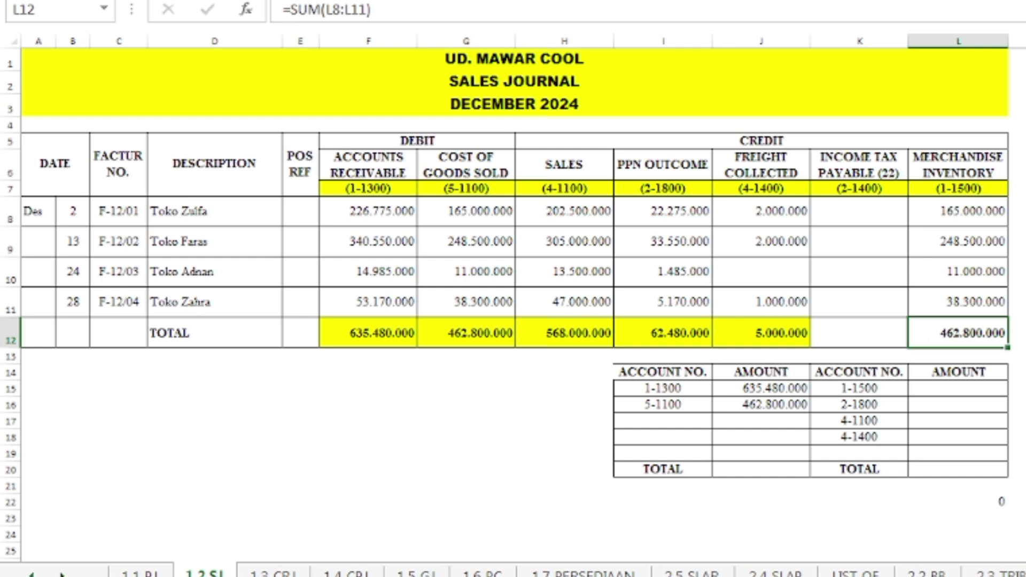
key(F4)
drag(943, 394, 943, 436)
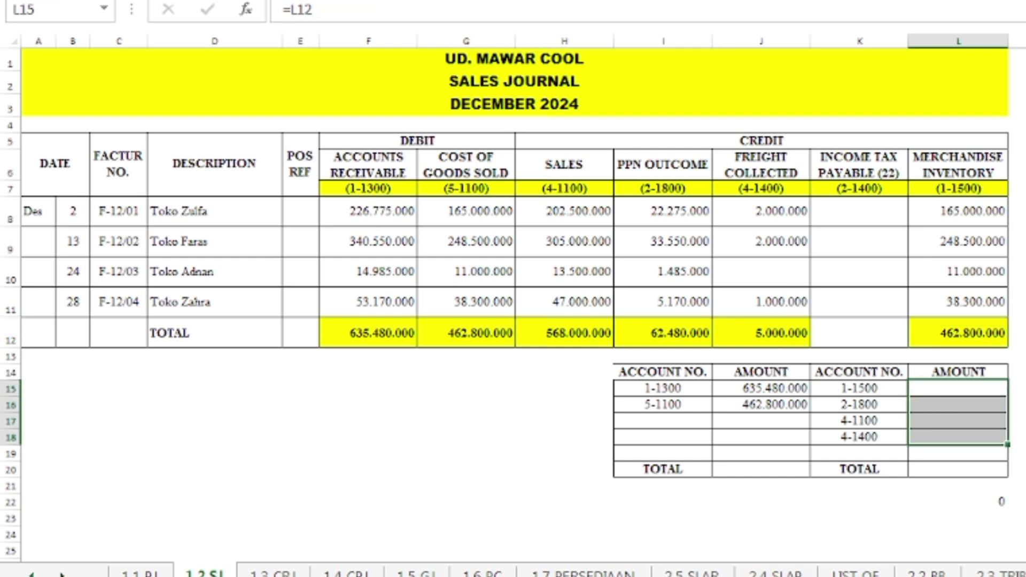
text(462.800.000 62.480.000 568.000.000 5.000.000)
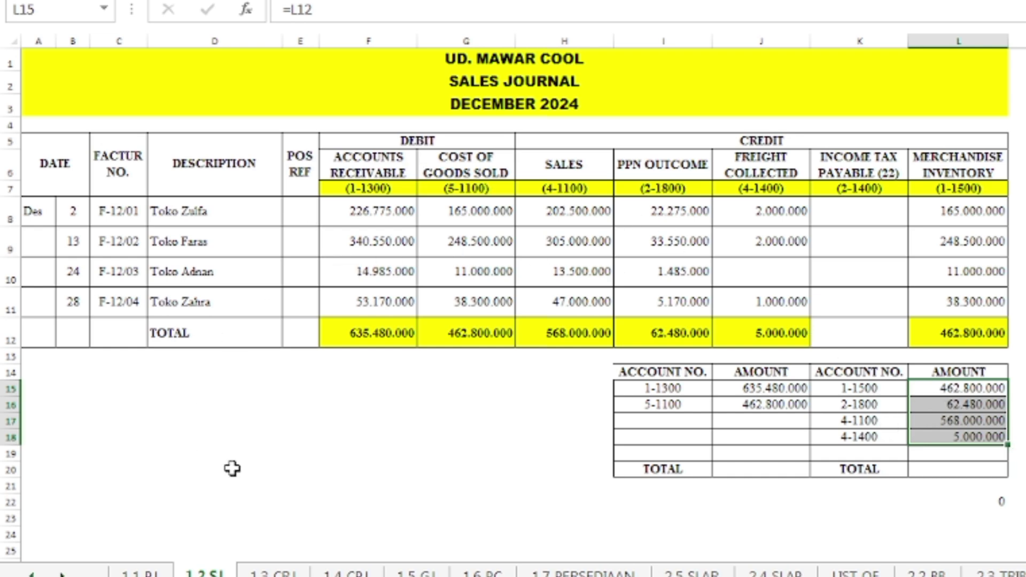
In the cash receipt journal on sheet 1.3 CRJ, make the column totals in F18:M18 black
click(273, 572)
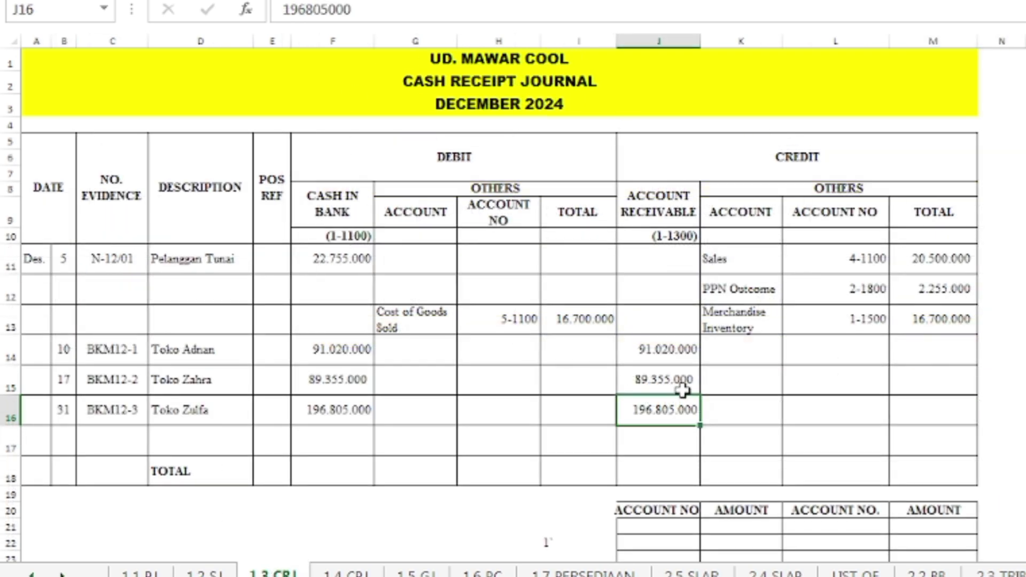
scroll(901, 521, down, 1)
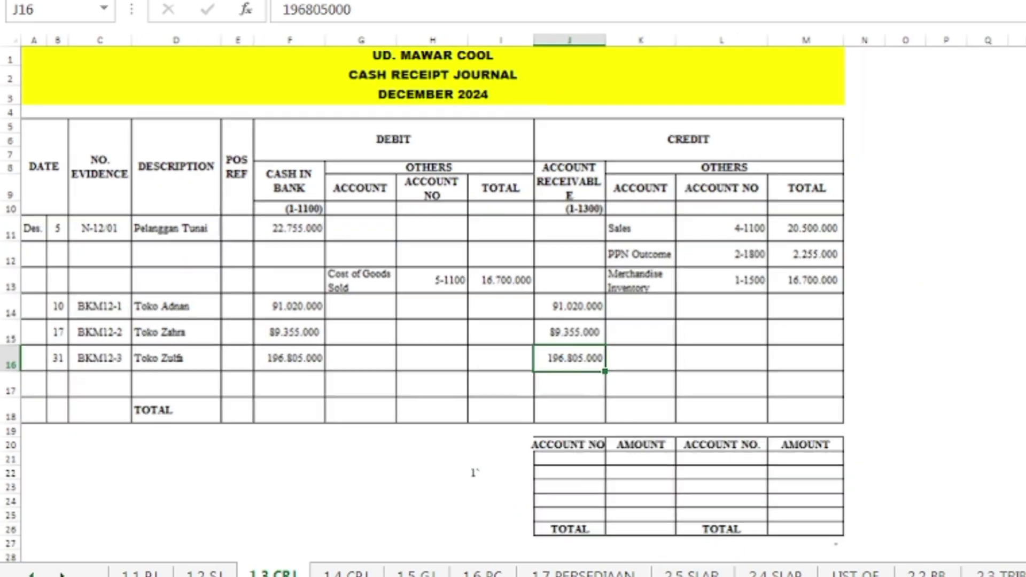
drag(274, 411, 786, 423)
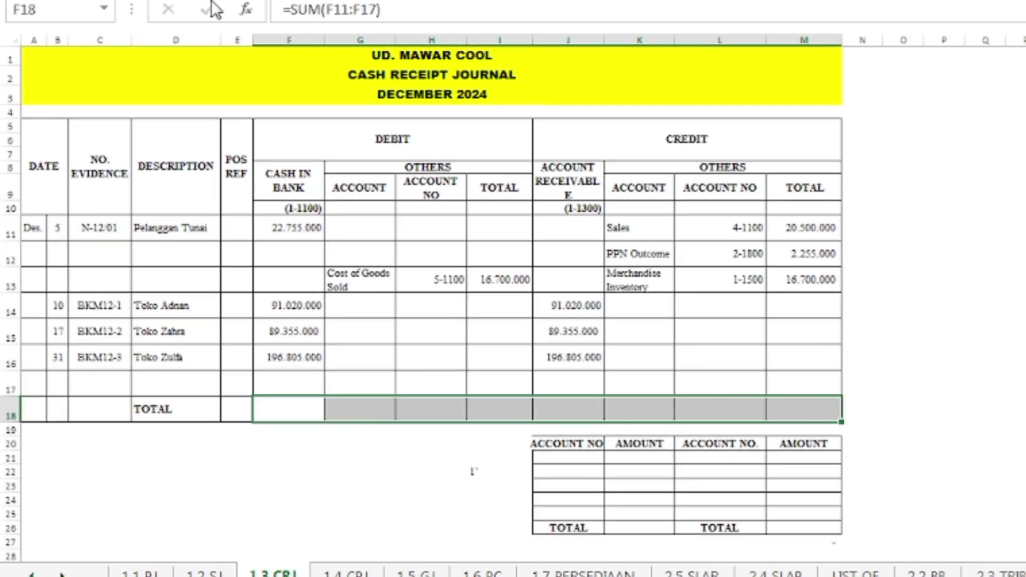
key(ctrl+Return)
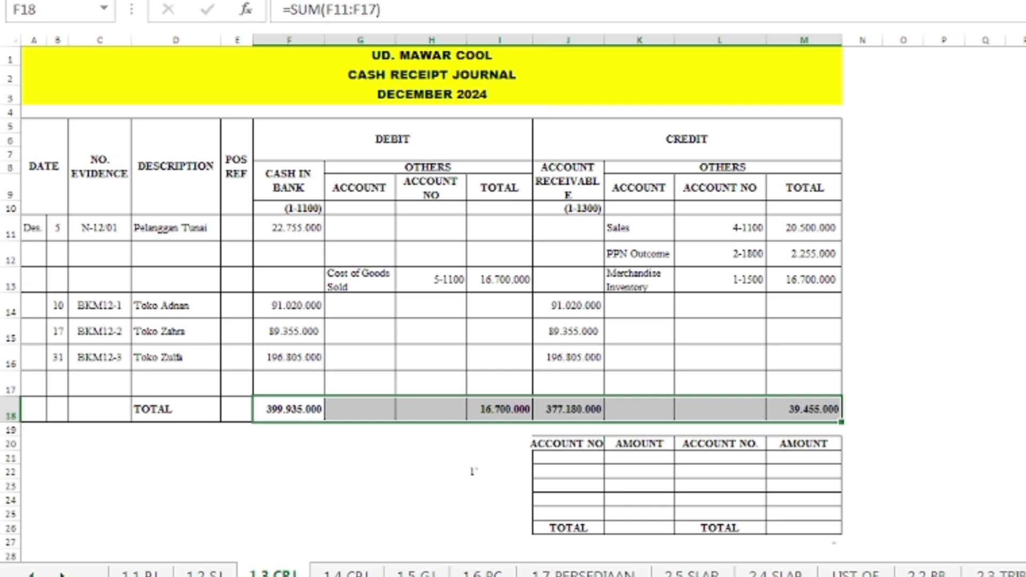
Fill the debit account numbers F10 and H13 yellow, and make the debit recap account numbers in J21:J23 black
click(262, 208)
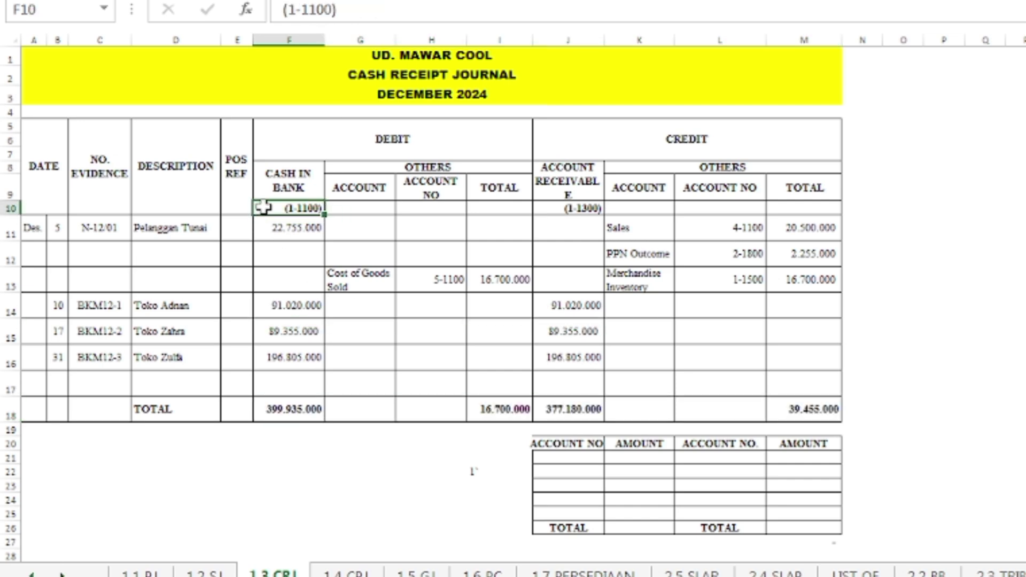
click(352, 3)
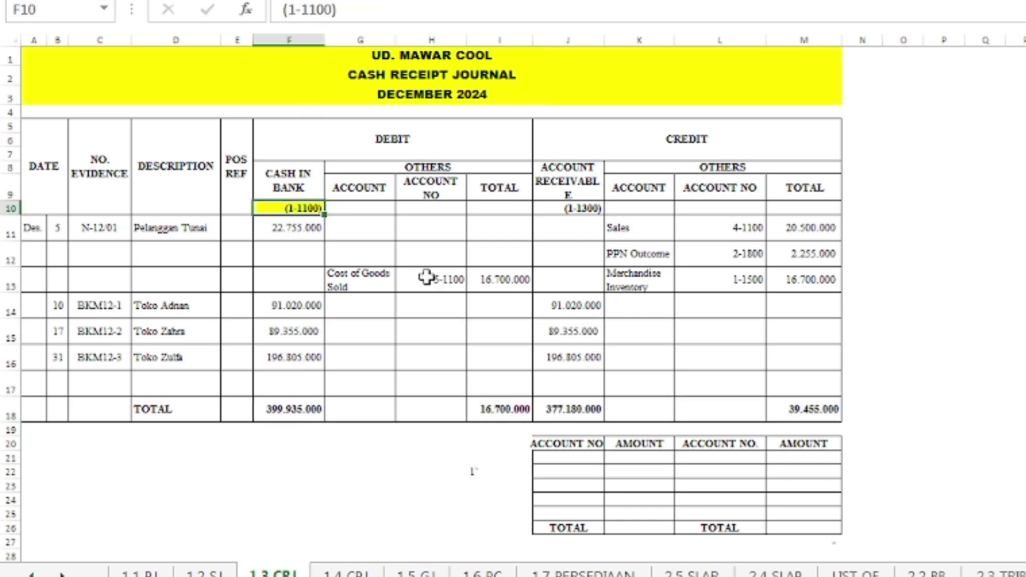
click(428, 277)
click(352, 3)
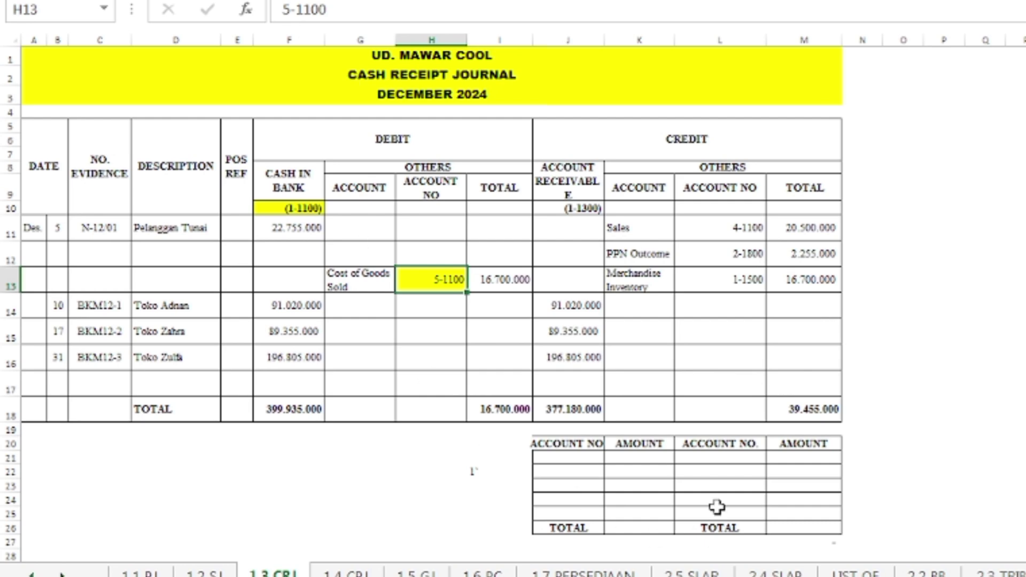
drag(572, 457, 571, 481)
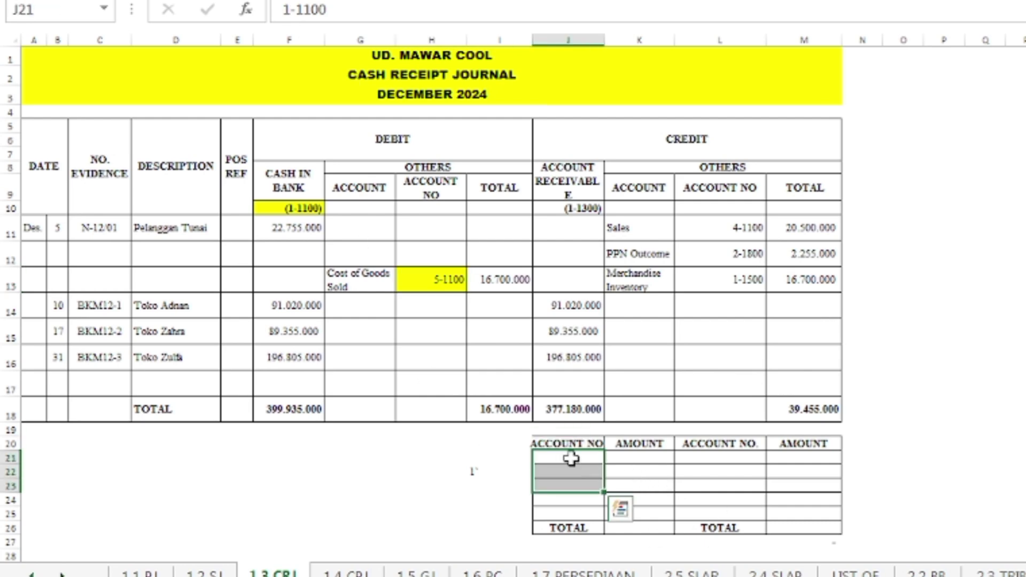
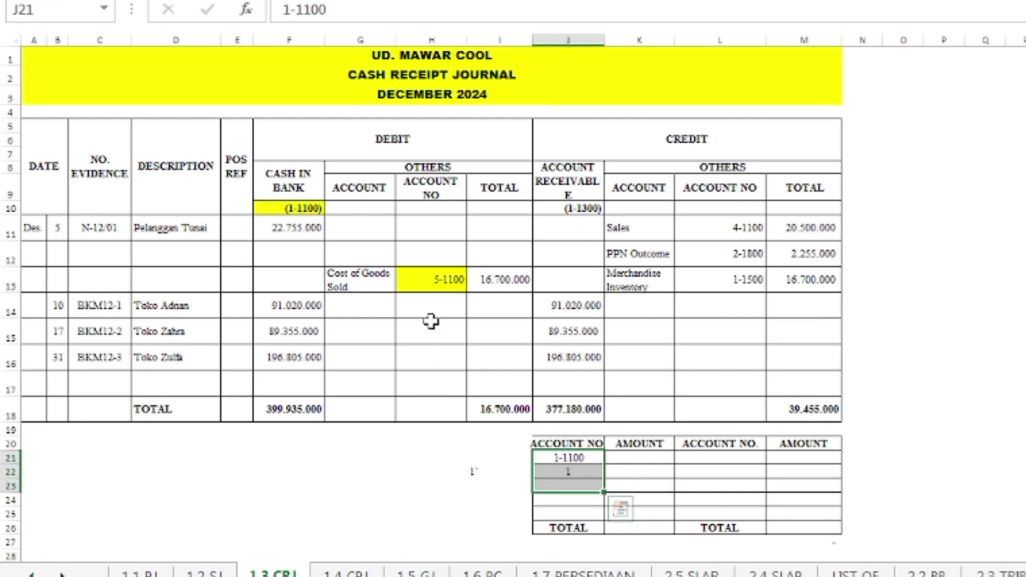
Replace the incorrect recap account number in J22 with the formula =H13
click(594, 470)
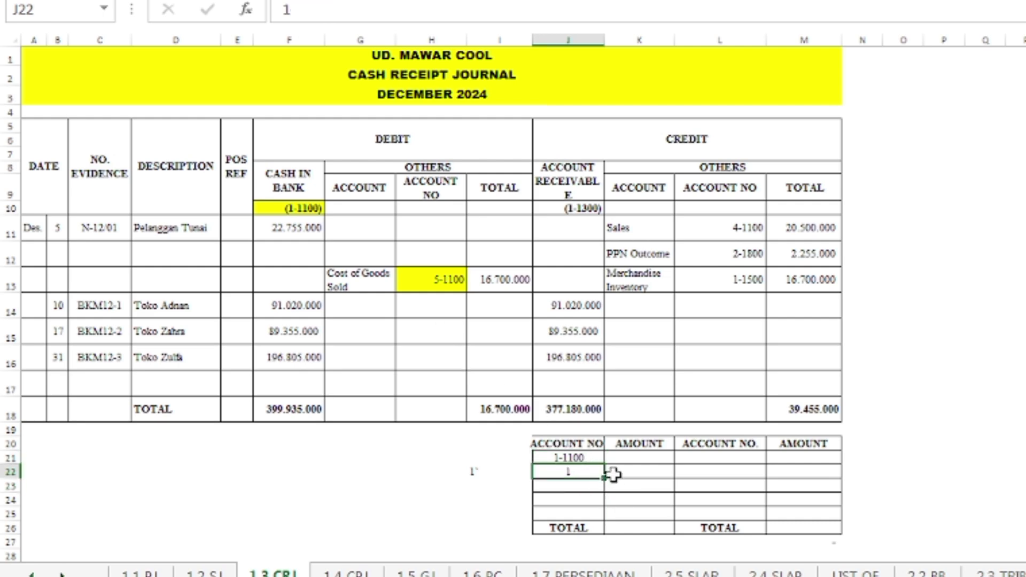
text(=)
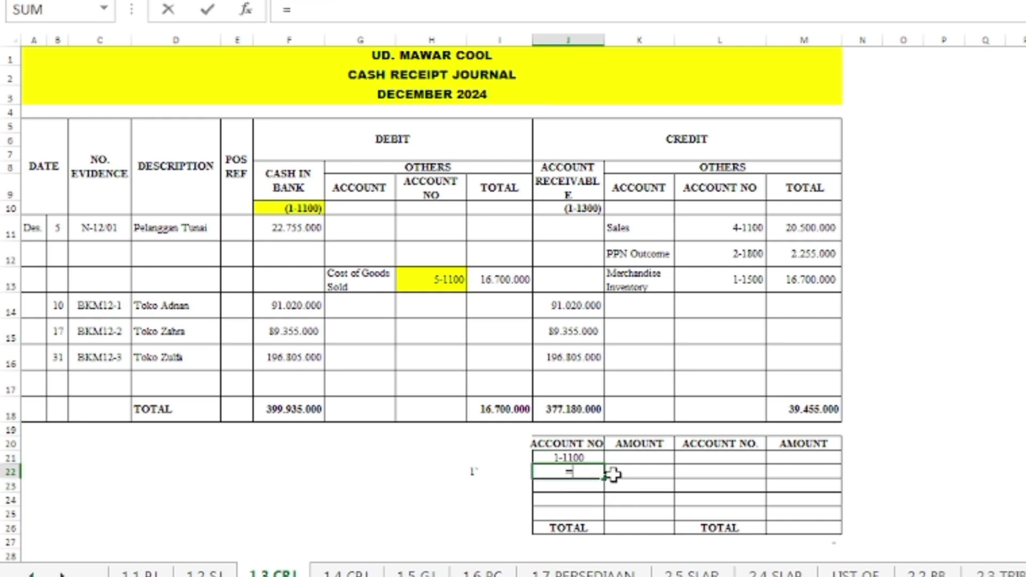
click(447, 282)
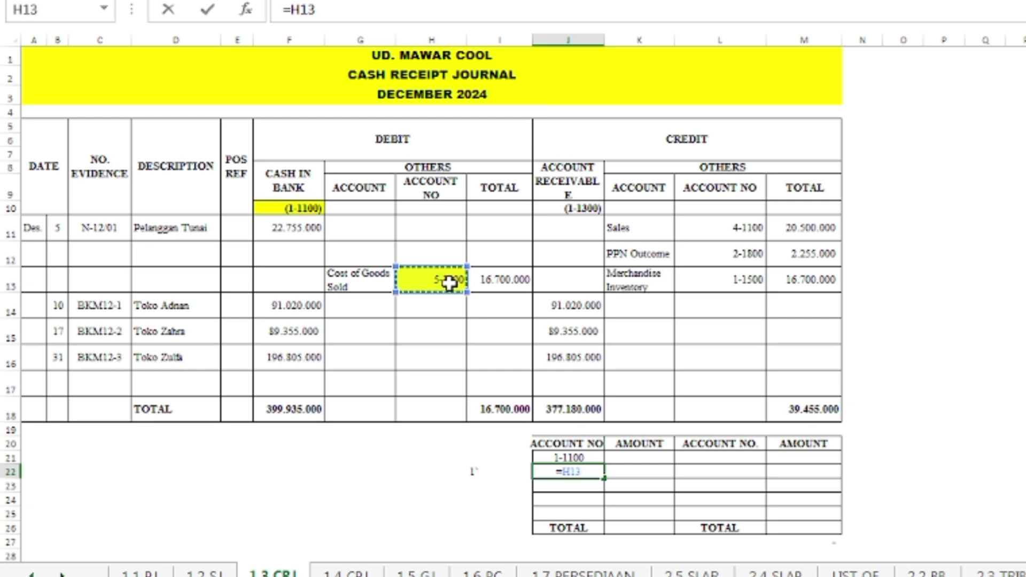
key(Return)
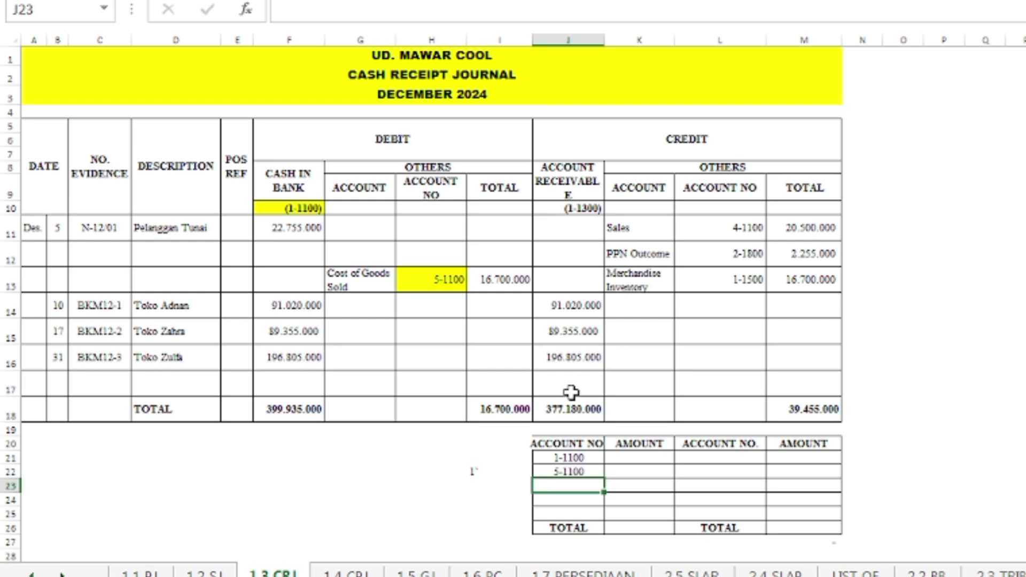
Fill the credit account numbers J10 and L11:L13 yellow, and make the credit recap account numbers in L21:L25 black
click(549, 206)
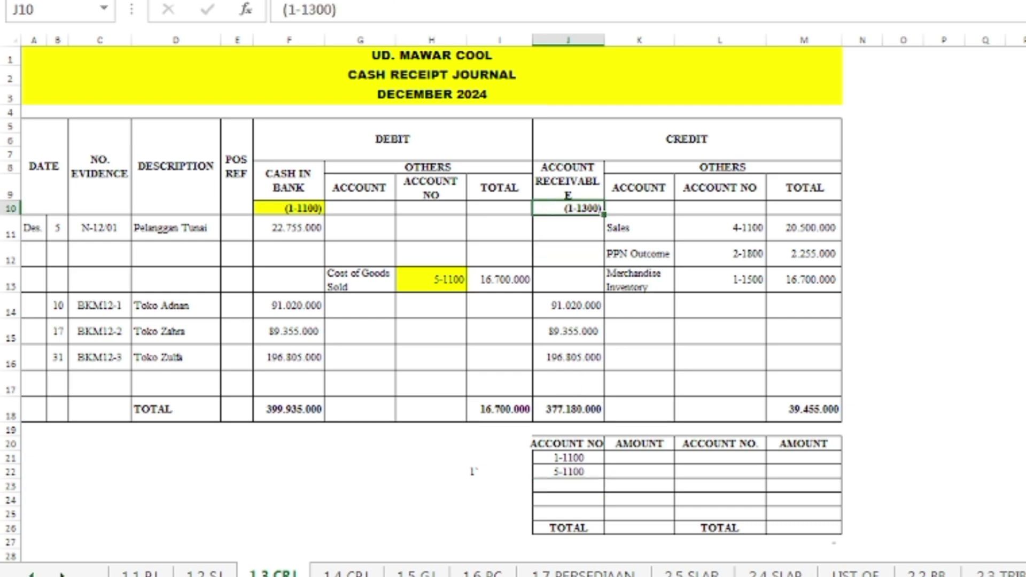
key(F4)
drag(728, 229, 729, 270)
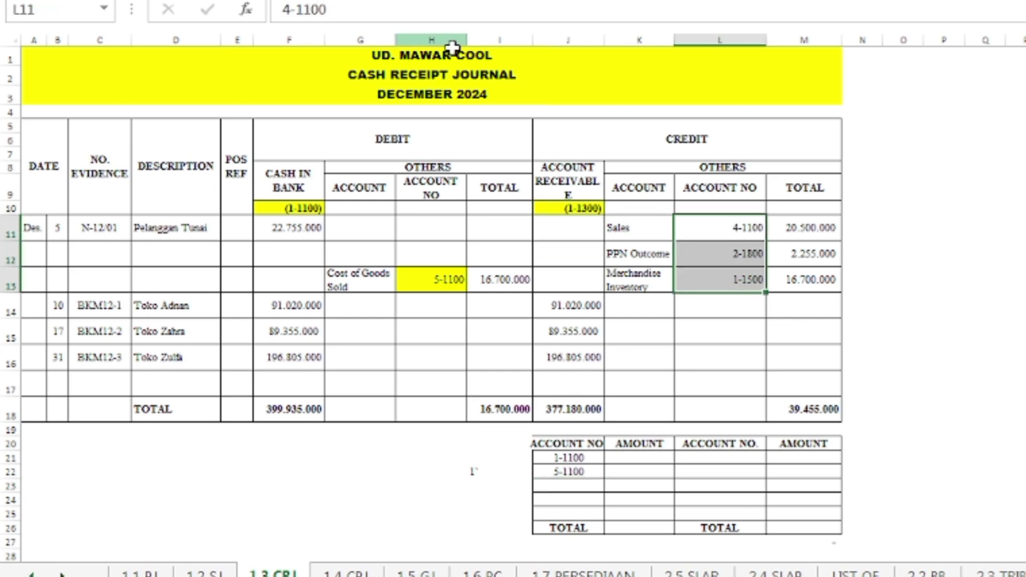
key(F4)
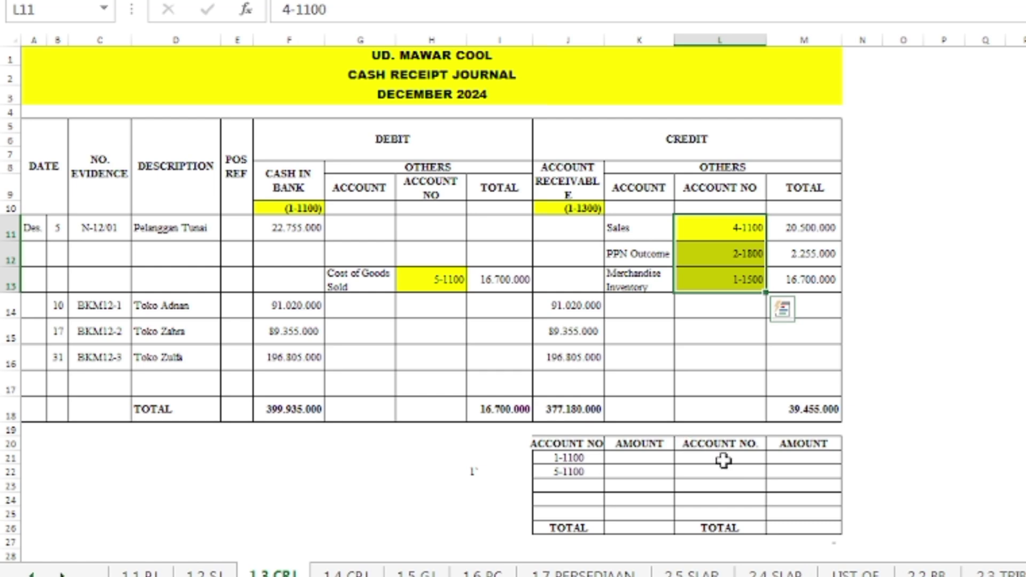
drag(723, 461, 724, 513)
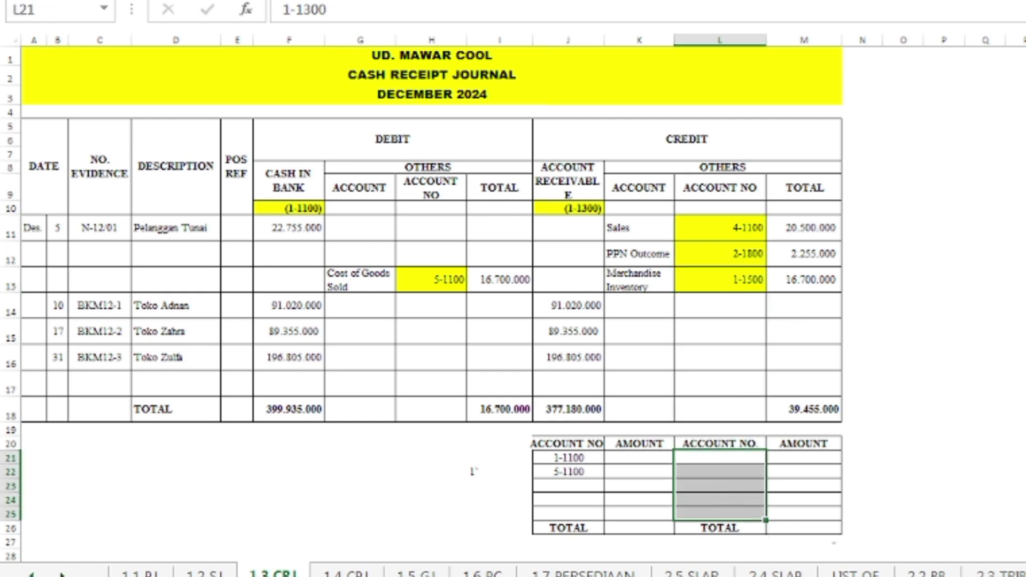
key(ctrl+v)
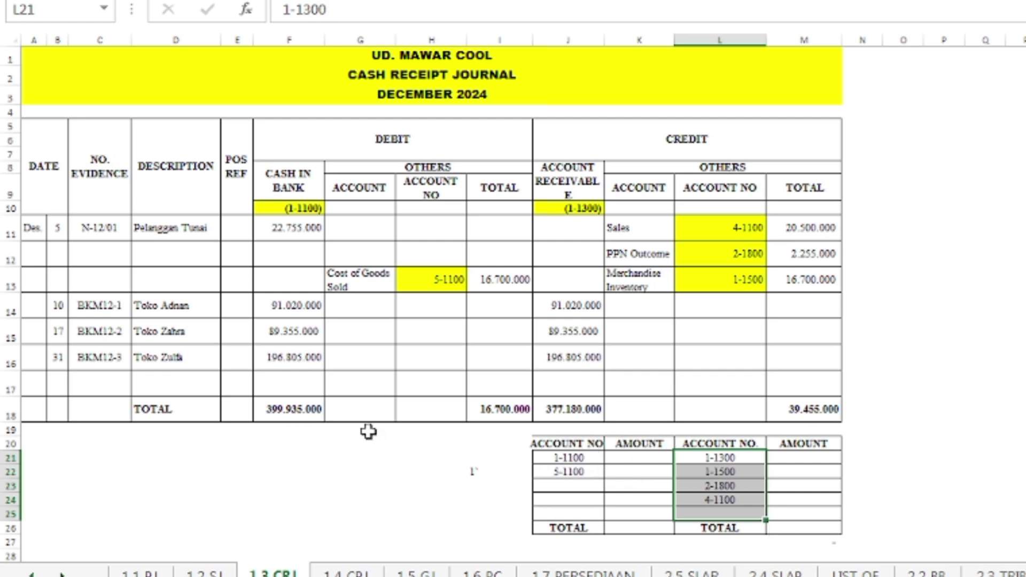
Fill the cash in bank total F18 and cost of goods sold amount I13 yellow, and make recap amounts K21:K23 black
click(271, 411)
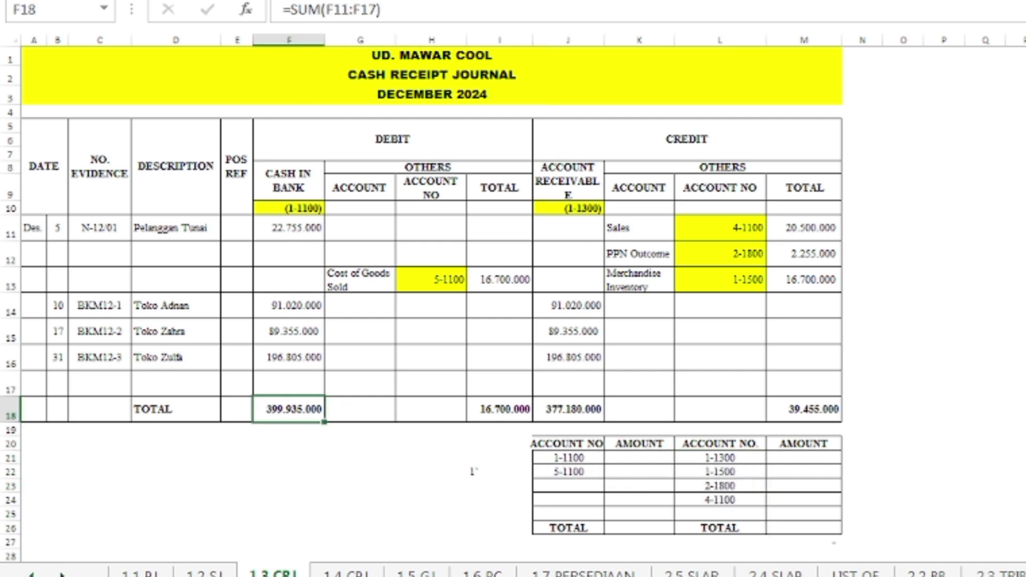
key(F4)
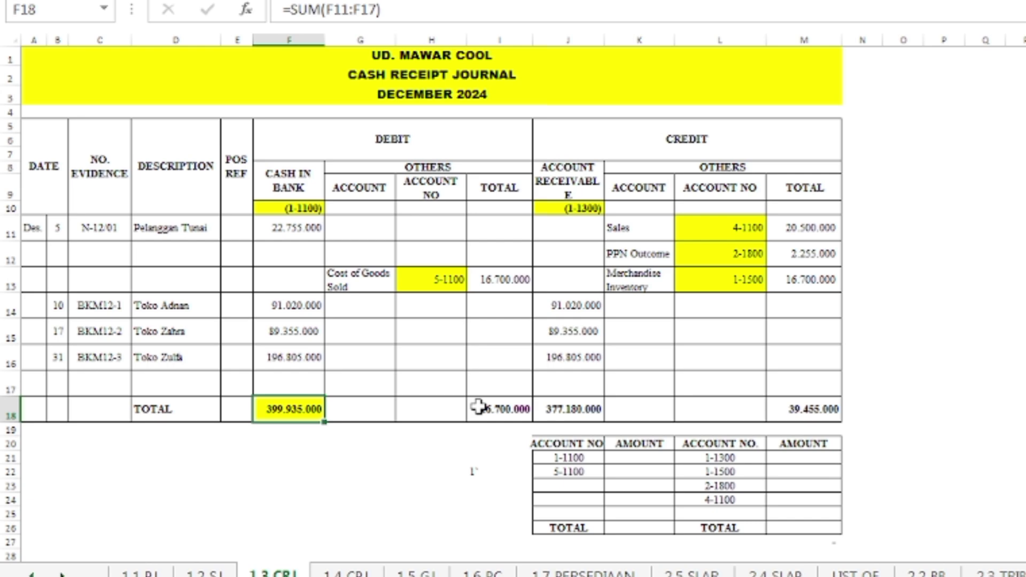
click(482, 279)
key(F4)
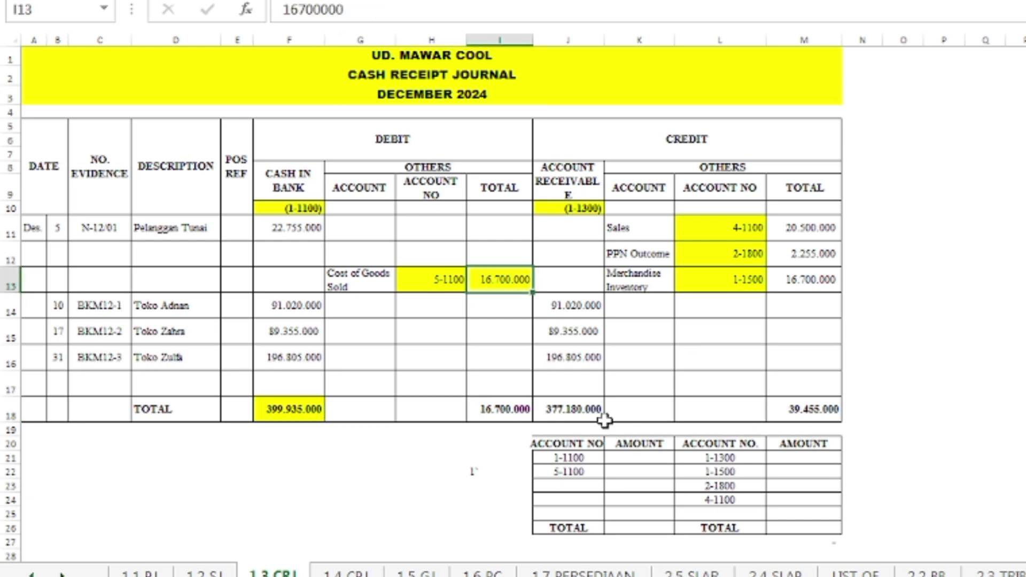
click(643, 457)
drag(643, 457, 649, 484)
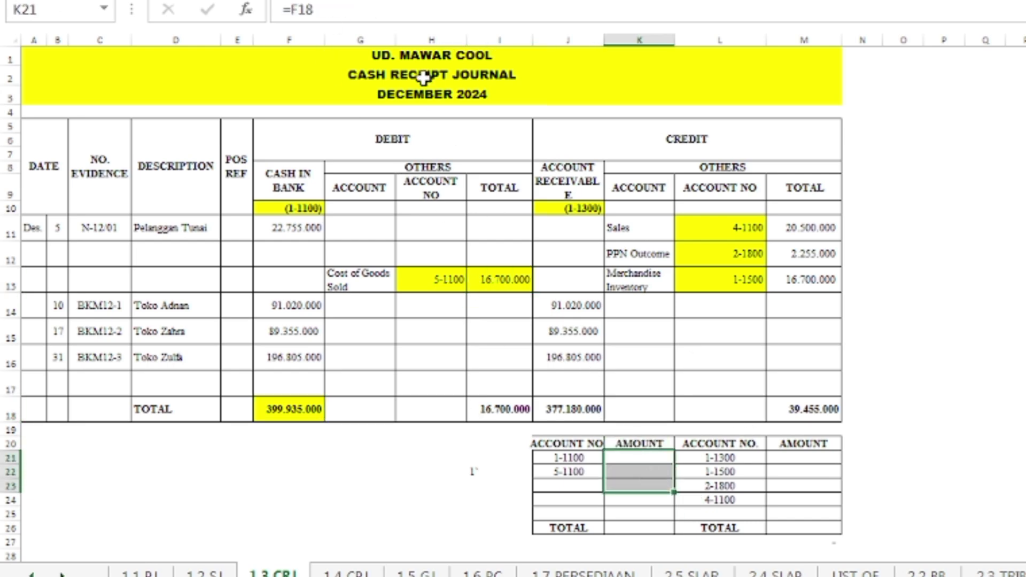
key(ctrl+v)
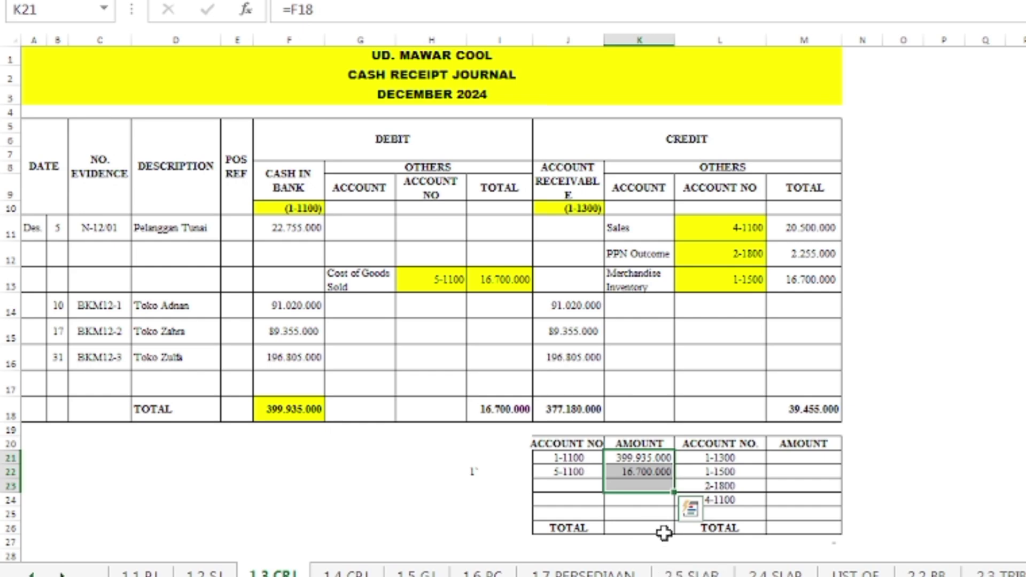
Fill the accounts receivable total J18 and other credit amounts M11:M13 yellow, and make recap amounts M21:M24 black
click(557, 409)
click(310, 0)
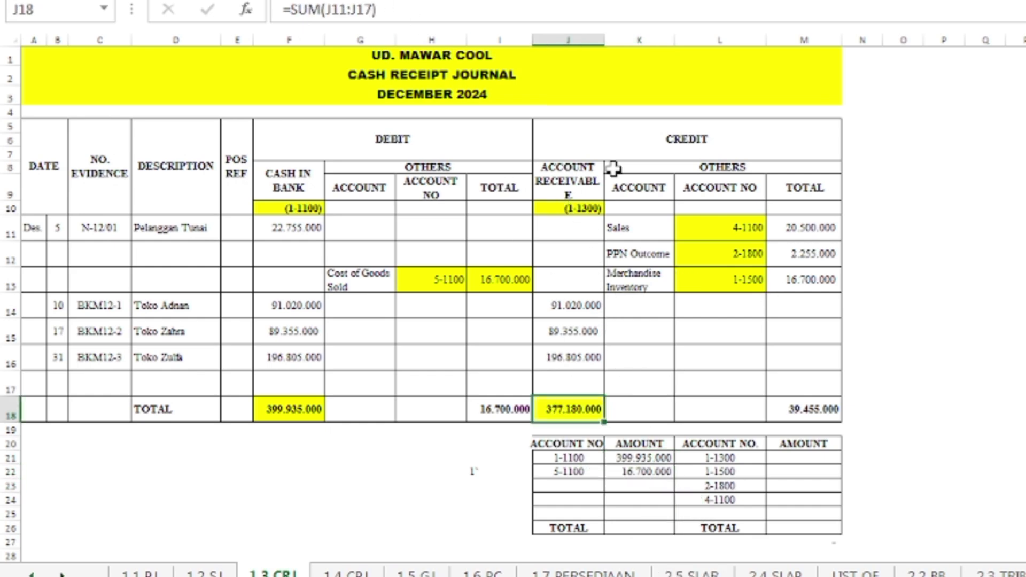
drag(826, 233, 820, 268)
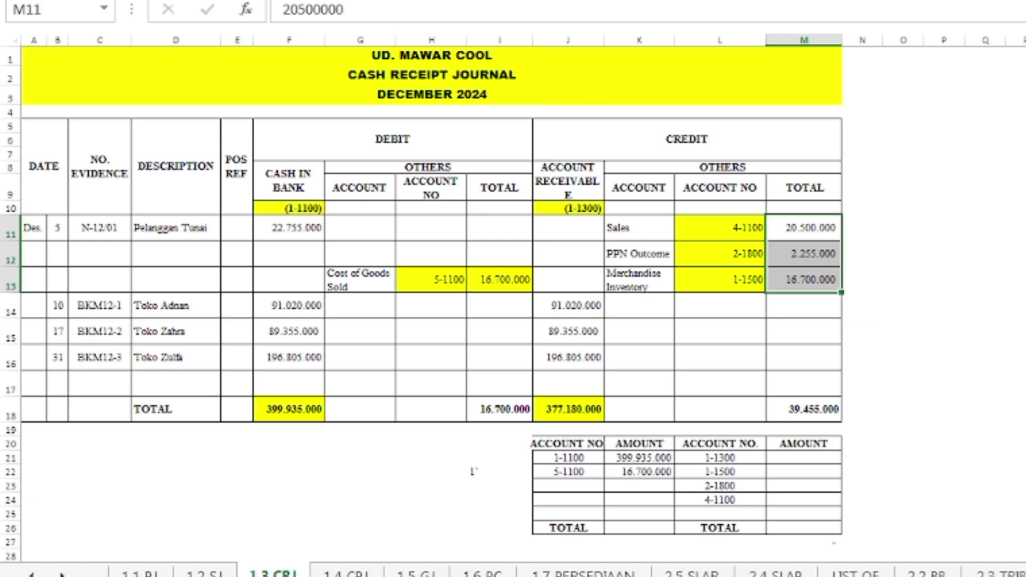
key(ctrl+v)
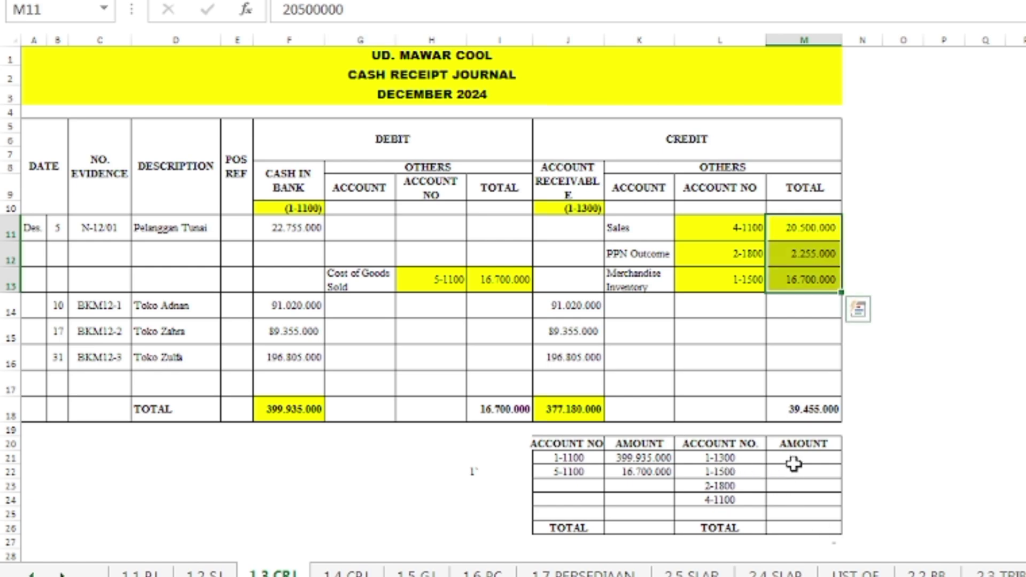
drag(794, 461, 787, 505)
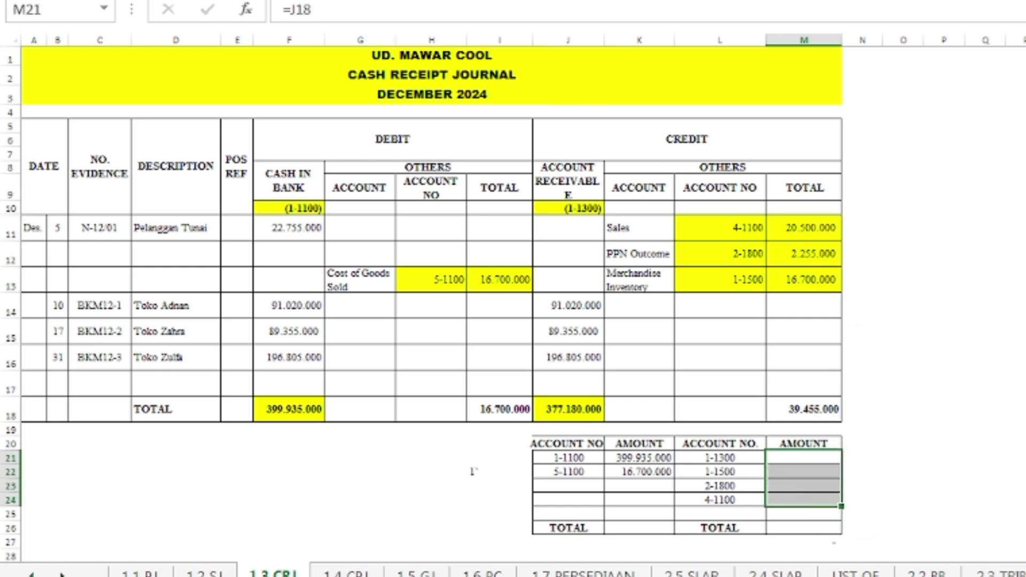
key(ctrl+v)
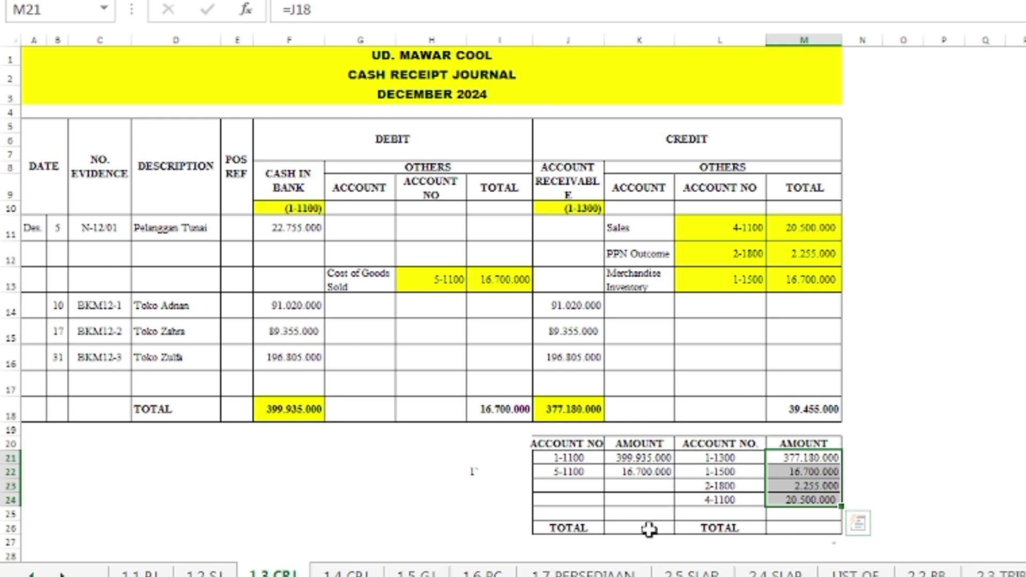
Make the cash receipt recap totals K26 and M26 black, and open the cash payment journal sheet 1.4 CPJ
click(649, 529)
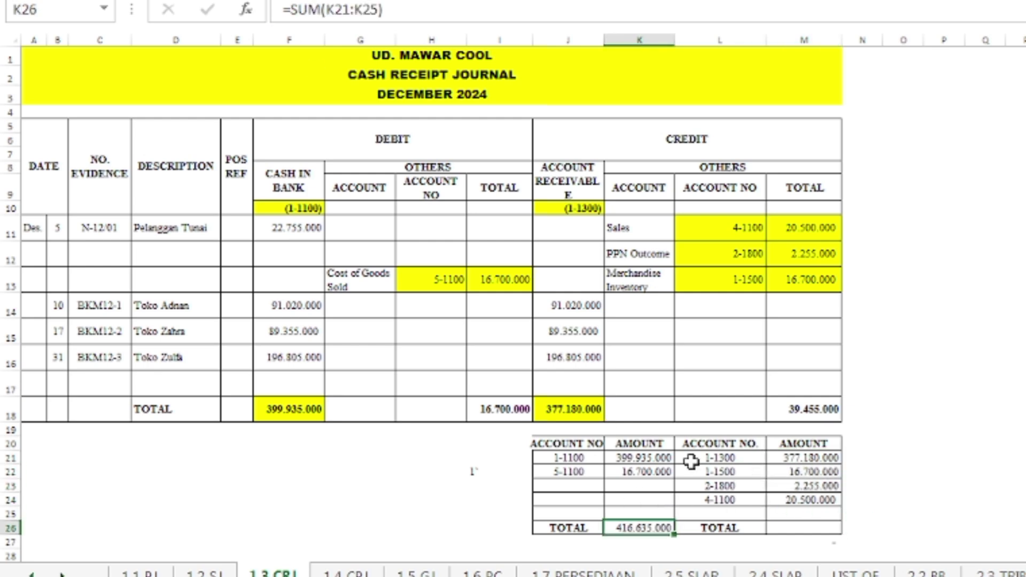
click(782, 529)
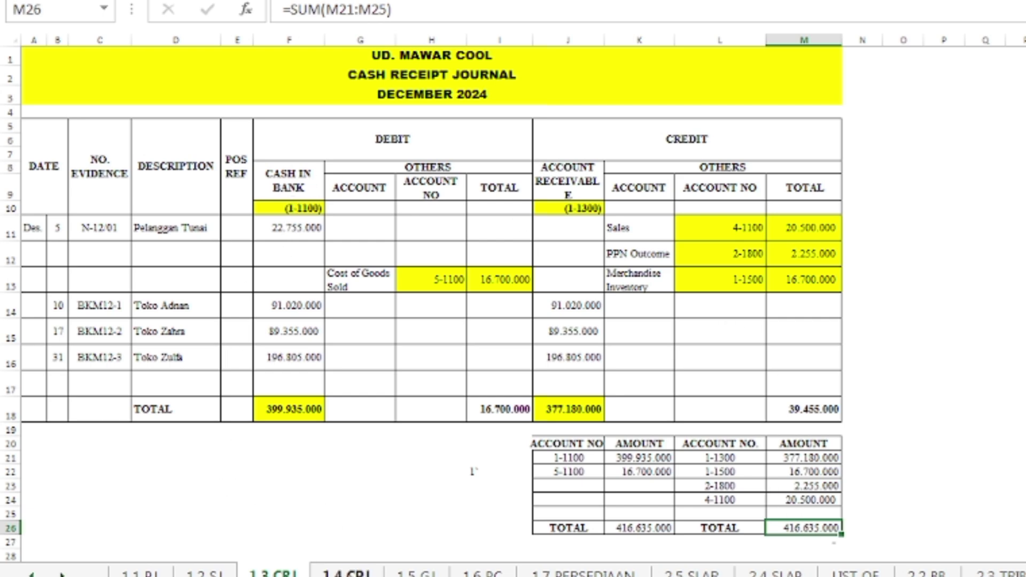
click(348, 573)
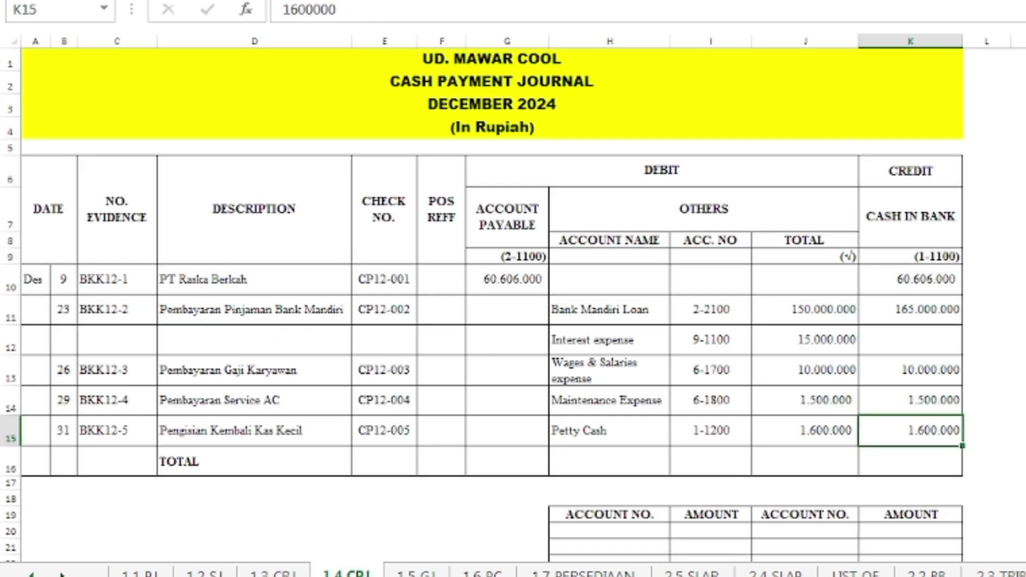
Make the cash payment journal's column totals in G16:K16 black
scroll(512, 232, down, 1)
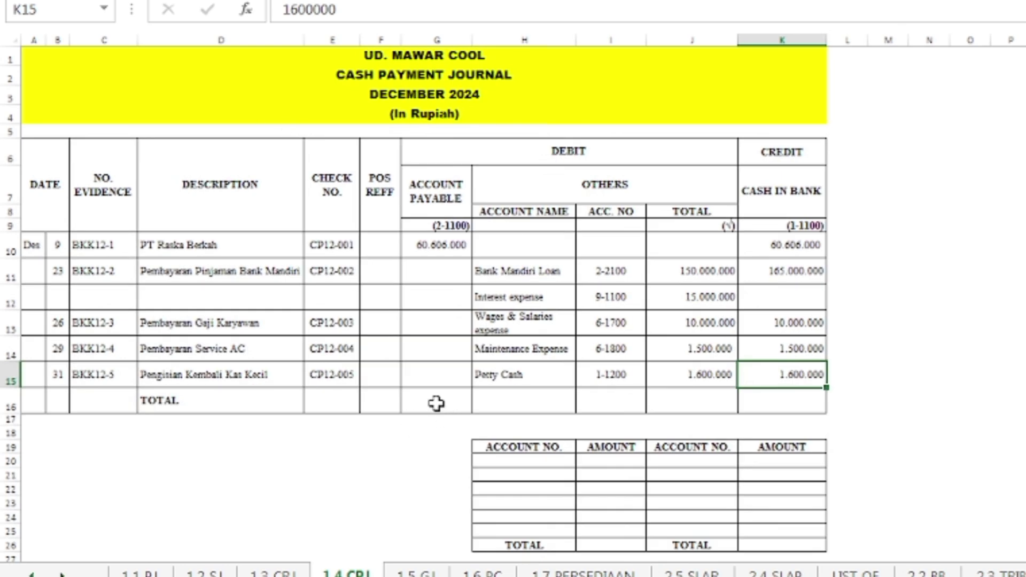
drag(435, 402, 748, 409)
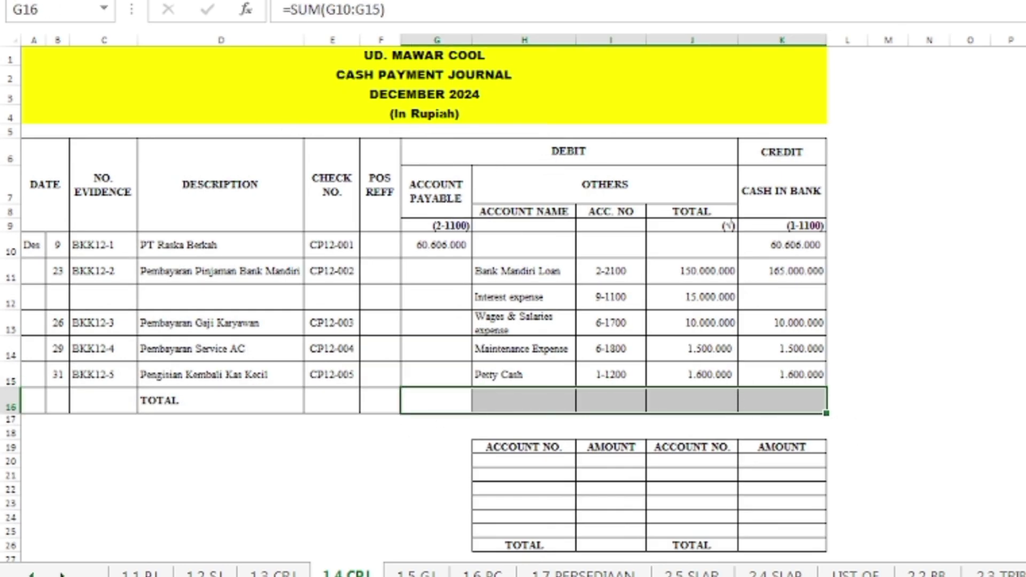
key(ctrl+Return)
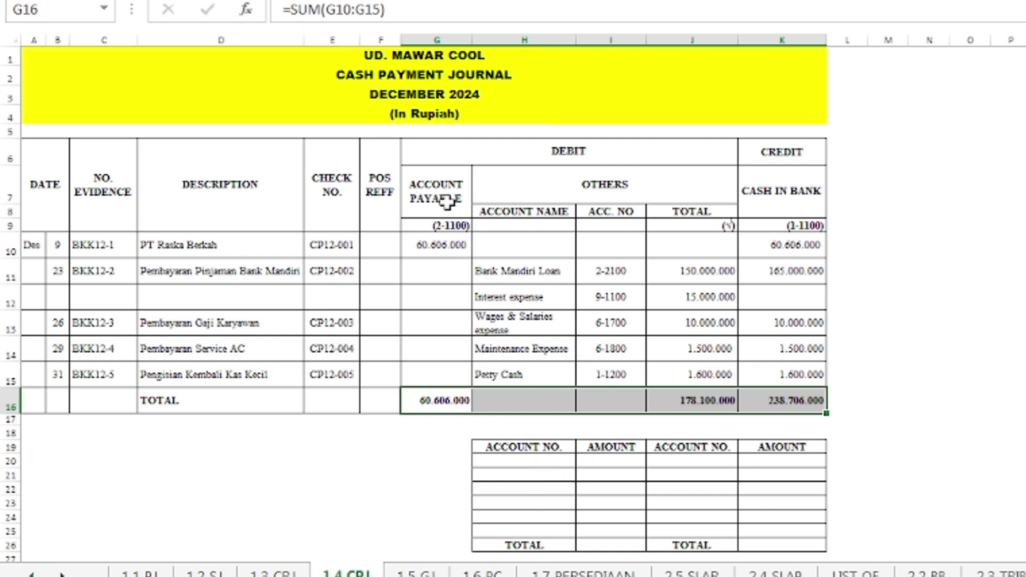
Fill the debit account numbers G9 and I11:I15 yellow, and make the debit recap account numbers in H20:H25 black
click(447, 225)
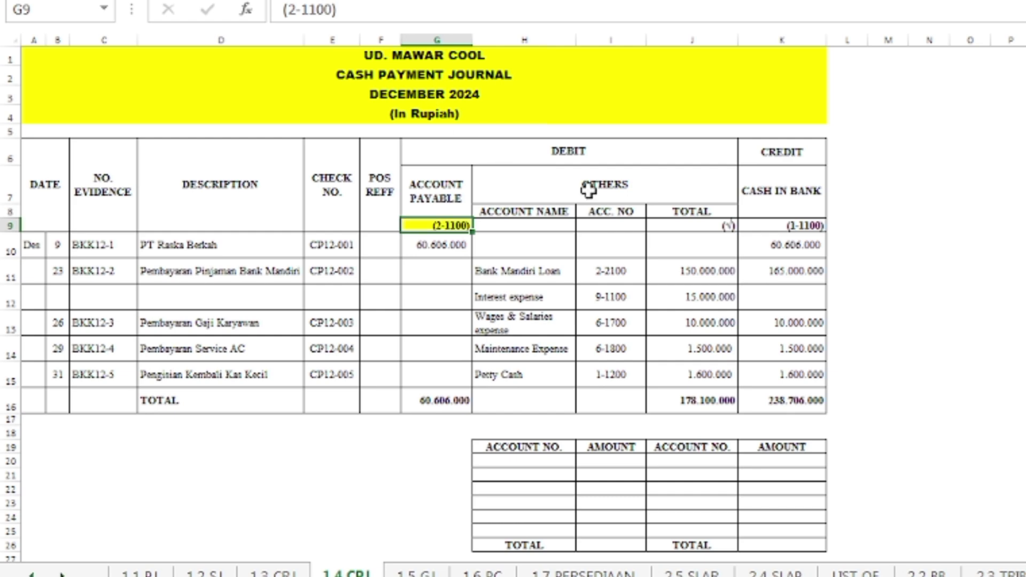
drag(615, 274, 593, 364)
key(F4)
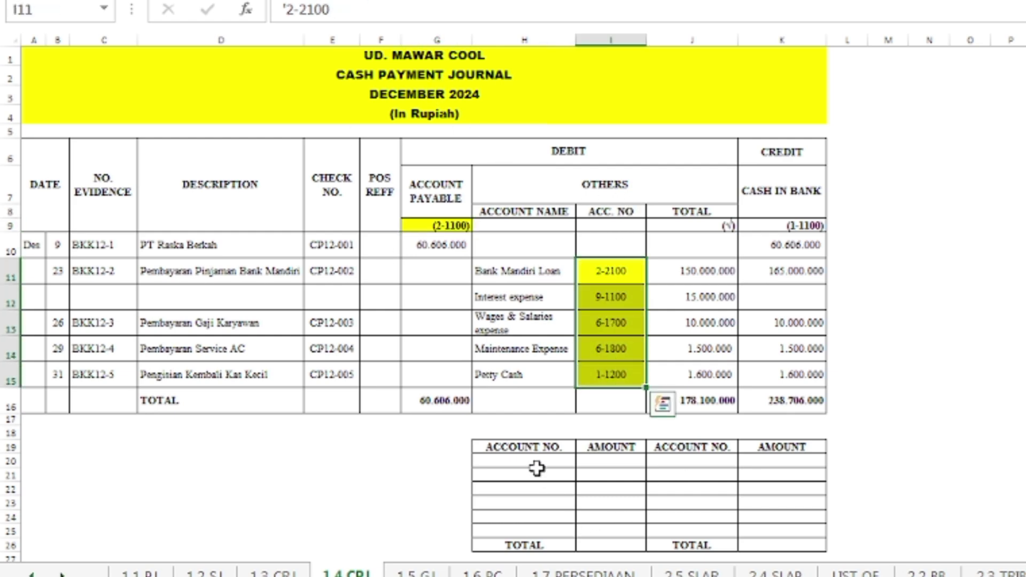
drag(539, 462, 526, 532)
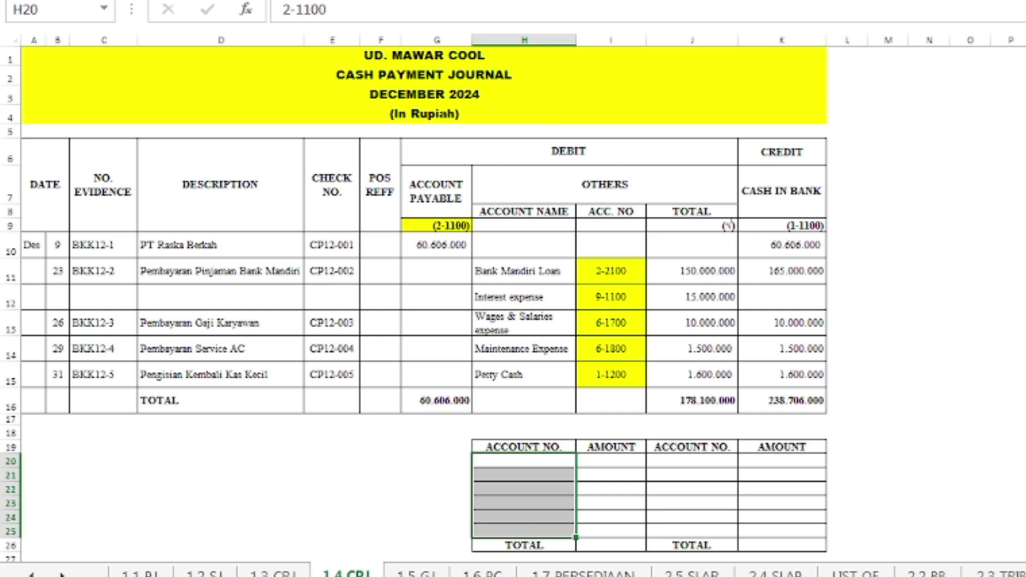
key(ctrl+v)
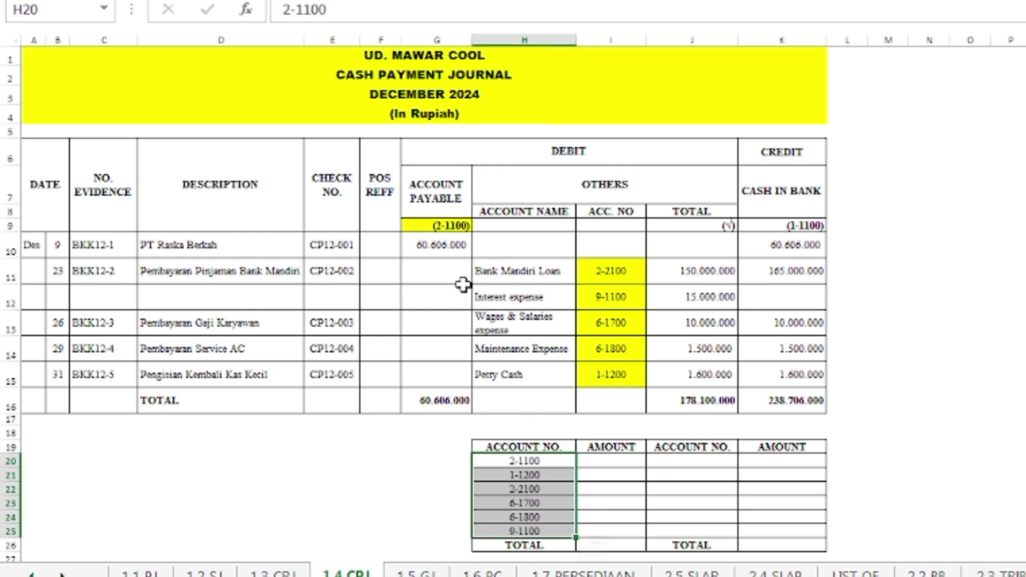
Fill the account payable total G16 and other debit amounts J11:J15 yellow, and make recap amounts I20:I25 black
click(455, 402)
key(F4)
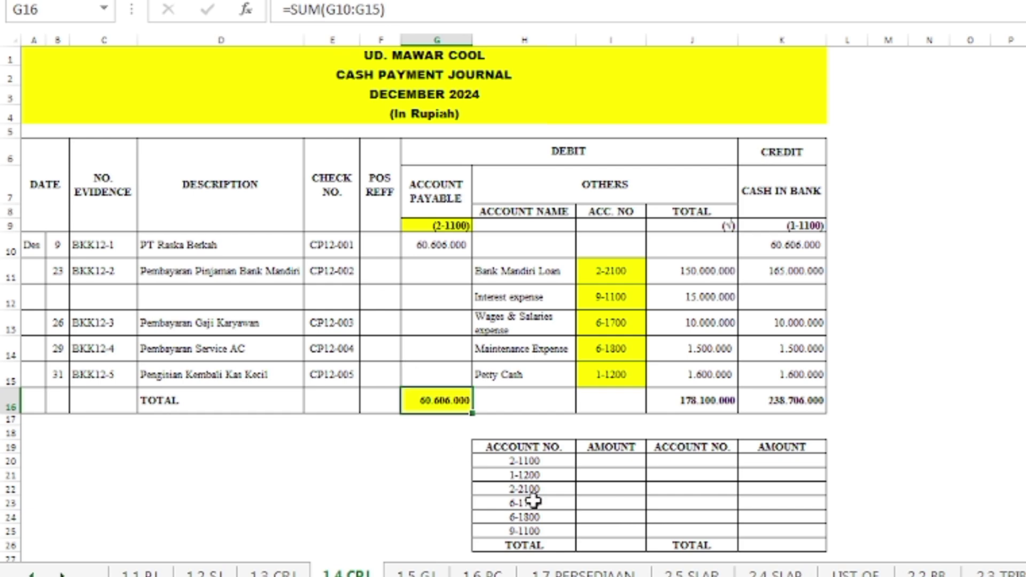
drag(684, 273, 685, 375)
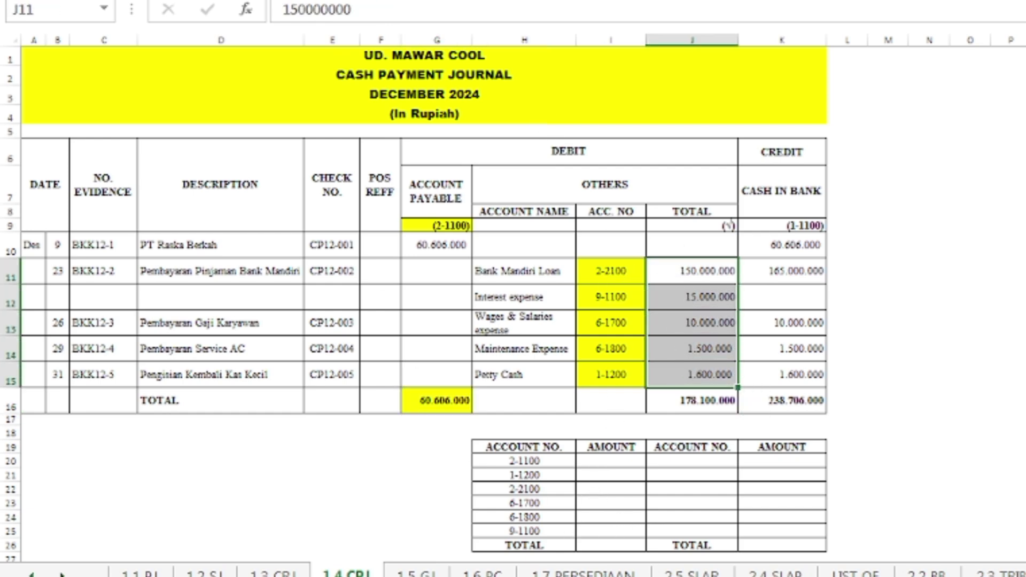
key(F4)
drag(602, 463, 606, 533)
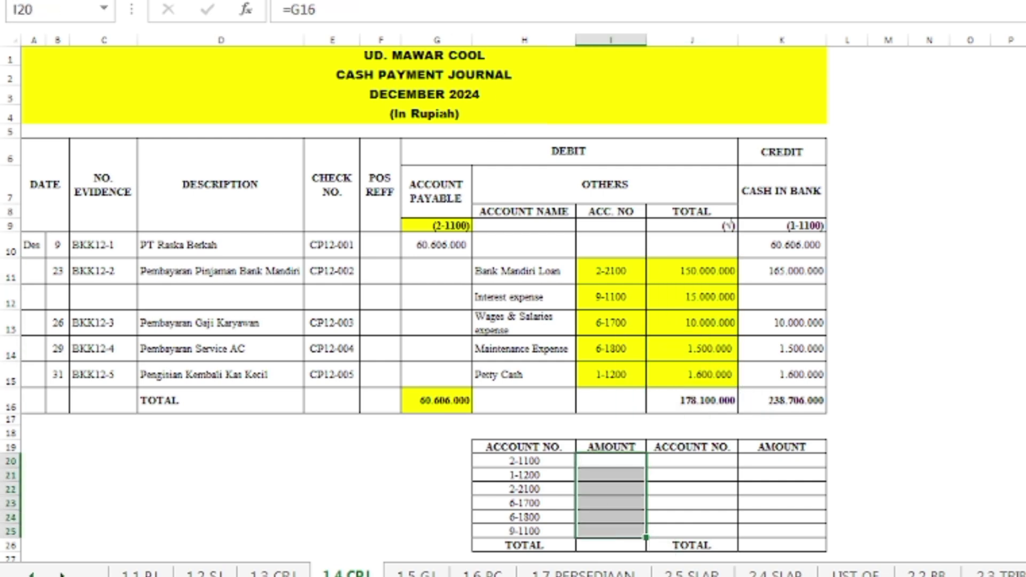
text(60.606.000 1.600.000 150.000.000 10.000.000 1.500.000 15.000.000)
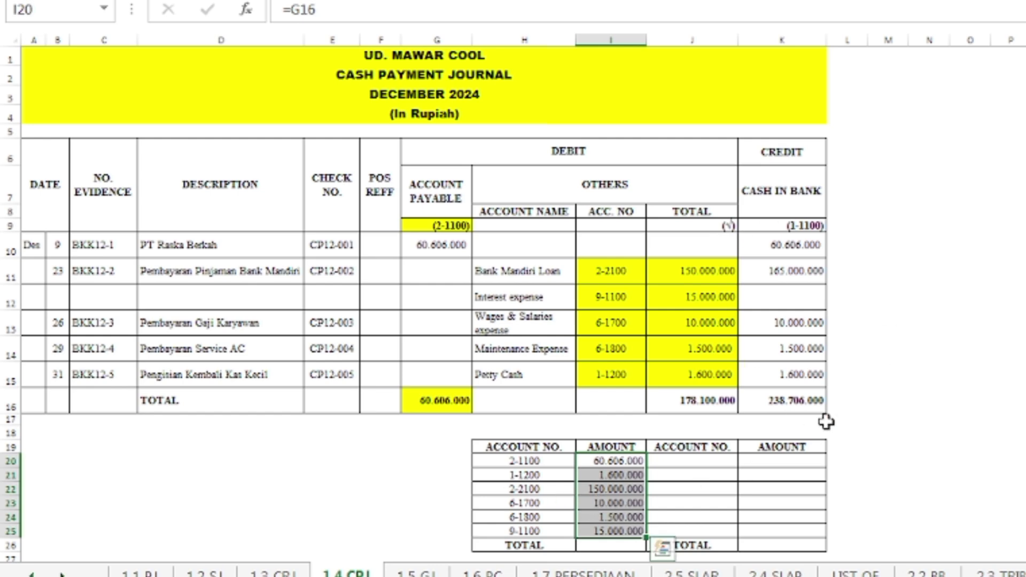
Fill the cash in bank account number K9 and its column total K16 yellow
click(773, 222)
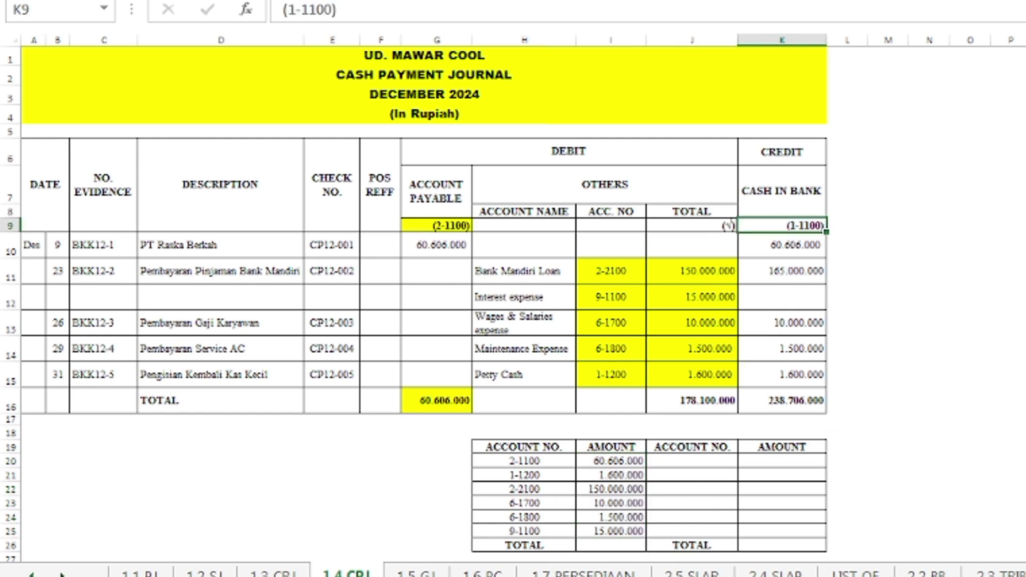
click(795, 401)
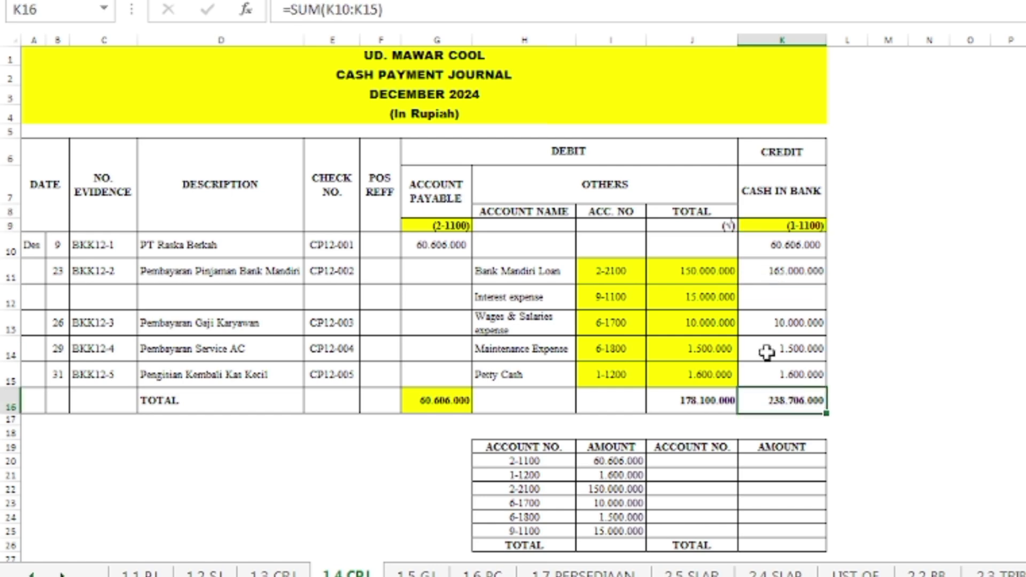
key(F4)
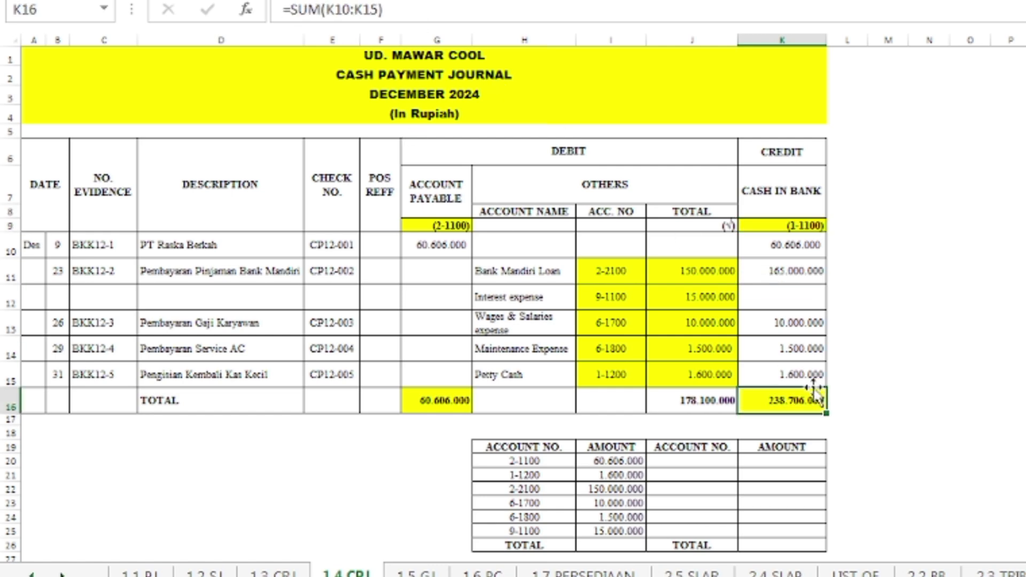
Make the credit recap entry in J20:K21 and the cash payment recap totals I26 and K26 black
drag(689, 459, 770, 475)
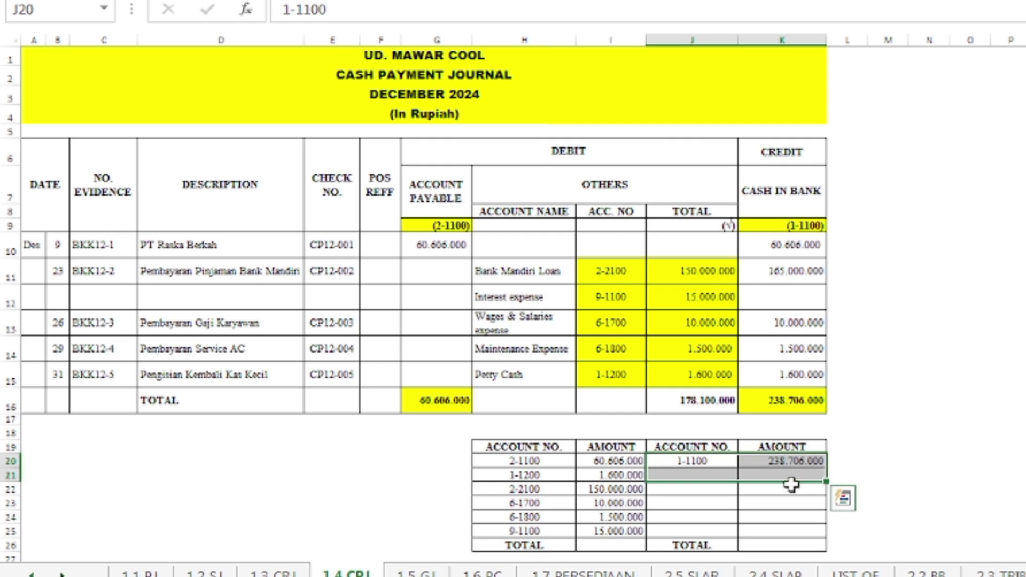
click(634, 543)
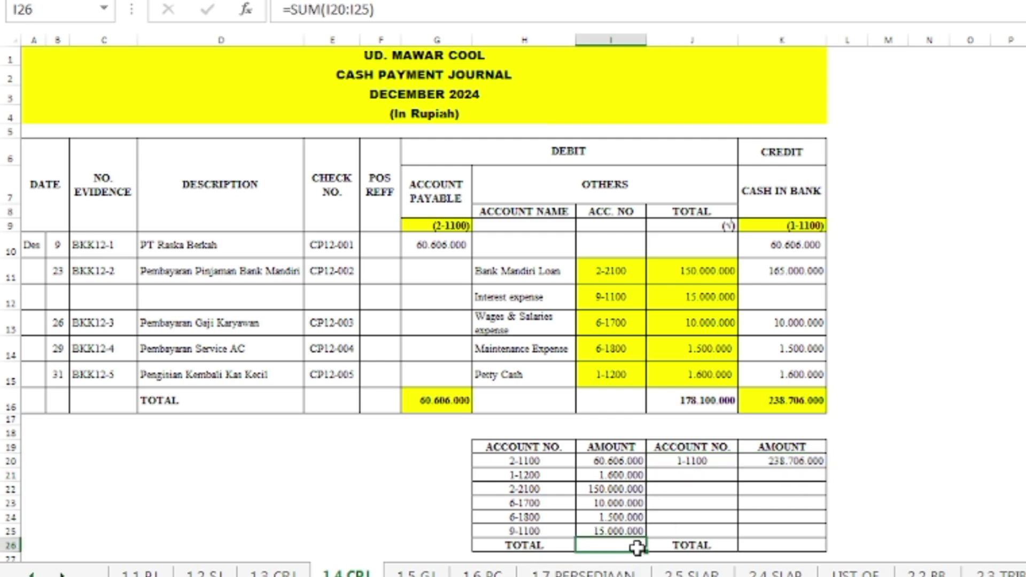
click(780, 545)
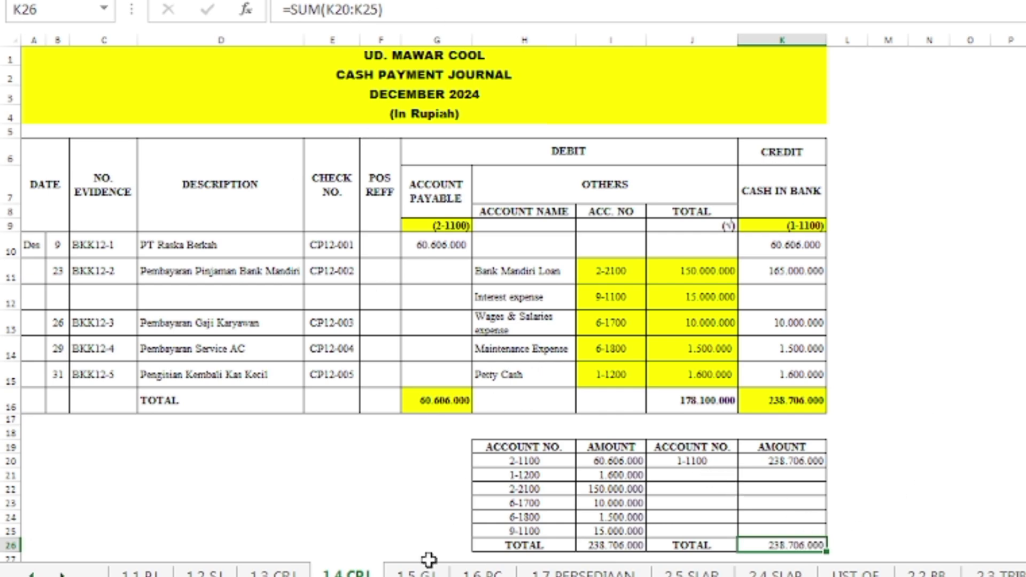
Open the general journal sheet 1.5 GJ and make its debit and credit totals in F21:G21 black
click(416, 573)
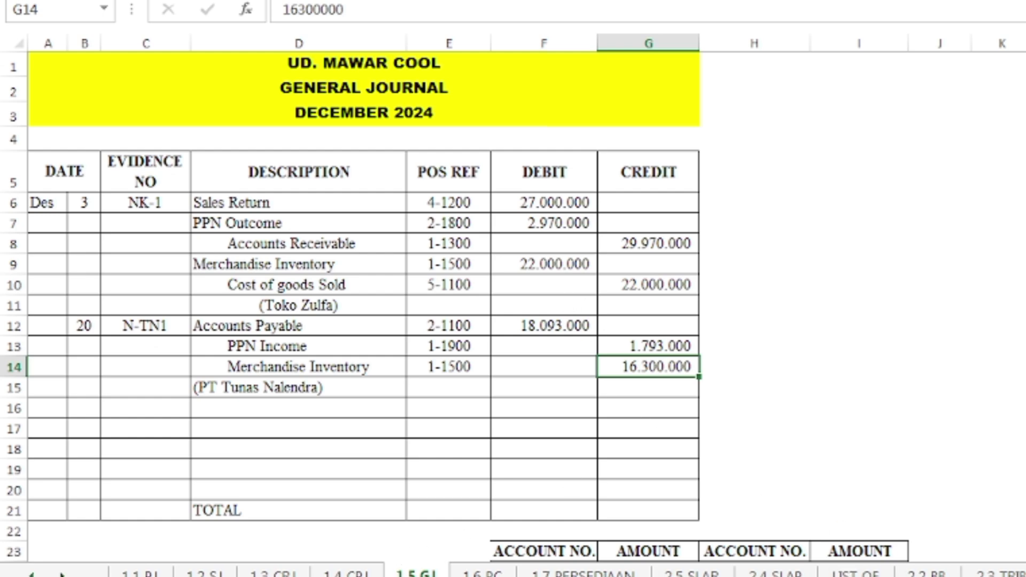
scroll(514, 289, down, 2)
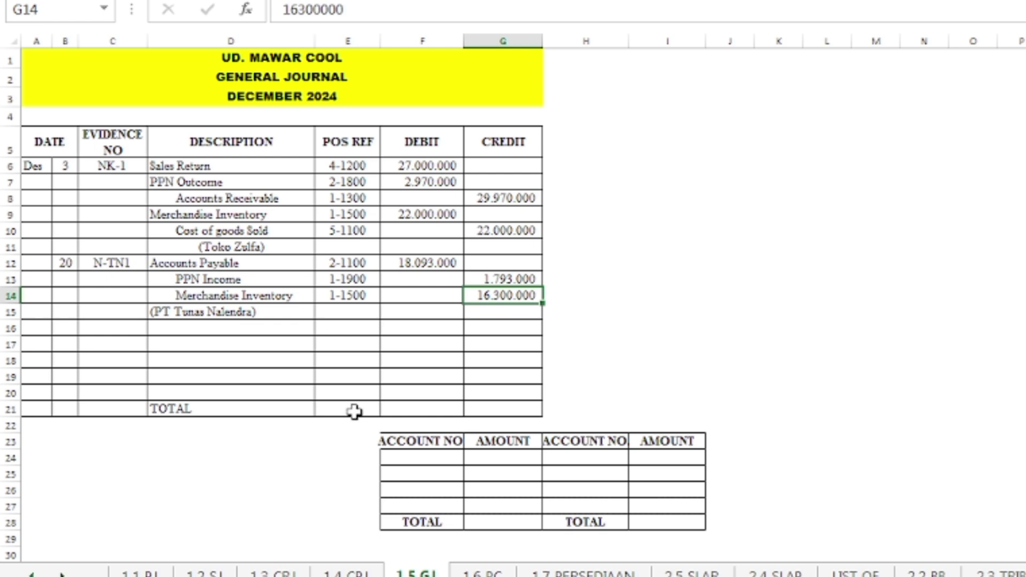
drag(426, 412, 516, 412)
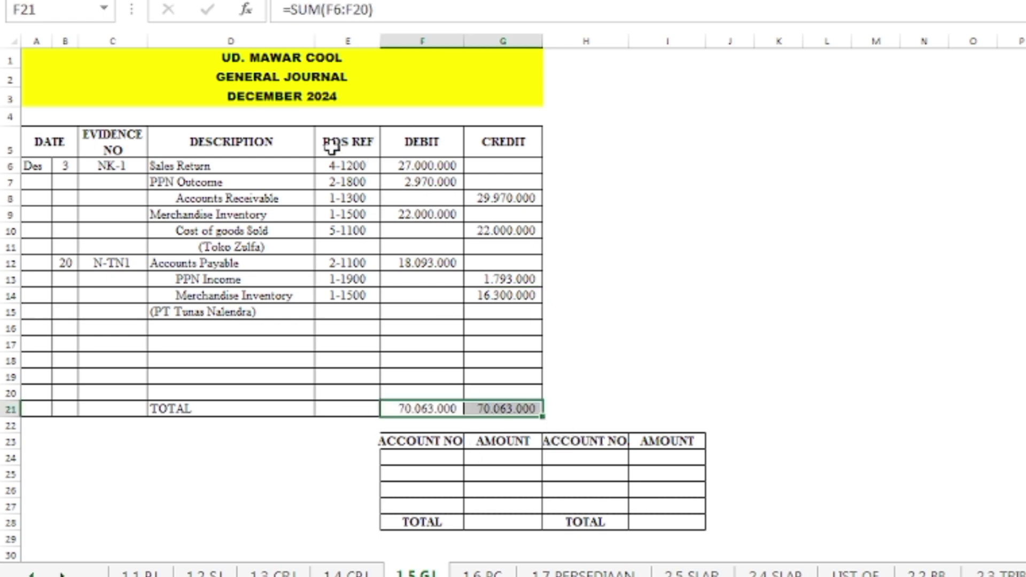
Fill the debit references and amounts in E6:F7, E9:F9 and E12:F12 yellow, and make the debit recap F24:G27 black
drag(355, 166, 409, 186)
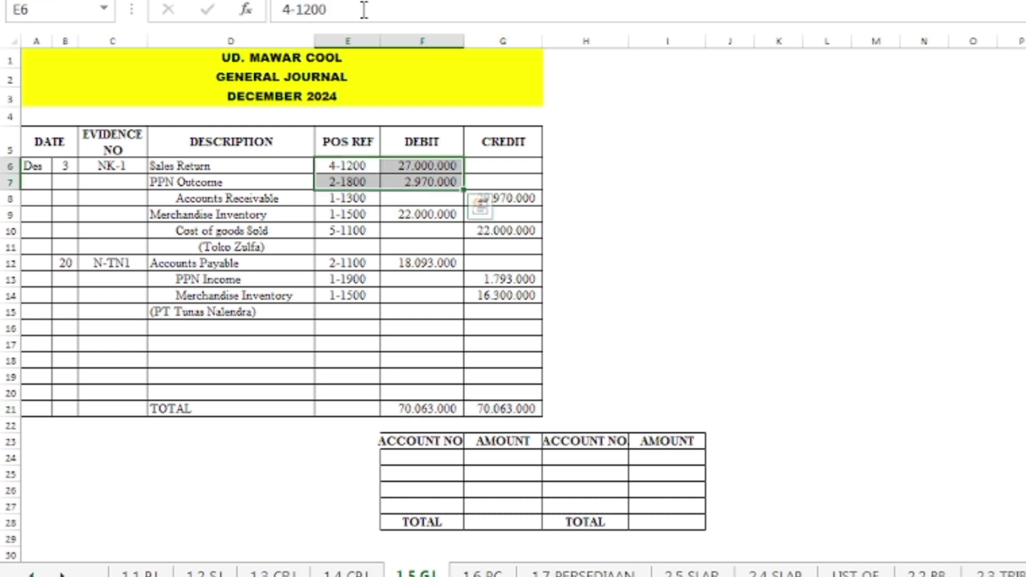
click(364, 3)
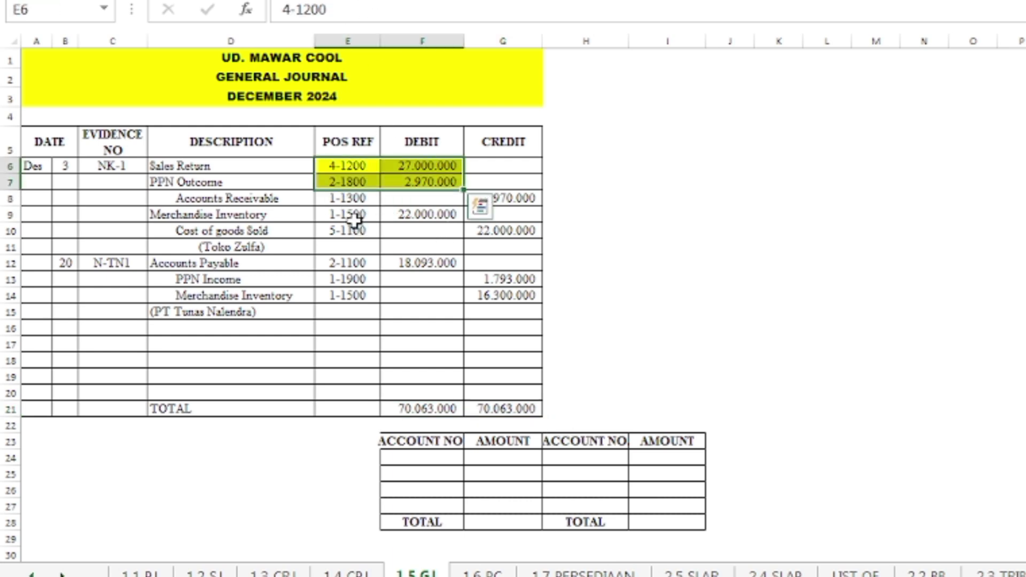
drag(353, 215, 444, 215)
click(364, 3)
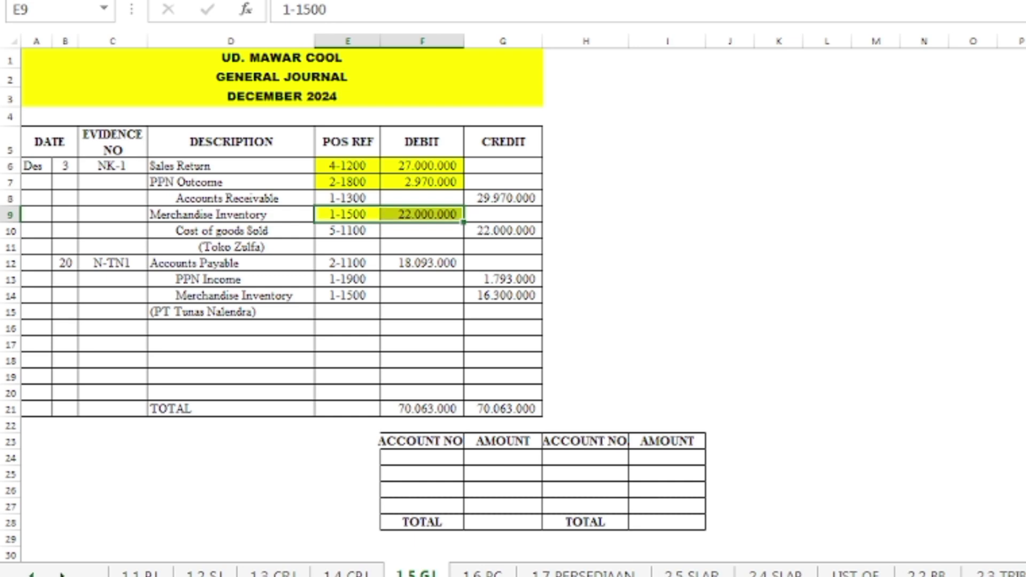
drag(351, 261, 422, 263)
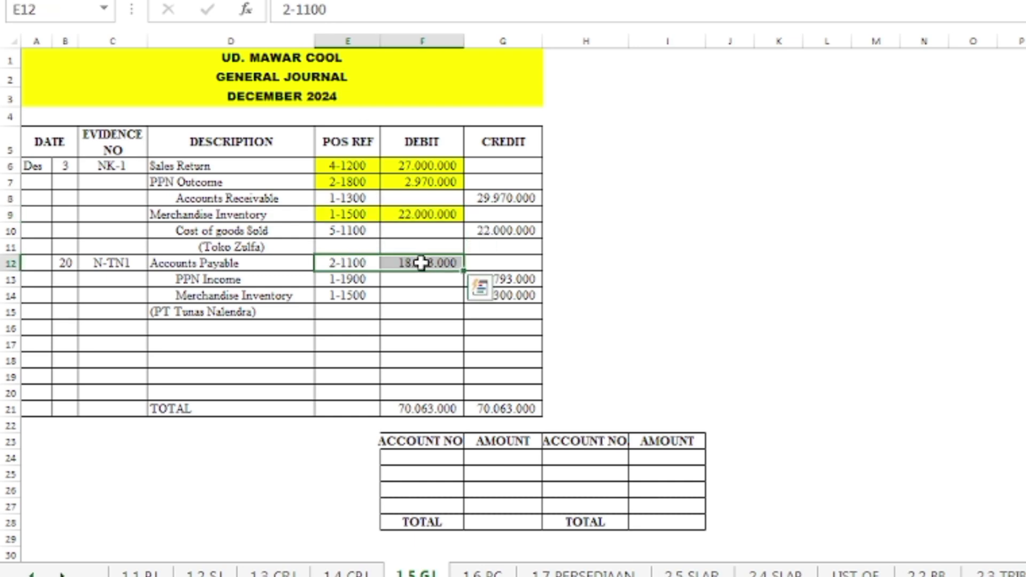
click(364, 2)
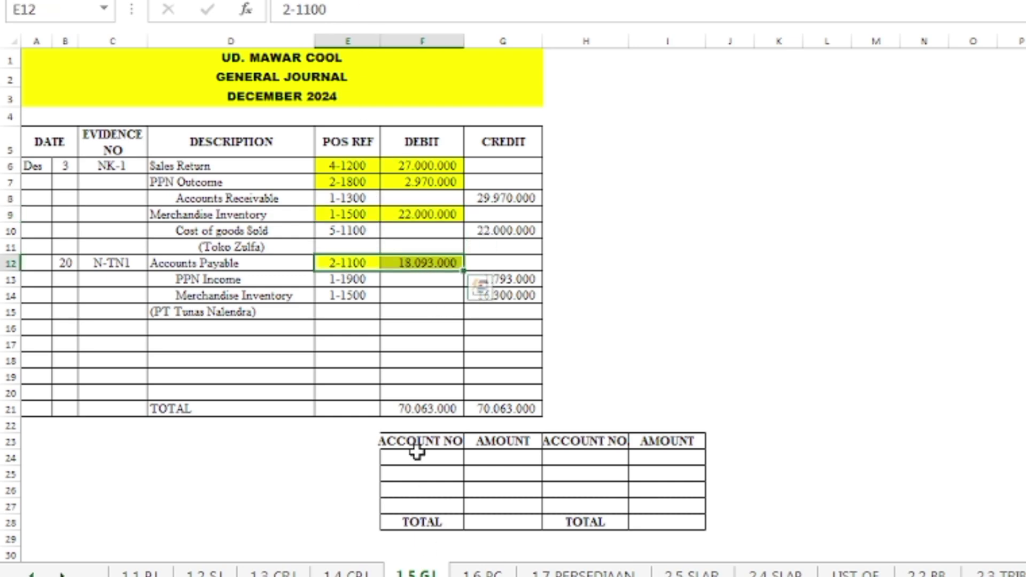
drag(419, 455, 500, 503)
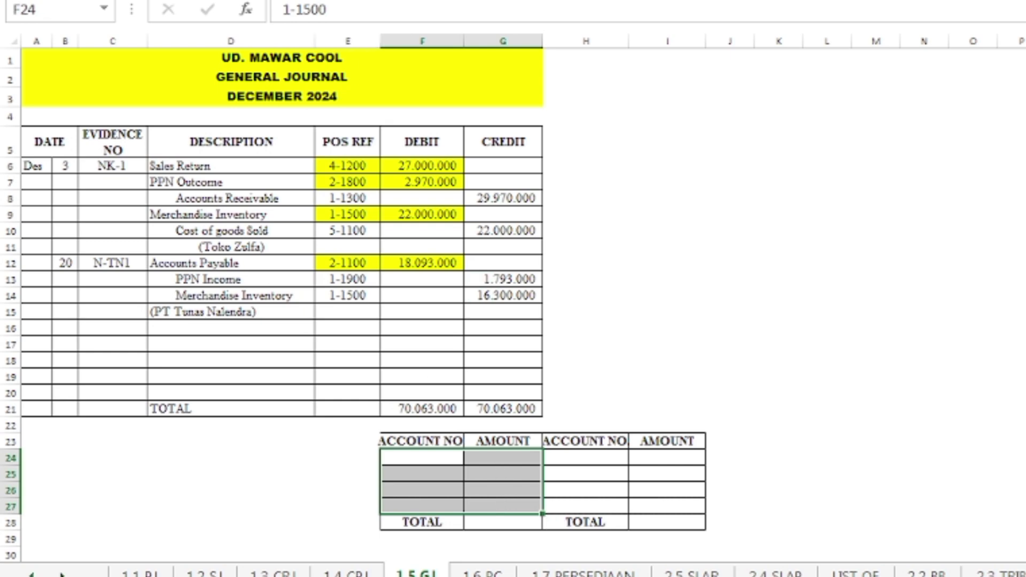
text(1-1500	22.000.000 2-1100	18.093.000 2-1800	2.970.000 4-1200	27.000.000)
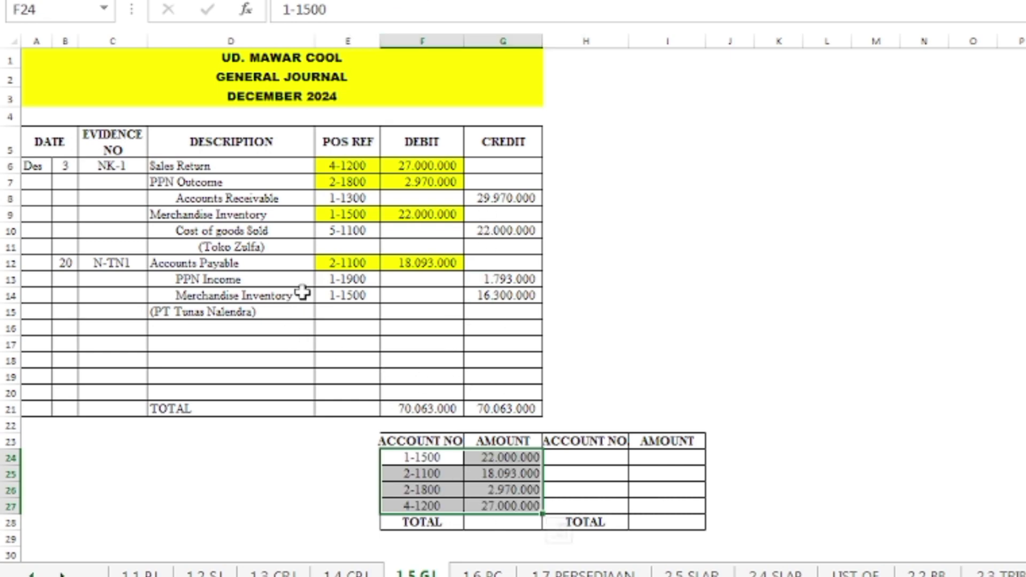
Fill the credit entries E8:G8, E10:G10 and E13:G14 yellow, and make the credit recap H24:I27 black
drag(345, 199, 526, 199)
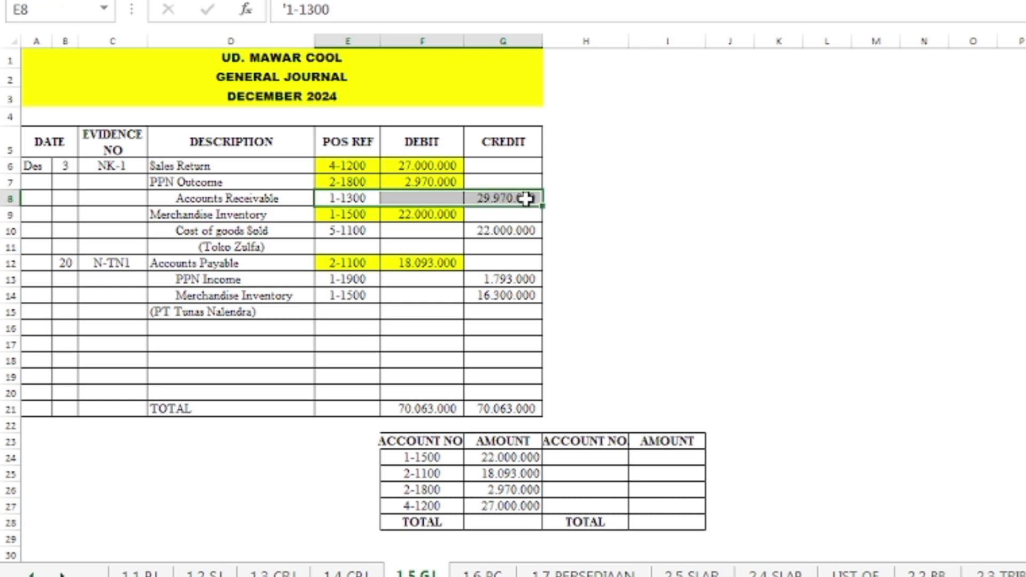
drag(353, 230, 497, 230)
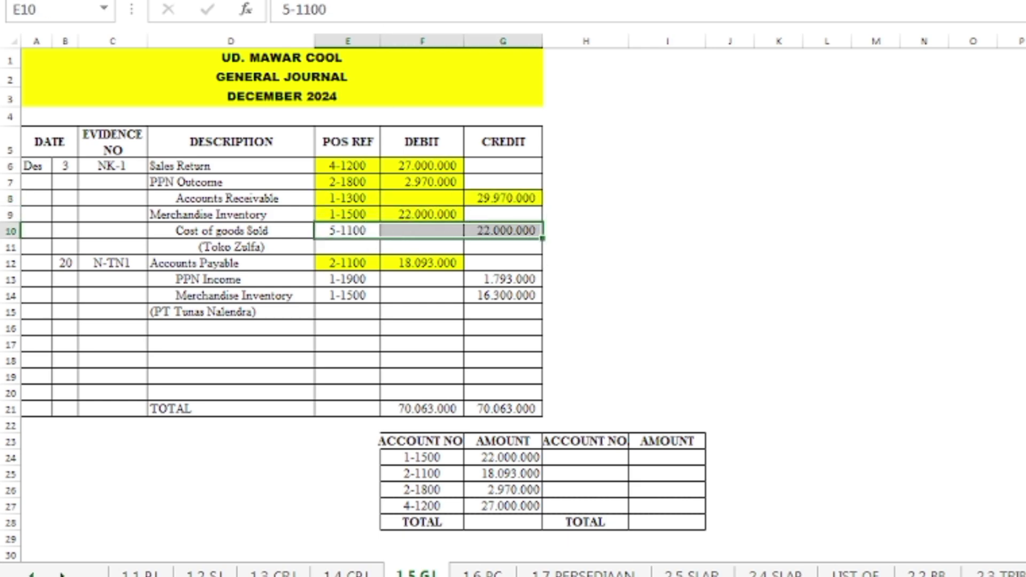
key(F4)
drag(339, 282, 499, 295)
key(F4)
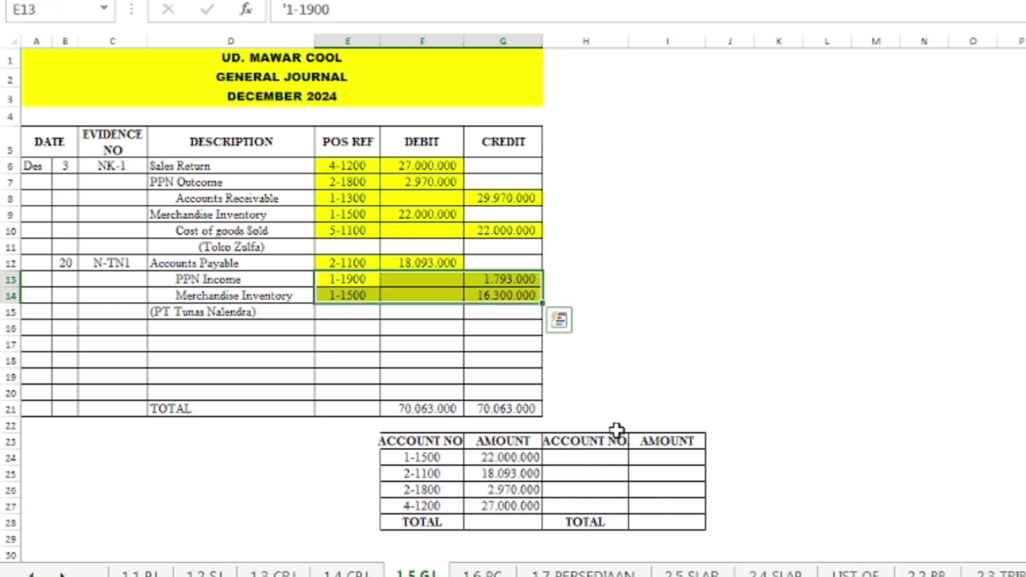
drag(593, 463, 658, 506)
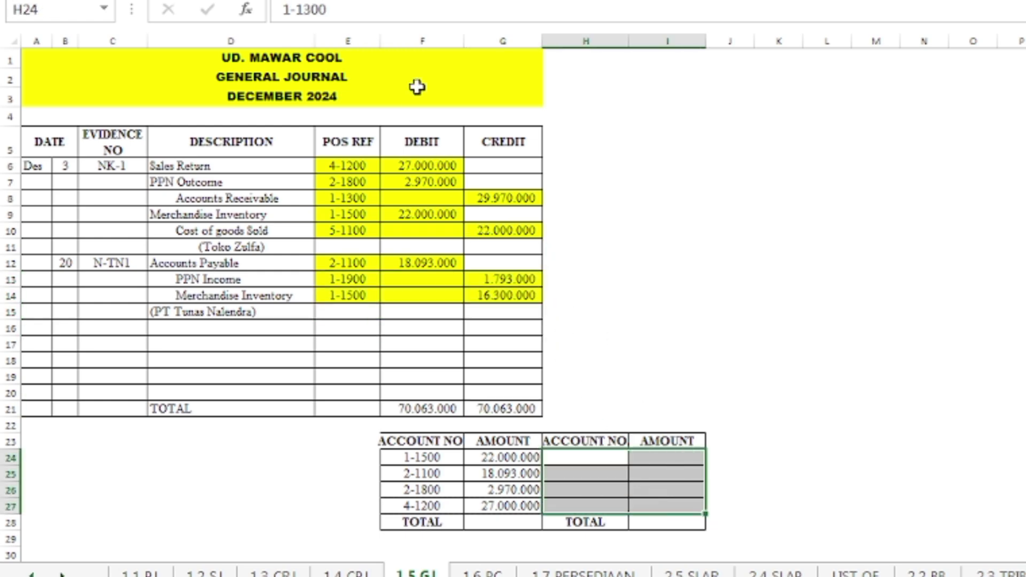
text(1-1300	29.970.000 1-1500	16.300.000 1-1900	1.793.000 5-1100	22.000.000)
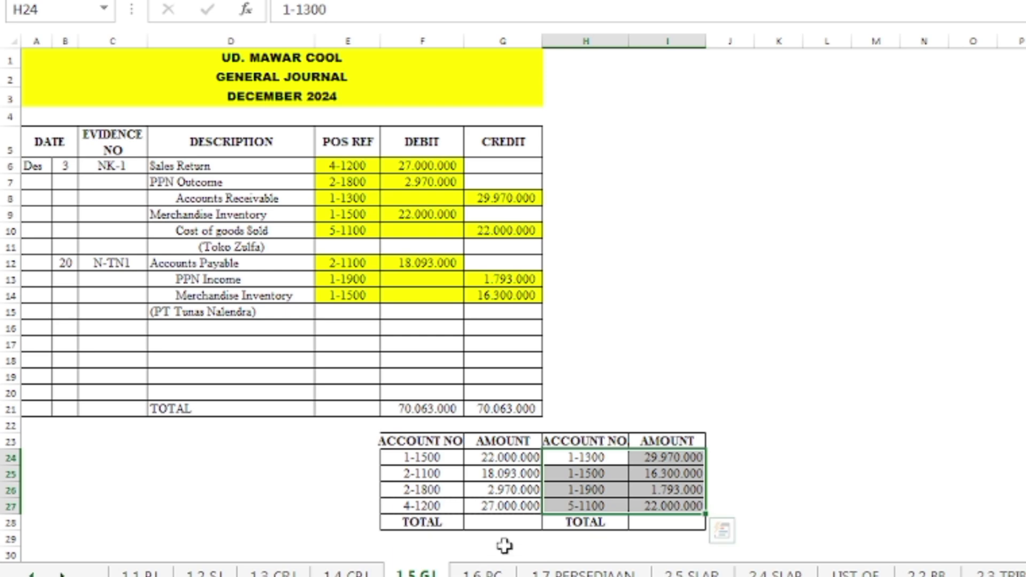
Make the general journal recap totals G28 and I28 black, and open the petty cash journal sheet 1.6 PC
click(502, 522)
key(alt+equal)
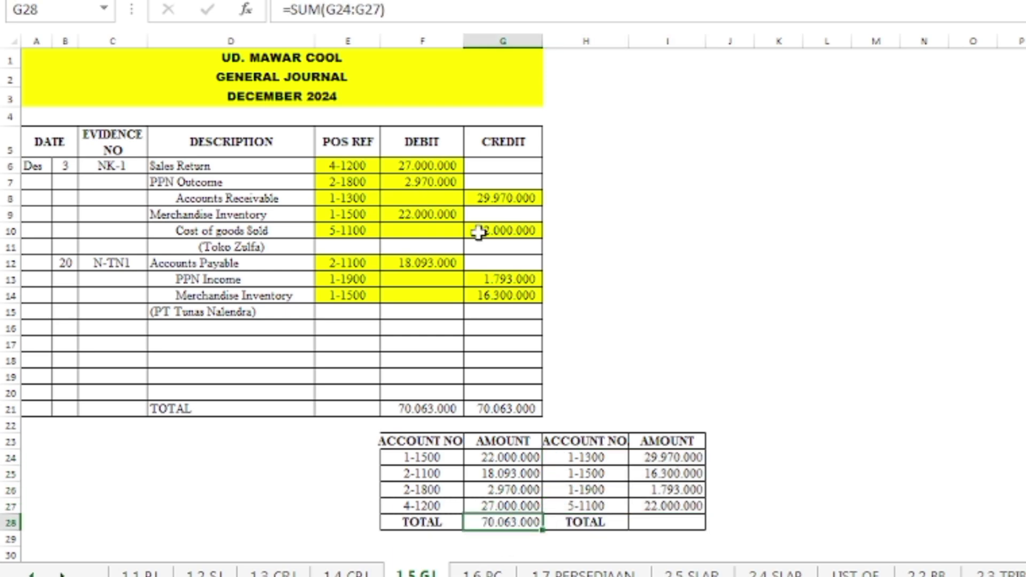
click(679, 524)
key(alt+equal)
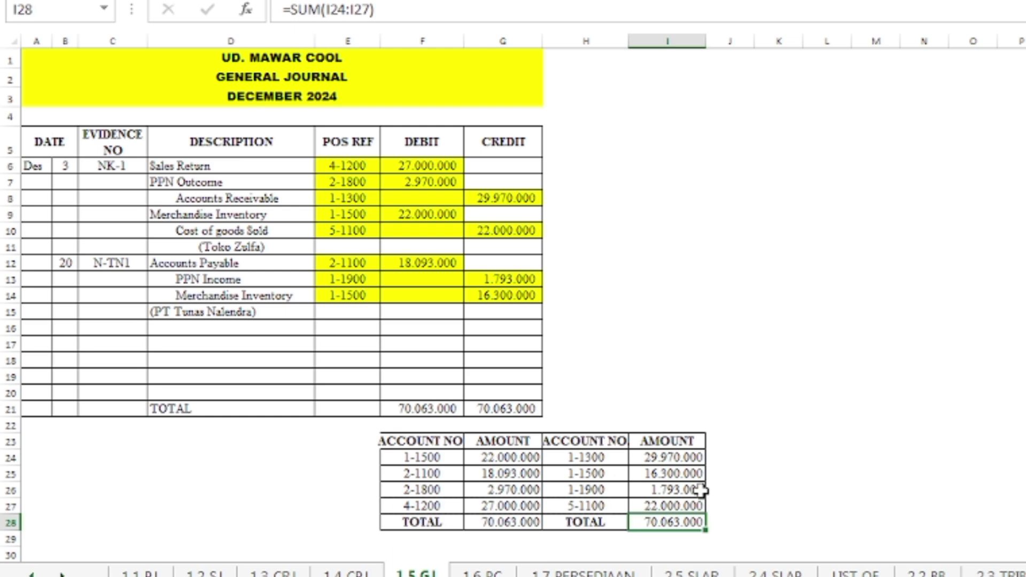
click(483, 572)
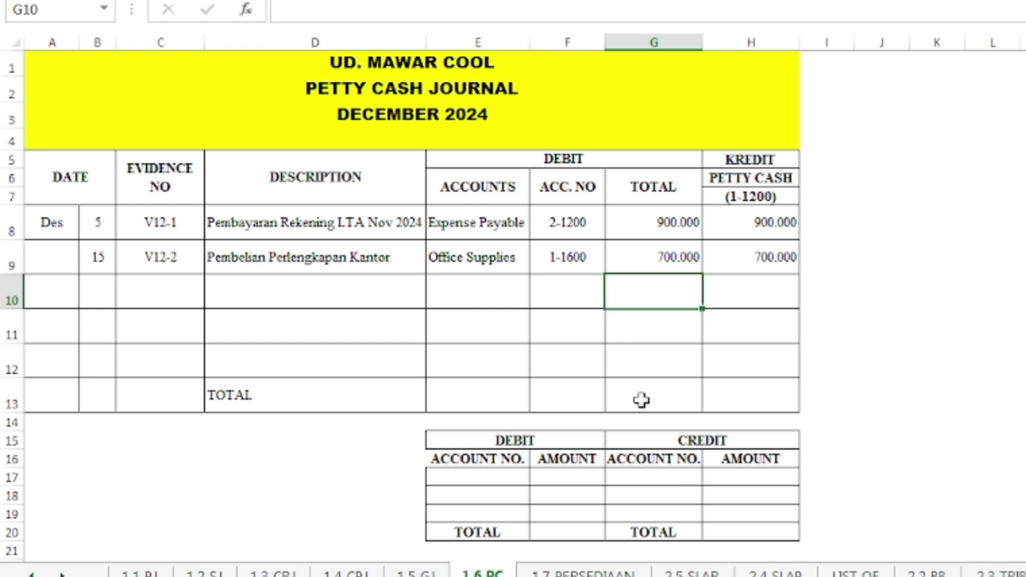
Make the petty cash journal's debit and credit totals in G13:H13 black
drag(641, 400, 738, 402)
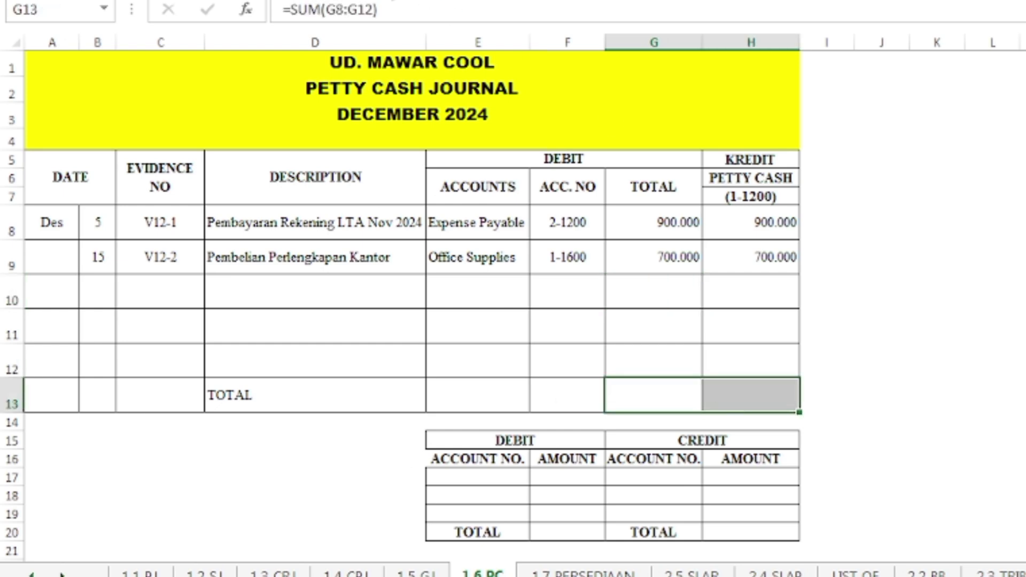
key(ctrl+r)
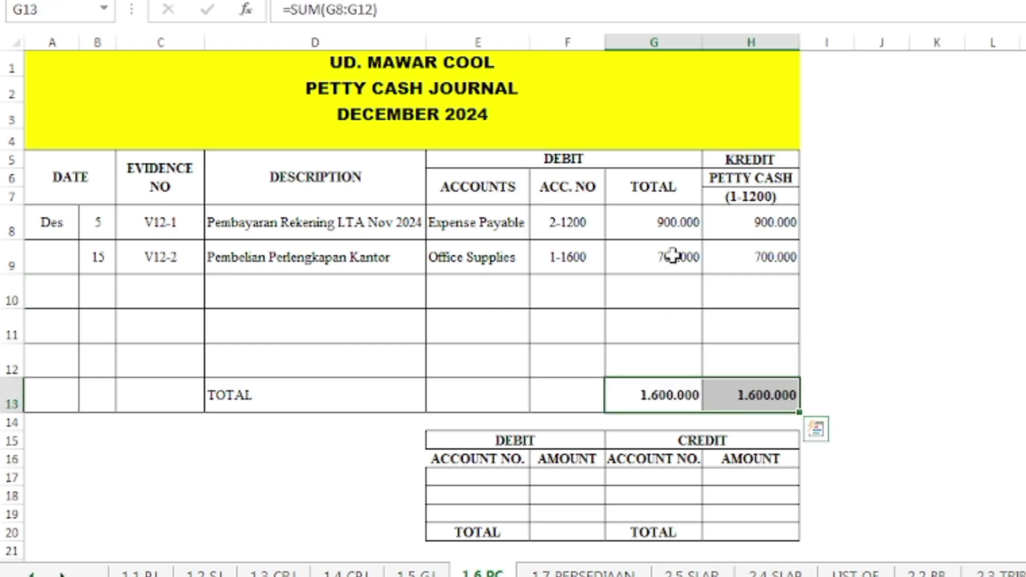
Fill the debit account numbers and amounts in F8:G9 yellow, and make the debit recap E17:F18 black
drag(566, 225, 566, 256)
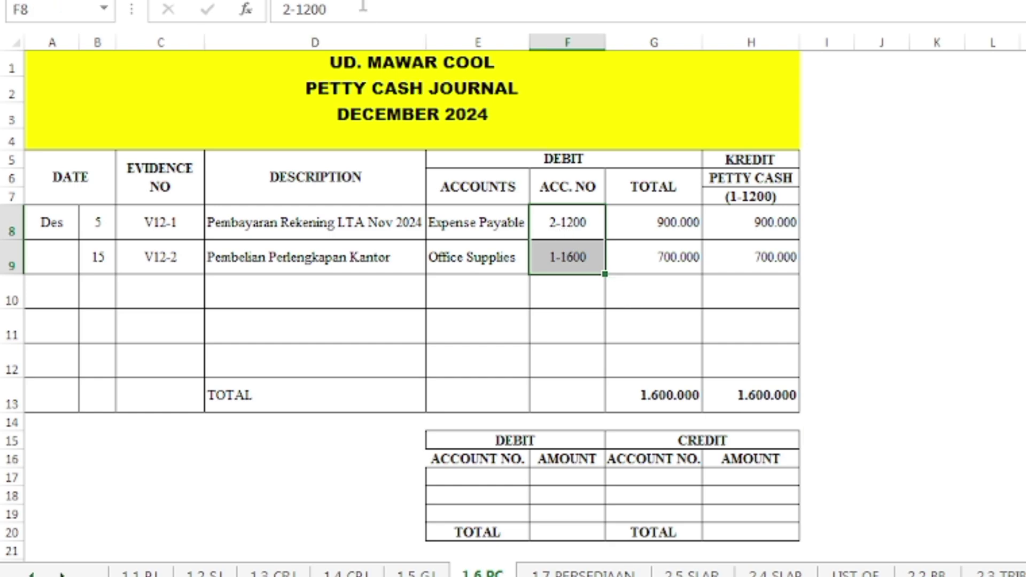
key(ctrl+v)
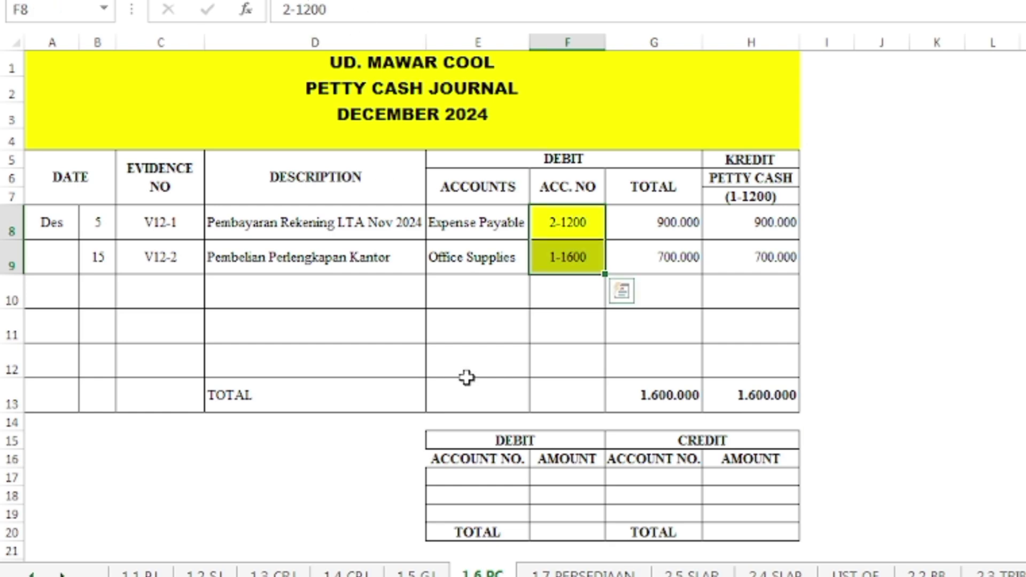
drag(498, 478, 496, 498)
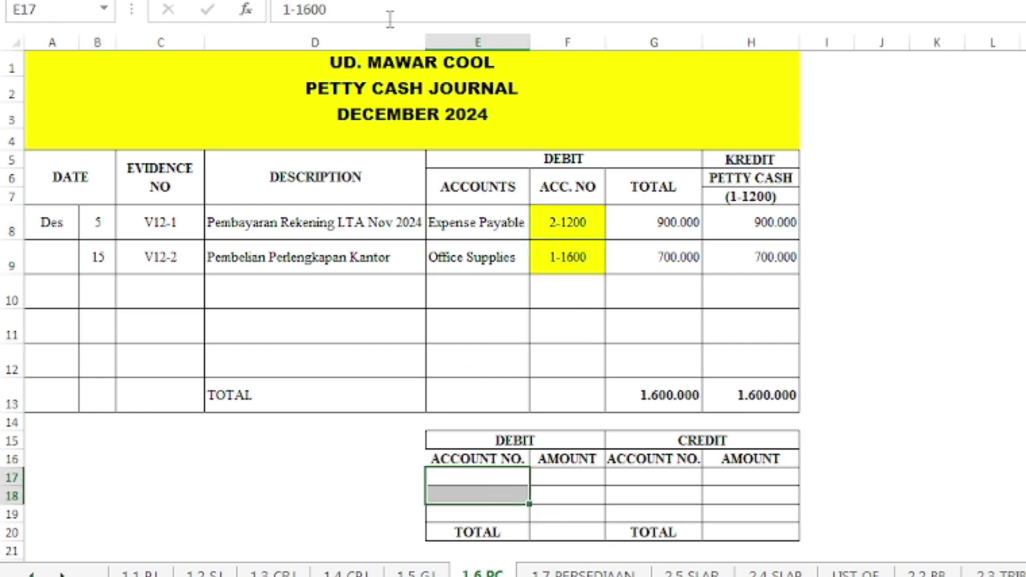
key(ctrl+v)
drag(667, 222, 669, 258)
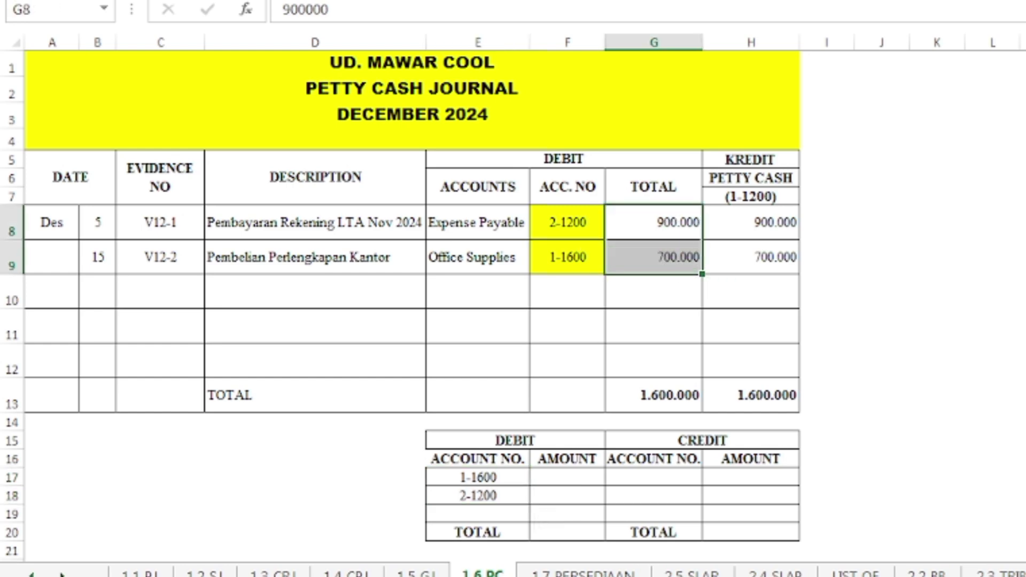
key(ctrl+v)
drag(575, 480, 568, 498)
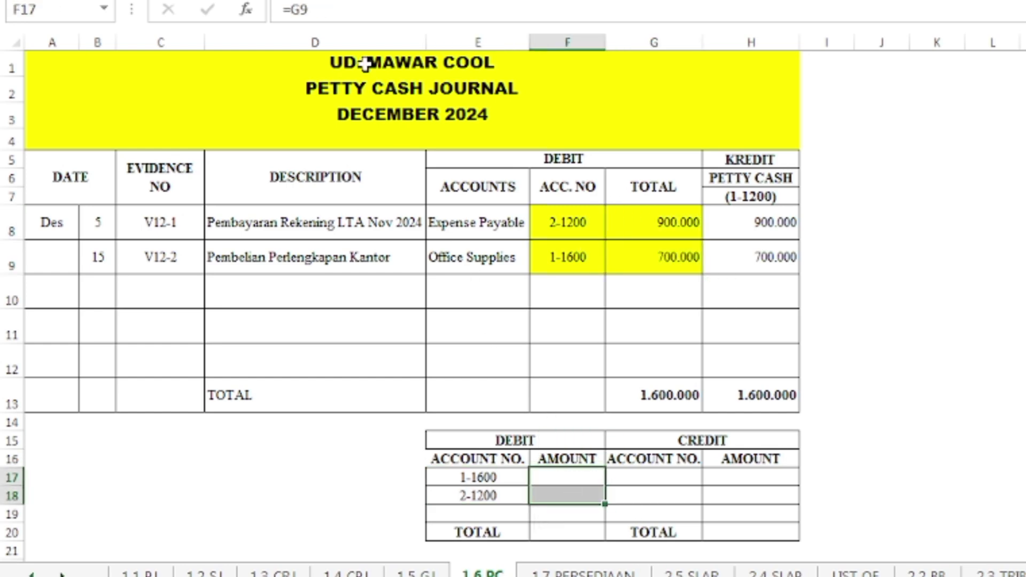
text(700.000 900.000)
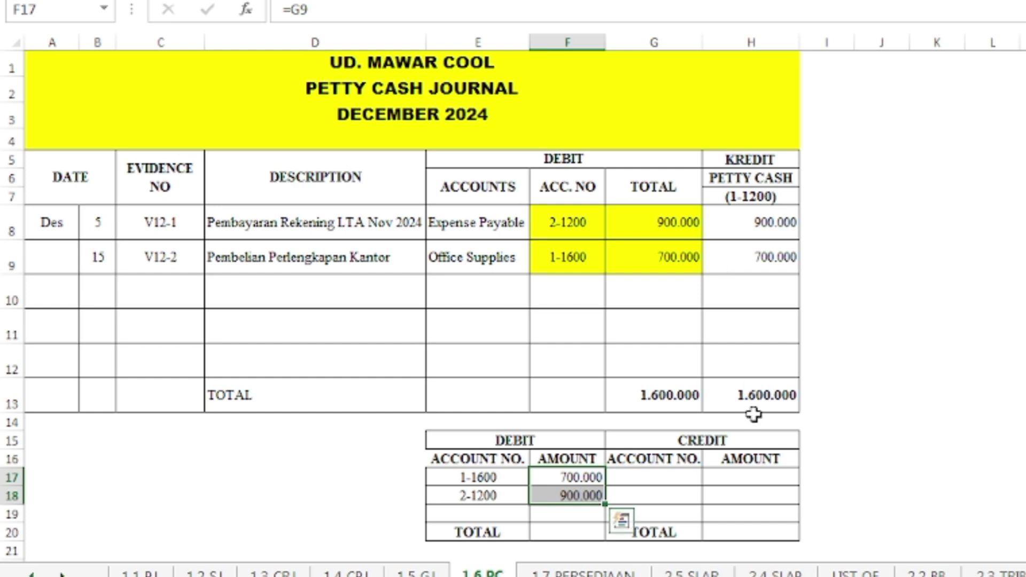
Fill the petty cash account number H7 and credit total H13 yellow, and make the credit recap G17:H17 black
click(730, 197)
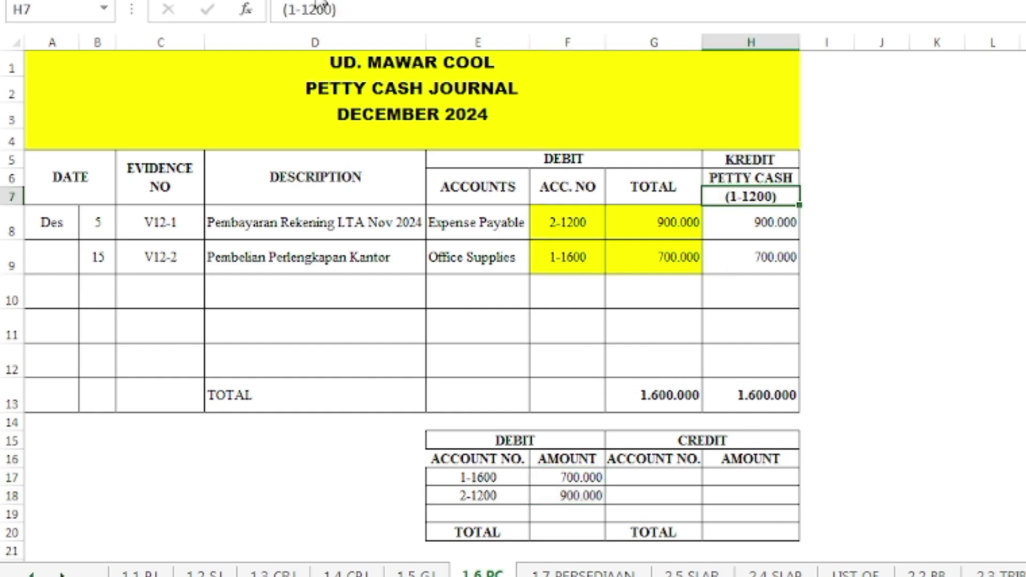
click(641, 478)
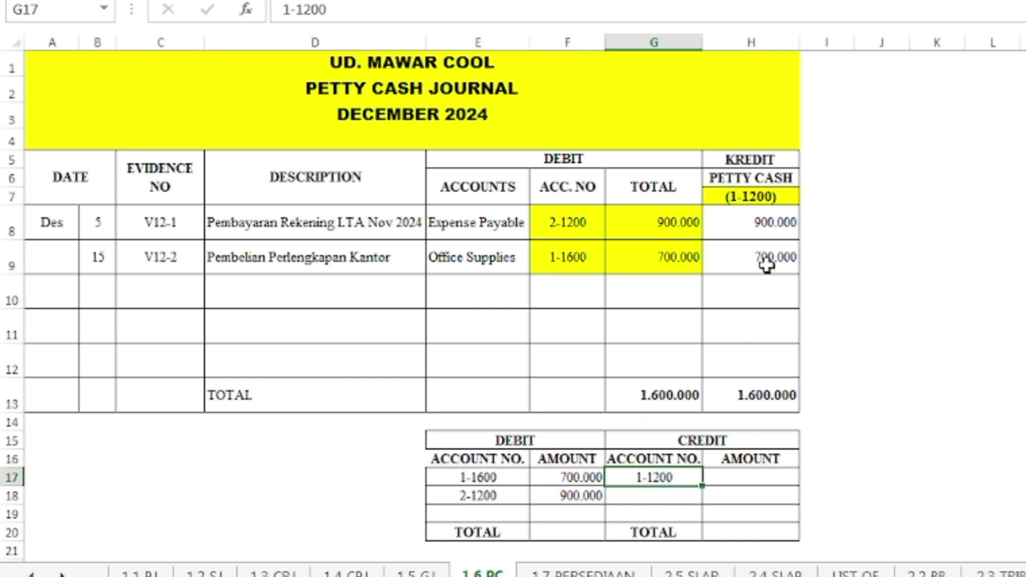
click(758, 394)
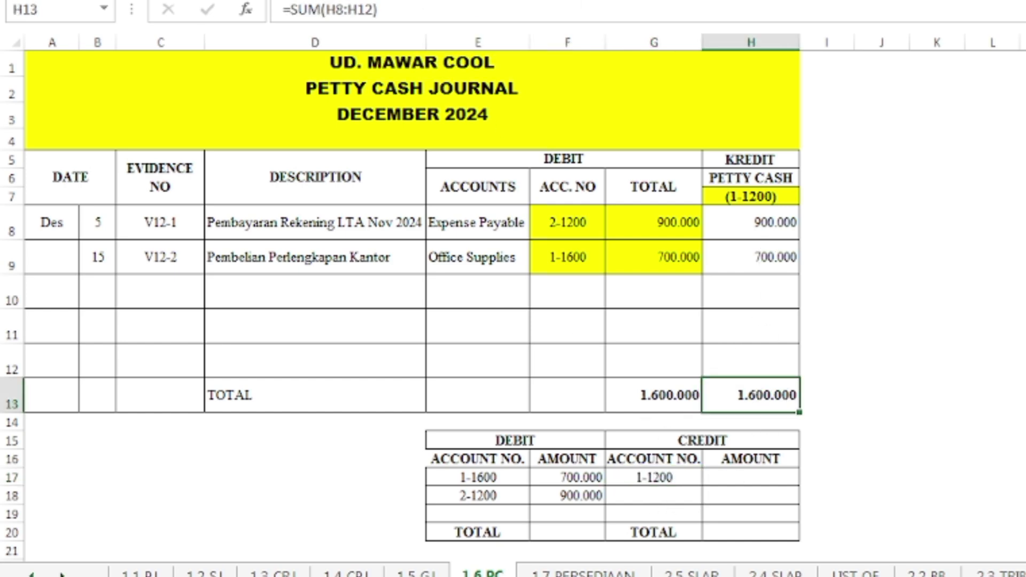
key(F4)
click(723, 477)
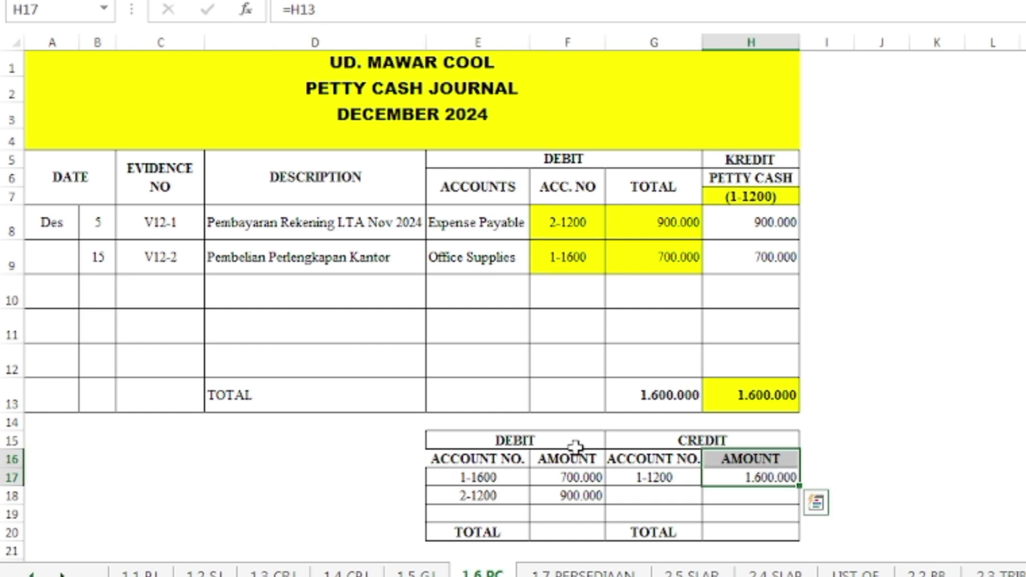
Make the petty cash recap totals F20 and H20 black, and open the purchase journal sheet 1.1 PJ
click(575, 536)
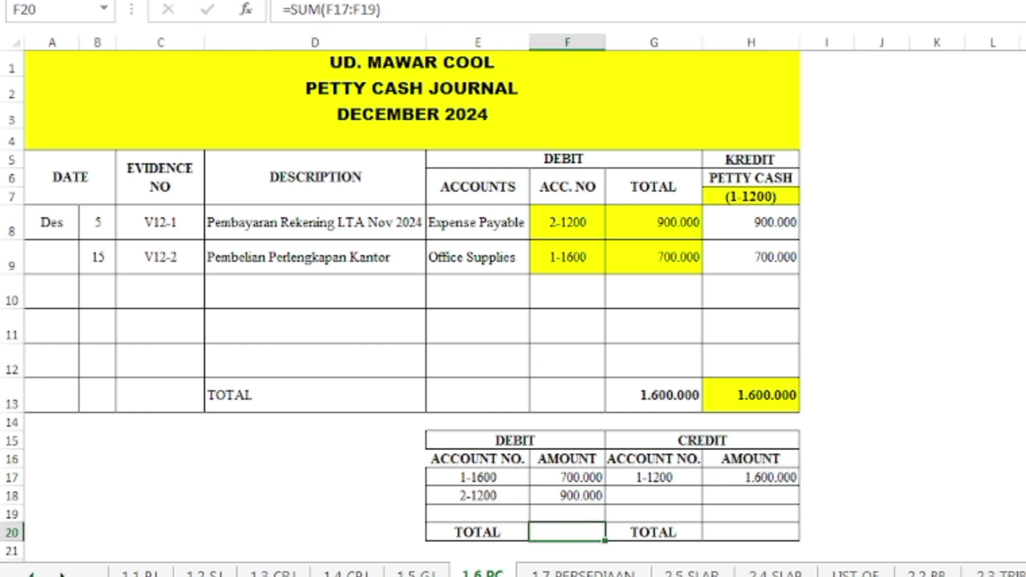
click(721, 528)
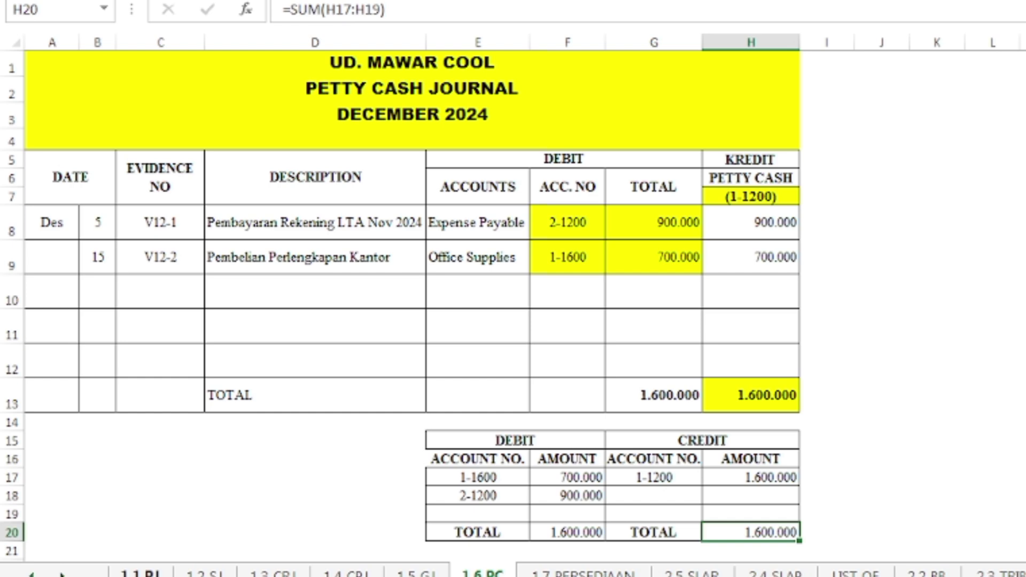
click(140, 572)
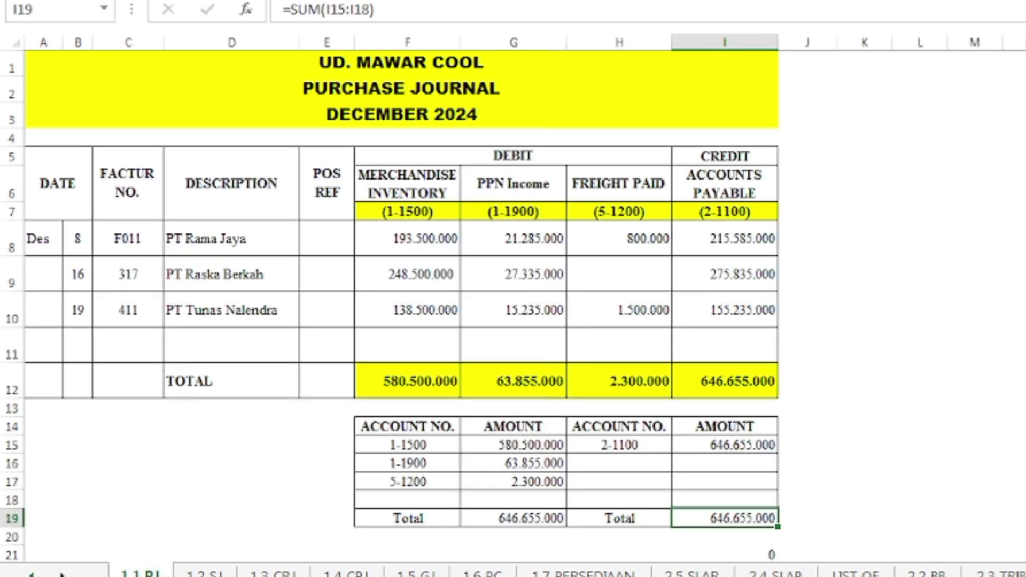